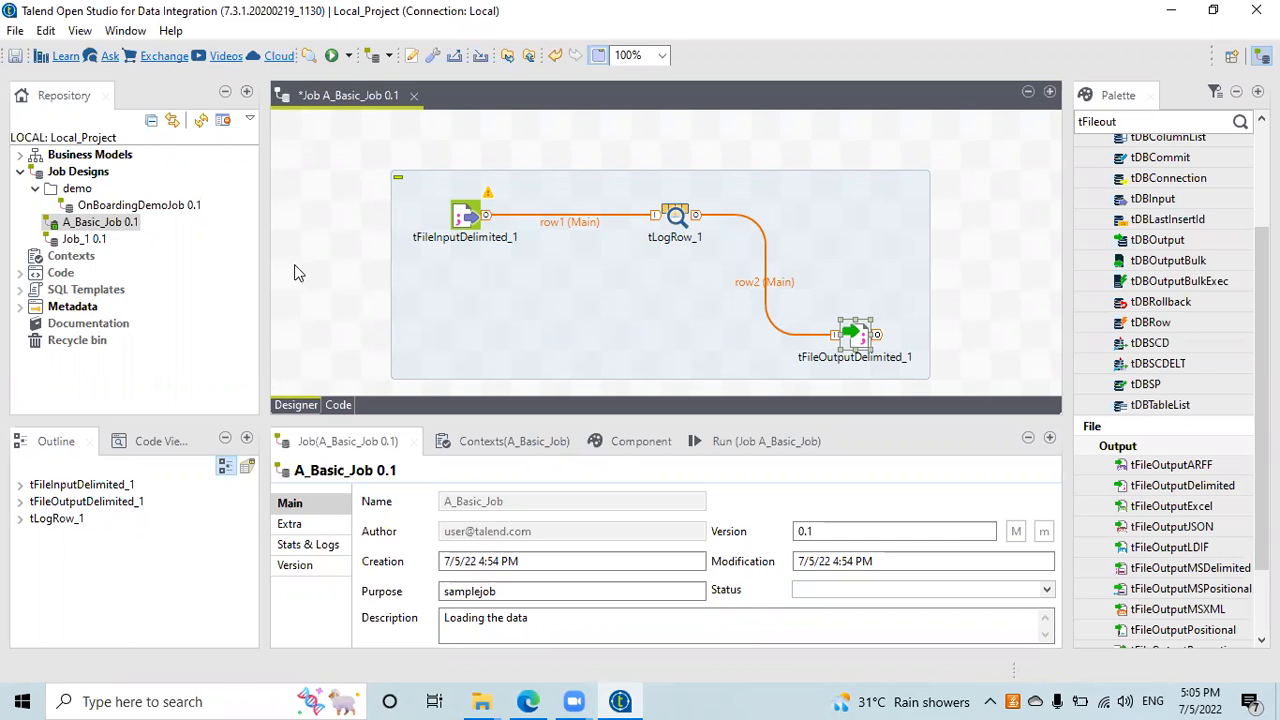
{"action": "left_click", "coordinate": [462, 222]}
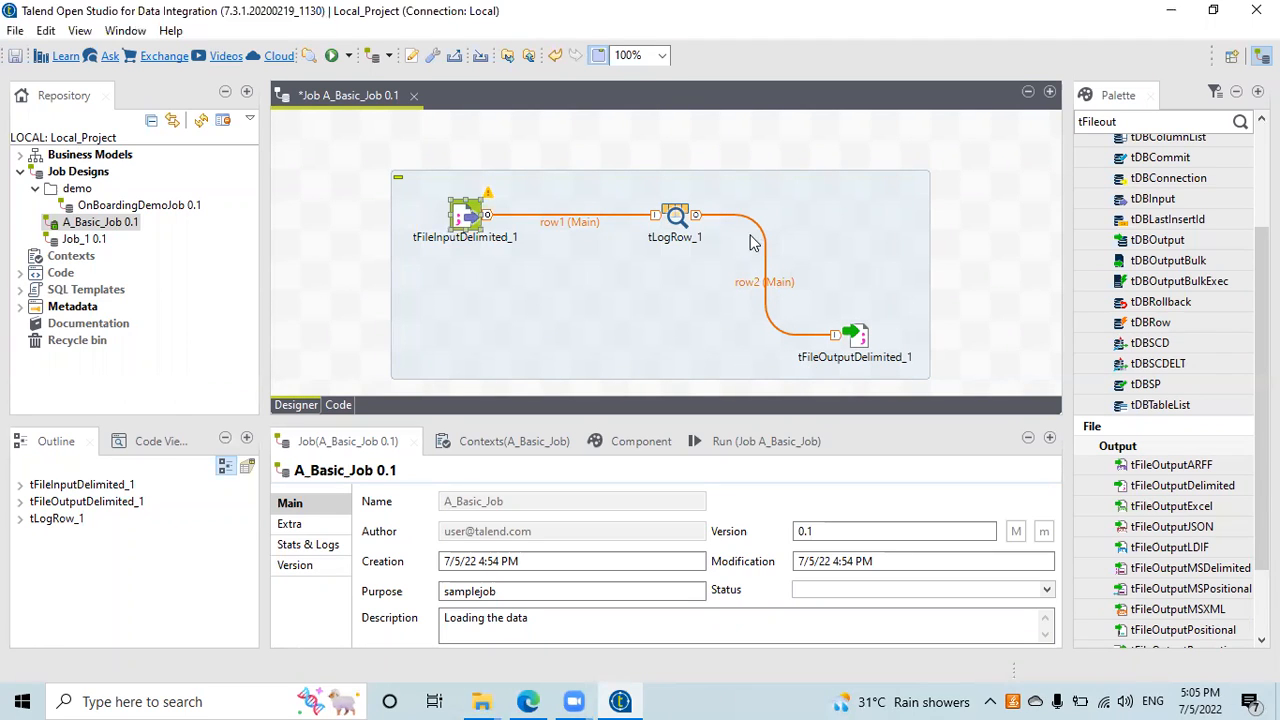
{"action": "left_click", "coordinate": [668, 216]}
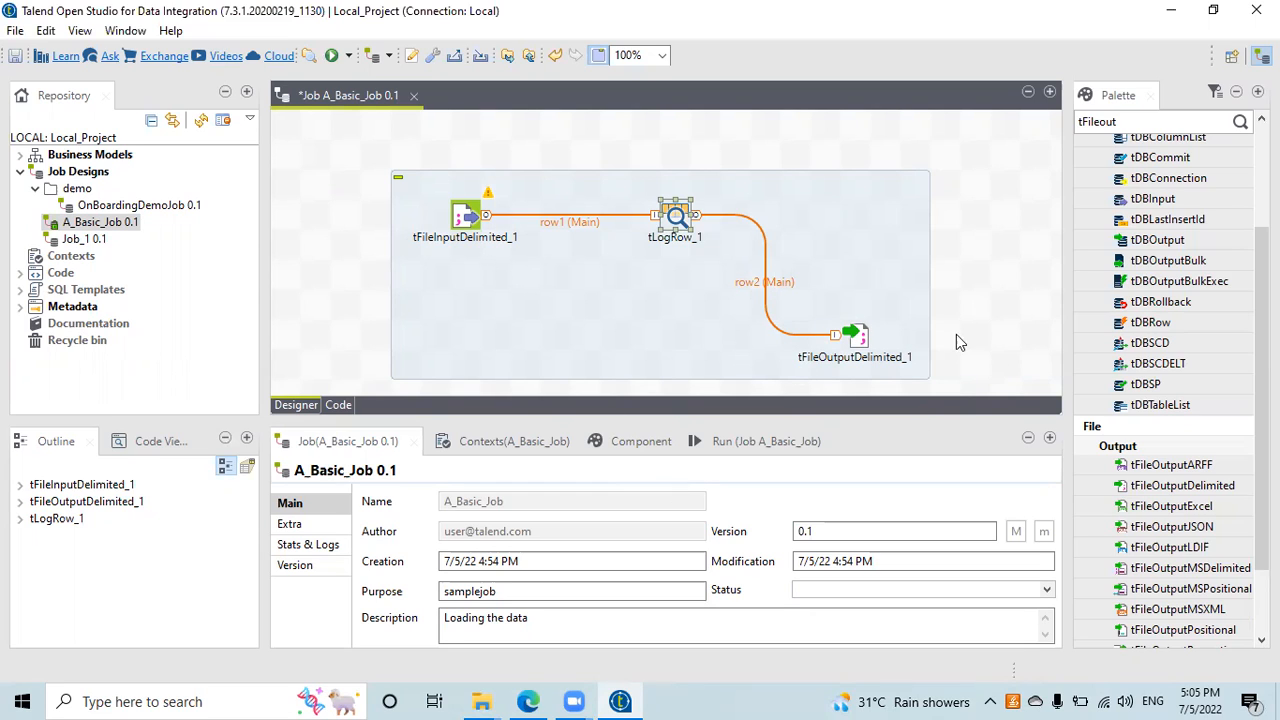
{"action": "left_click", "coordinate": [859, 345]}
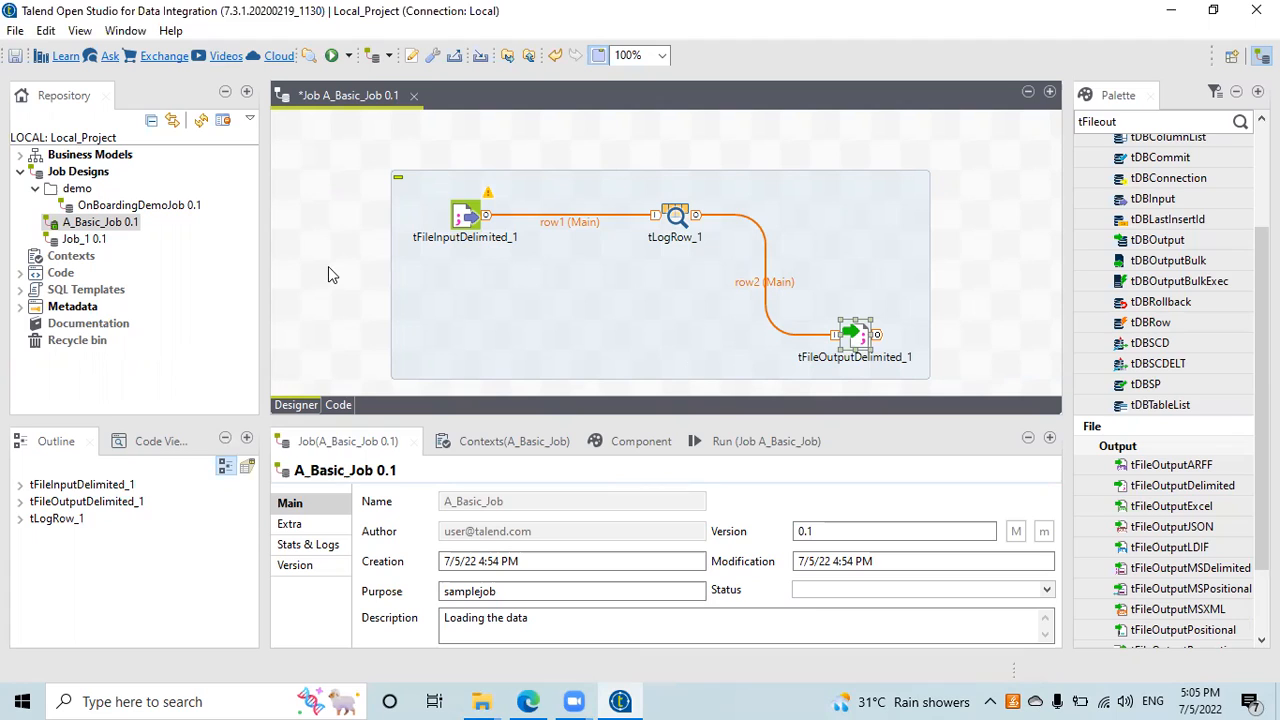
{"action": "left_click", "coordinate": [458, 220]}
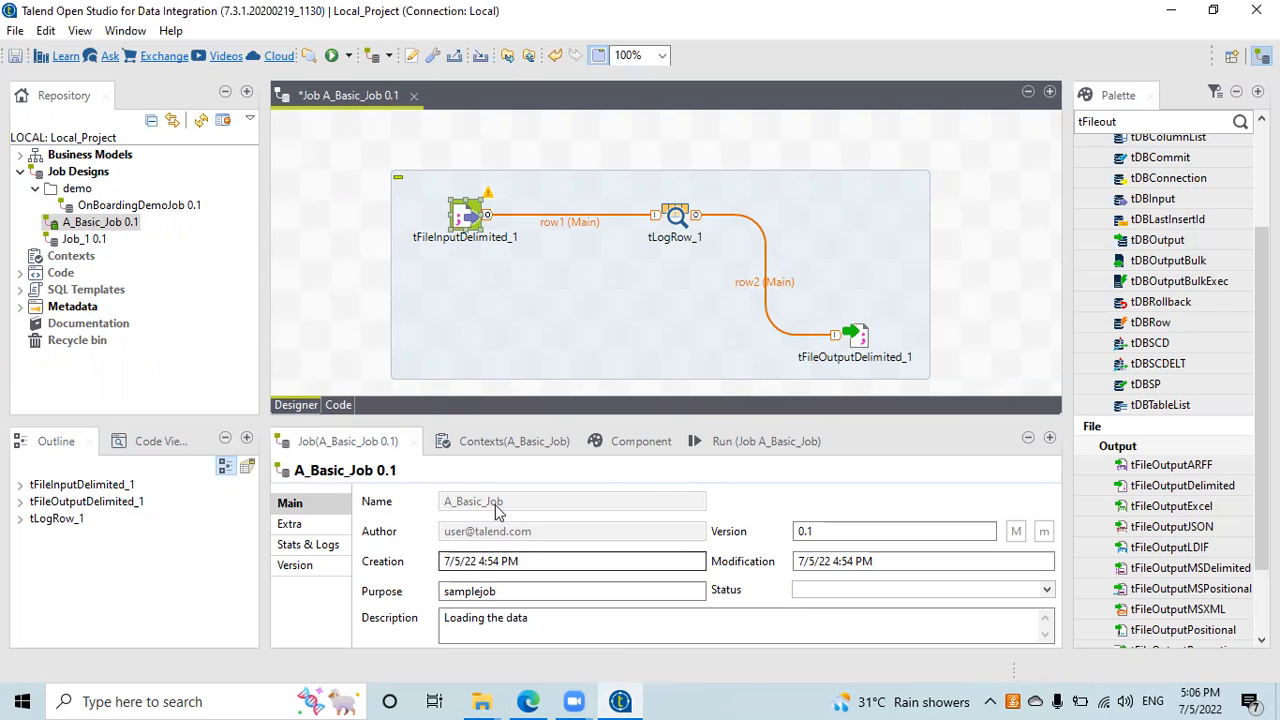
{"action": "left_click", "coordinate": [482, 441]}
{"action": "left_click", "coordinate": [356, 441]}
Set the input file of tFileInputDelimited_1 to Customer.txt from the Talned folder on the Desktop.
{"action": "double_click", "coordinate": [468, 222]}
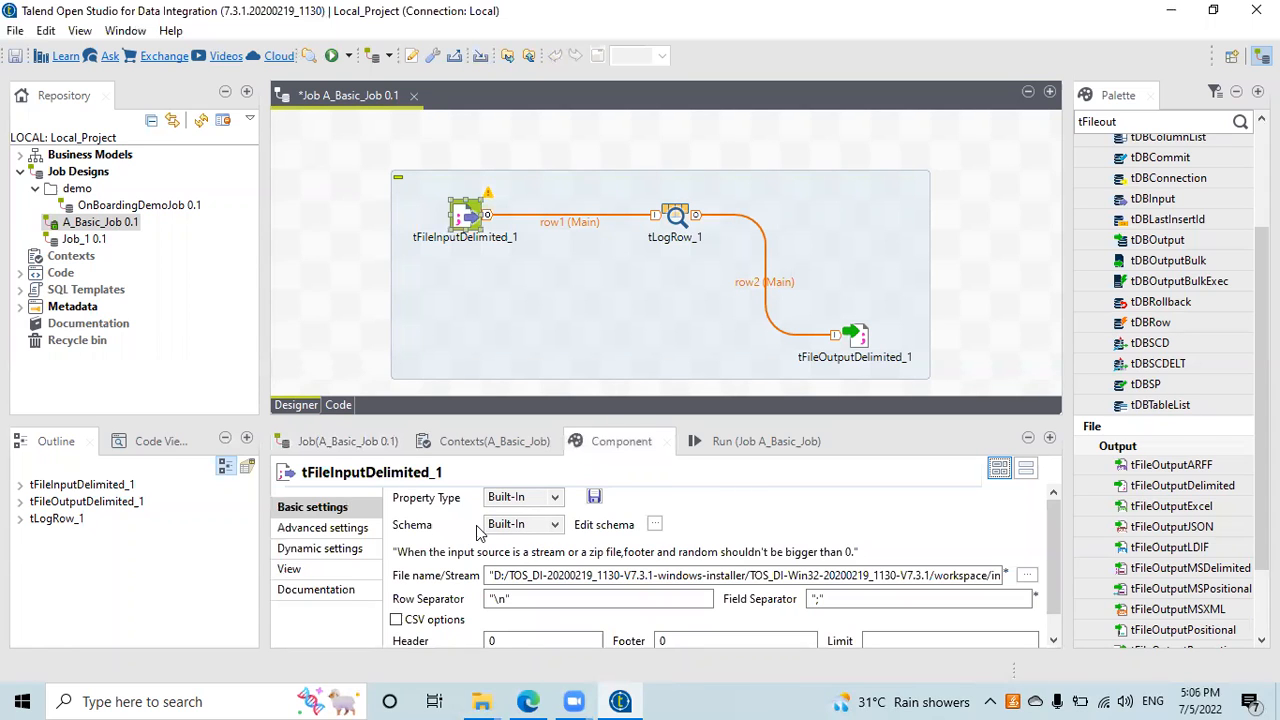
{"action": "left_click", "coordinate": [1029, 577]}
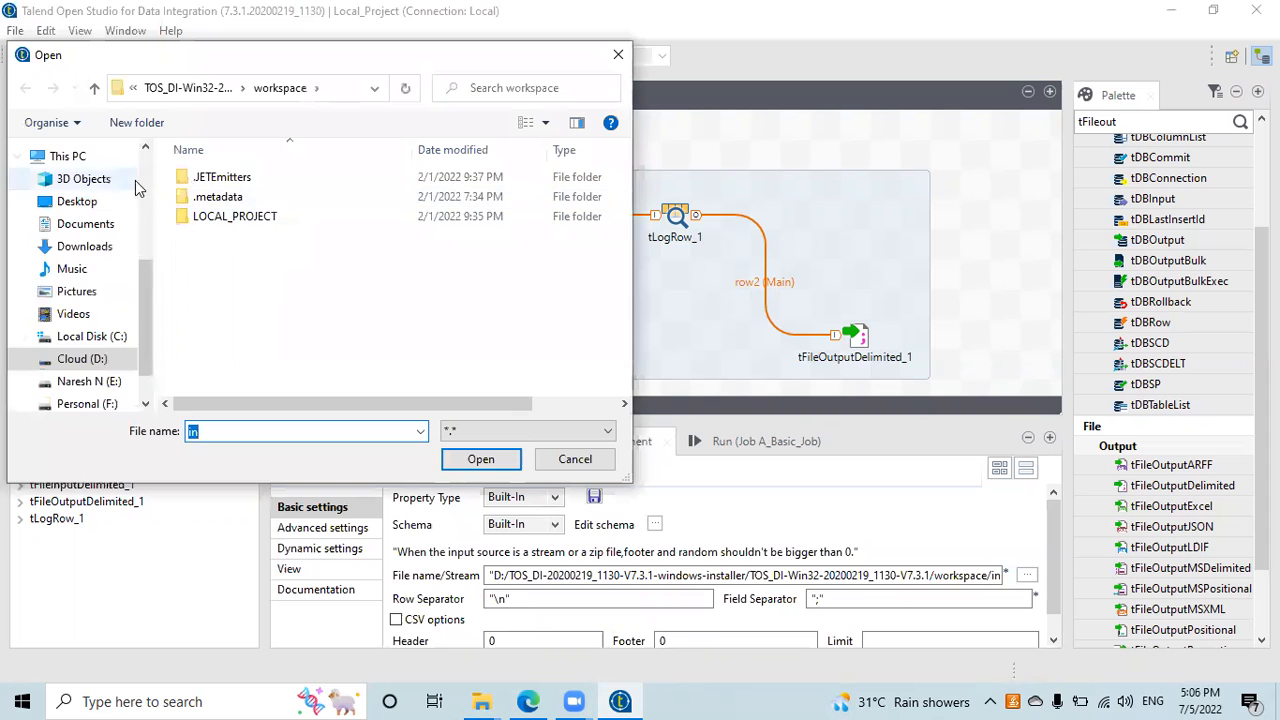
{"action": "left_click", "coordinate": [77, 201]}
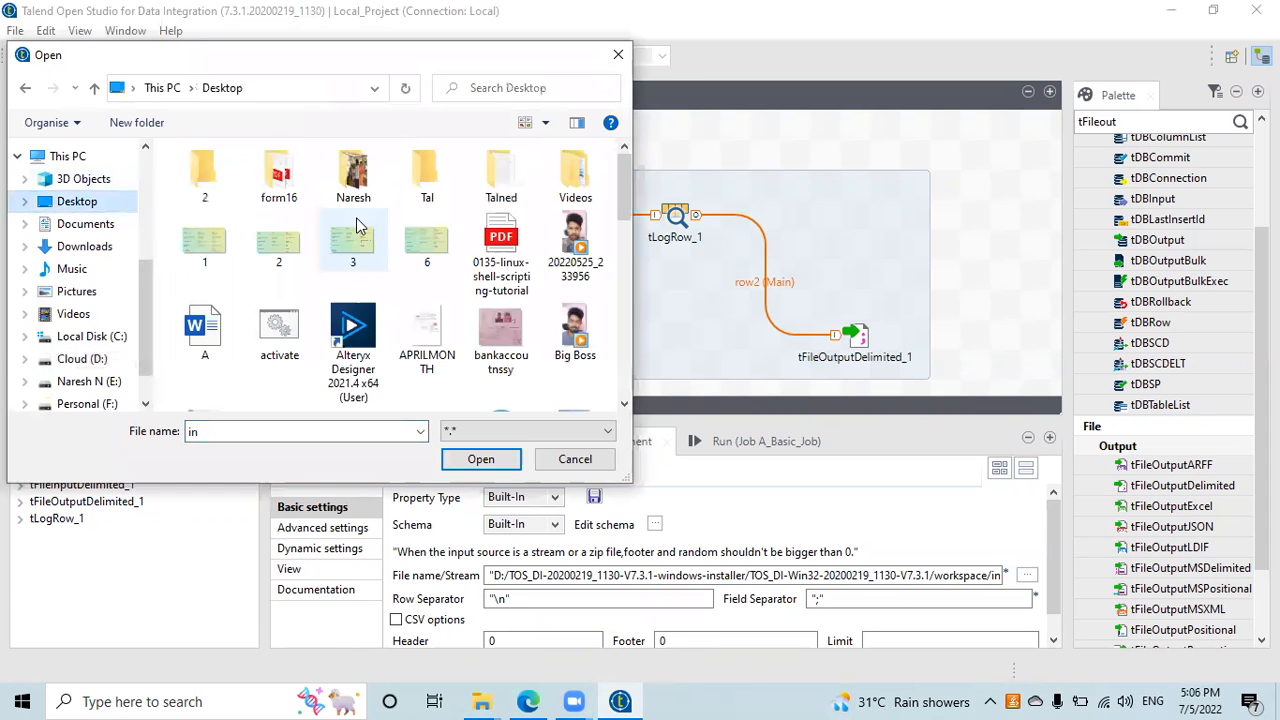
{"action": "double_click", "coordinate": [501, 170]}
{"action": "left_click", "coordinate": [225, 177]}
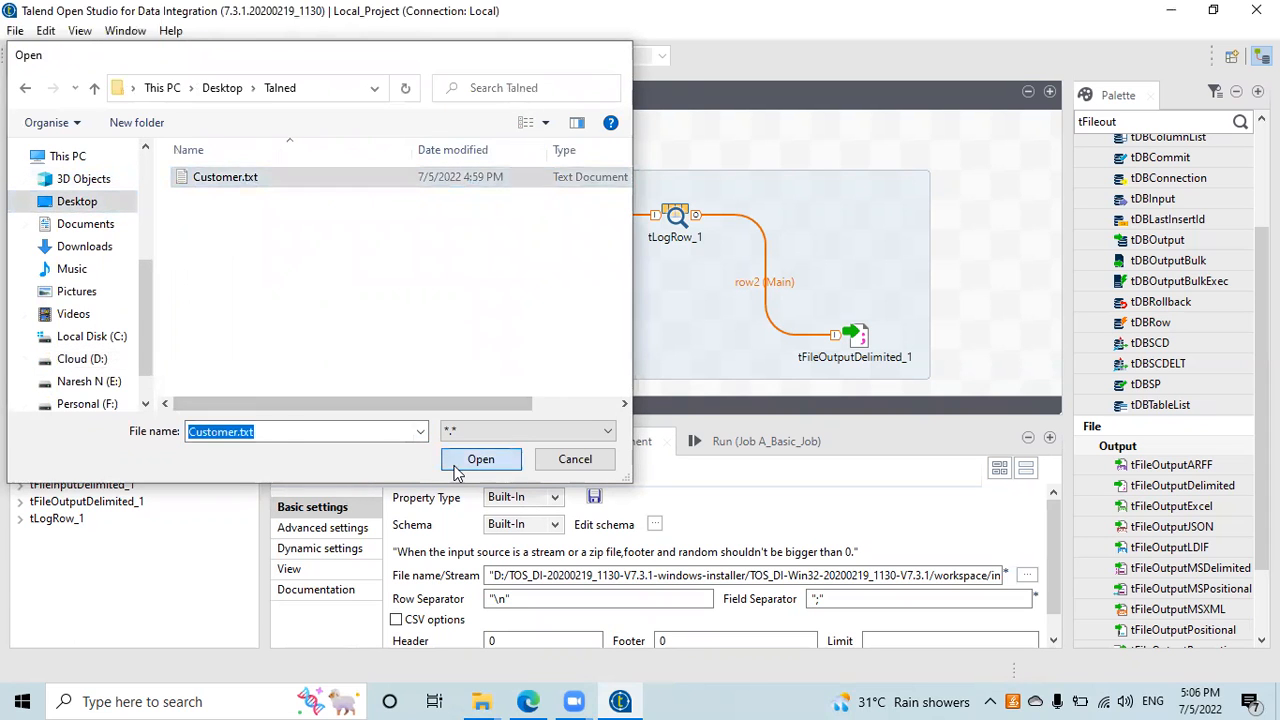
{"action": "left_click", "coordinate": [481, 459]}
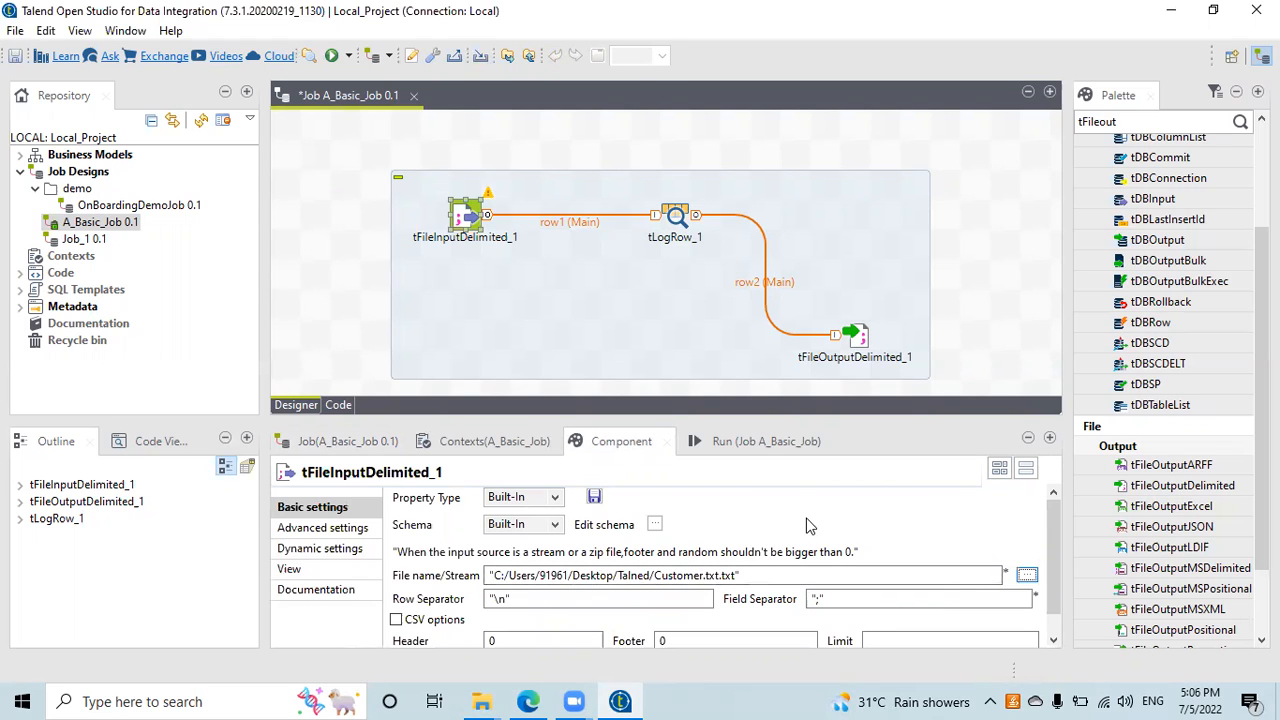
Set the header row count of tFileInputDelimited_1 to 1.
{"action": "scroll", "coordinate": [440, 600], "scroll_direction": "down", "scroll_amount": 1}
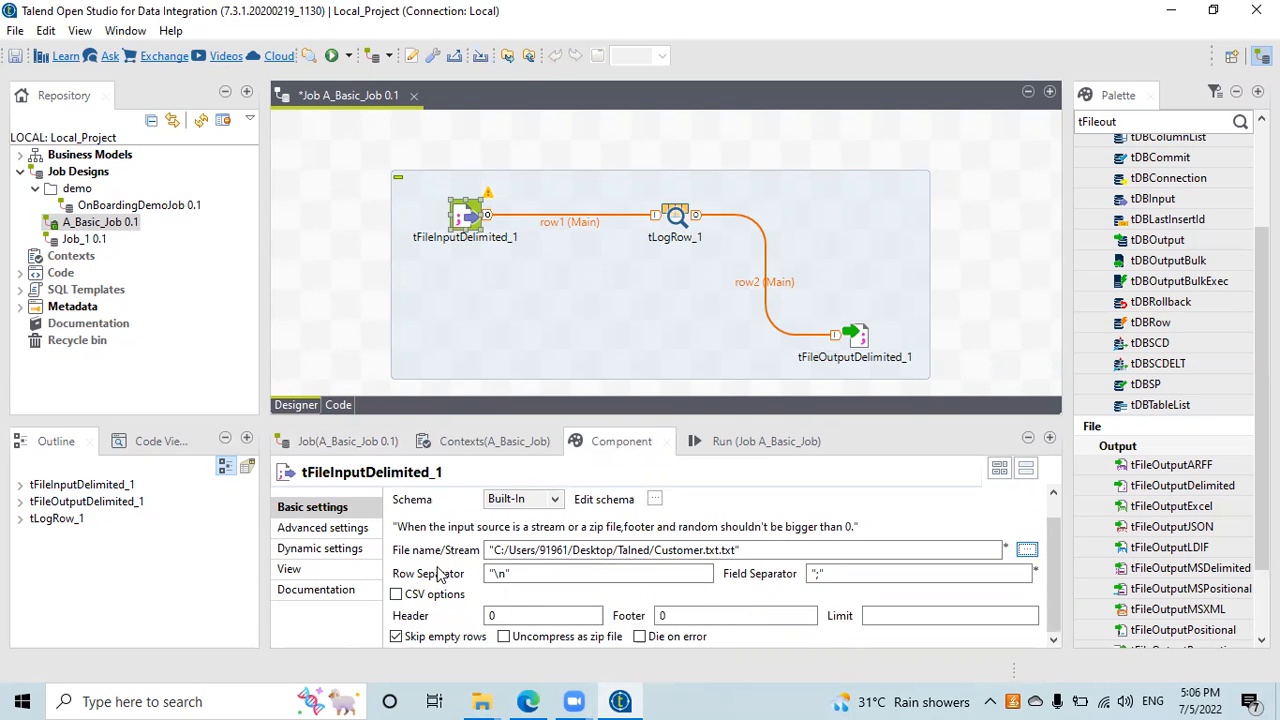
{"action": "left_click_drag", "start_coordinate": [841, 574], "coordinate": [773, 567]}
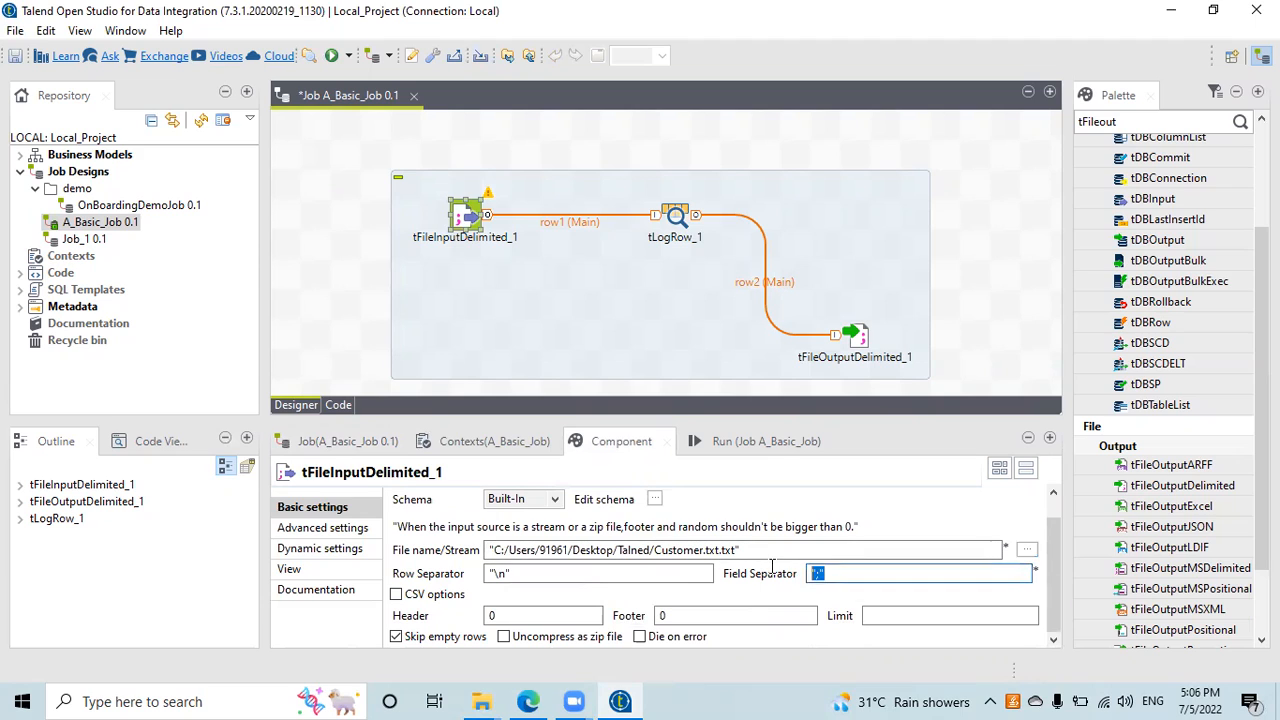
{"action": "left_click", "coordinate": [764, 585]}
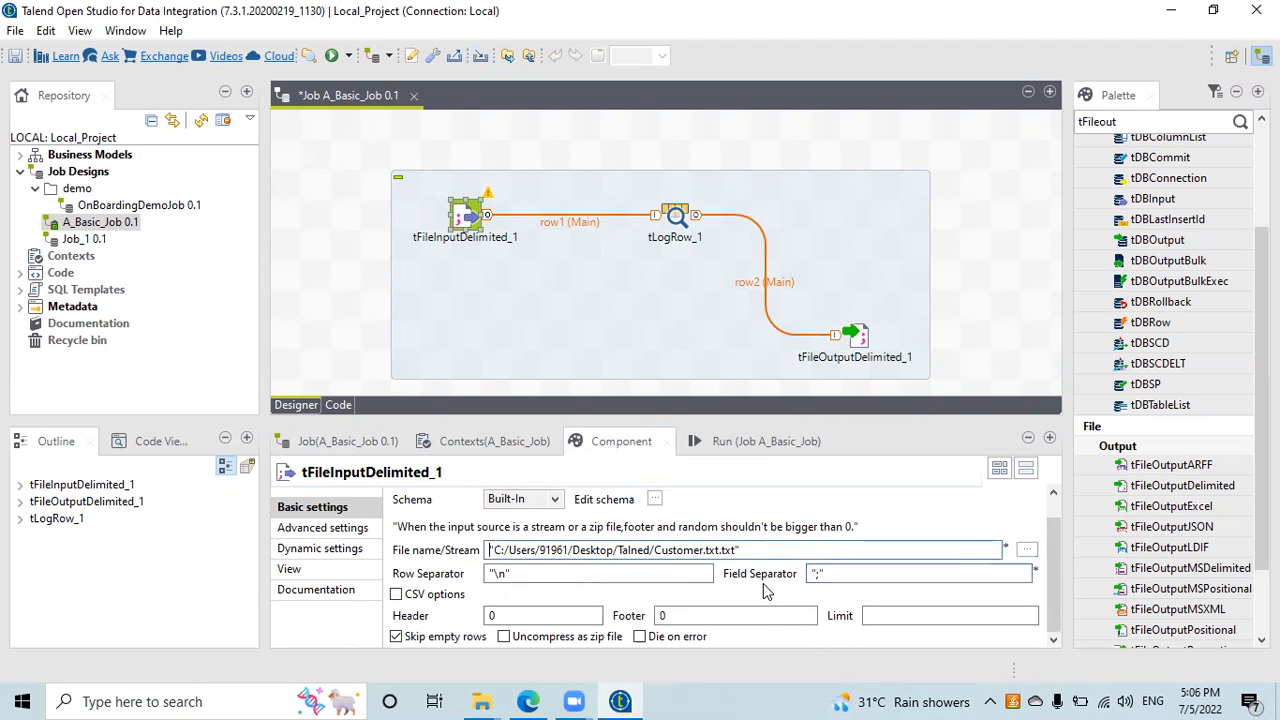
{"action": "left_click_drag", "start_coordinate": [497, 615], "coordinate": [449, 614]}
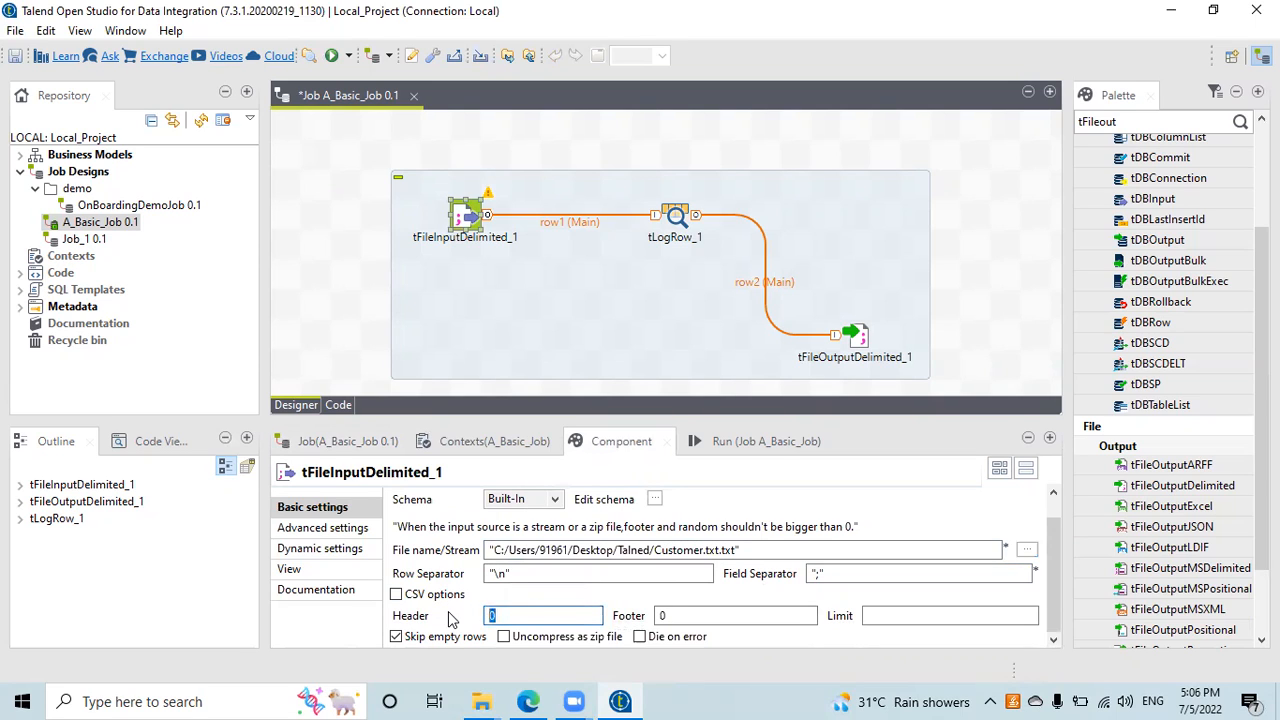
{"action": "type", "text": "1"}
Add the columns id and CustomerName to the schema of tFileInputDelimited_1.
{"action": "left_click", "coordinate": [654, 498]}
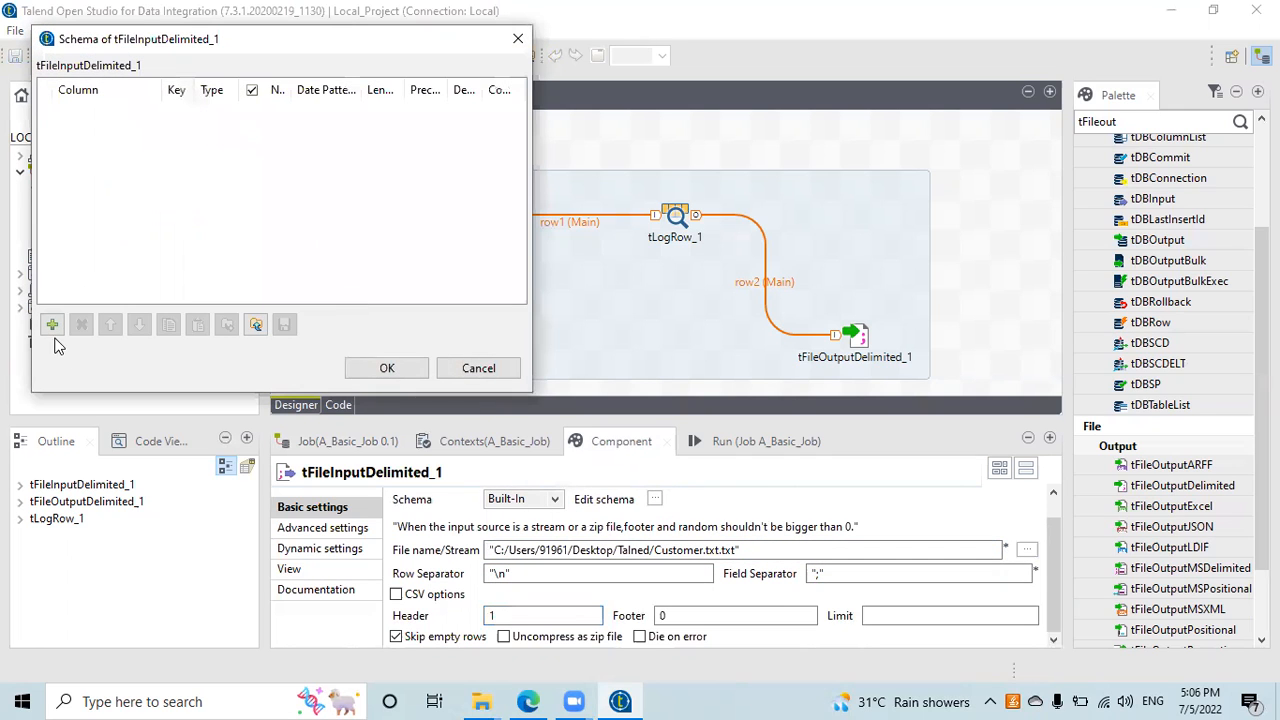
{"action": "left_click", "coordinate": [52, 324]}
{"action": "left_click", "coordinate": [113, 111]}
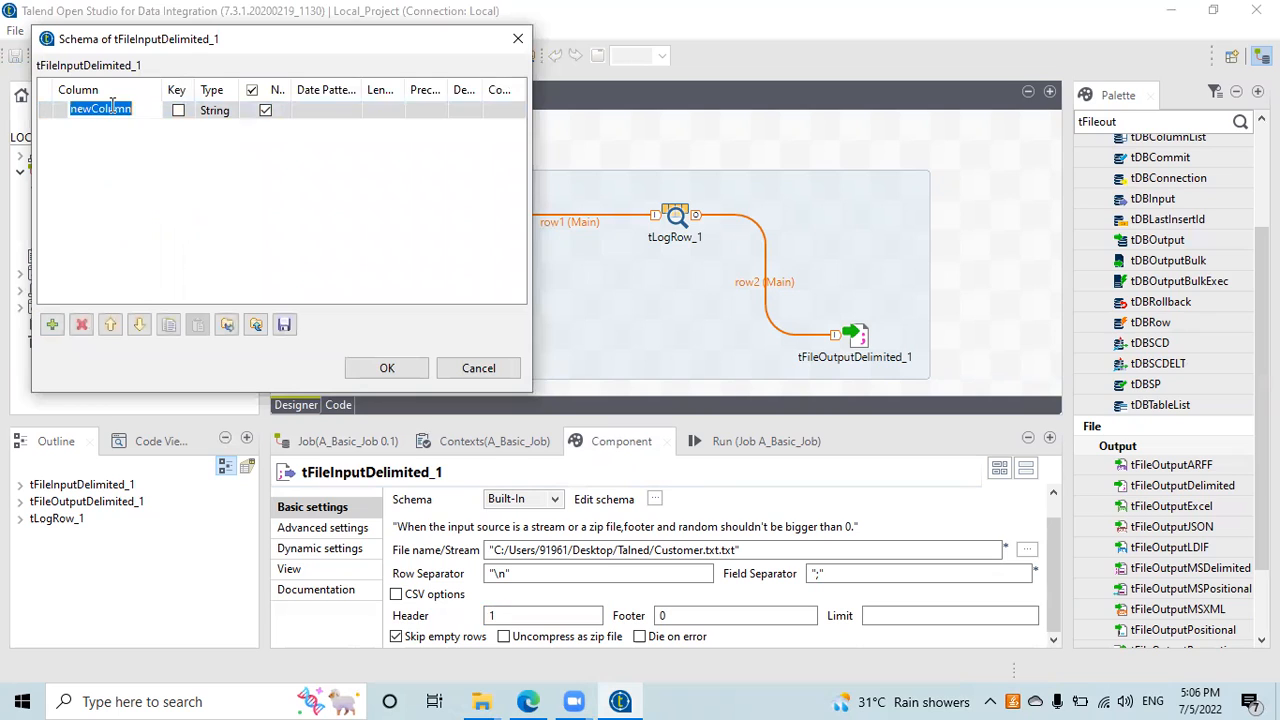
{"action": "type", "text": "id"}
{"action": "key", "text": "Return"}
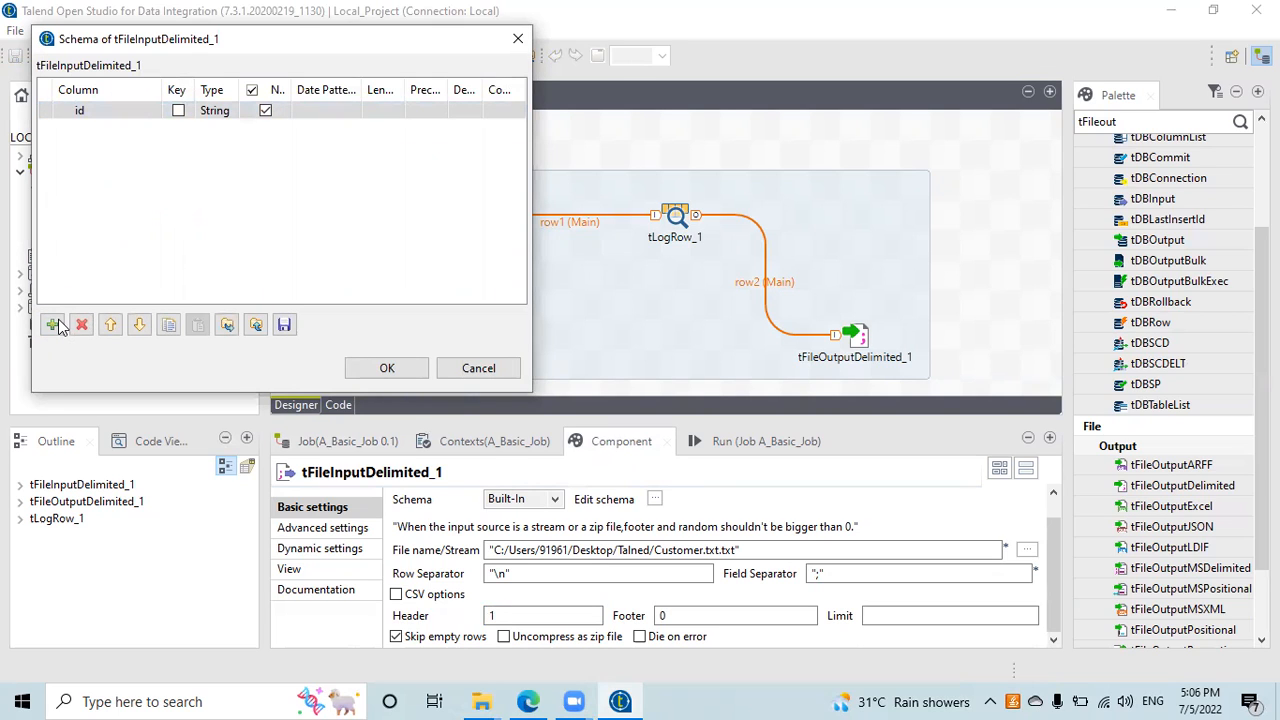
{"action": "left_click", "coordinate": [52, 325]}
{"action": "left_click", "coordinate": [95, 131]}
{"action": "type", "text": "CustomerName"}
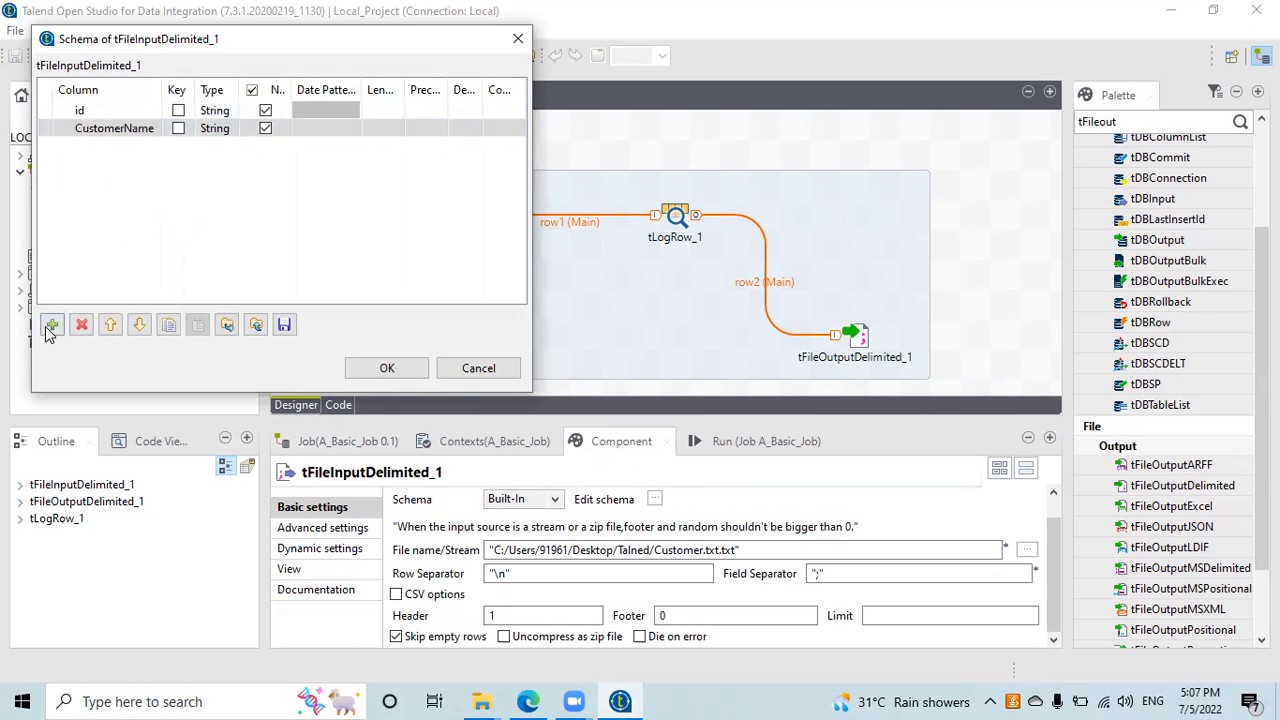
Add a CustomerAdd column to the input schema, then accept the schema and propagate the changes to the connected components.
{"action": "left_click", "coordinate": [52, 325]}
{"action": "left_click", "coordinate": [108, 146]}
{"action": "type", "text": "Custom"}
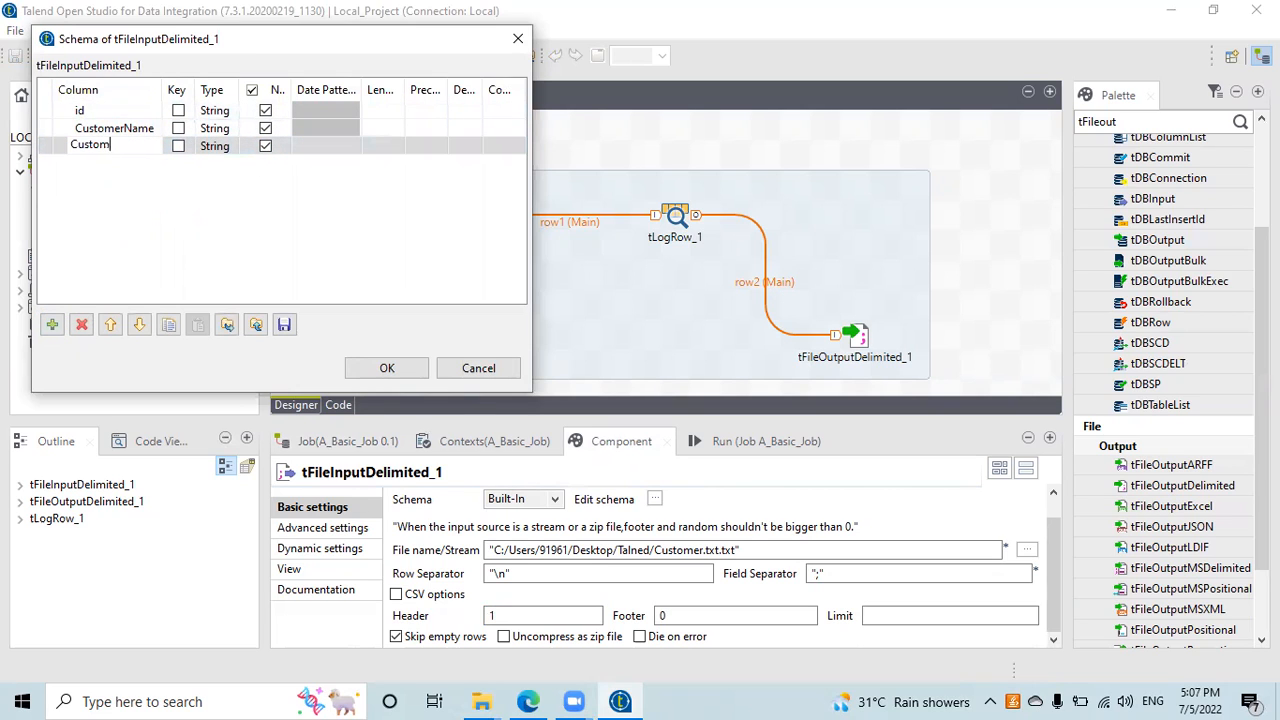
{"action": "type", "text": "erAdd"}
{"action": "key", "text": "Return"}
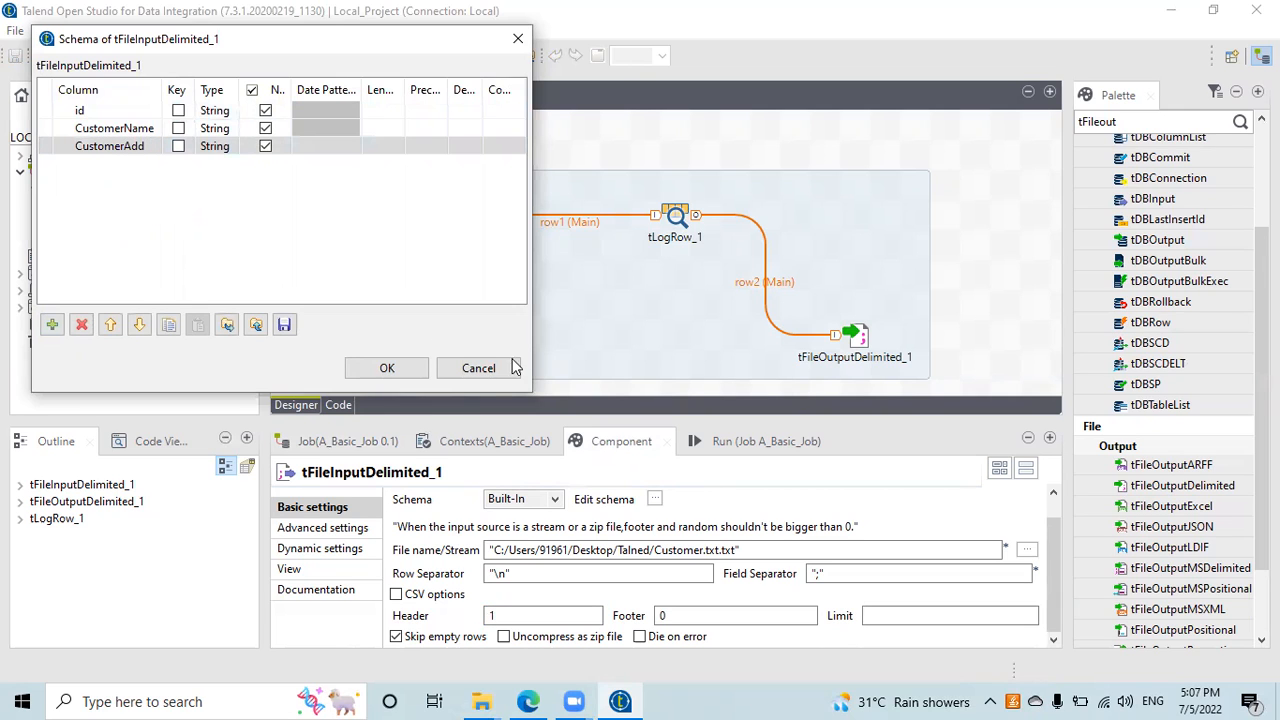
{"action": "left_click", "coordinate": [380, 370]}
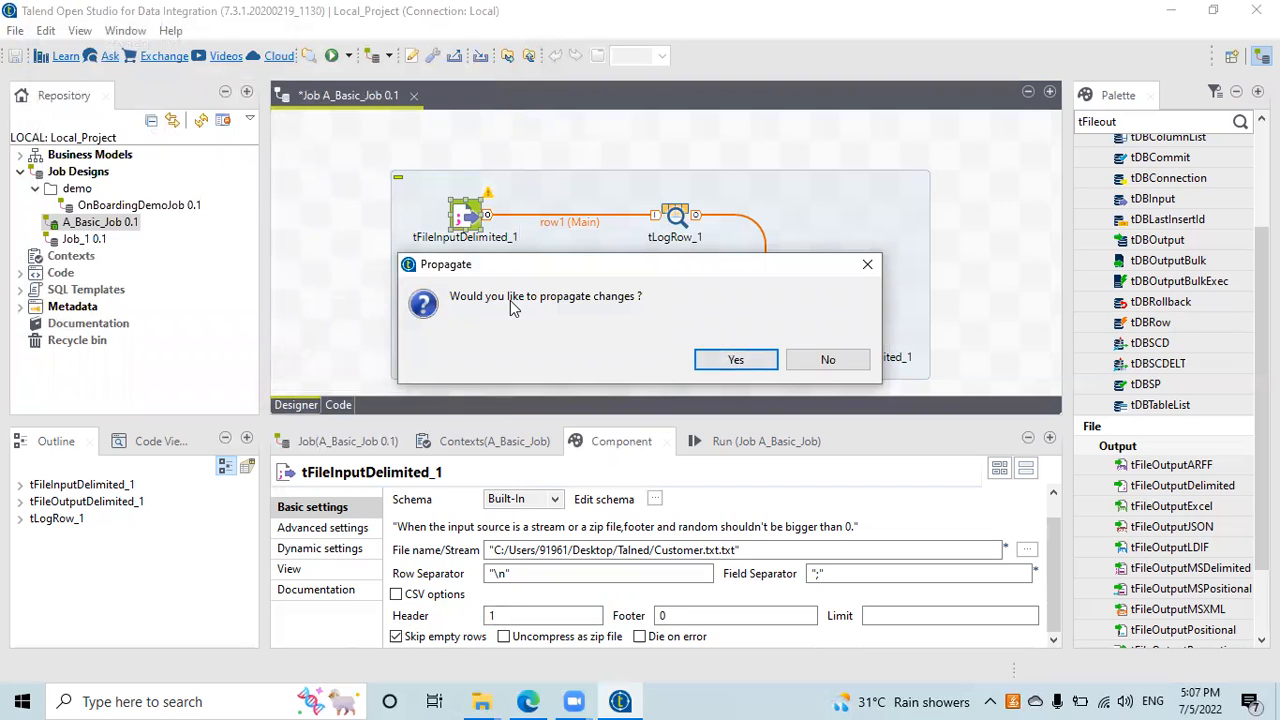
{"action": "left_click", "coordinate": [729, 362]}
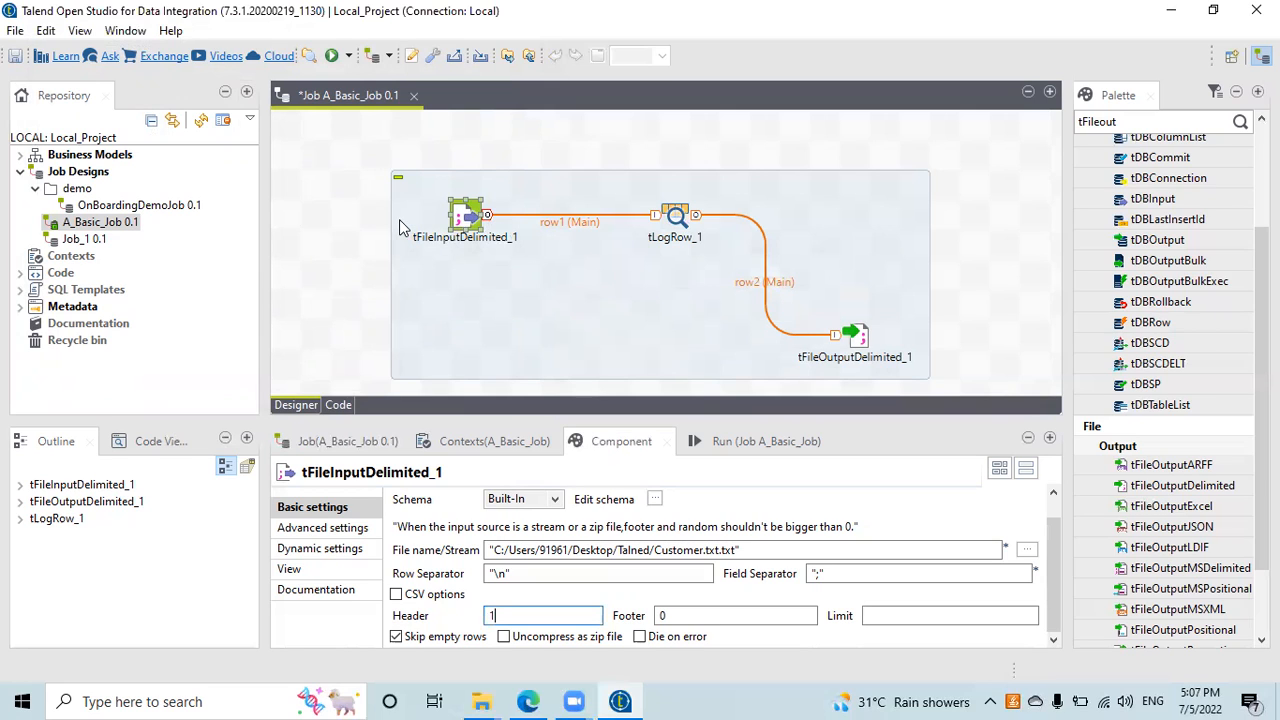
Set the output mode of tLogRow_1 to Table, printing values in cells of a table.
{"action": "left_click", "coordinate": [678, 220]}
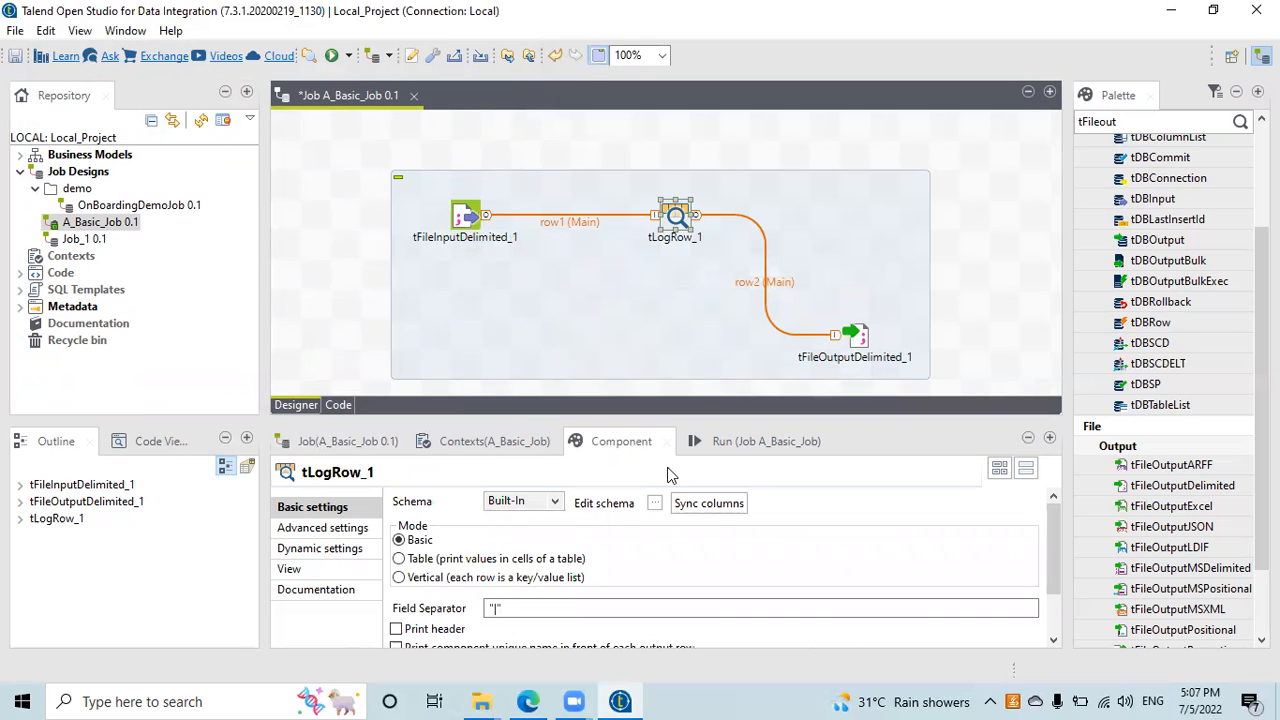
{"action": "left_click", "coordinate": [400, 559]}
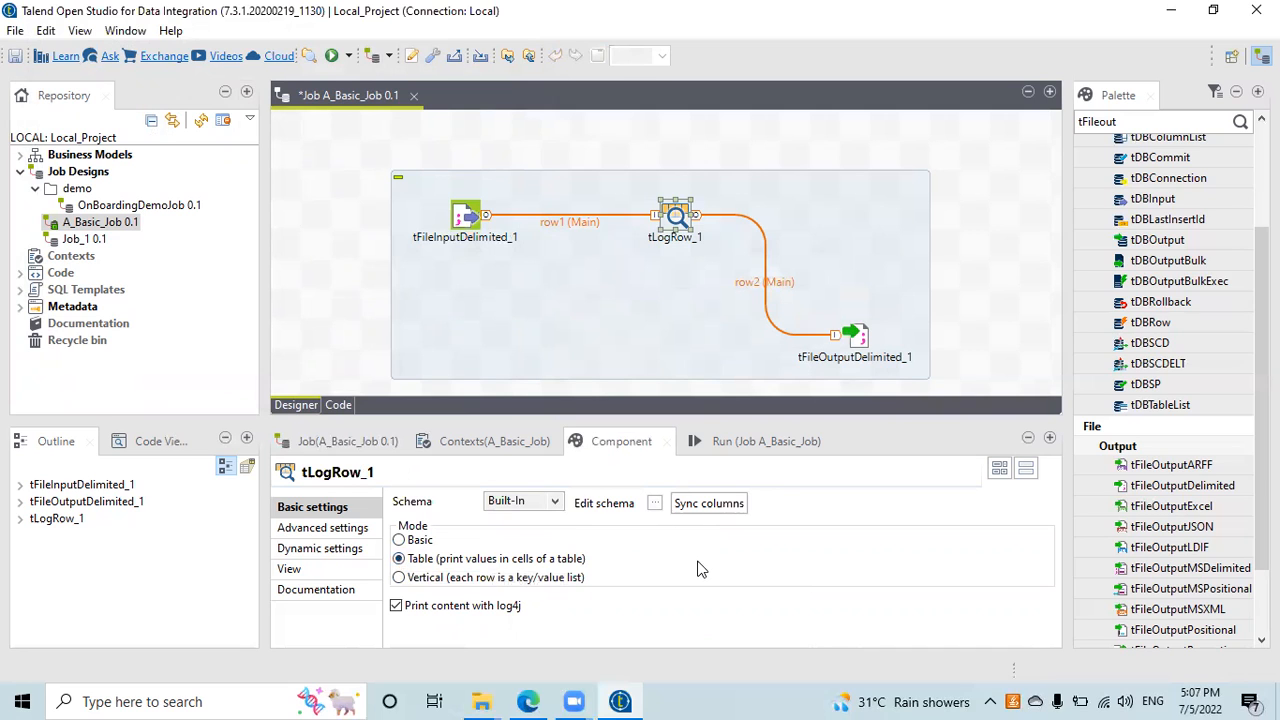
Set the output file of tFileOutputDelimited_1 to Custmer.csv in the Talned folder on the Desktop.
{"action": "left_click", "coordinate": [858, 336]}
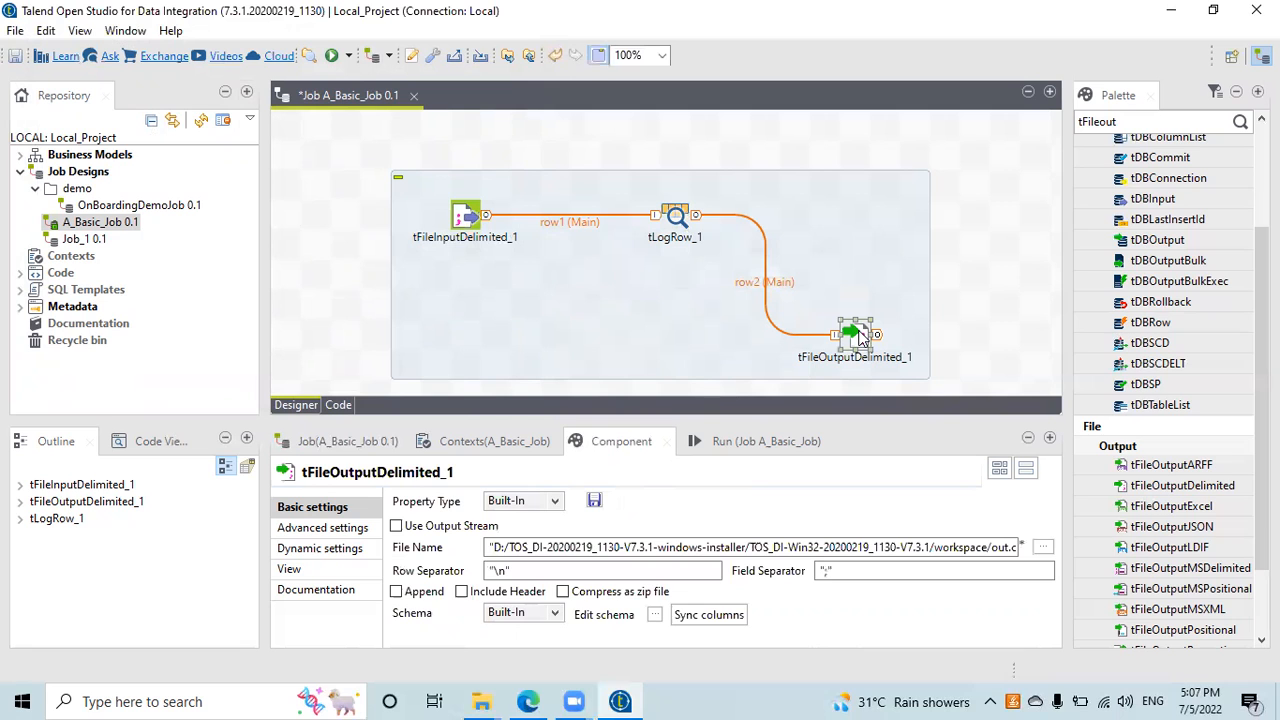
{"action": "left_click", "coordinate": [1042, 548]}
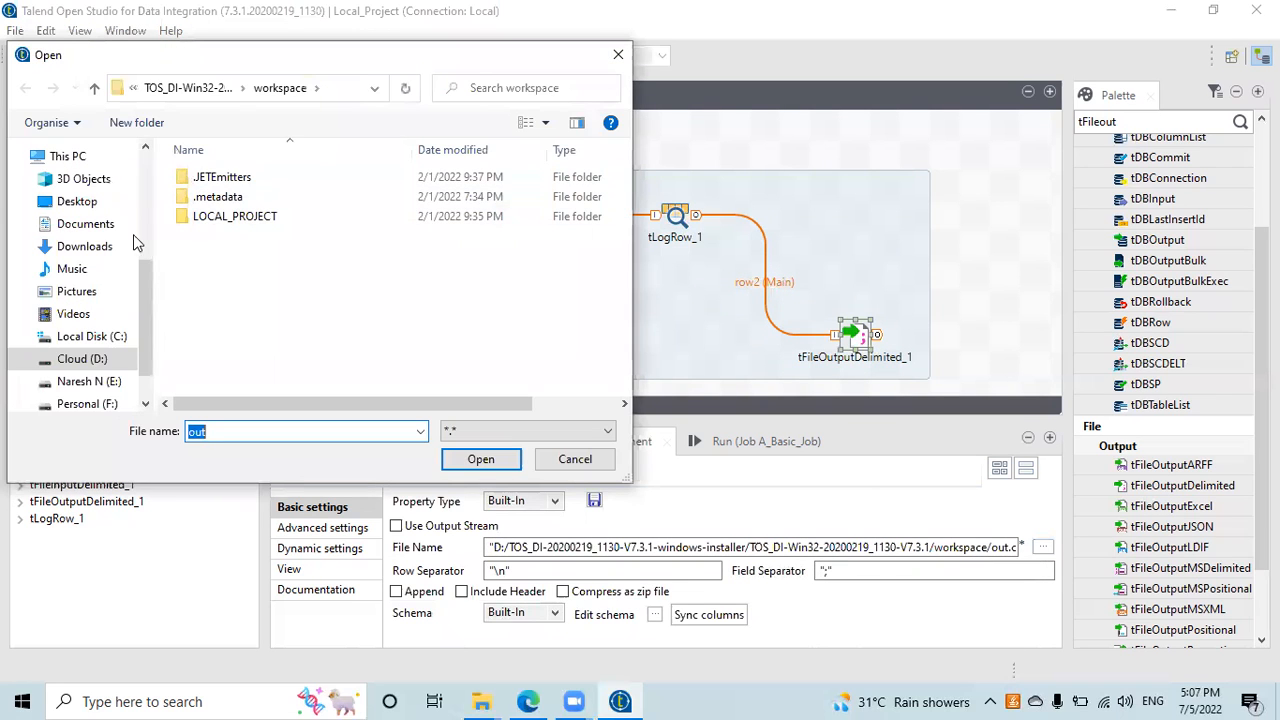
{"action": "left_click", "coordinate": [76, 200]}
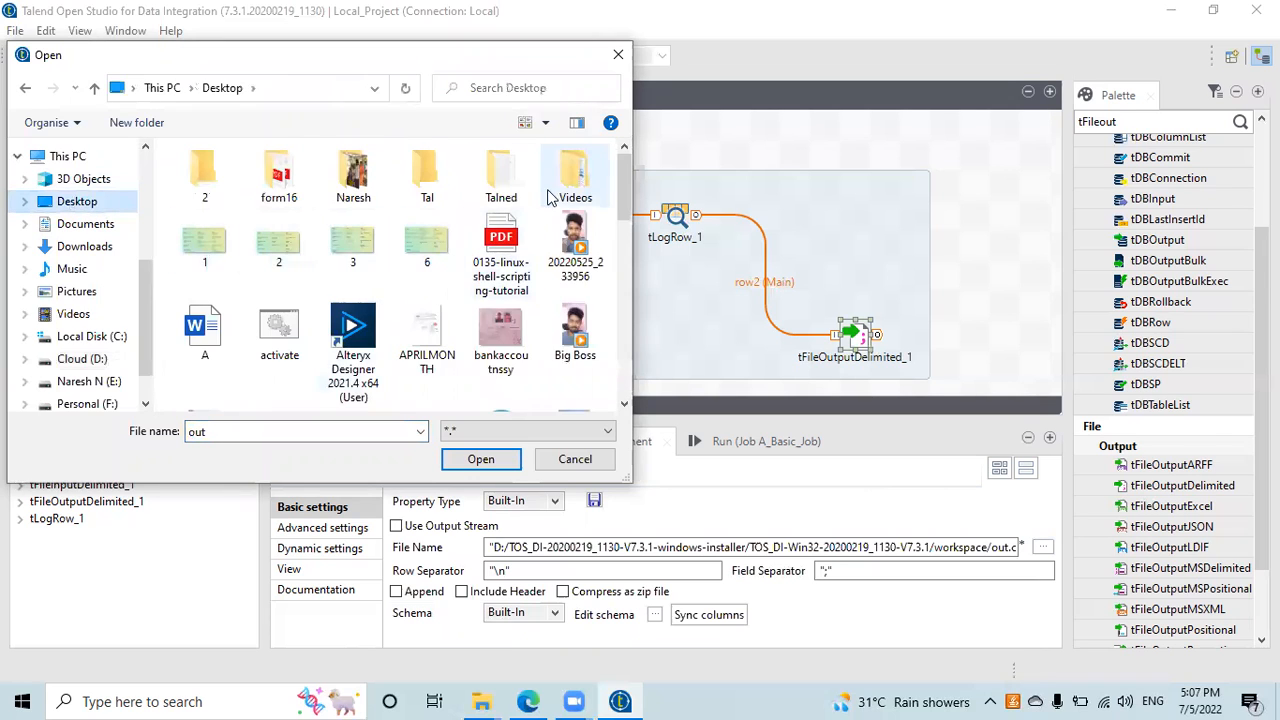
{"action": "double_click", "coordinate": [480, 180]}
{"action": "left_click", "coordinate": [455, 438]}
{"action": "double_click", "coordinate": [264, 430]}
{"action": "type", "text": "C"}
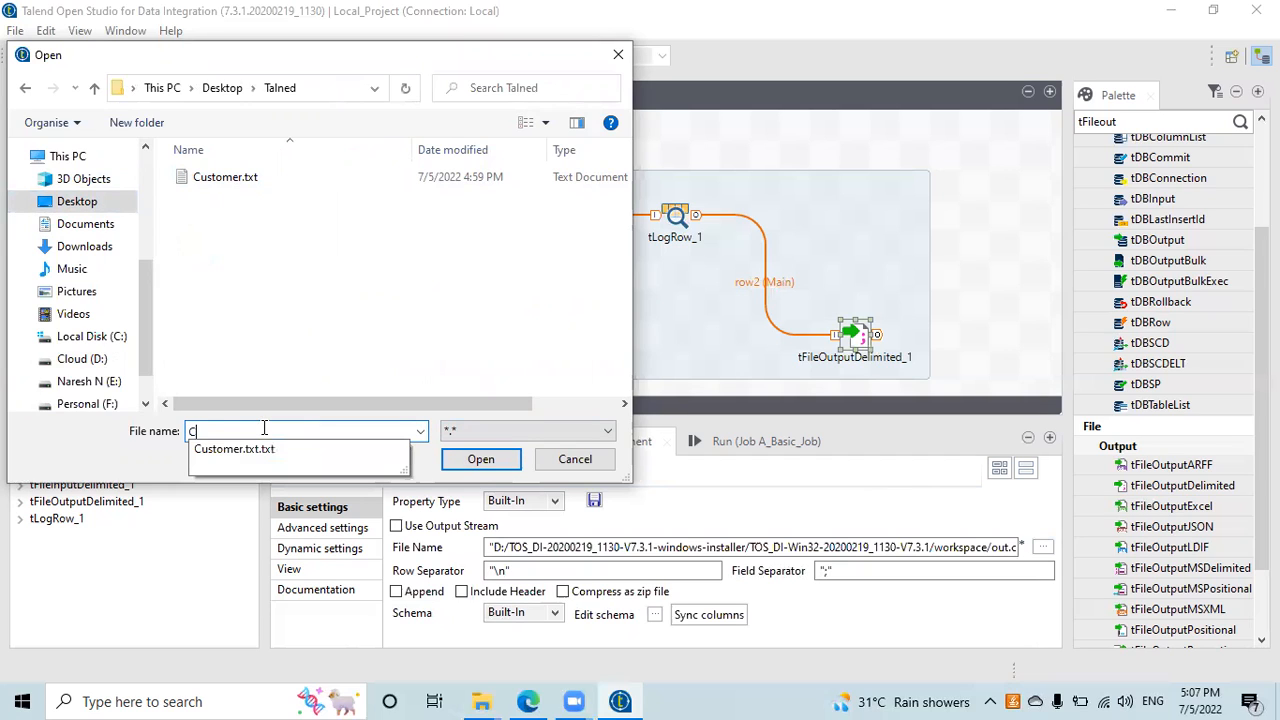
{"action": "type", "text": "ustmer.csv"}
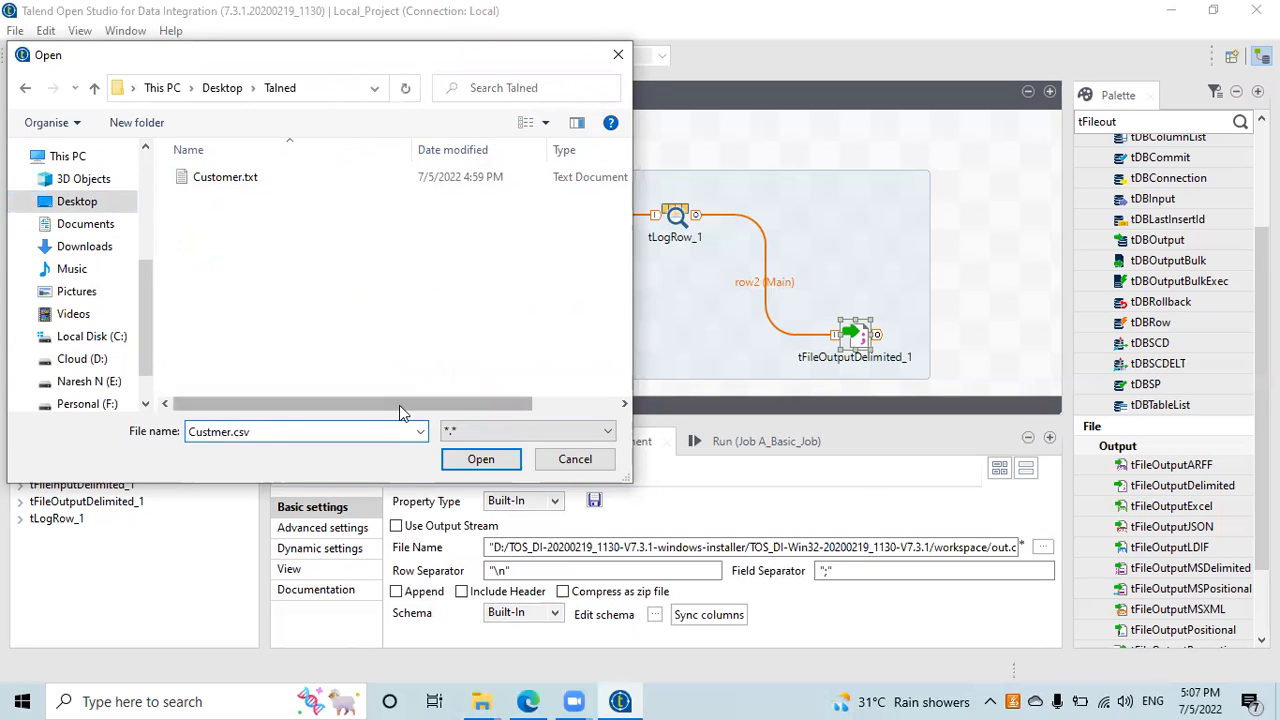
{"action": "left_click", "coordinate": [480, 459]}
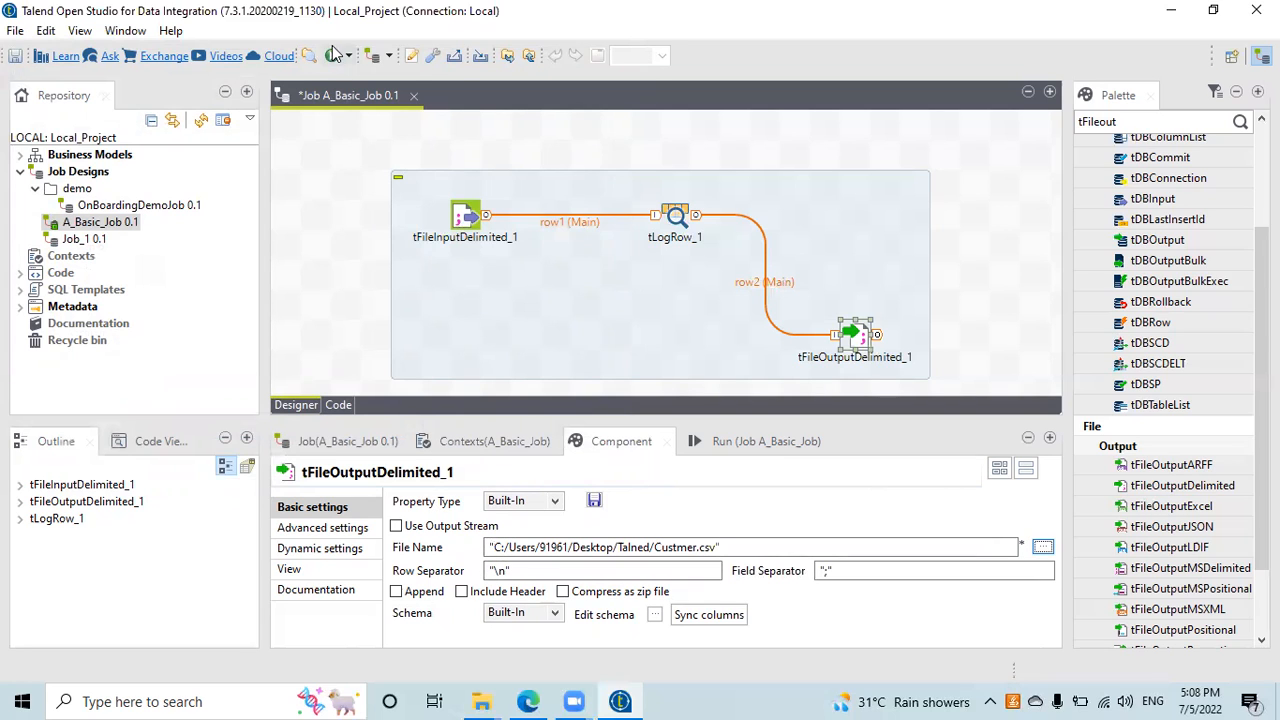
Run A_Basic_Job with an enlarged execution area and check how the rows are split across the printed table's columns.
{"action": "right_click", "coordinate": [490, 293]}
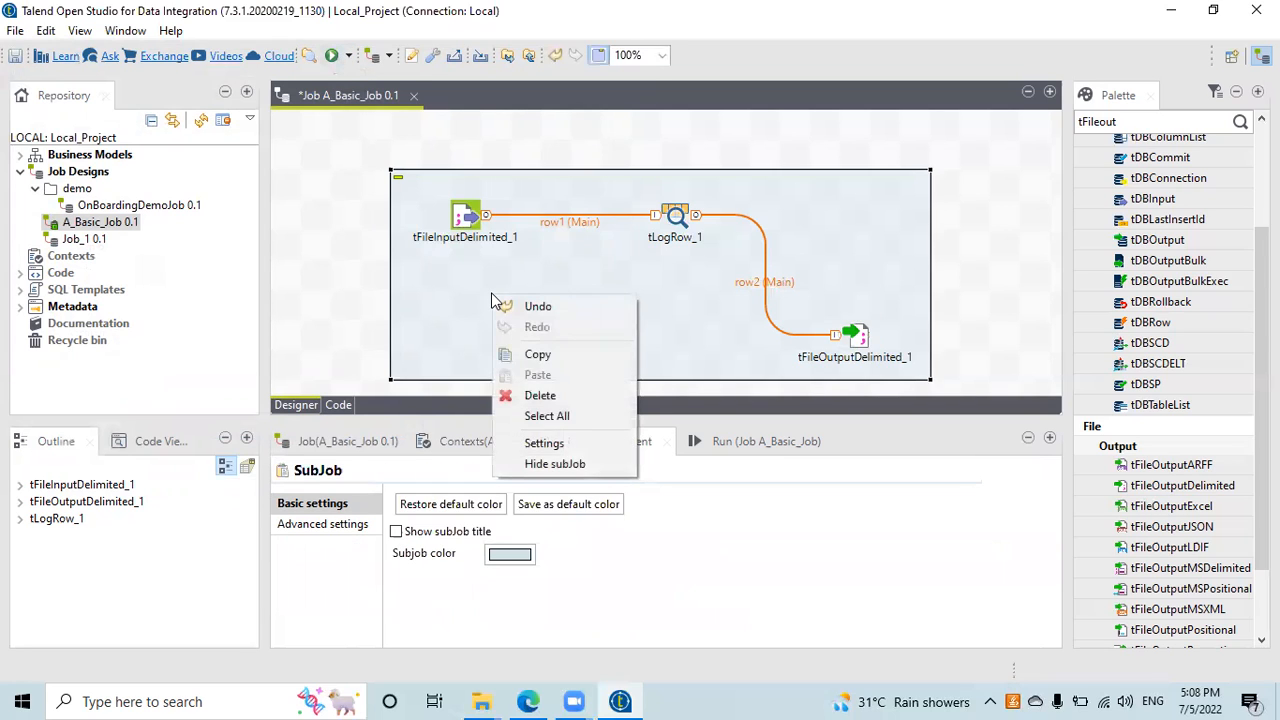
{"action": "left_click", "coordinate": [348, 243]}
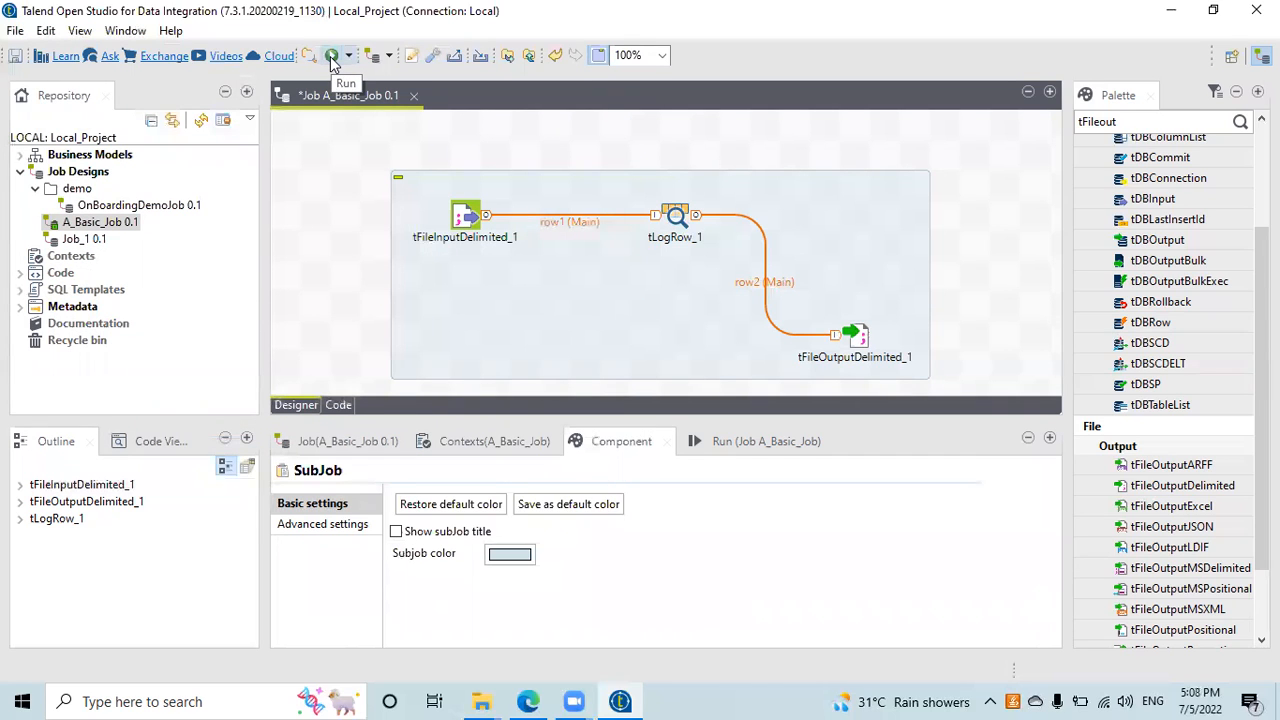
{"action": "left_click", "coordinate": [727, 447]}
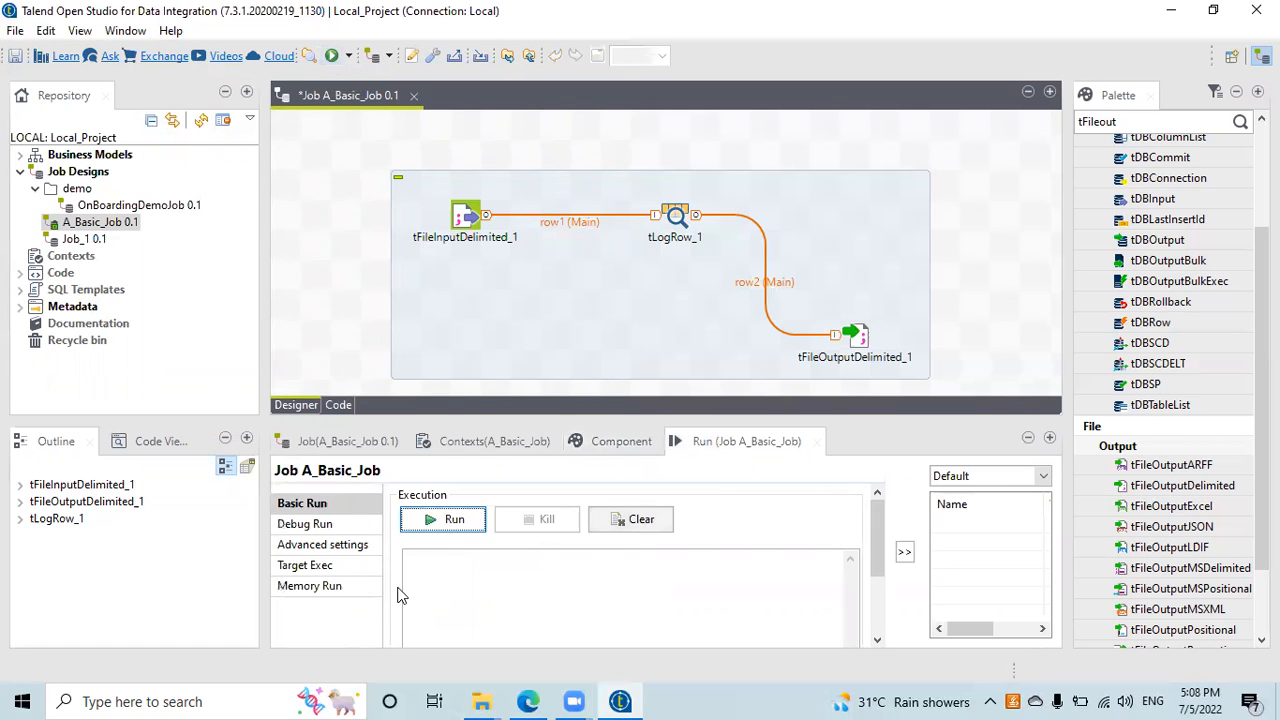
{"action": "left_click_drag", "start_coordinate": [603, 418], "coordinate": [603, 345]}
{"action": "left_click", "coordinate": [462, 445]}
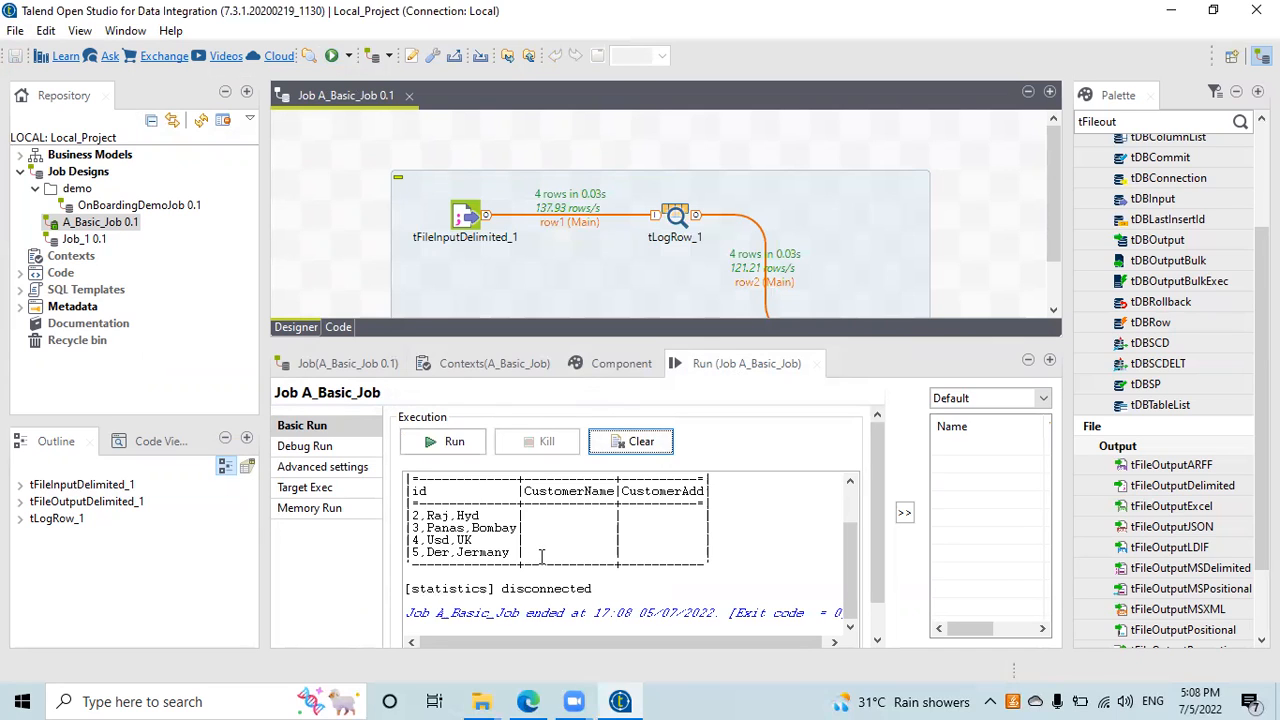
{"action": "scroll", "coordinate": [960, 258], "scroll_direction": "down", "scroll_amount": 2}
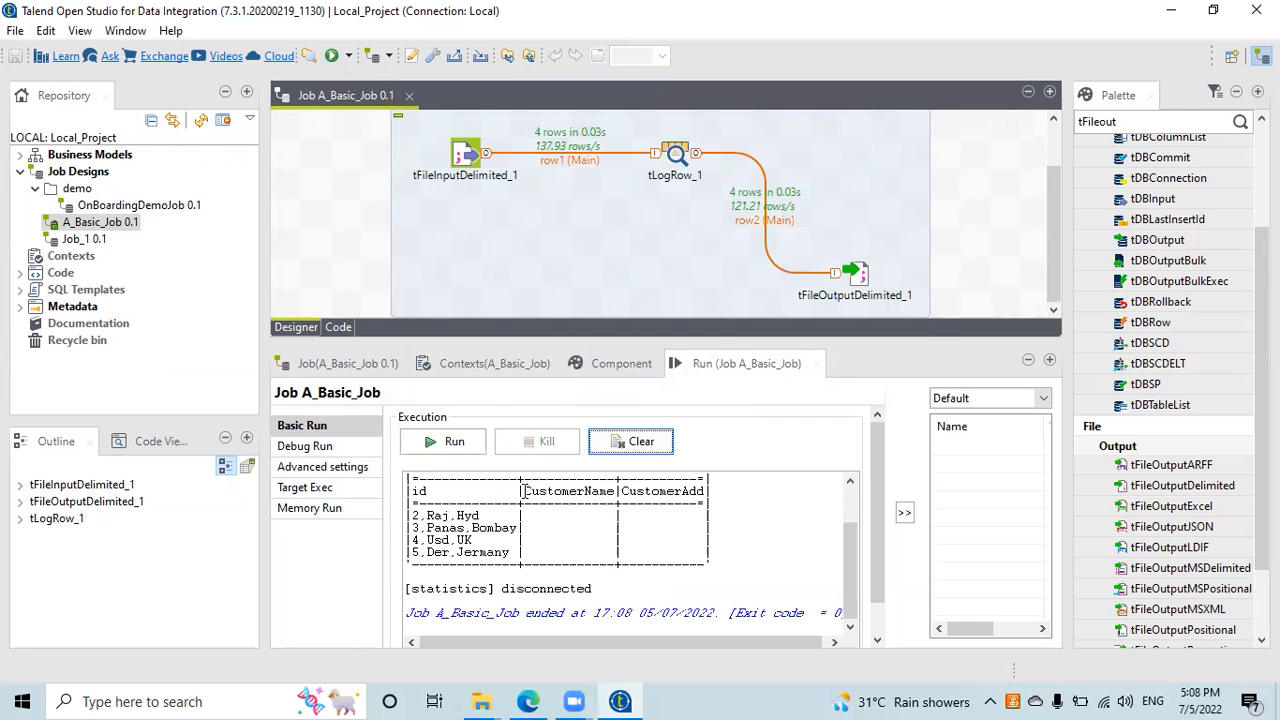
{"action": "left_click_drag", "start_coordinate": [523, 491], "coordinate": [657, 491]}
{"action": "left_click_drag", "start_coordinate": [431, 517], "coordinate": [455, 521]}
{"action": "left_click", "coordinate": [585, 524]}
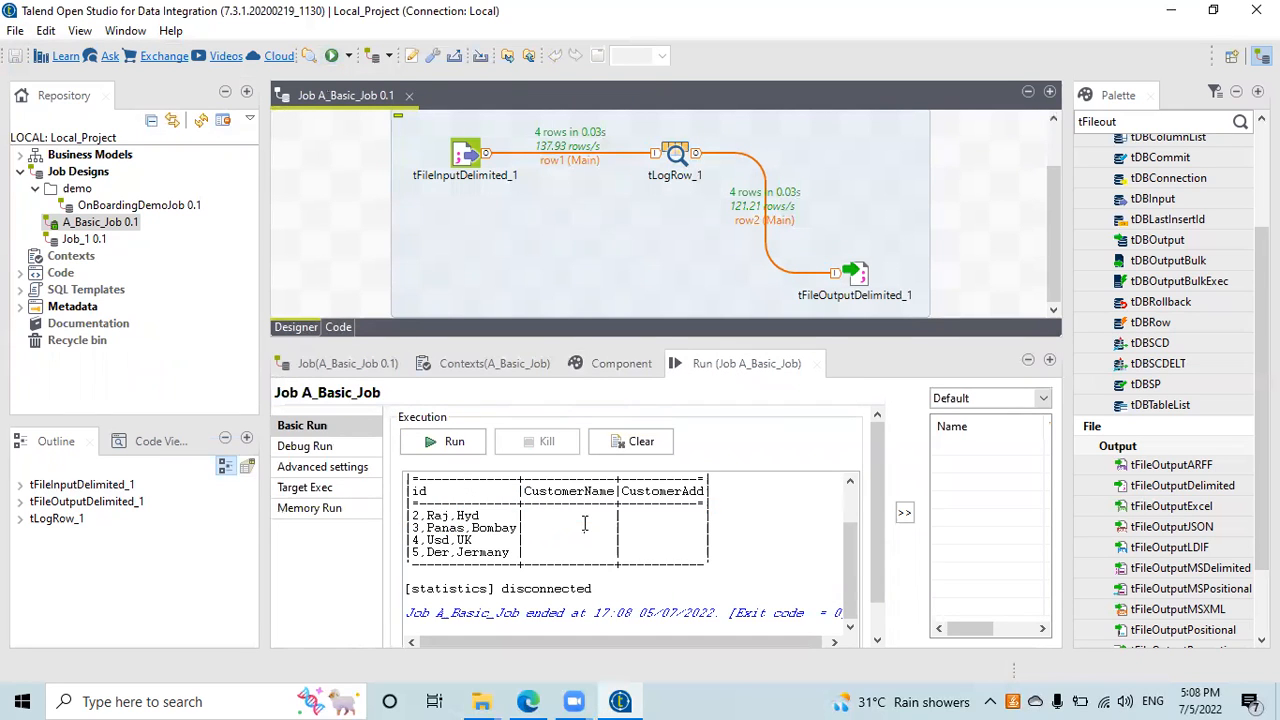
Examine the id column and the first data row of the table printed in the run log.
{"action": "left_click_drag", "start_coordinate": [466, 489], "coordinate": [411, 494]}
{"action": "left_click", "coordinate": [426, 491]}
{"action": "left_click_drag", "start_coordinate": [486, 514], "coordinate": [410, 516]}
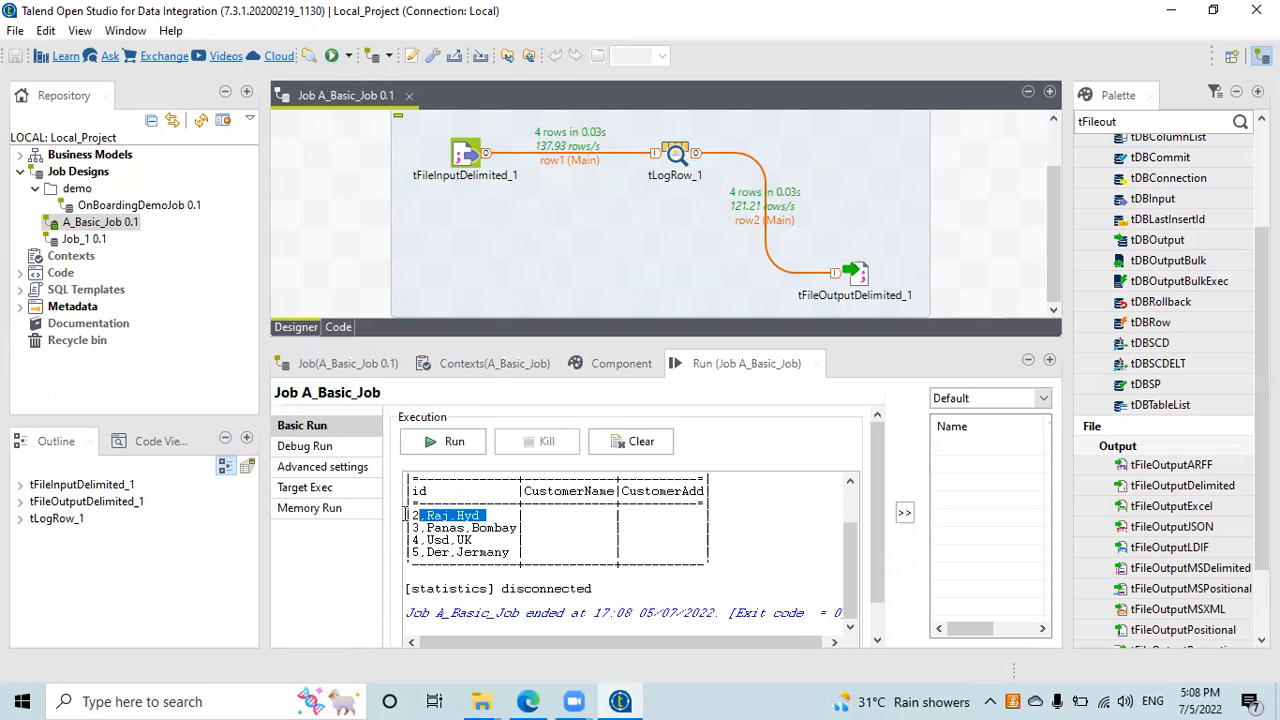
{"action": "left_click", "coordinate": [442, 512]}
{"action": "scroll", "coordinate": [513, 537], "scroll_direction": "up", "scroll_amount": 1}
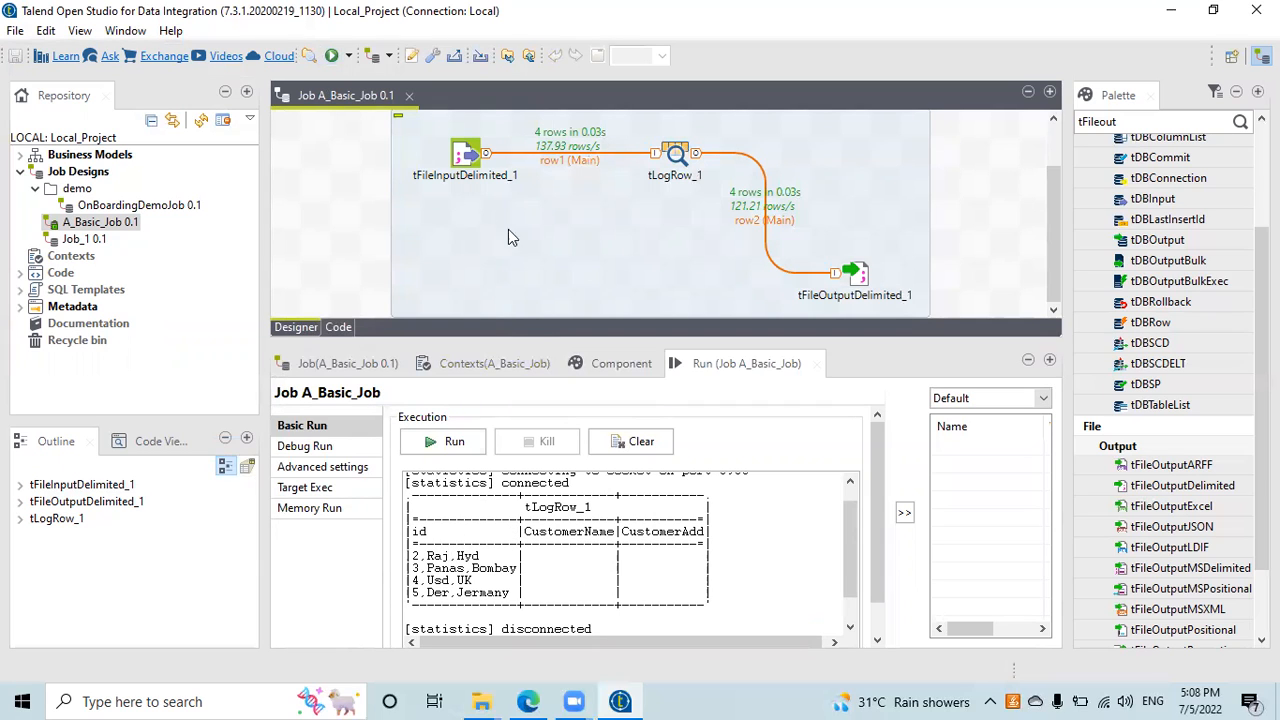
Set the Header of tFileInputDelimited_1 to 0 and its Field Separator to ",".
{"action": "left_click", "coordinate": [469, 158]}
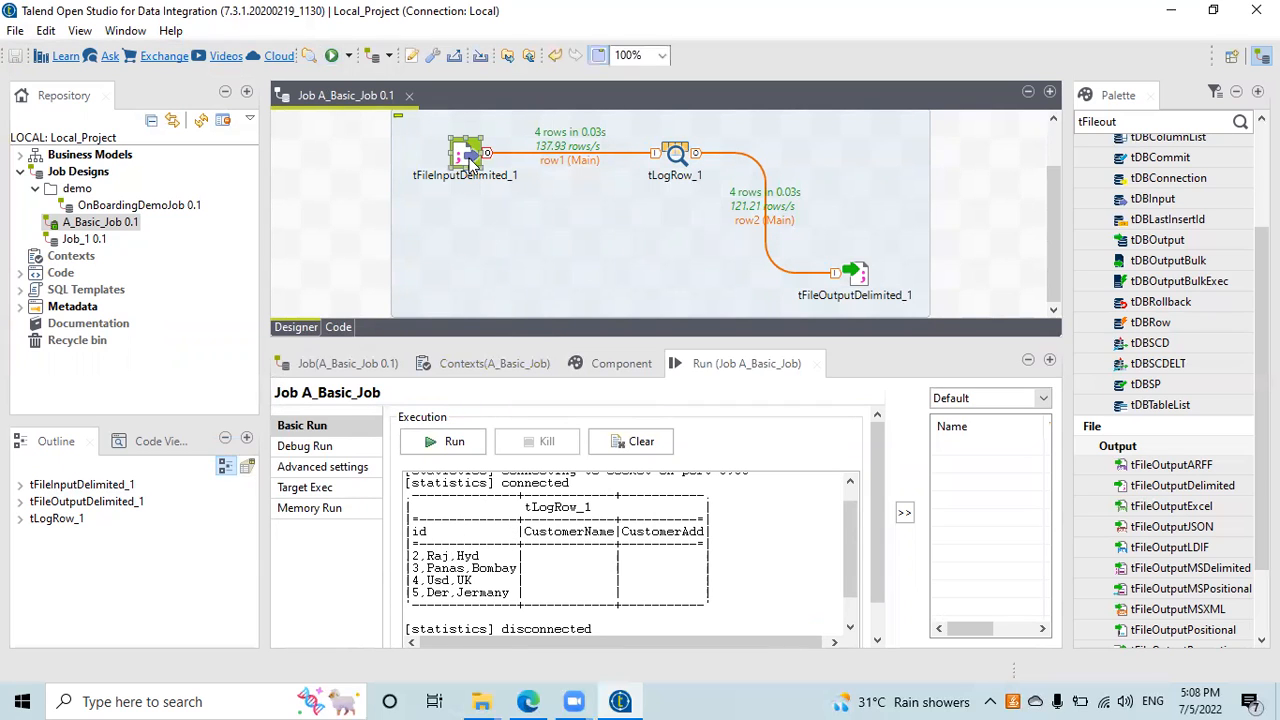
{"action": "double_click", "coordinate": [468, 165]}
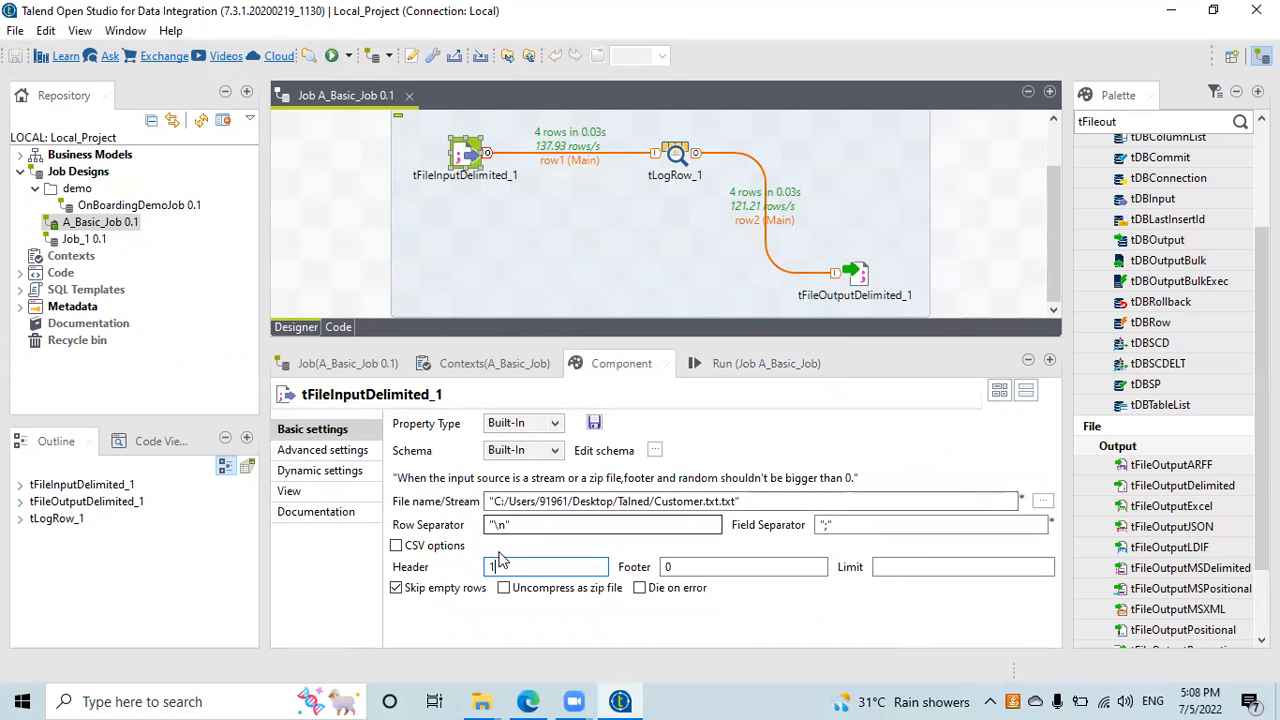
{"action": "key", "text": "BackSpace"}
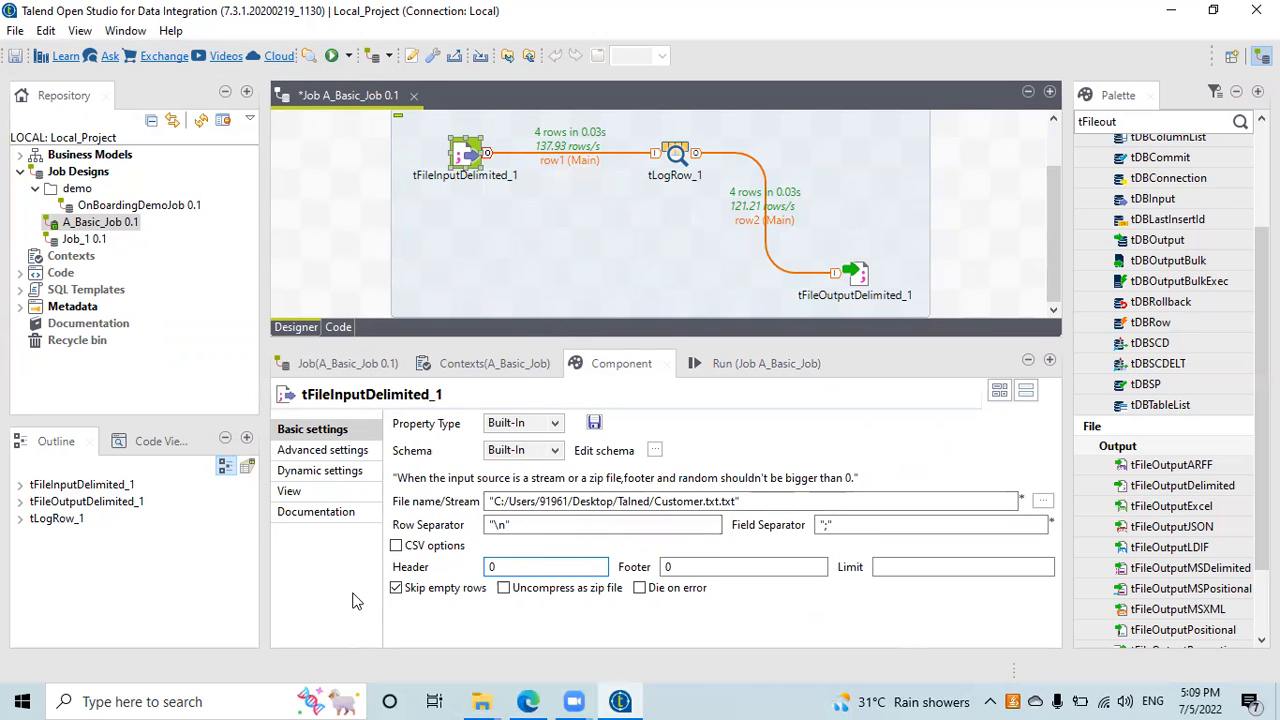
{"action": "left_click", "coordinate": [828, 525]}
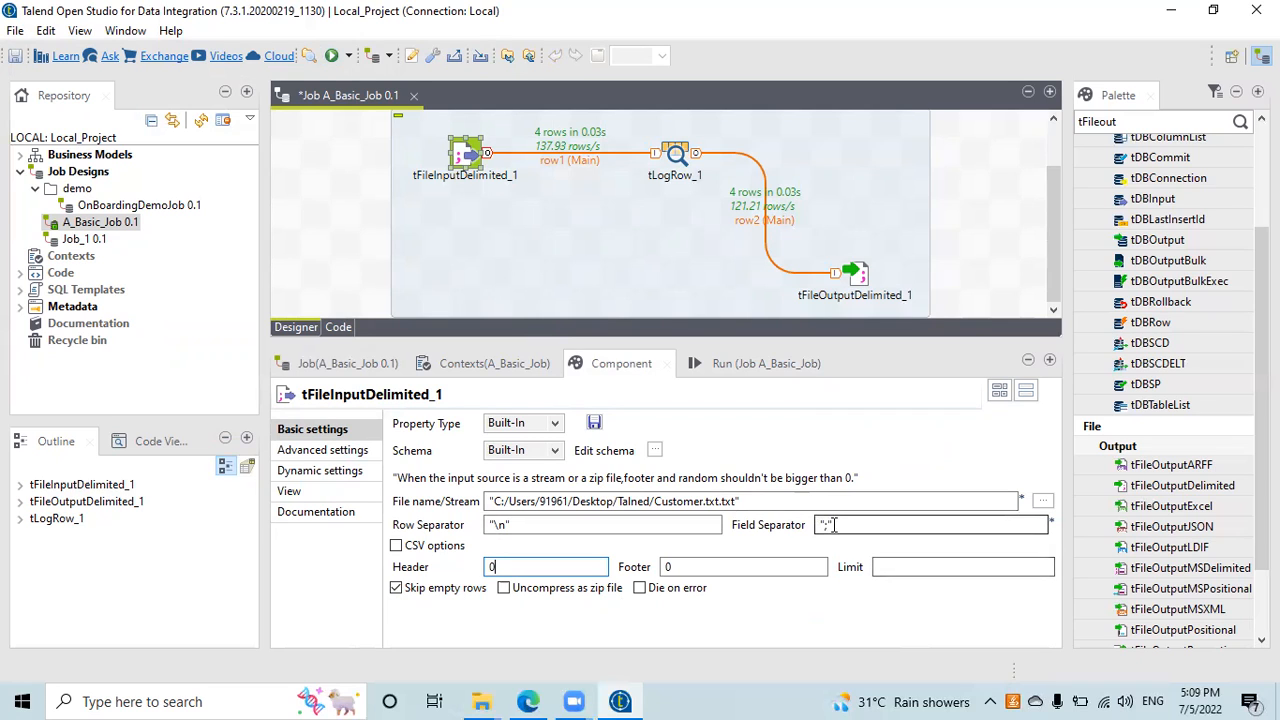
{"action": "key", "text": "BackSpace"}
{"action": "type", "text": ","}
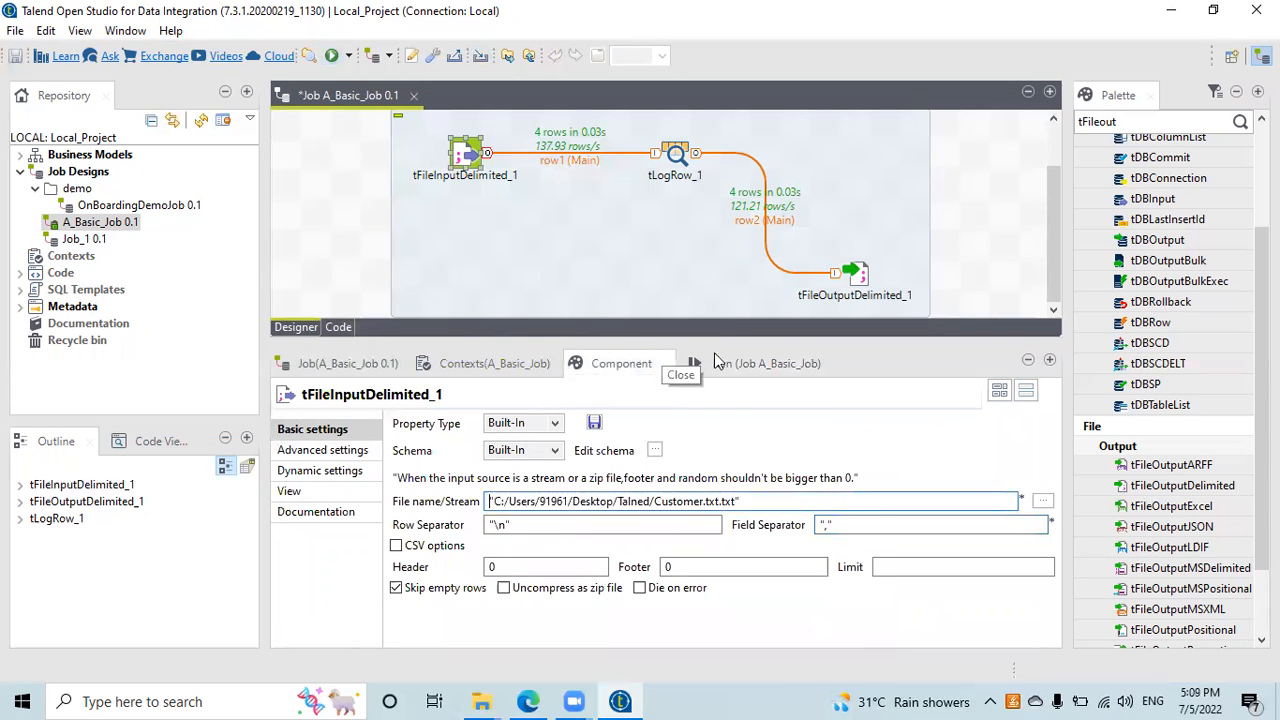
Run A_Basic_Job and read the execution log for the output component.
{"action": "left_click", "coordinate": [742, 363]}
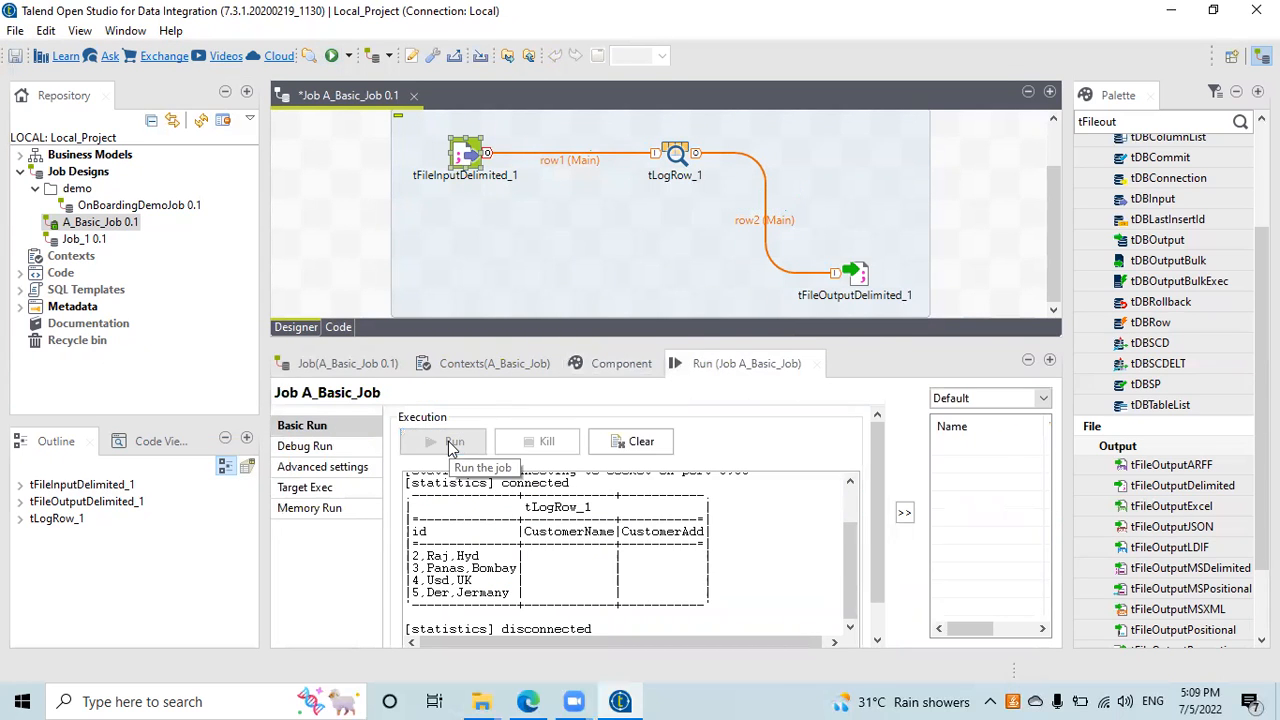
{"action": "left_click", "coordinate": [452, 443]}
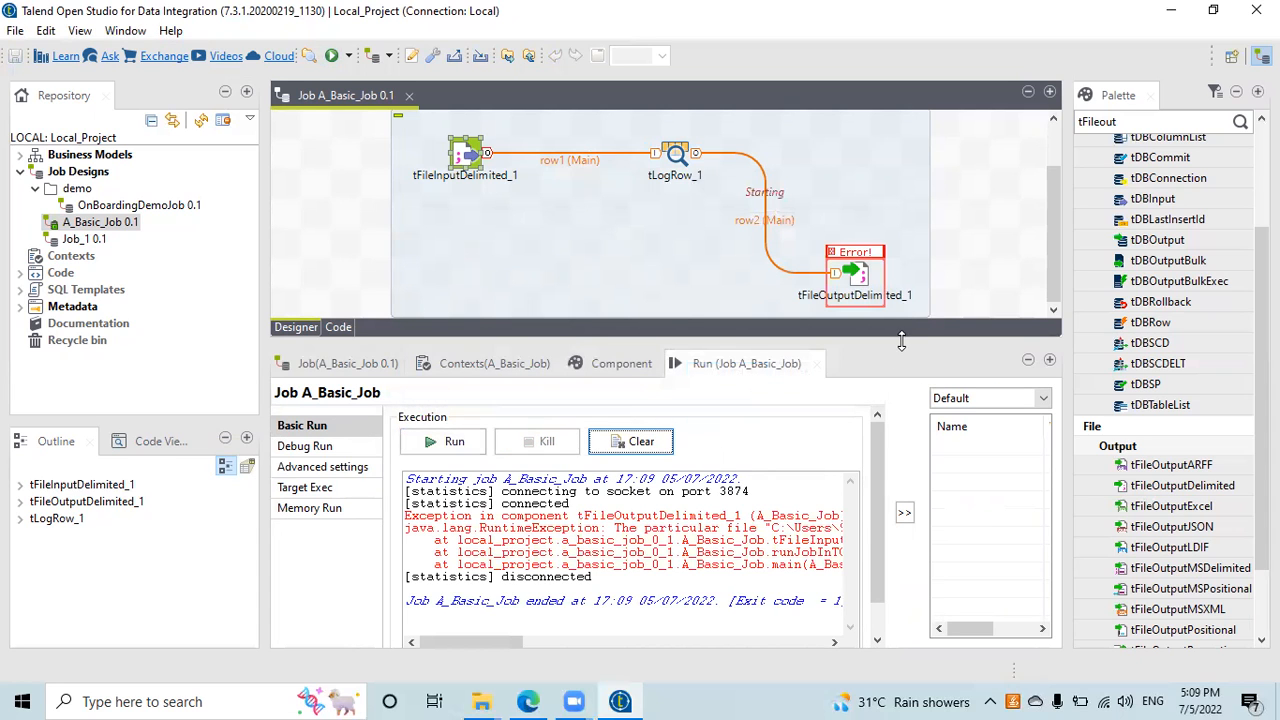
{"action": "mouse_move", "coordinate": [491, 642]}
{"action": "left_mouse_down"}
{"action": "mouse_move", "coordinate": [612, 659]}
{"action": "mouse_move", "coordinate": [470, 645]}
{"action": "left_mouse_up"}
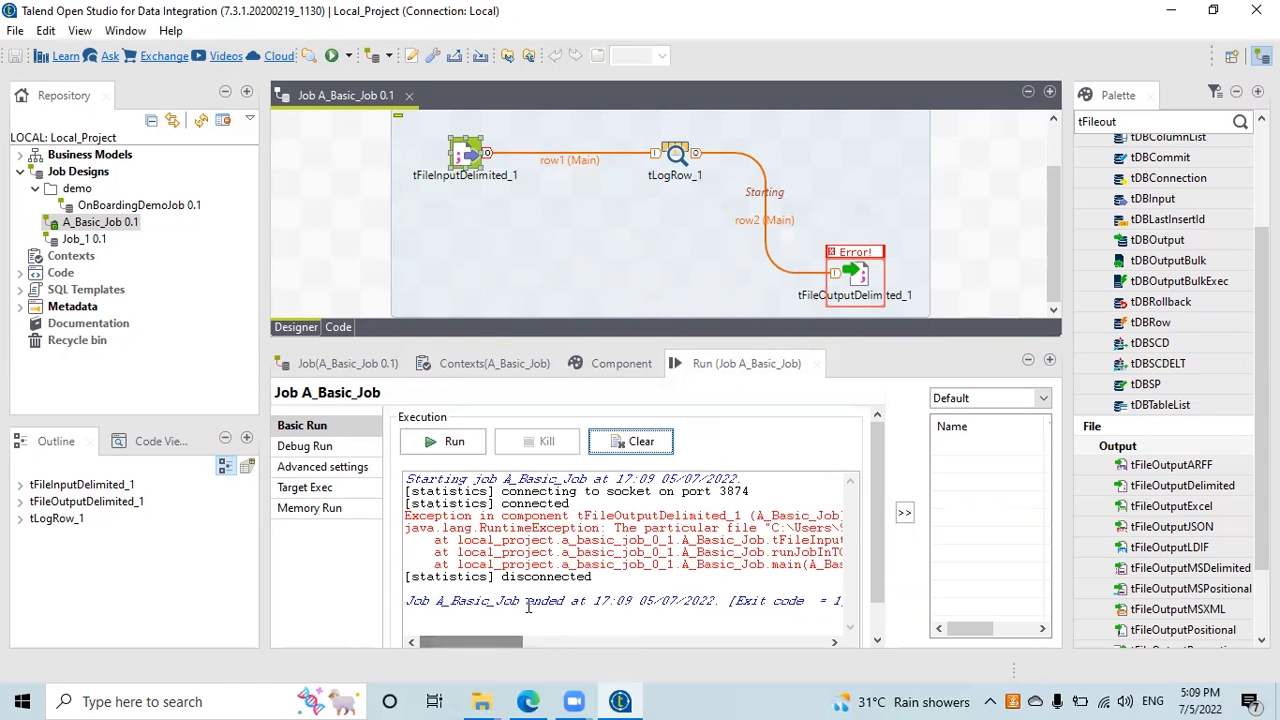
Change the output file name of tFileOutputDelimited_1 to Custmer1.csv in the same Talned folder.
{"action": "left_click", "coordinate": [855, 280]}
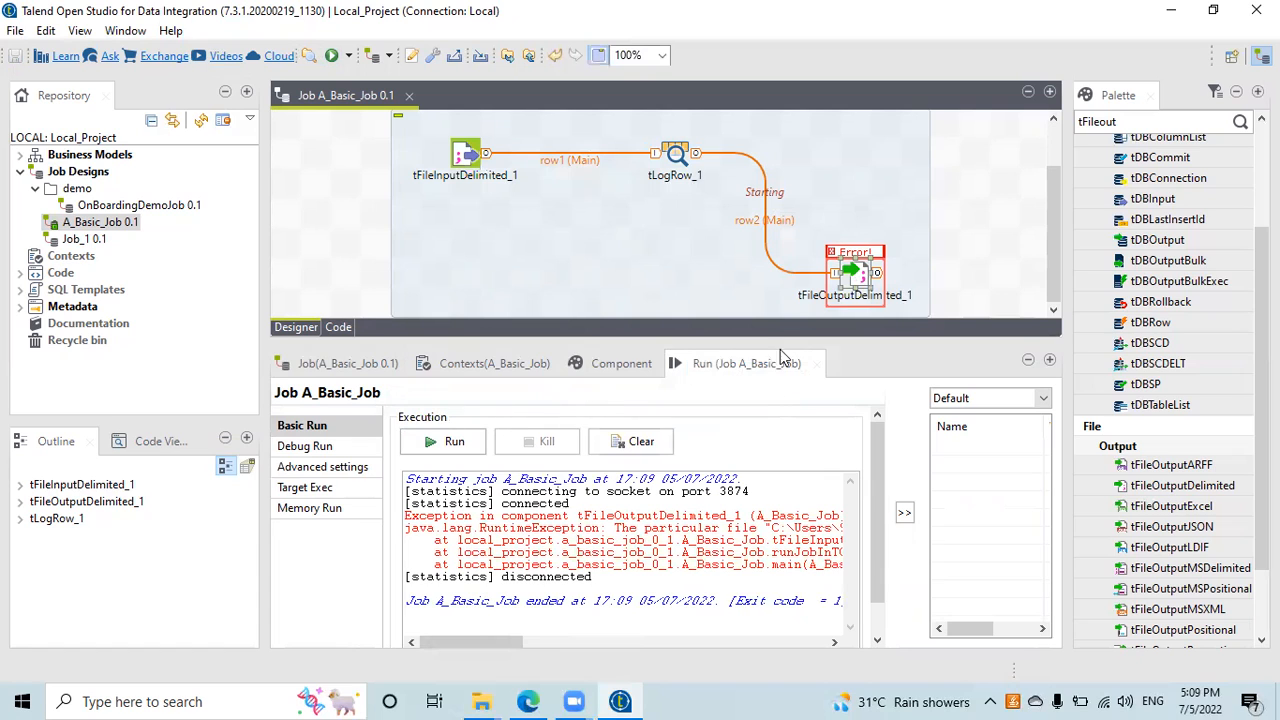
{"action": "double_click", "coordinate": [855, 272]}
{"action": "left_click", "coordinate": [712, 468]}
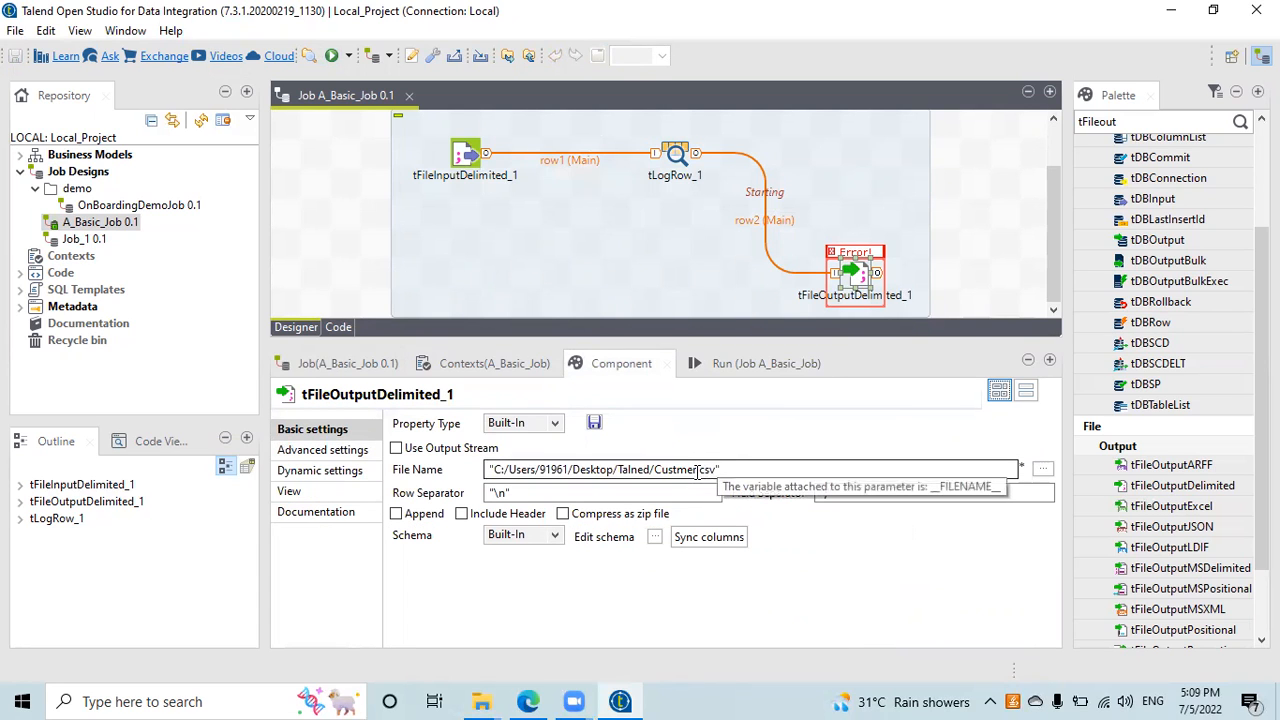
{"action": "left_click", "coordinate": [697, 470]}
{"action": "type", "text": "1"}
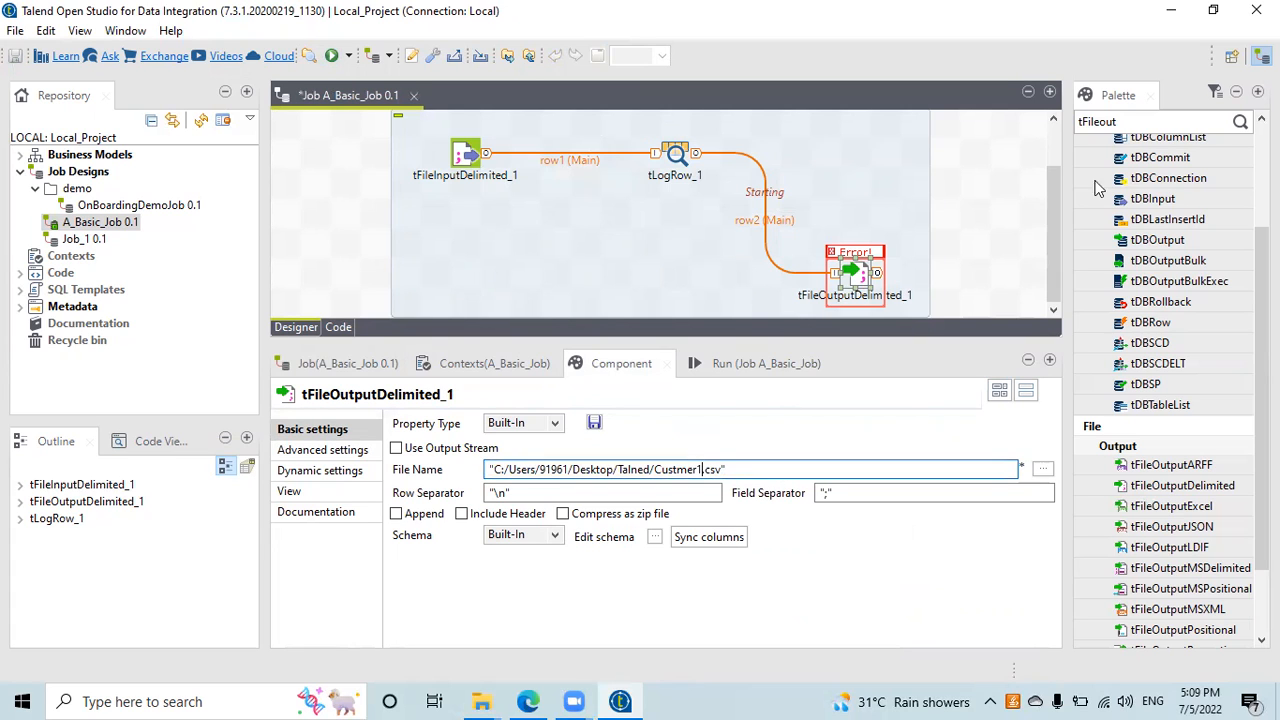
{"action": "left_click", "coordinate": [983, 208]}
Run A_Basic_Job again and check the id, CustomerName and CustomerAdd columns of the printed table in an enlarged execution area.
{"action": "left_click", "coordinate": [750, 358]}
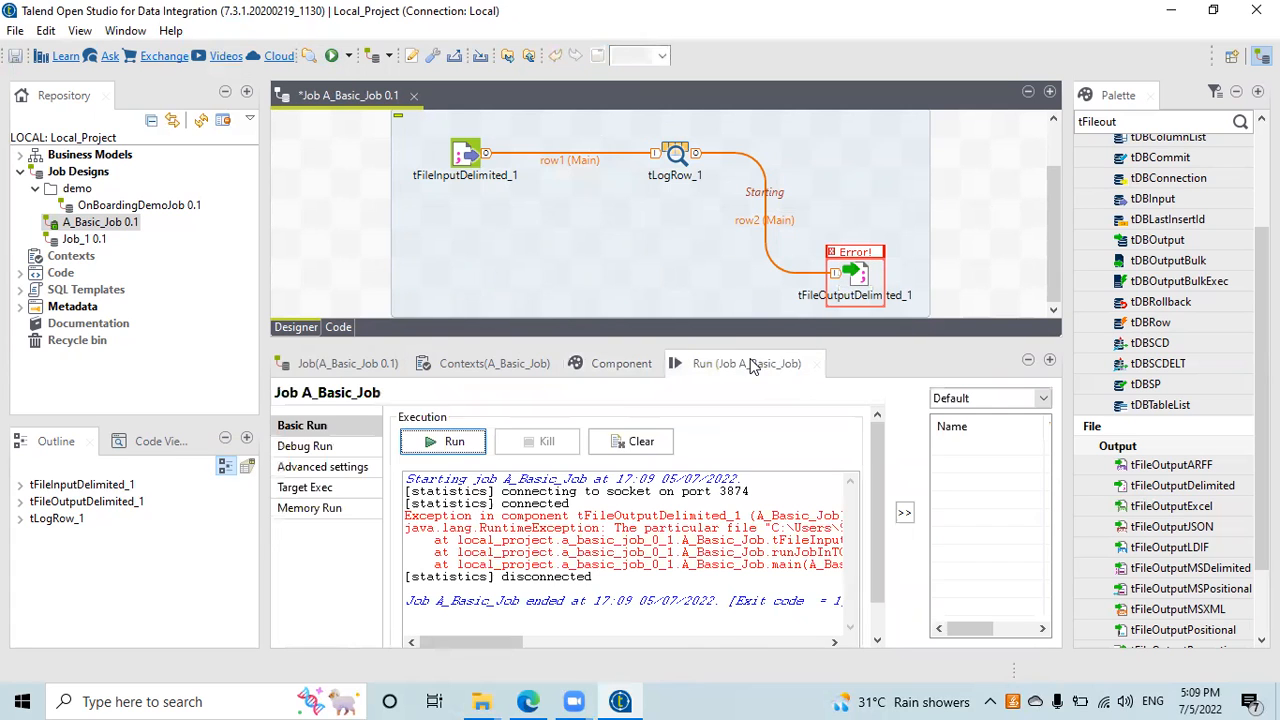
{"action": "left_click", "coordinate": [447, 442]}
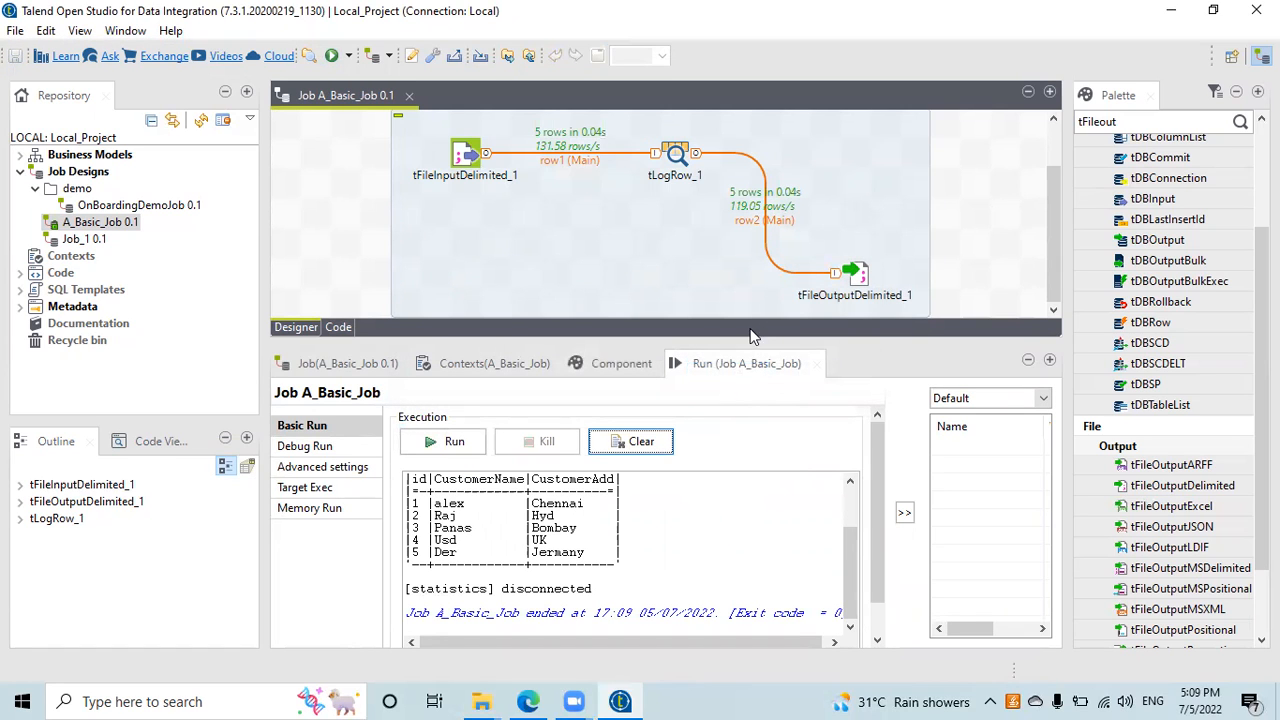
{"action": "left_click_drag", "start_coordinate": [744, 283], "coordinate": [744, 153]}
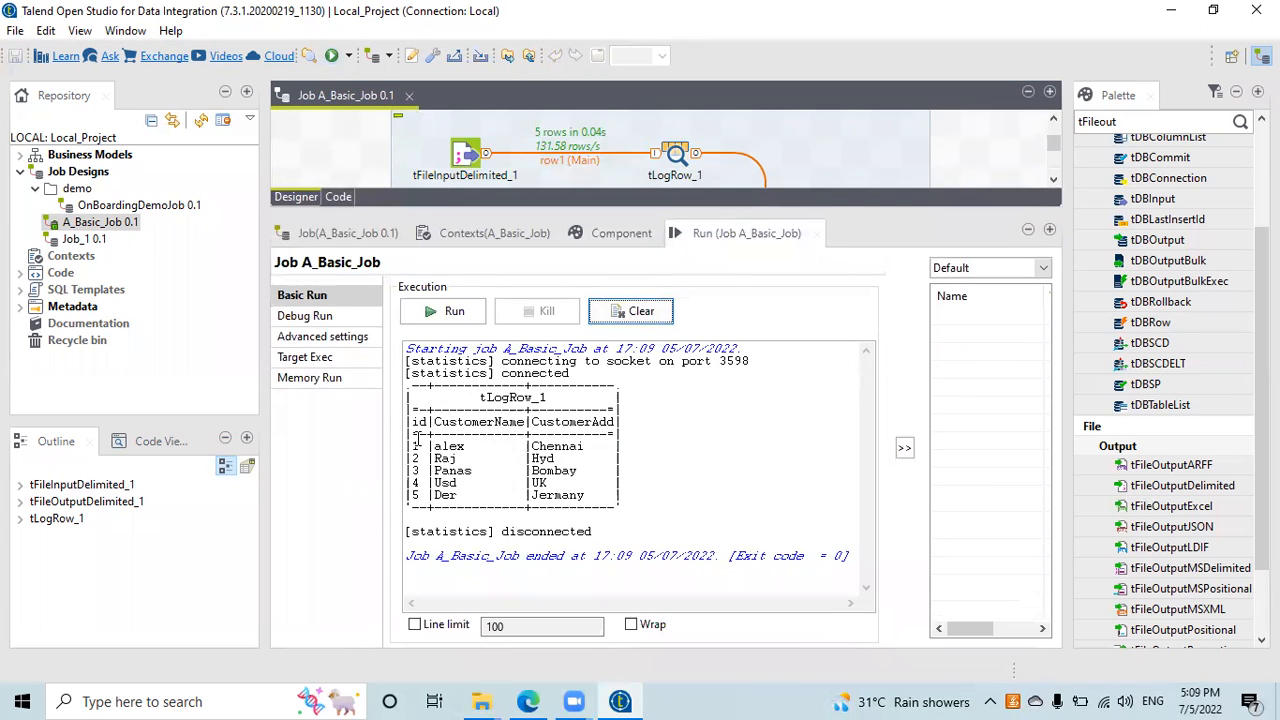
{"action": "left_click_drag", "start_coordinate": [448, 422], "coordinate": [547, 422]}
{"action": "left_click", "coordinate": [585, 422]}
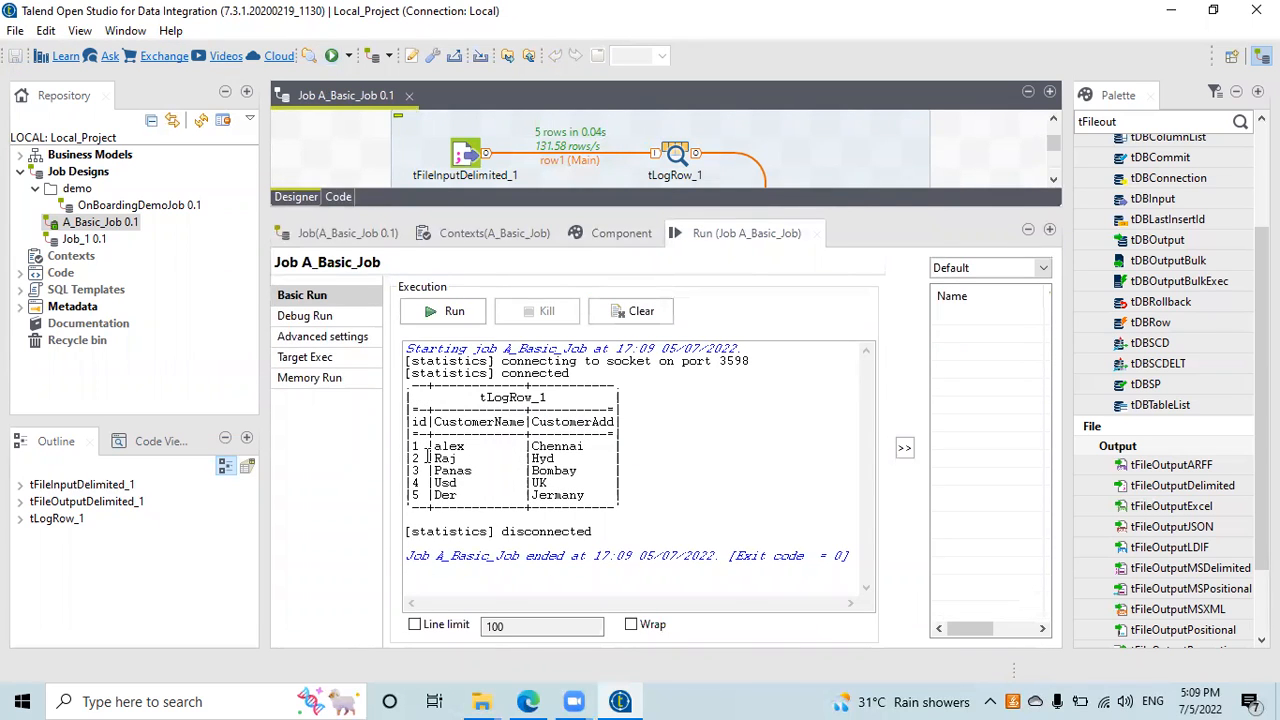
{"action": "left_click_drag", "start_coordinate": [413, 447], "coordinate": [612, 500]}
{"action": "left_click", "coordinate": [545, 483]}
Switch to the desktop's Talned folder and open the Custmer1 file with Excel.
{"action": "key", "text": "super+d"}
{"action": "double_click", "coordinate": [677, 320]}
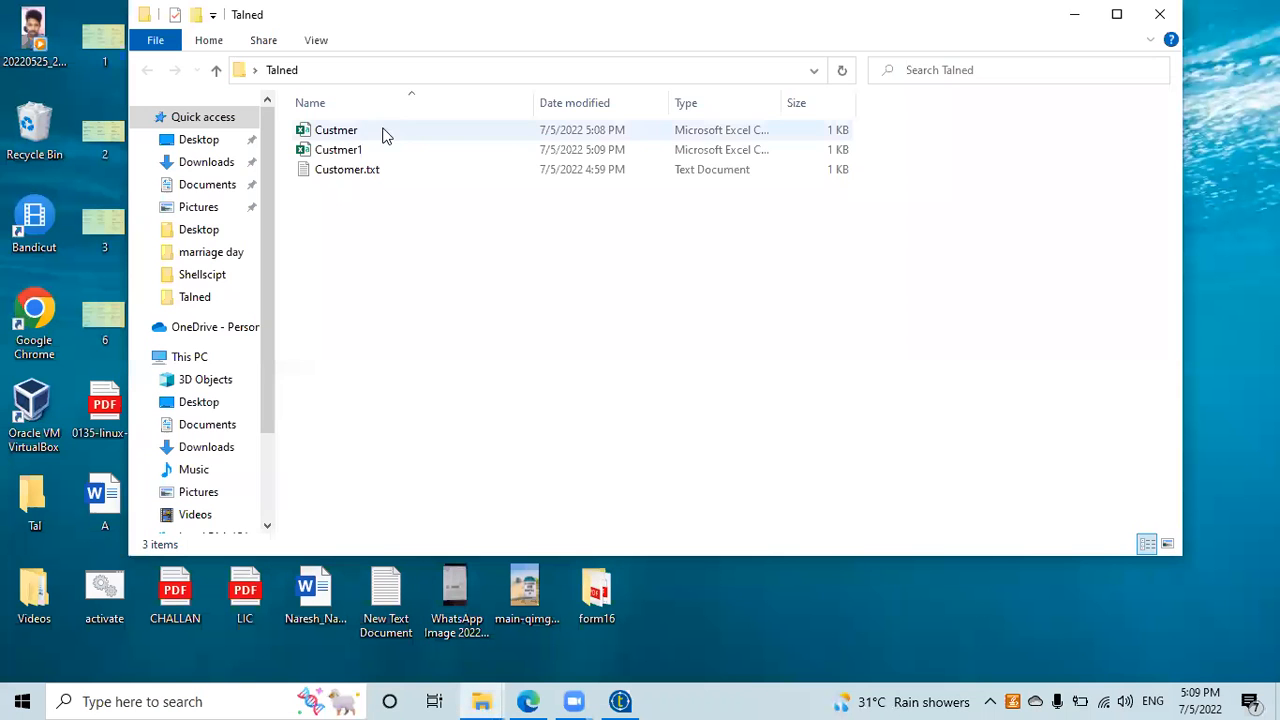
{"action": "left_click", "coordinate": [1117, 14]}
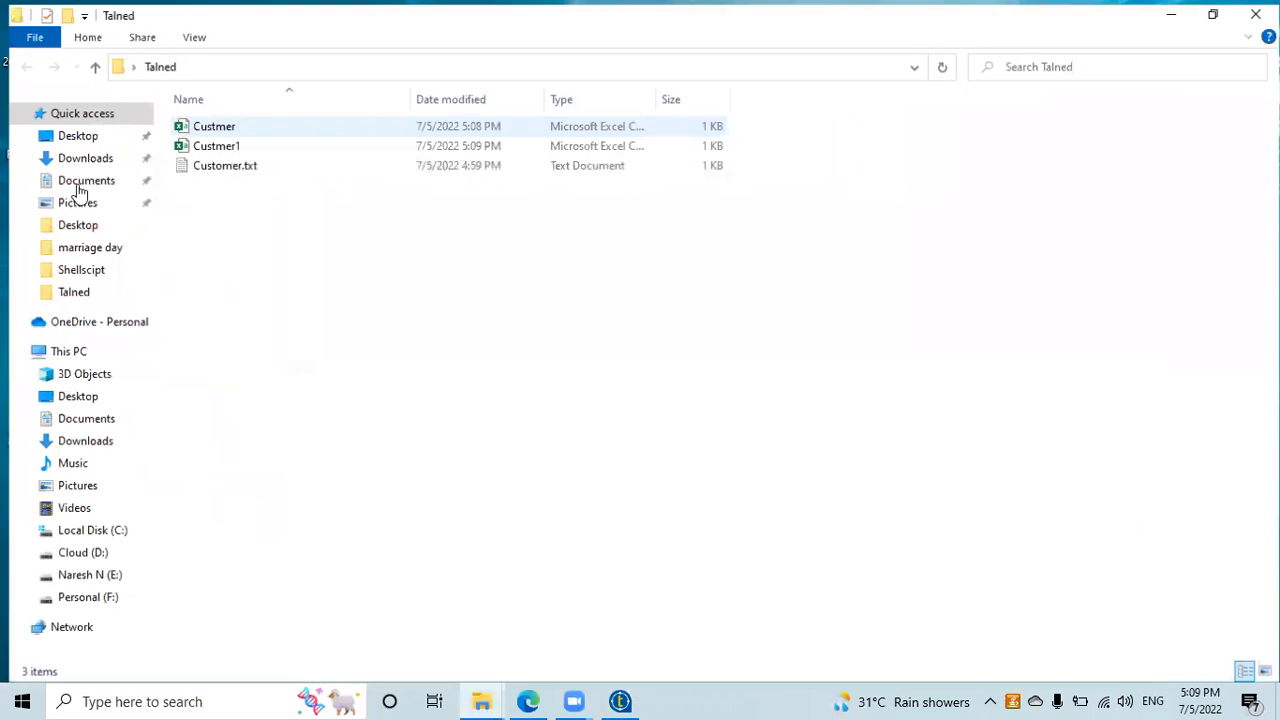
{"action": "left_click", "coordinate": [236, 146]}
{"action": "double_click", "coordinate": [236, 146]}
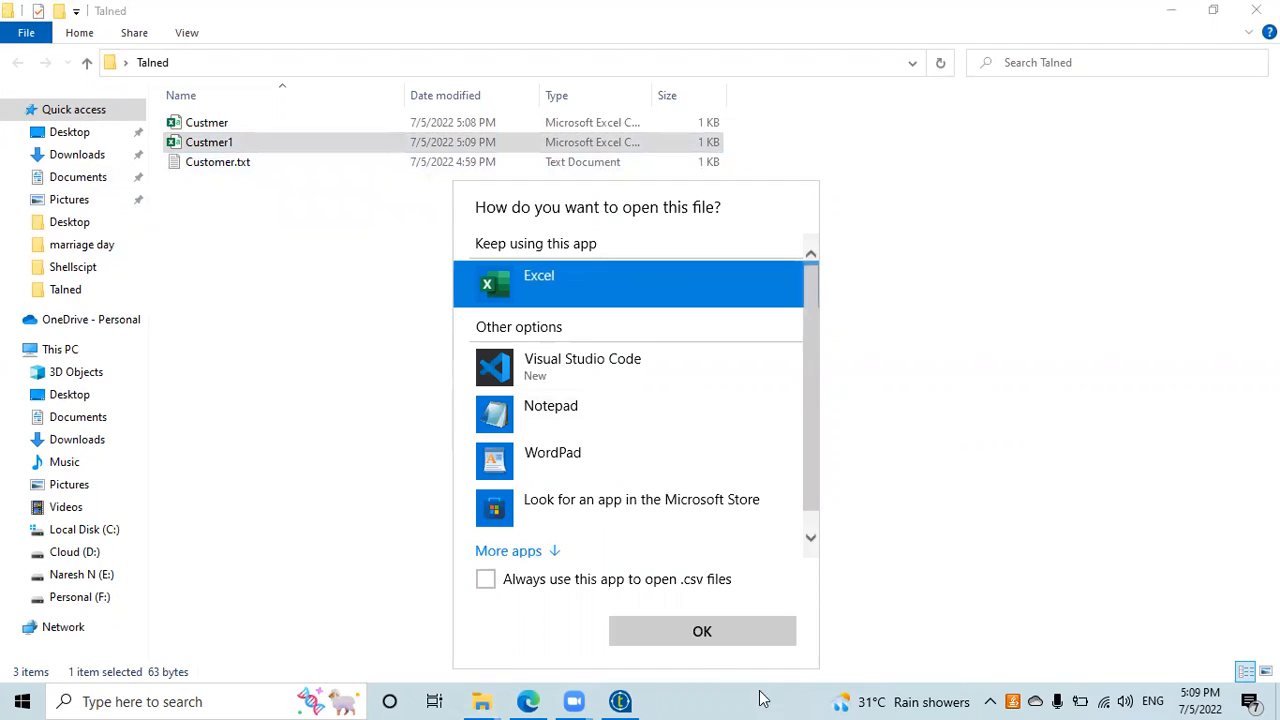
{"action": "left_click", "coordinate": [703, 631]}
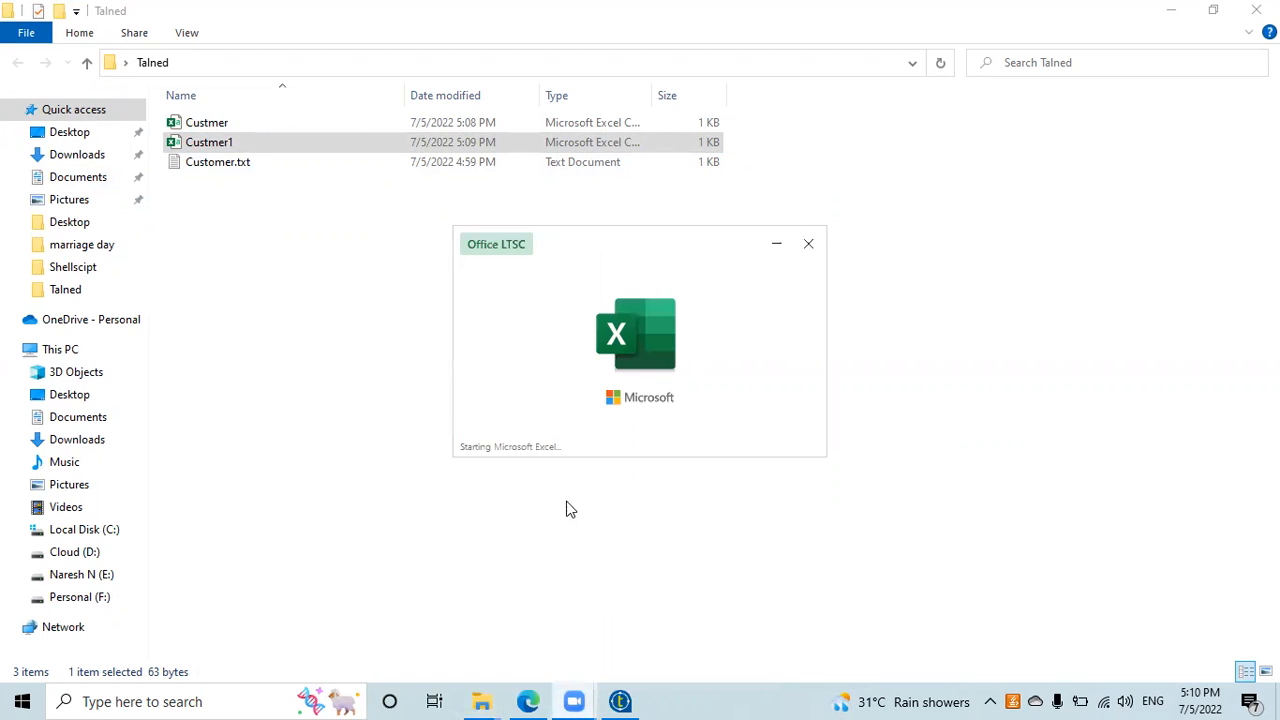
Bring the Custmer1 sheet into view and inspect how cell A1's fields are separated.
{"action": "left_click", "coordinate": [528, 701]}
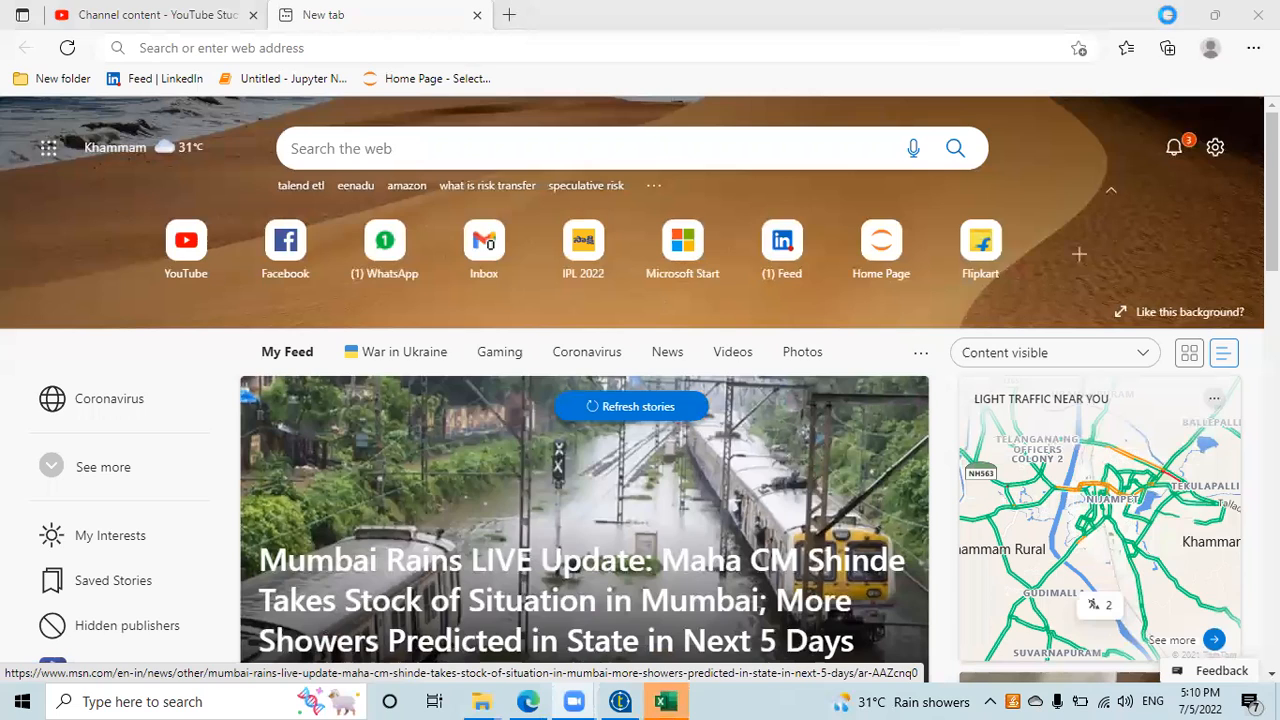
{"action": "left_click", "coordinate": [1172, 15]}
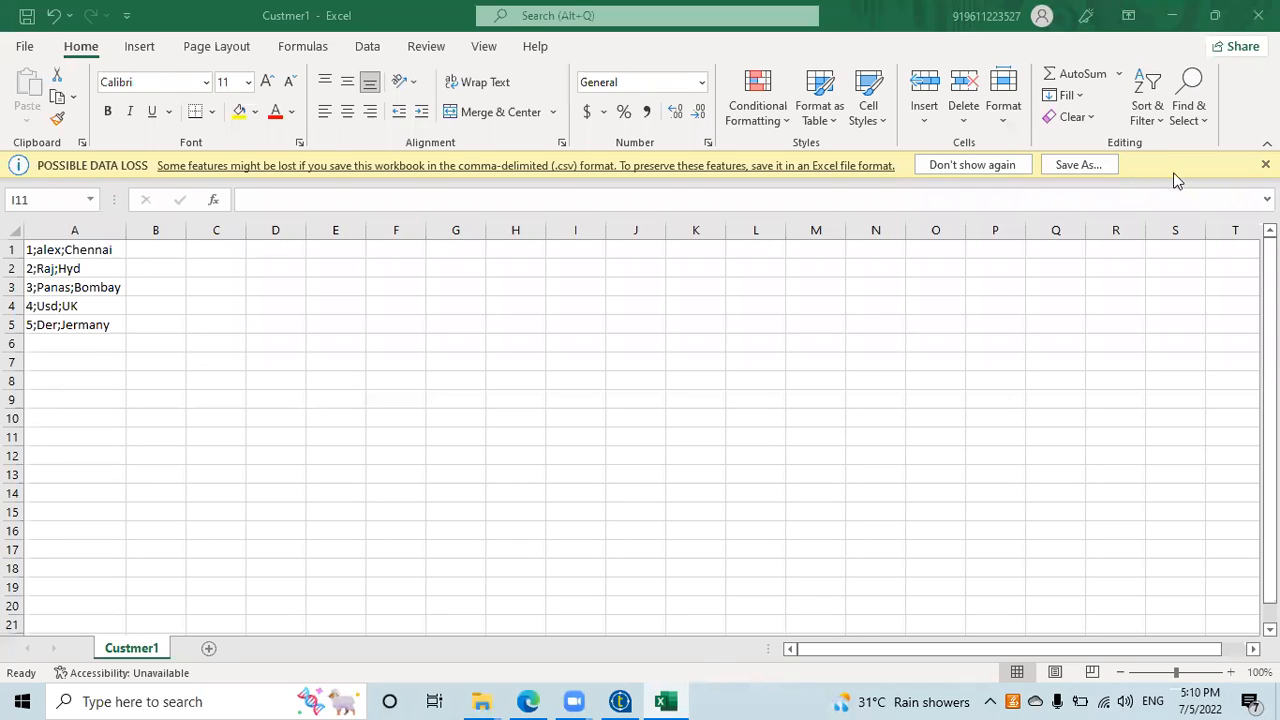
{"action": "left_click", "coordinate": [58, 250]}
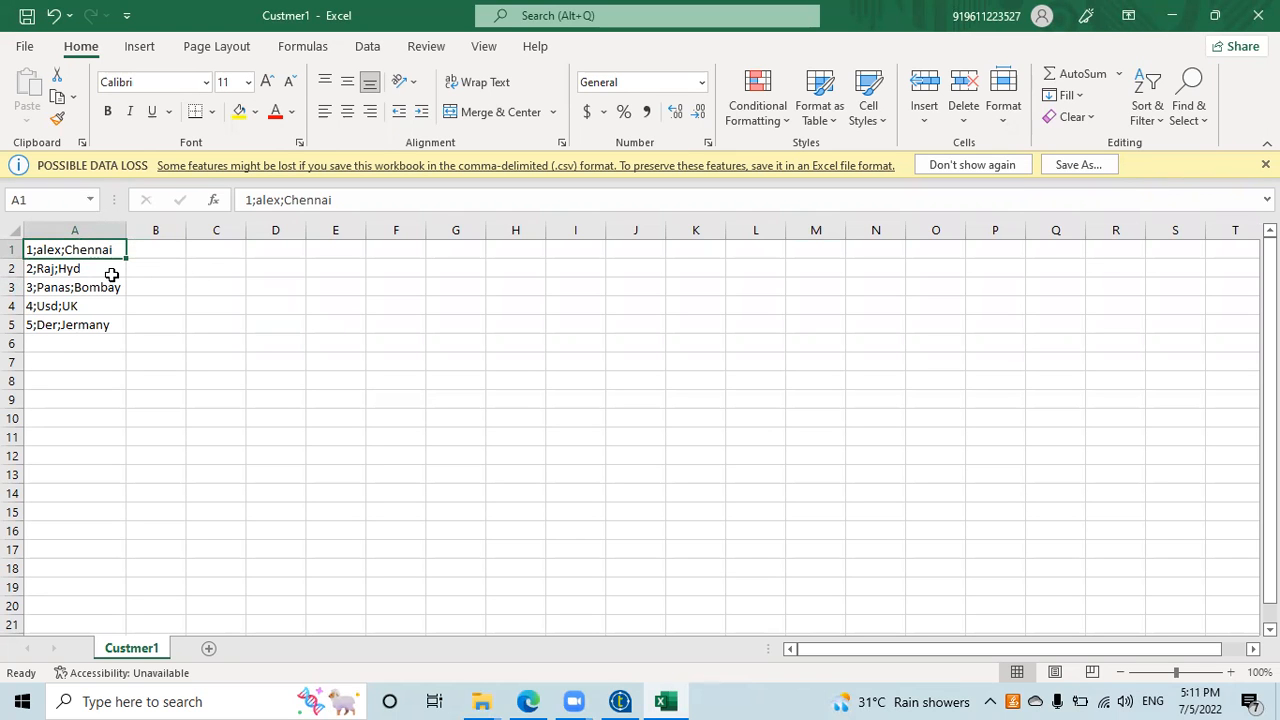
Switch back to Talend, set the Field Separator of tFileOutputDelimited_1 to "|" and run A_Basic_Job.
{"action": "left_click", "coordinate": [620, 700]}
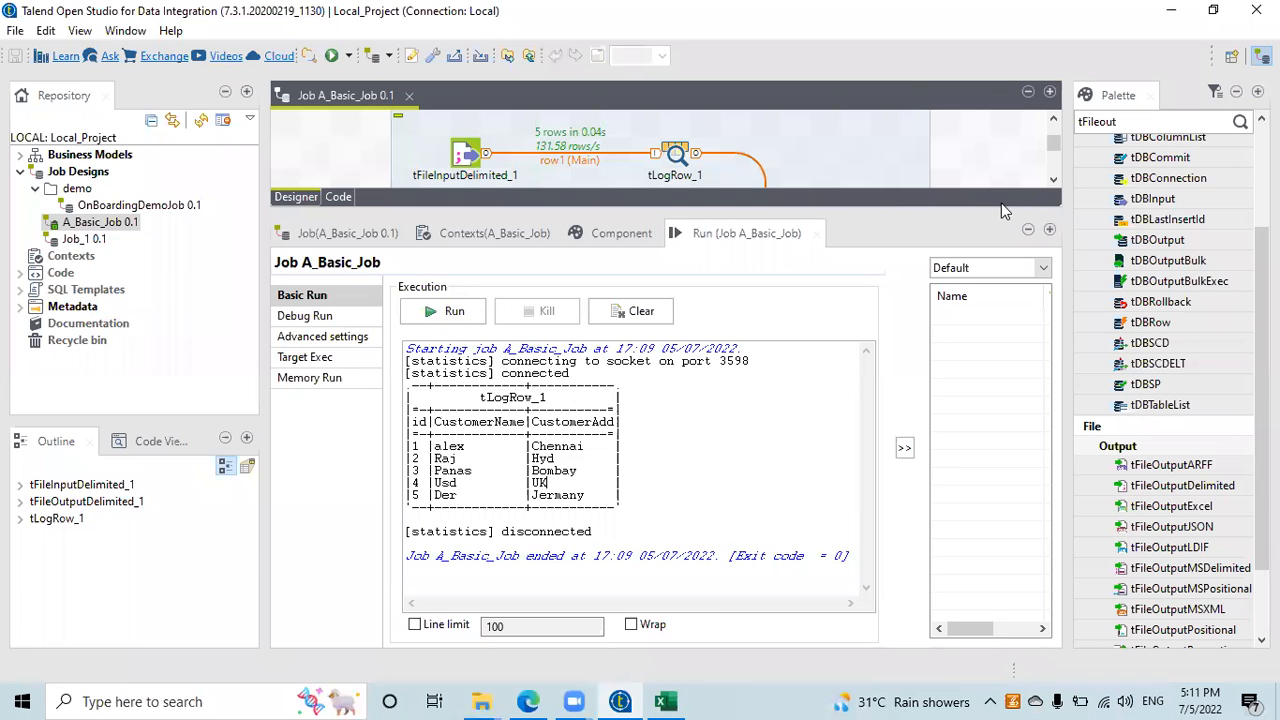
{"action": "left_click_drag", "start_coordinate": [986, 321], "coordinate": [1006, 506]}
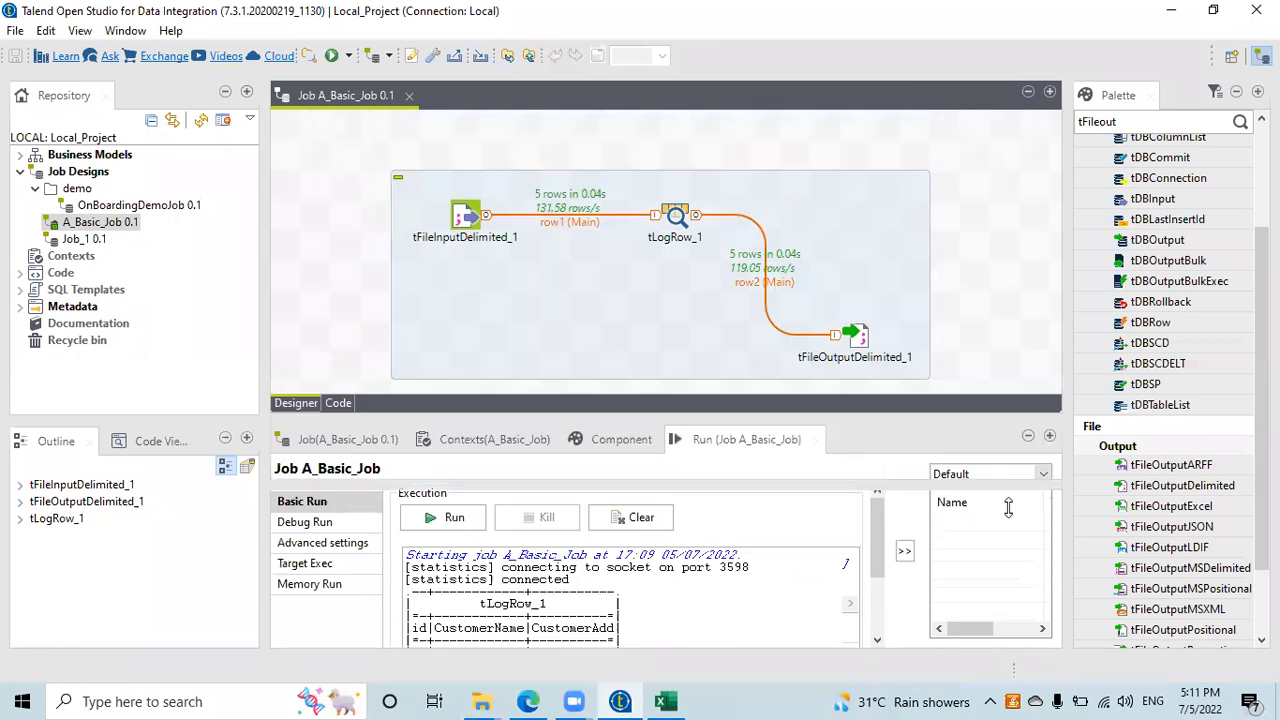
{"action": "double_click", "coordinate": [871, 336]}
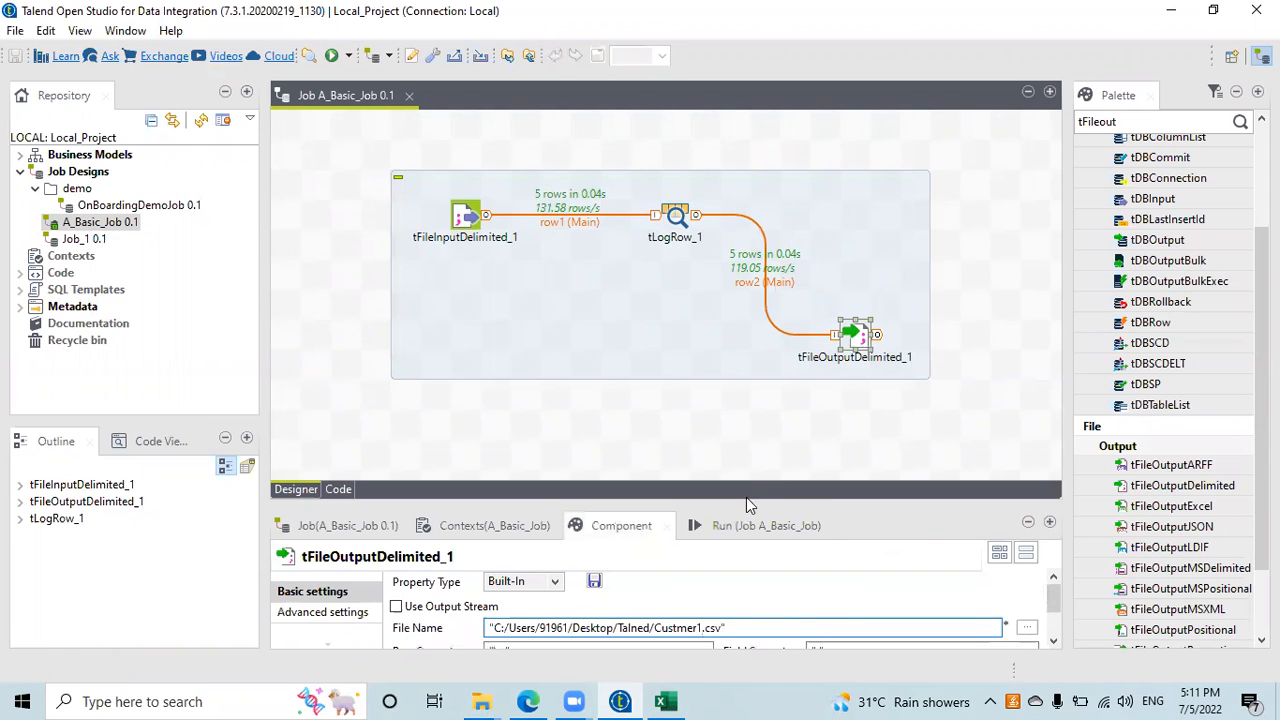
{"action": "left_click_drag", "start_coordinate": [746, 497], "coordinate": [740, 322]}
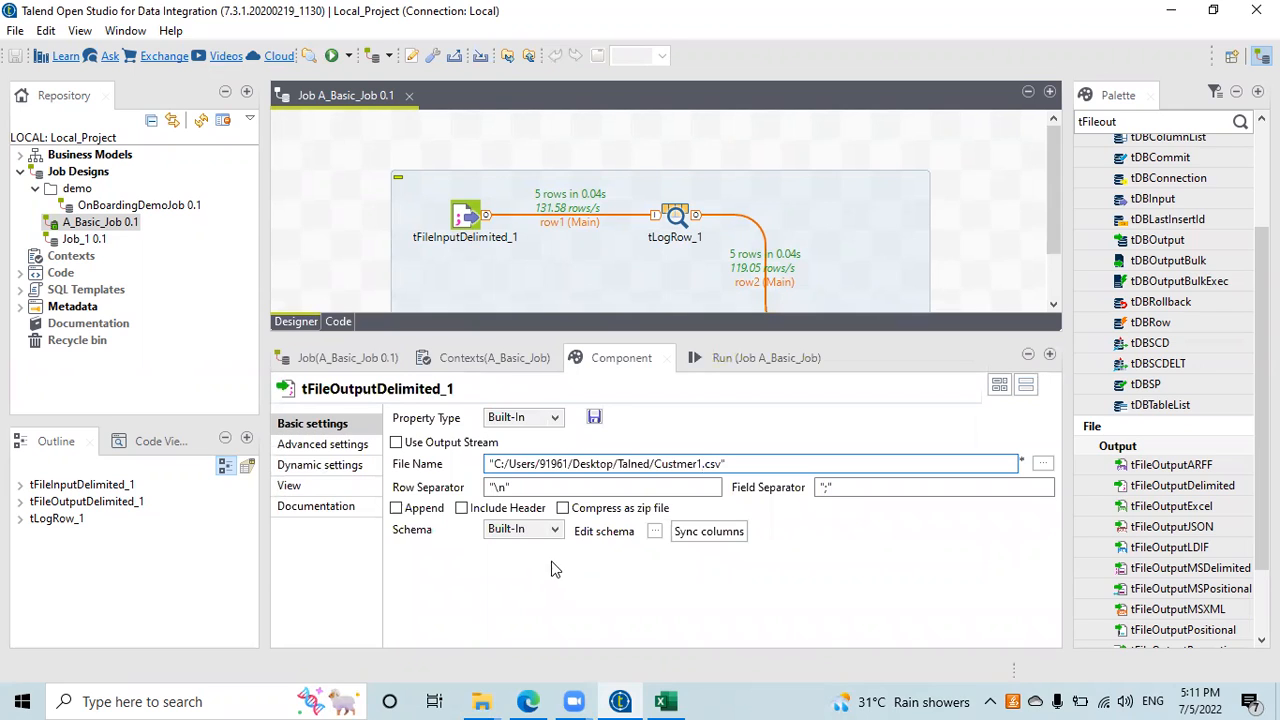
{"action": "left_click", "coordinate": [827, 487]}
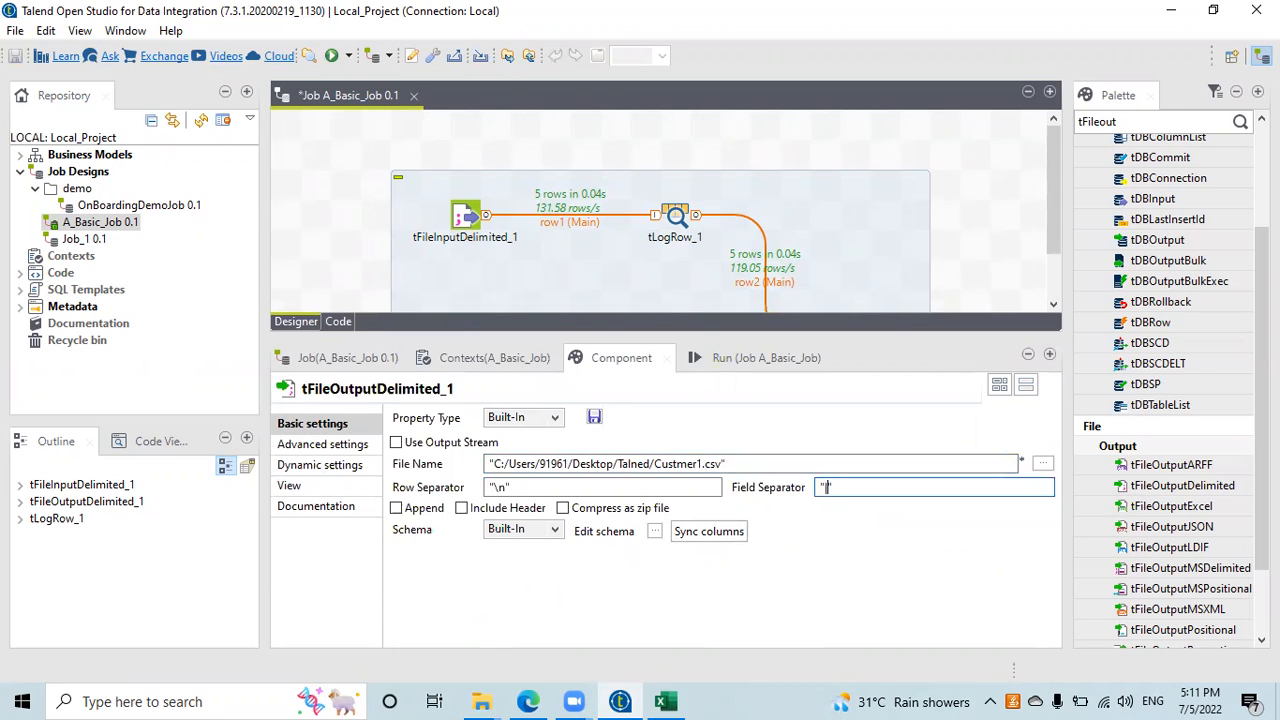
{"action": "left_click", "coordinate": [701, 464]}
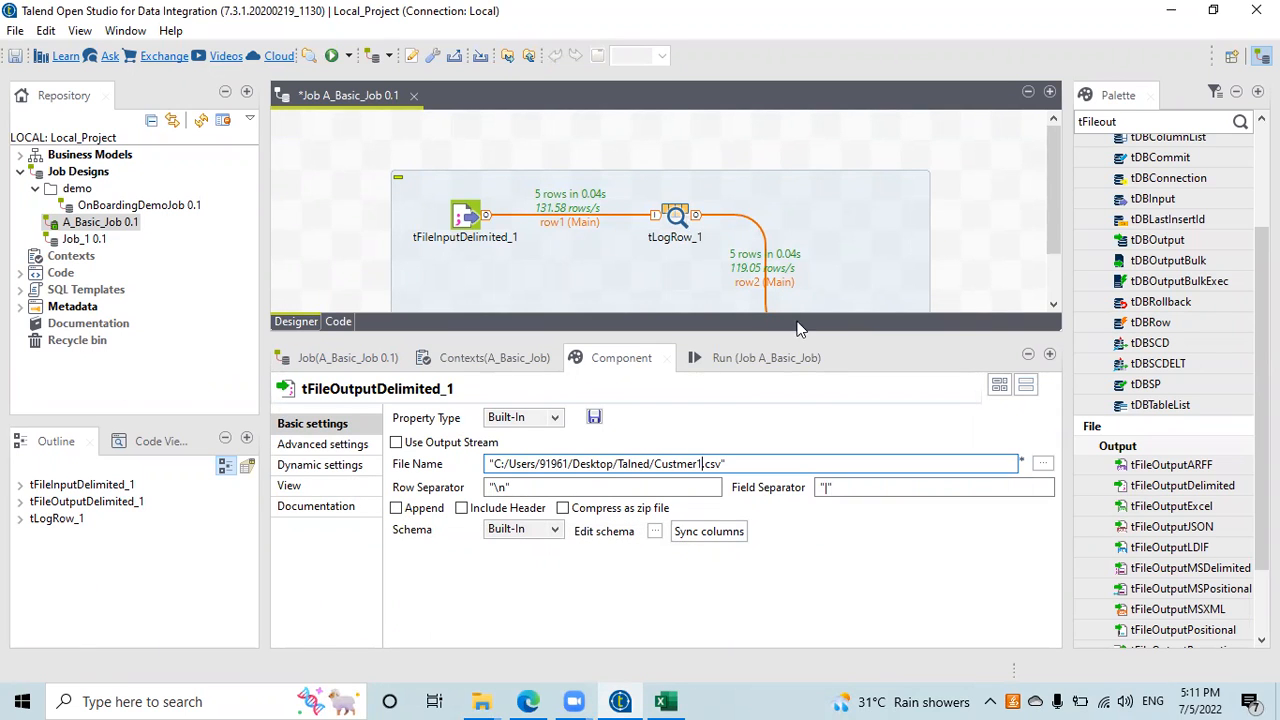
{"action": "left_click", "coordinate": [748, 358]}
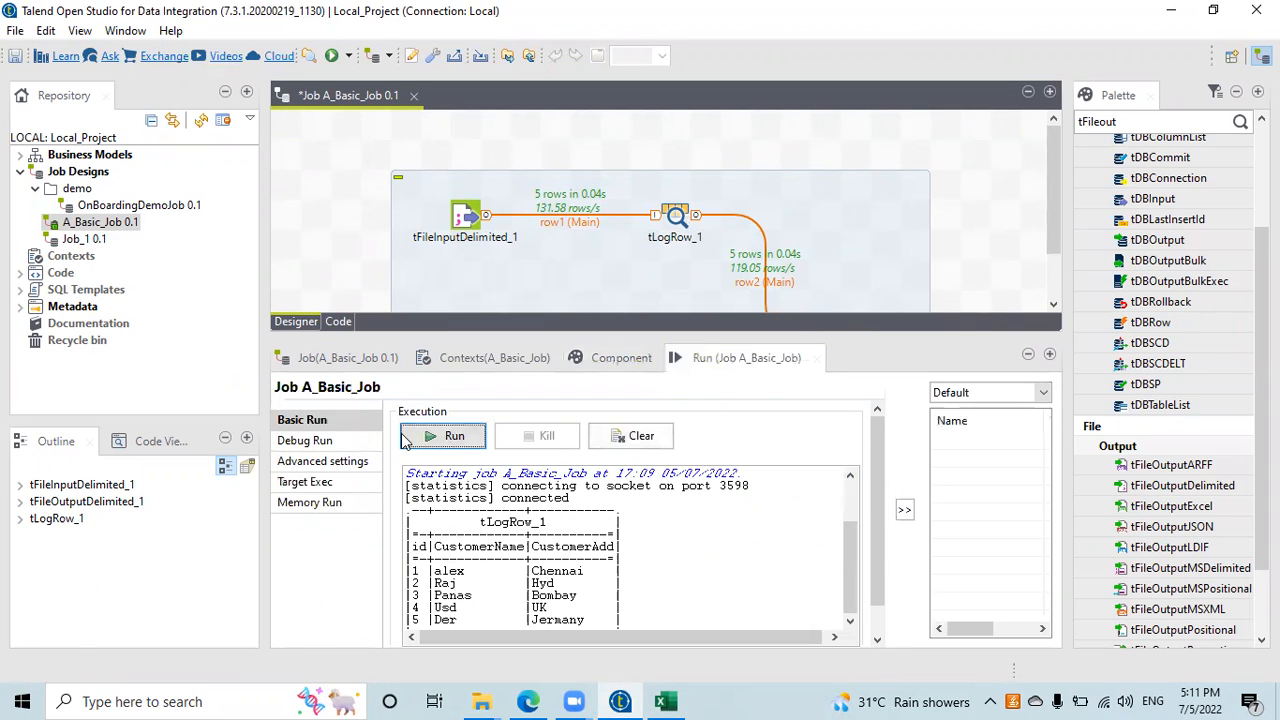
{"action": "left_click", "coordinate": [440, 437]}
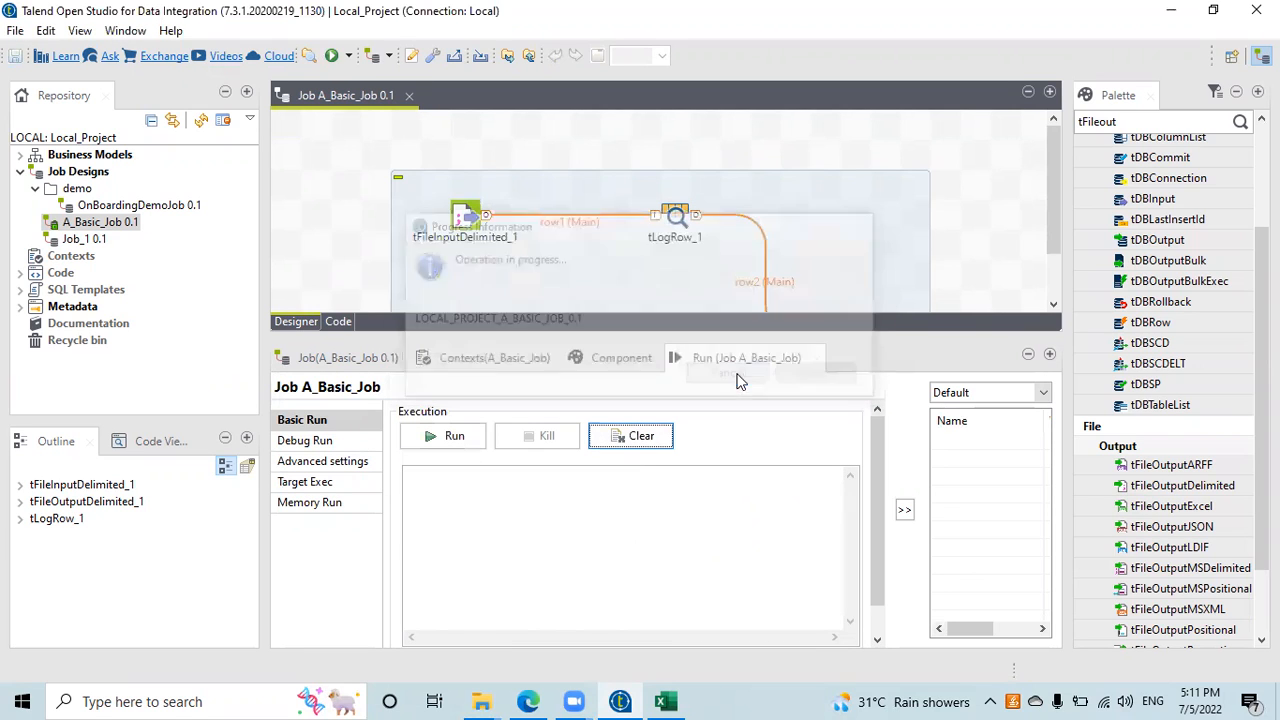
Change the output file name of tFileOutputDelimited_1 to Custmer23.csv, keeping the Talned folder path.
{"action": "scroll", "coordinate": [973, 226], "scroll_direction": "down", "scroll_amount": 2}
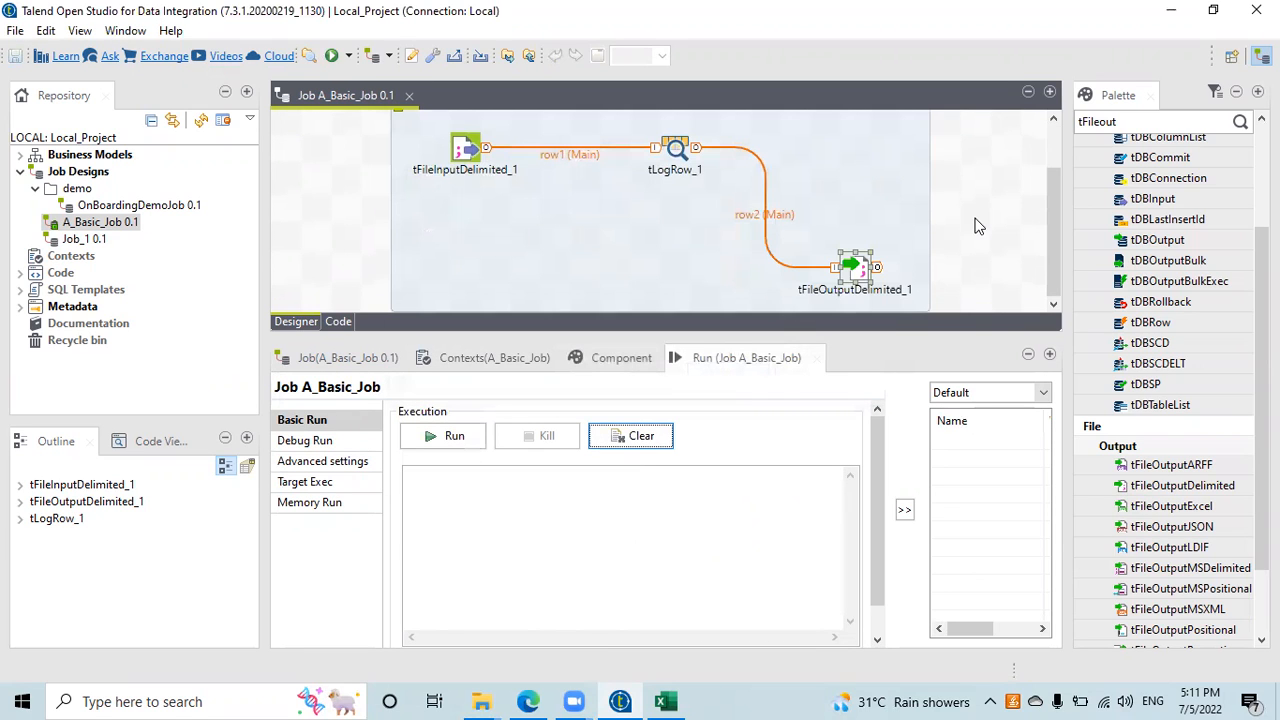
{"action": "double_click", "coordinate": [855, 268]}
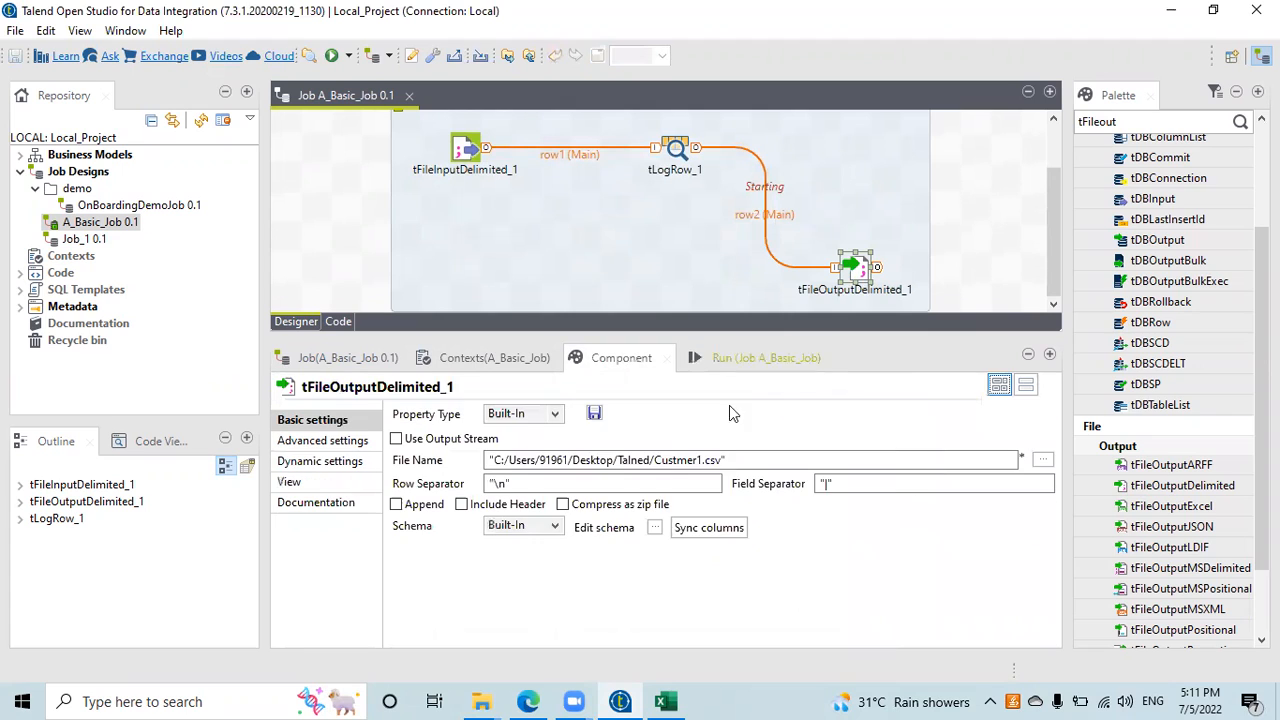
{"action": "left_click", "coordinate": [704, 460]}
{"action": "key", "text": "BackSpace"}
{"action": "type", "text": "23"}
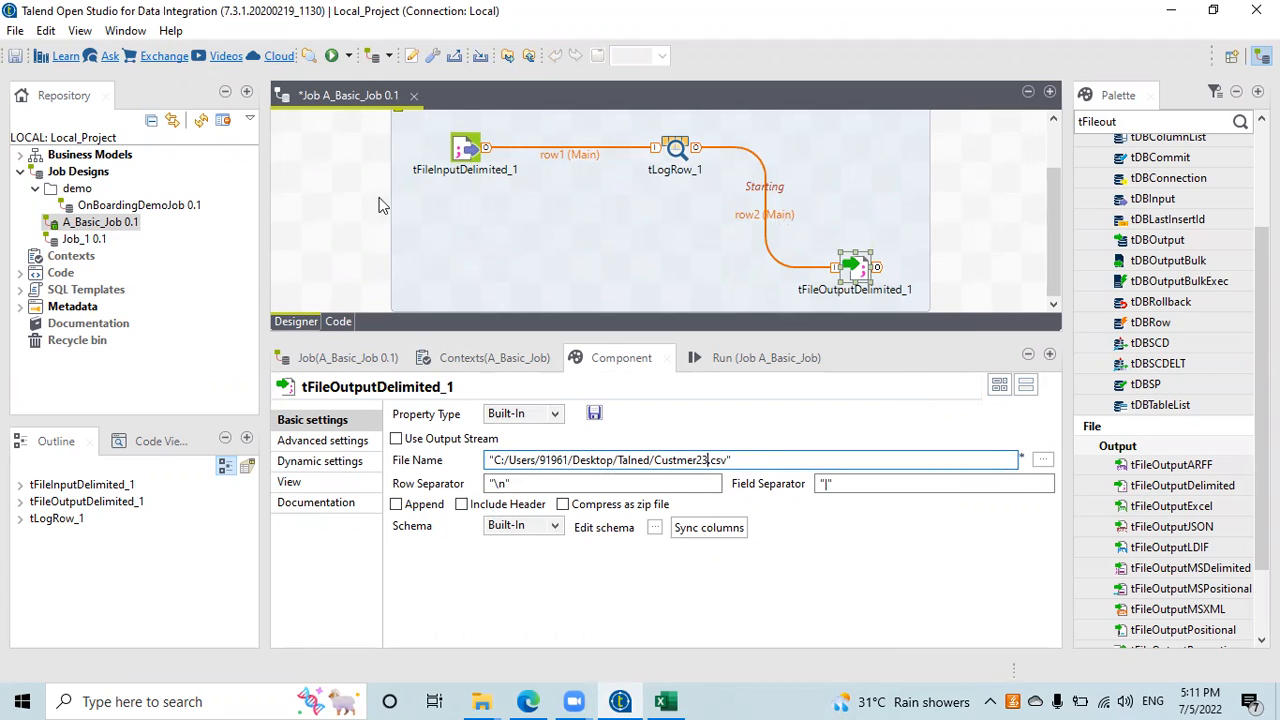
Run A_Basic_Job to write the output of tFileOutputDelimited_1 to the Custmer23.csv file.
{"action": "left_click", "coordinate": [980, 243]}
{"action": "left_click", "coordinate": [855, 265]}
{"action": "left_click", "coordinate": [759, 355]}
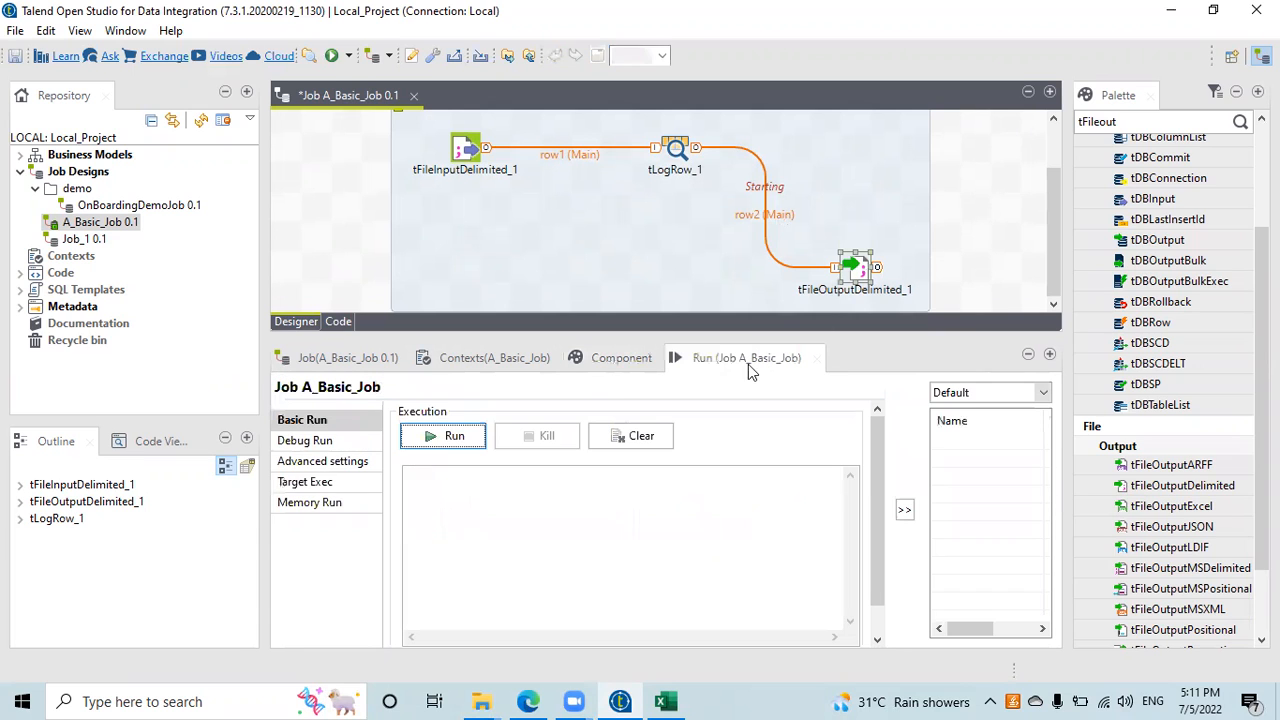
{"action": "left_click", "coordinate": [447, 436]}
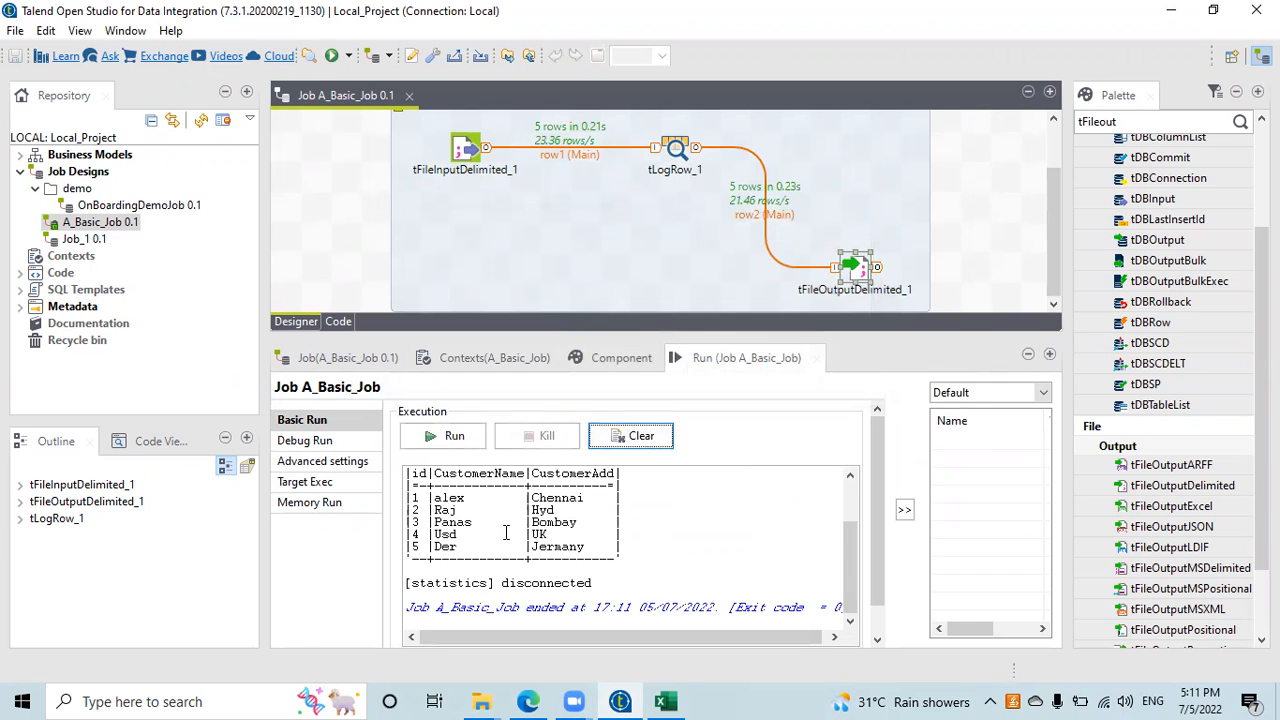
Switch to the Talned folder in File Explorer, refresh its listing and open the Custmer23 file in Excel.
{"action": "left_click", "coordinate": [665, 701]}
{"action": "mouse_move", "coordinate": [490, 700]}
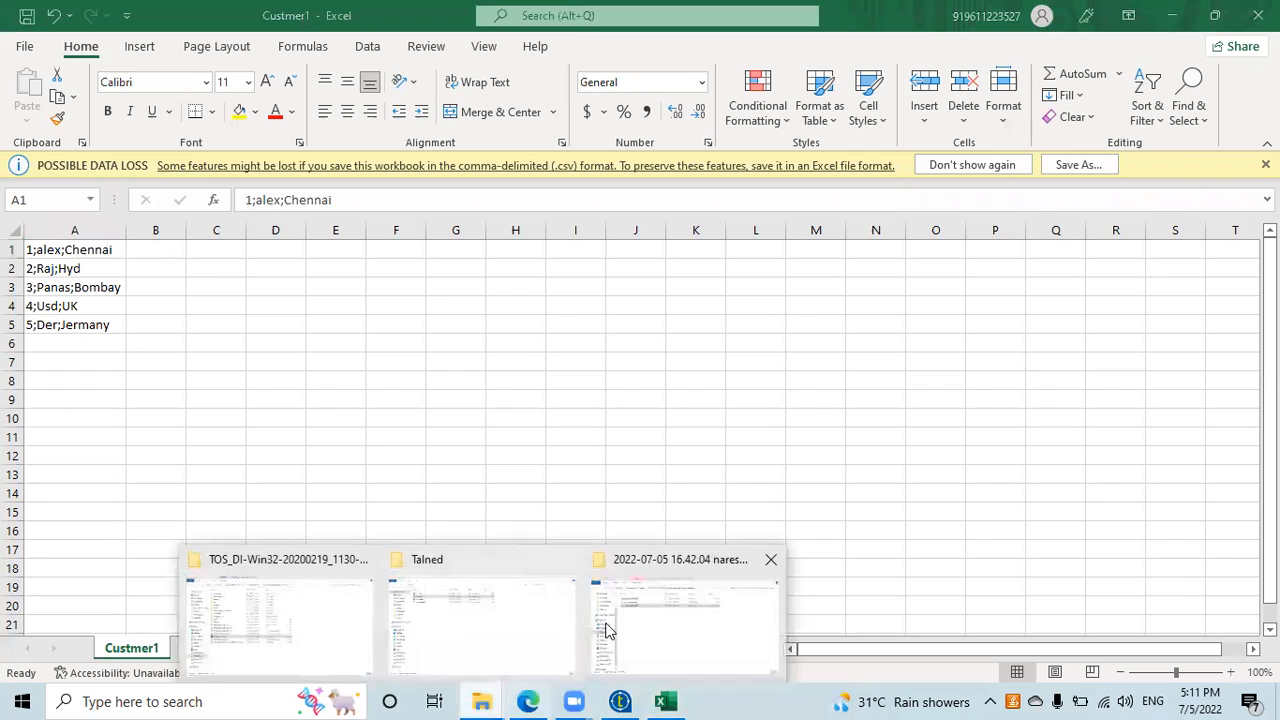
{"action": "left_click", "coordinate": [604, 623]}
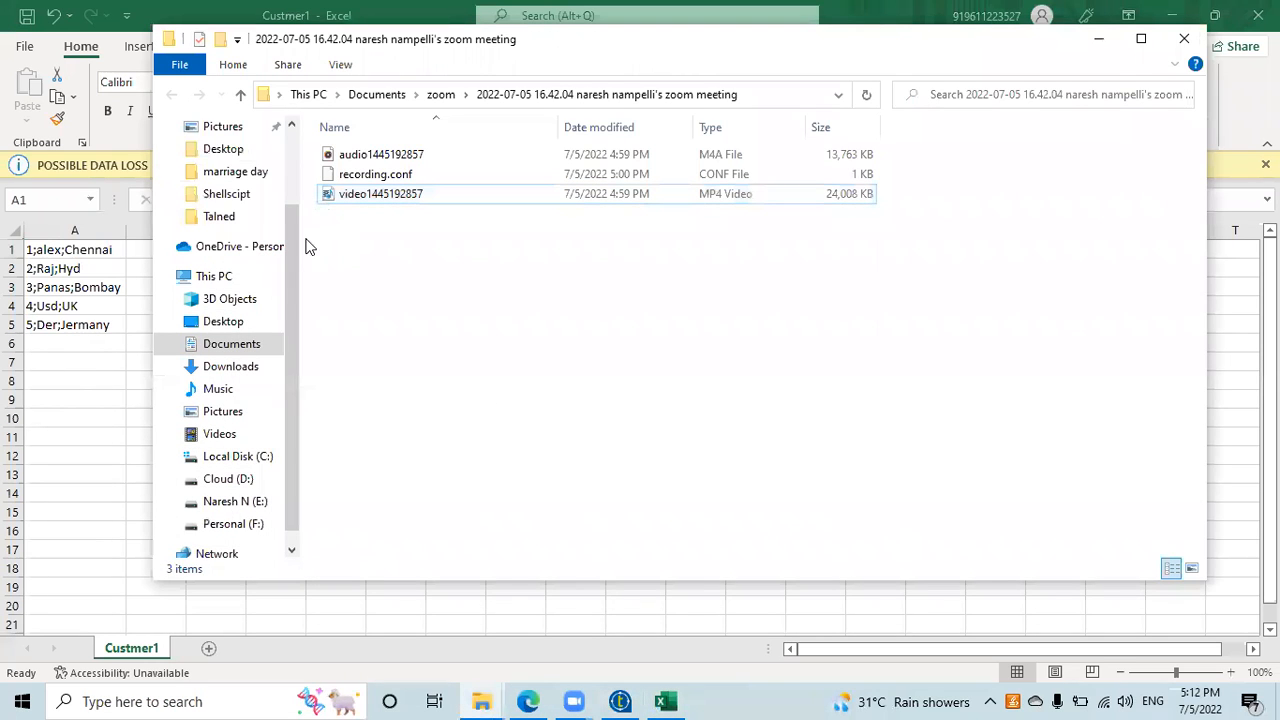
{"action": "mouse_move", "coordinate": [481, 701]}
{"action": "left_click", "coordinate": [418, 641]}
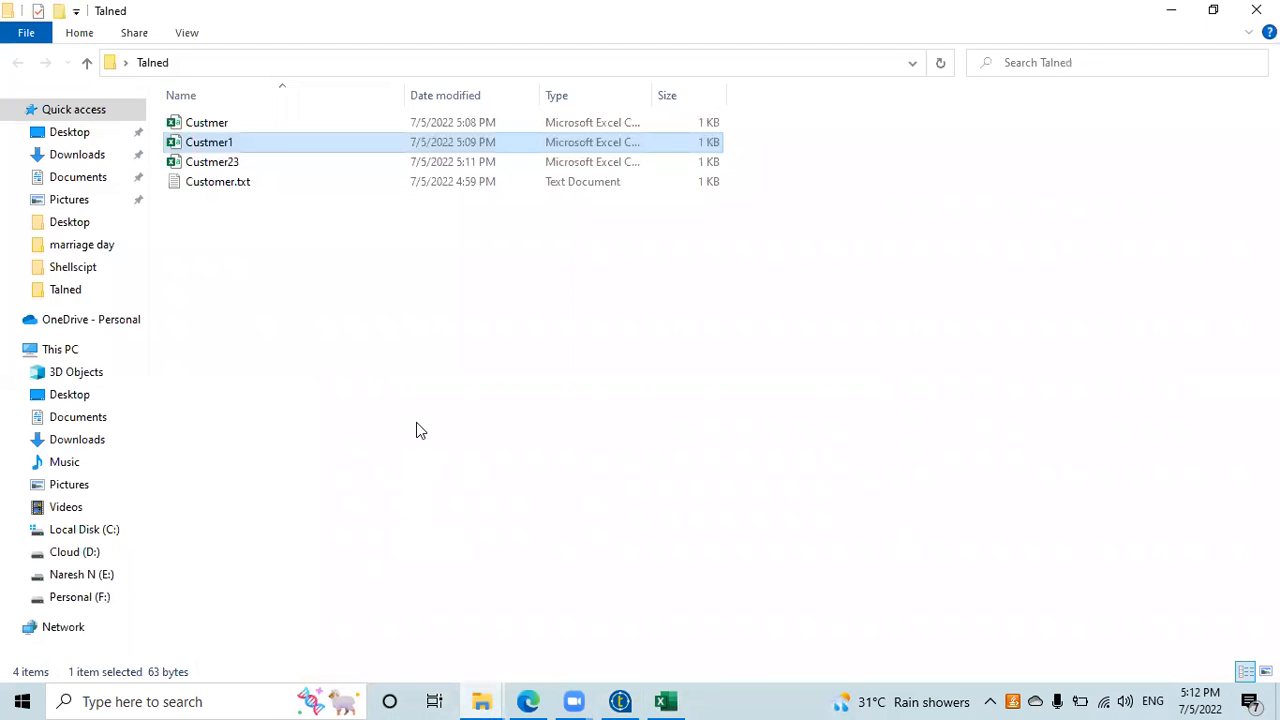
{"action": "right_click", "coordinate": [435, 346]}
{"action": "left_click", "coordinate": [476, 410]}
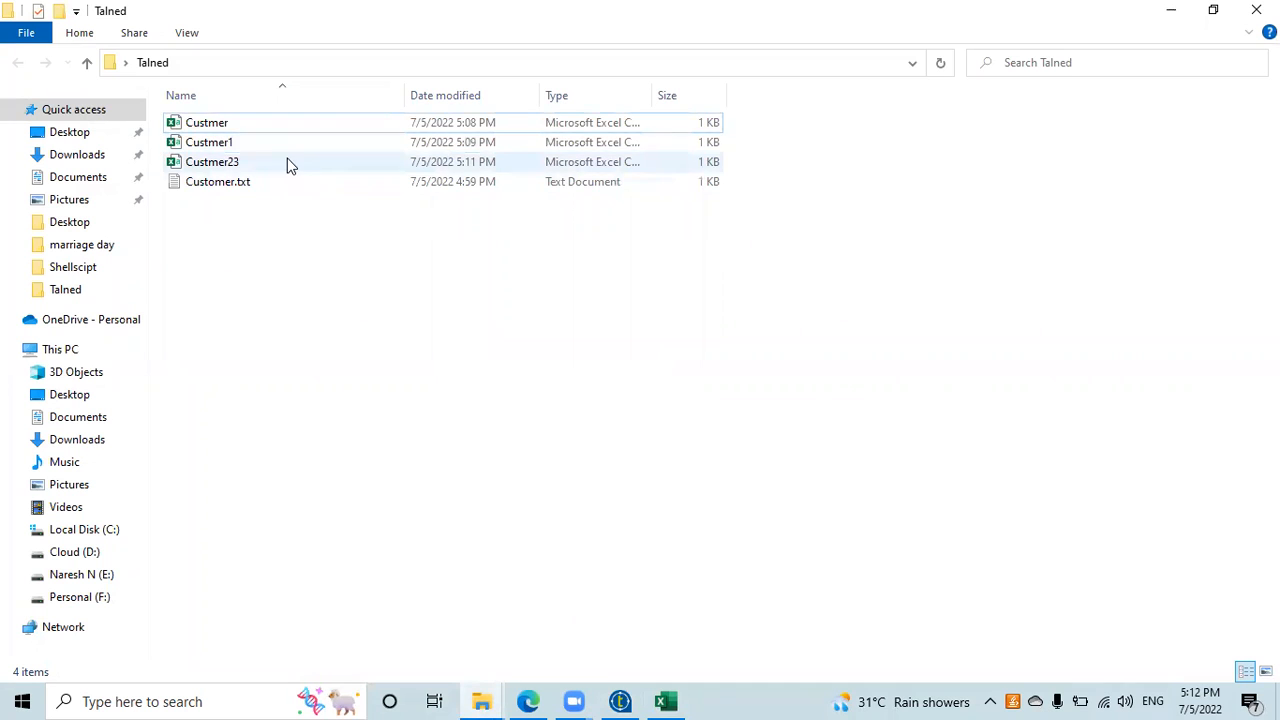
{"action": "left_click", "coordinate": [287, 163]}
{"action": "left_click", "coordinate": [278, 489]}
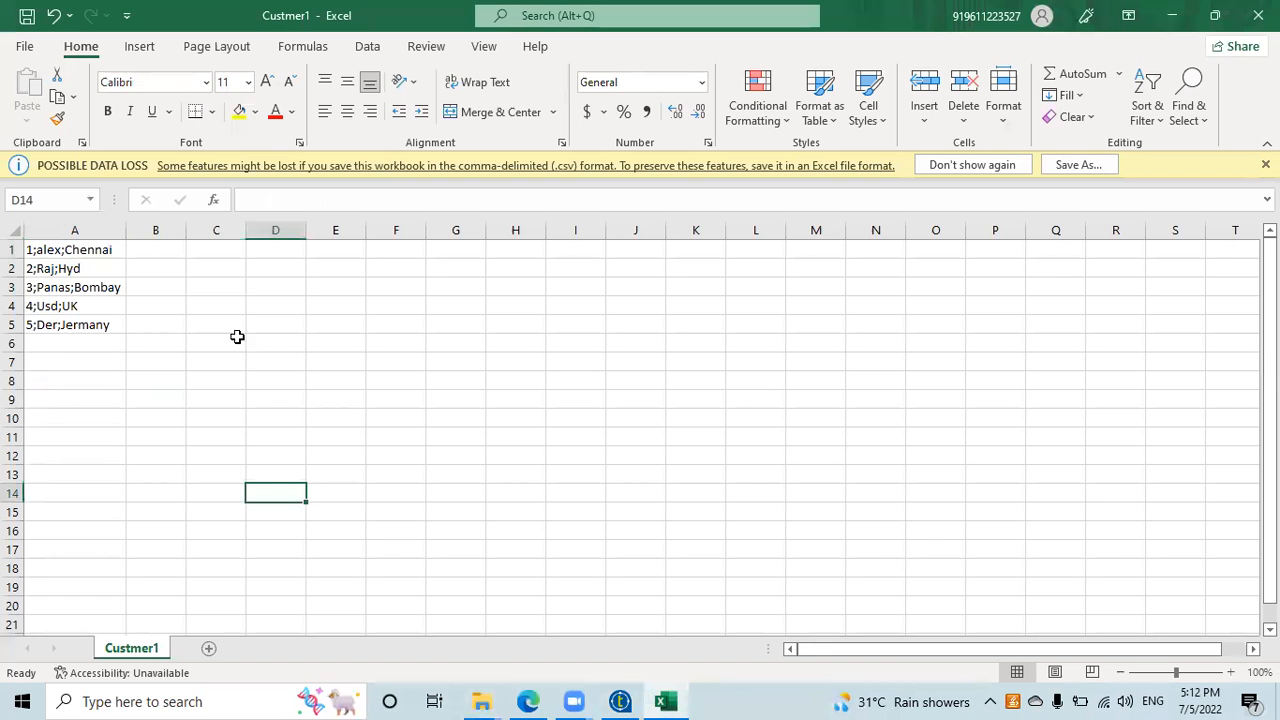
Fit column A of the Custmer23 sheet to its contents and inspect how the fields in its rows are separated.
{"action": "left_click", "coordinate": [150, 416]}
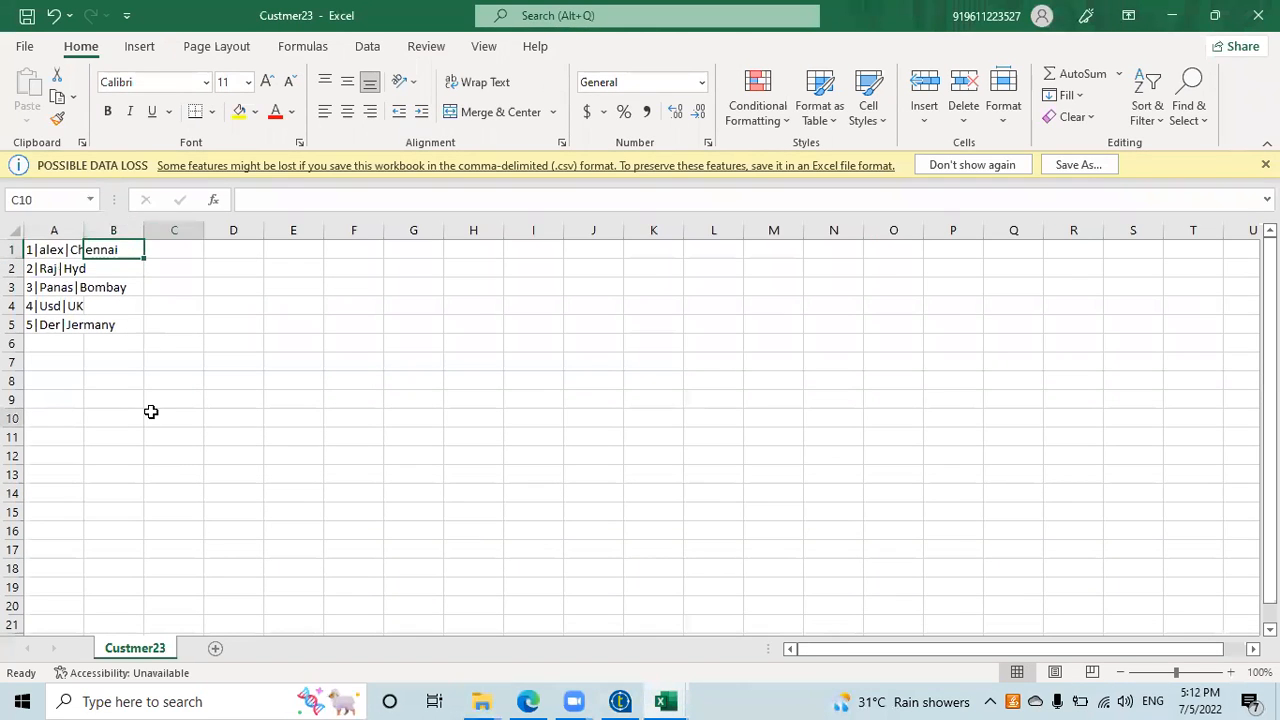
{"action": "double_click", "coordinate": [85, 230]}
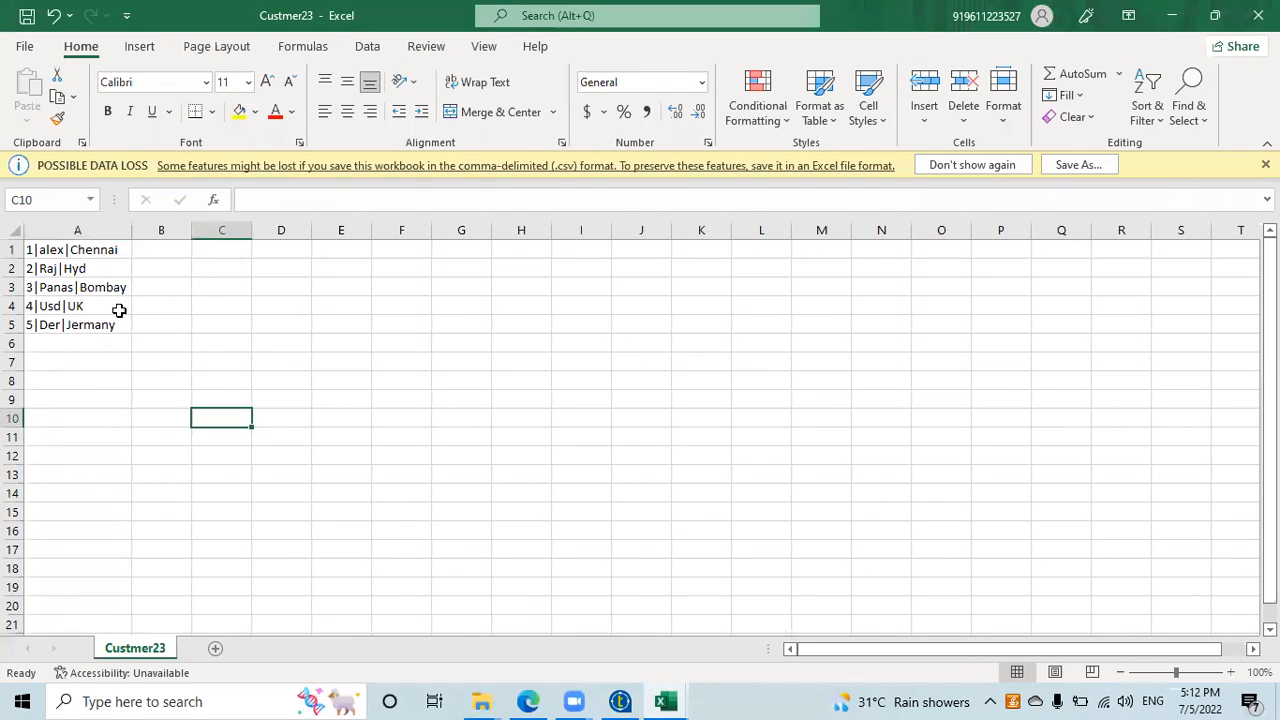
{"action": "left_click", "coordinate": [125, 381]}
{"action": "left_click", "coordinate": [57, 250]}
{"action": "left_click", "coordinate": [57, 271]}
{"action": "left_click", "coordinate": [62, 289]}
{"action": "left_click", "coordinate": [70, 325]}
{"action": "left_click", "coordinate": [74, 380]}
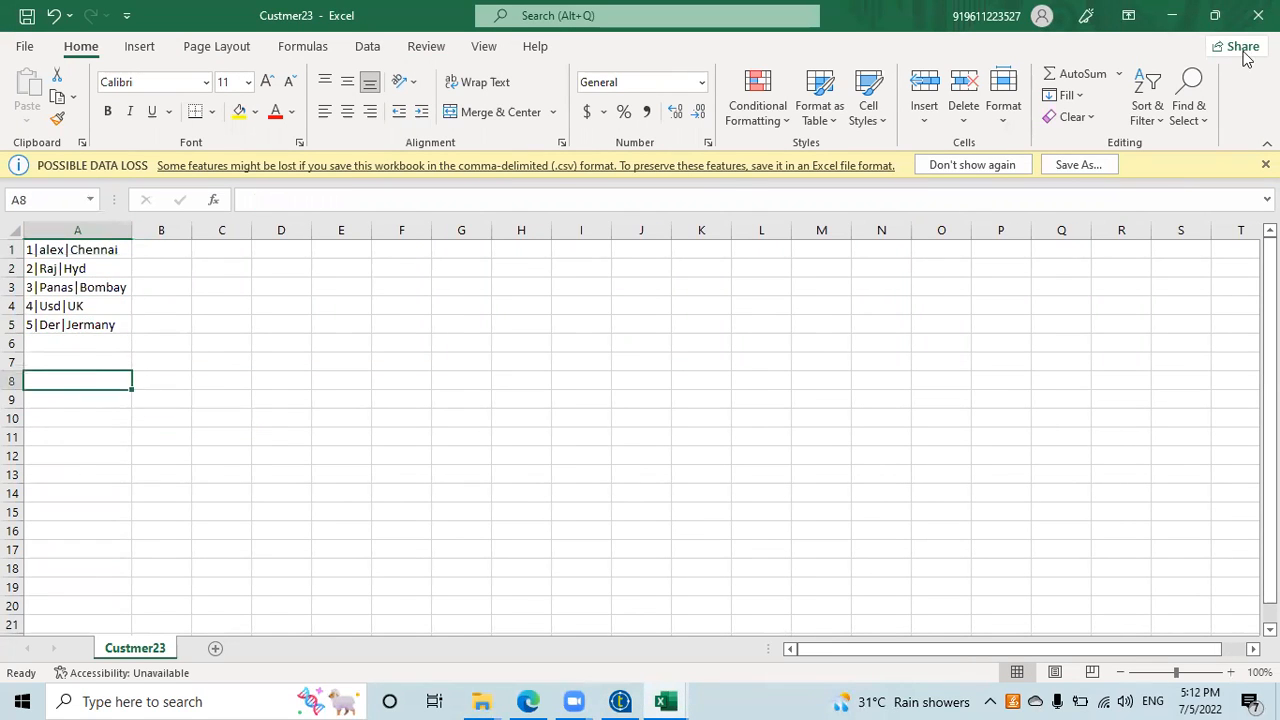
Switch back to Talend and review the field separator and the input and output schema columns of tFileOutputDelimited_1.
{"action": "left_click", "coordinate": [1172, 15]}
{"action": "left_click", "coordinate": [1172, 15]}
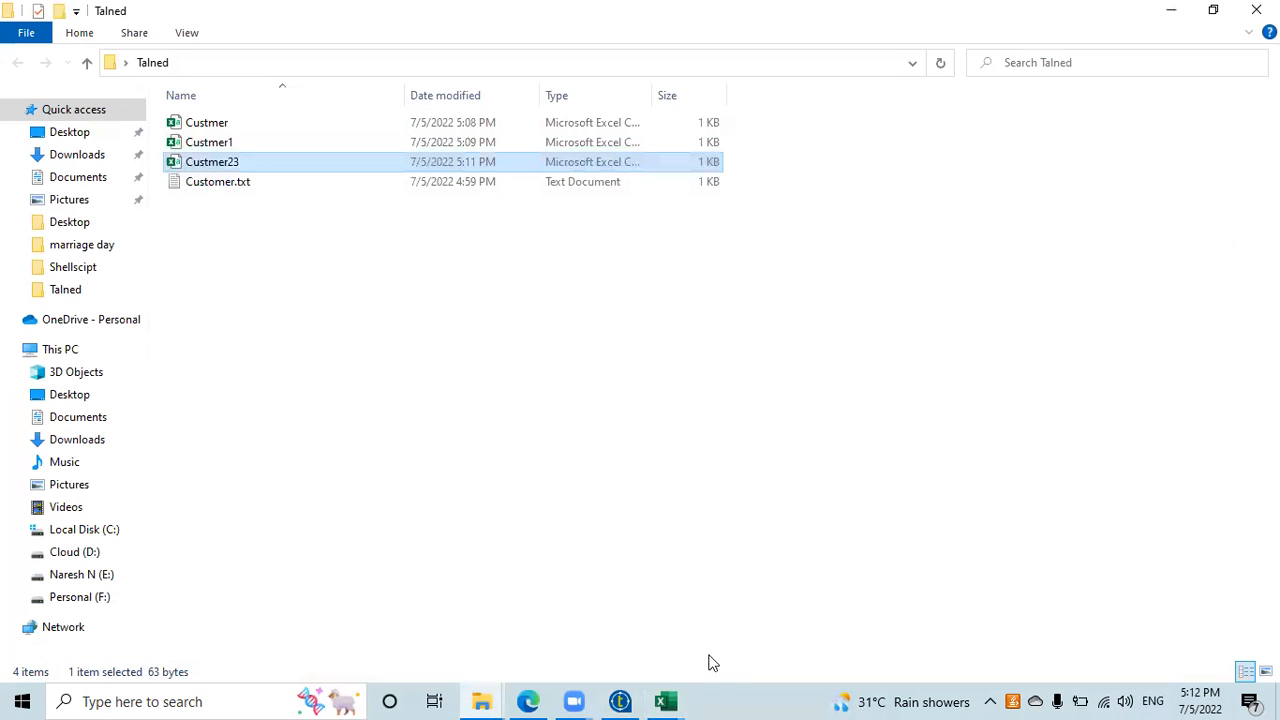
{"action": "left_click", "coordinate": [620, 701]}
{"action": "left_click", "coordinate": [858, 274]}
{"action": "double_click", "coordinate": [860, 266]}
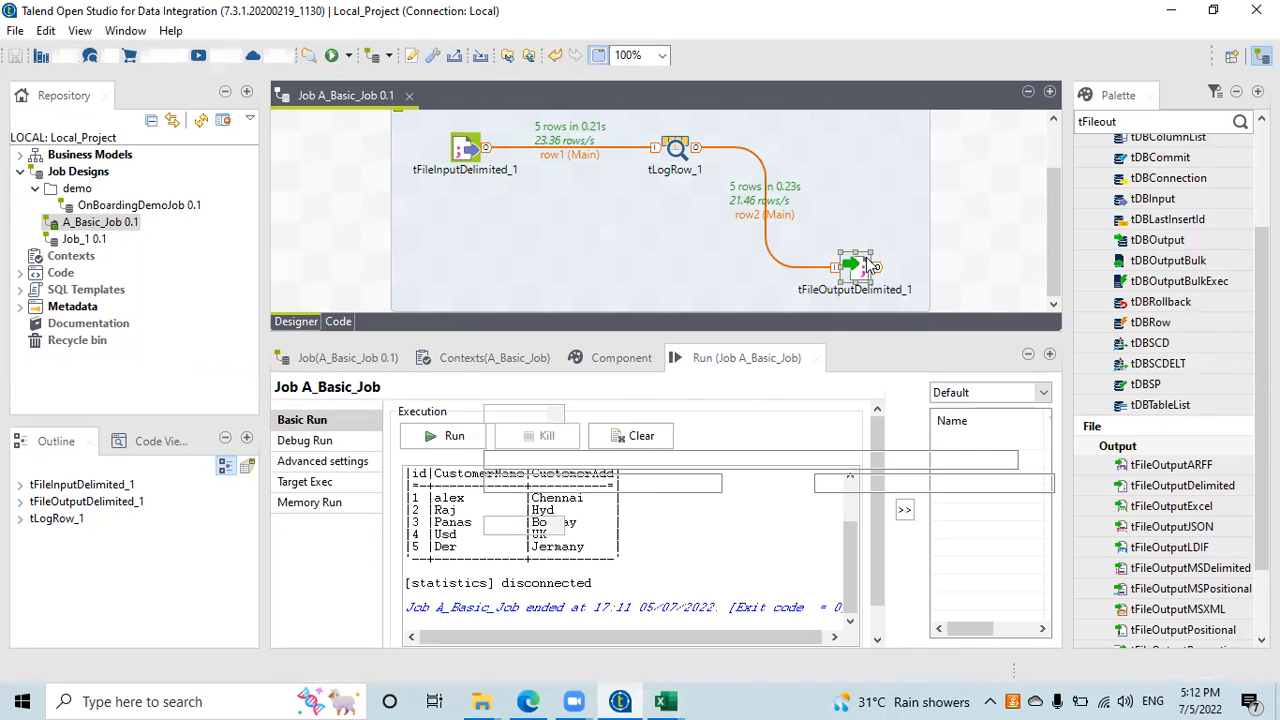
{"action": "left_click", "coordinate": [828, 485]}
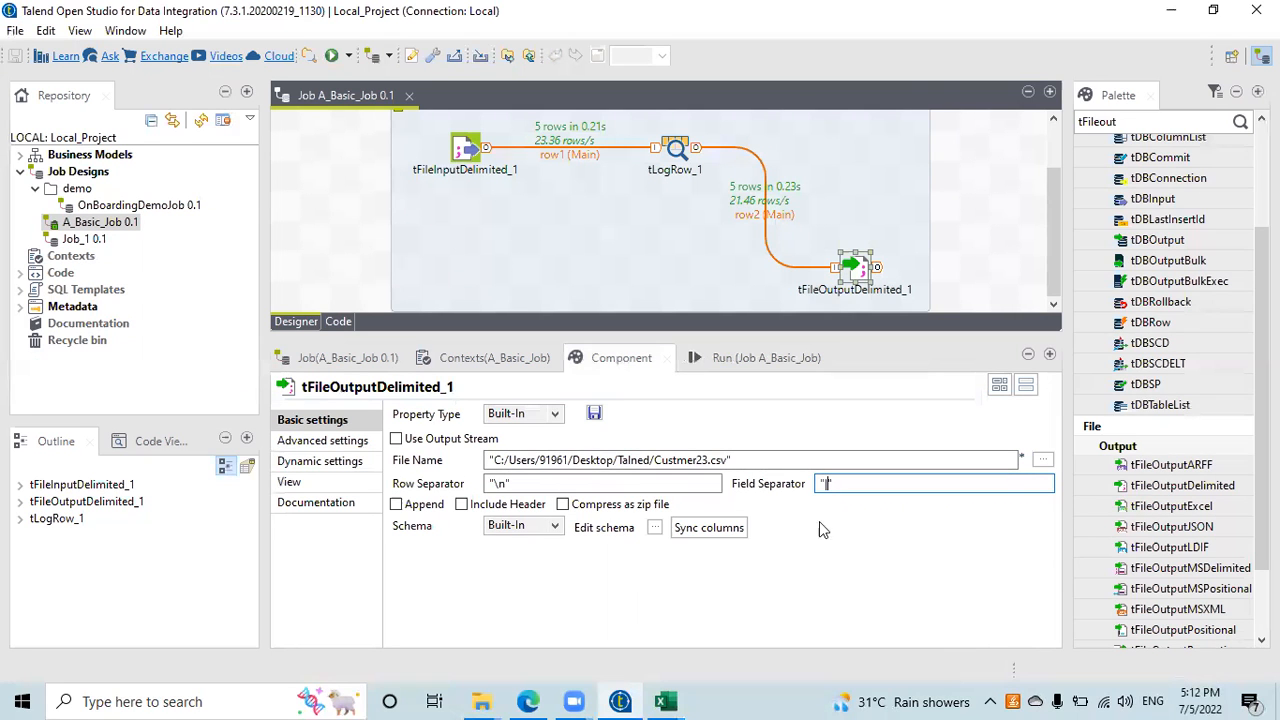
{"action": "left_click", "coordinate": [655, 527]}
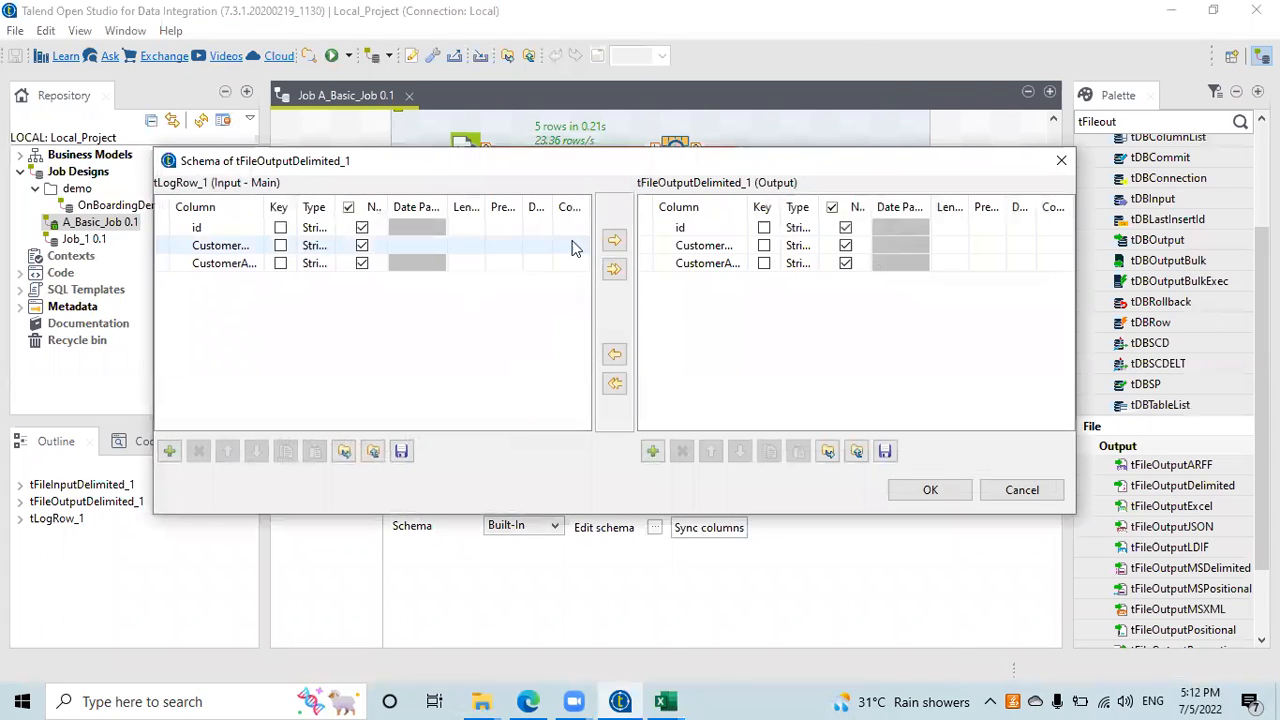
{"action": "left_click", "coordinate": [614, 240]}
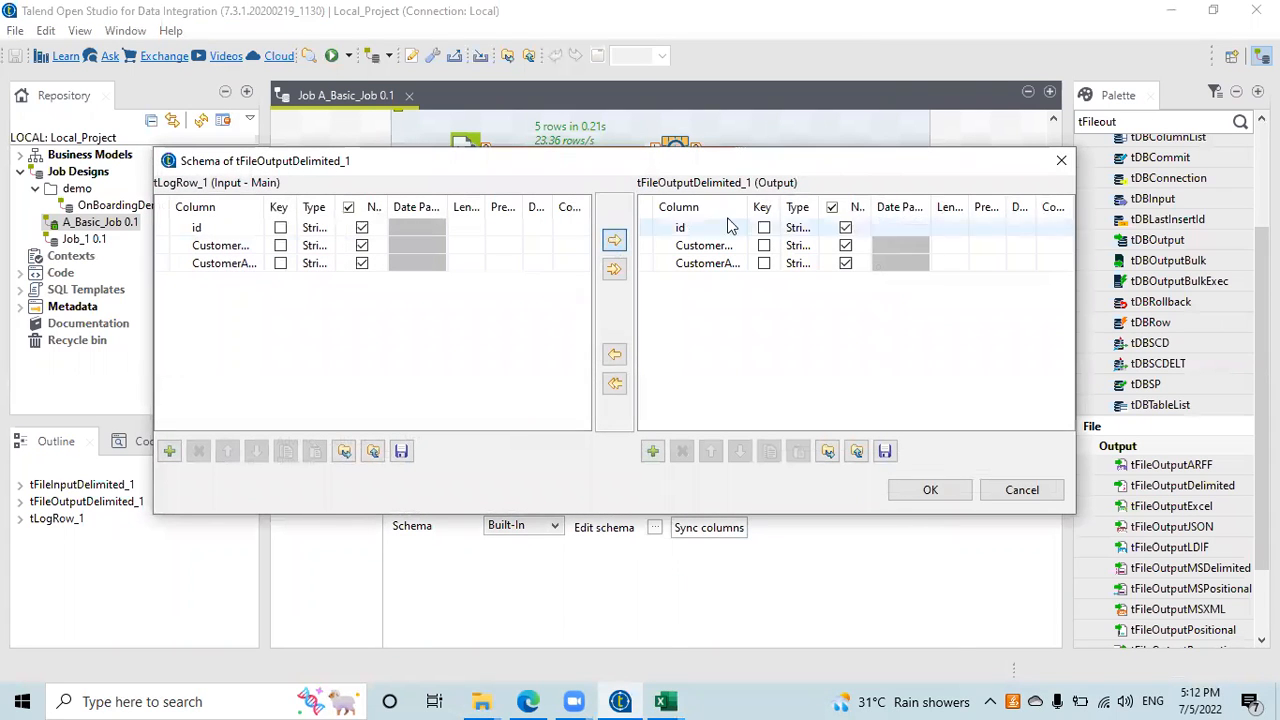
{"action": "left_click", "coordinate": [924, 492]}
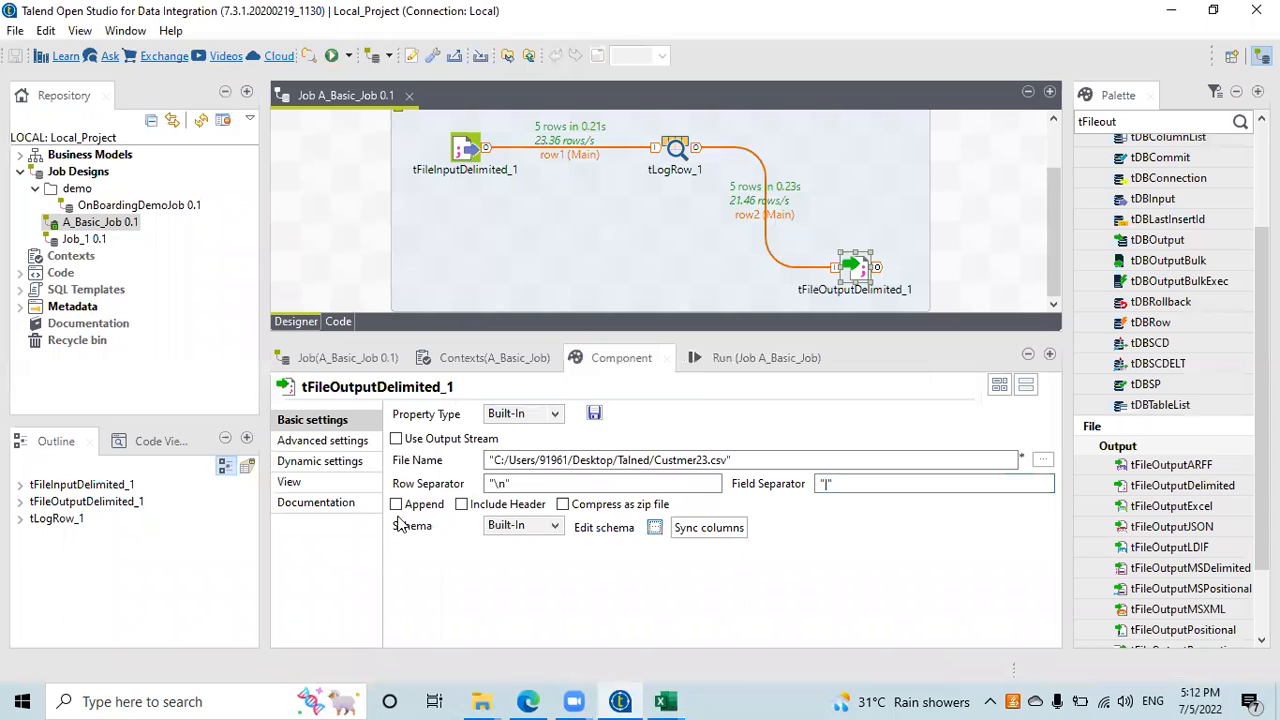
Enable the Include Header and Append options of tFileOutputDelimited_1 and run A_Basic_Job.
{"action": "left_click", "coordinate": [461, 505]}
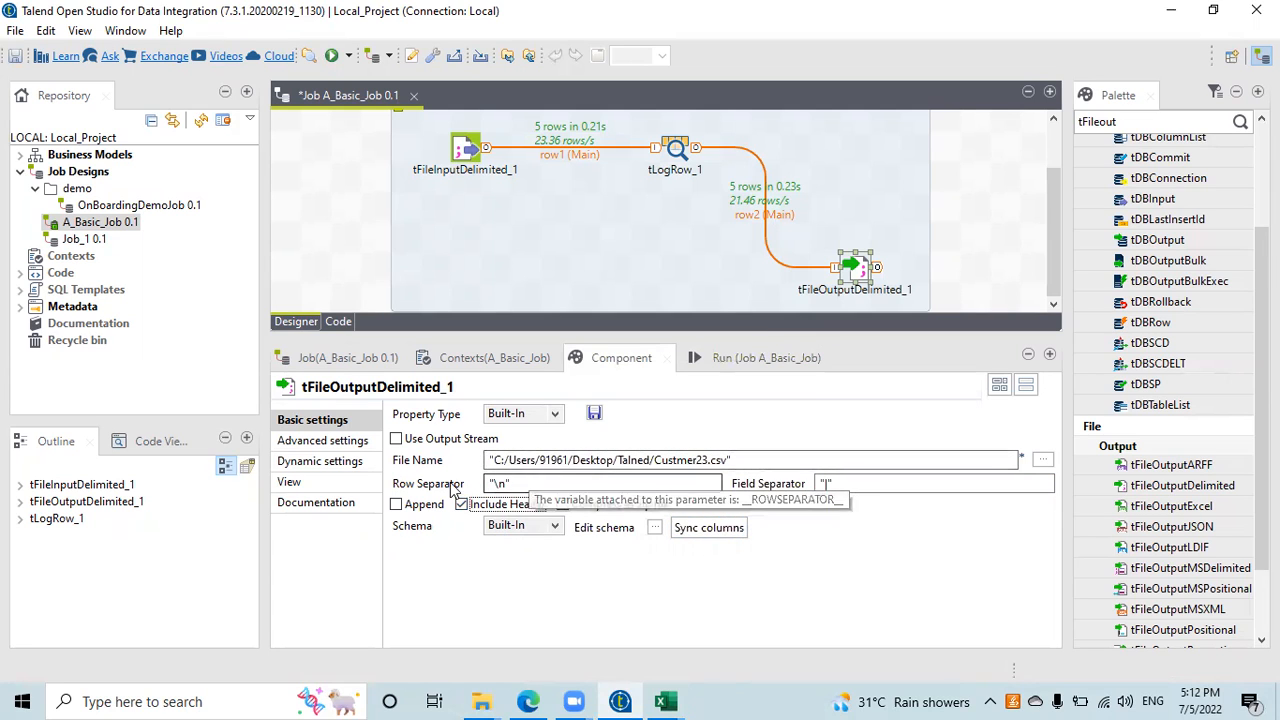
{"action": "left_click", "coordinate": [396, 504]}
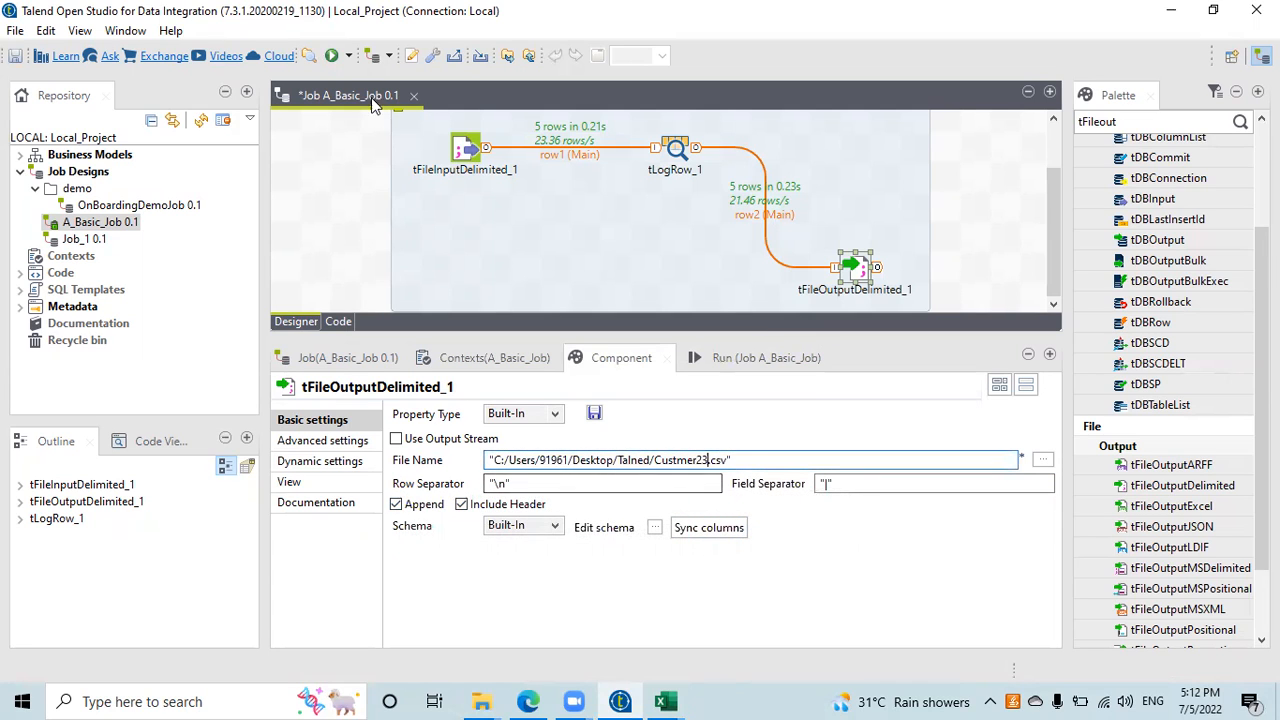
{"action": "left_click", "coordinate": [740, 357]}
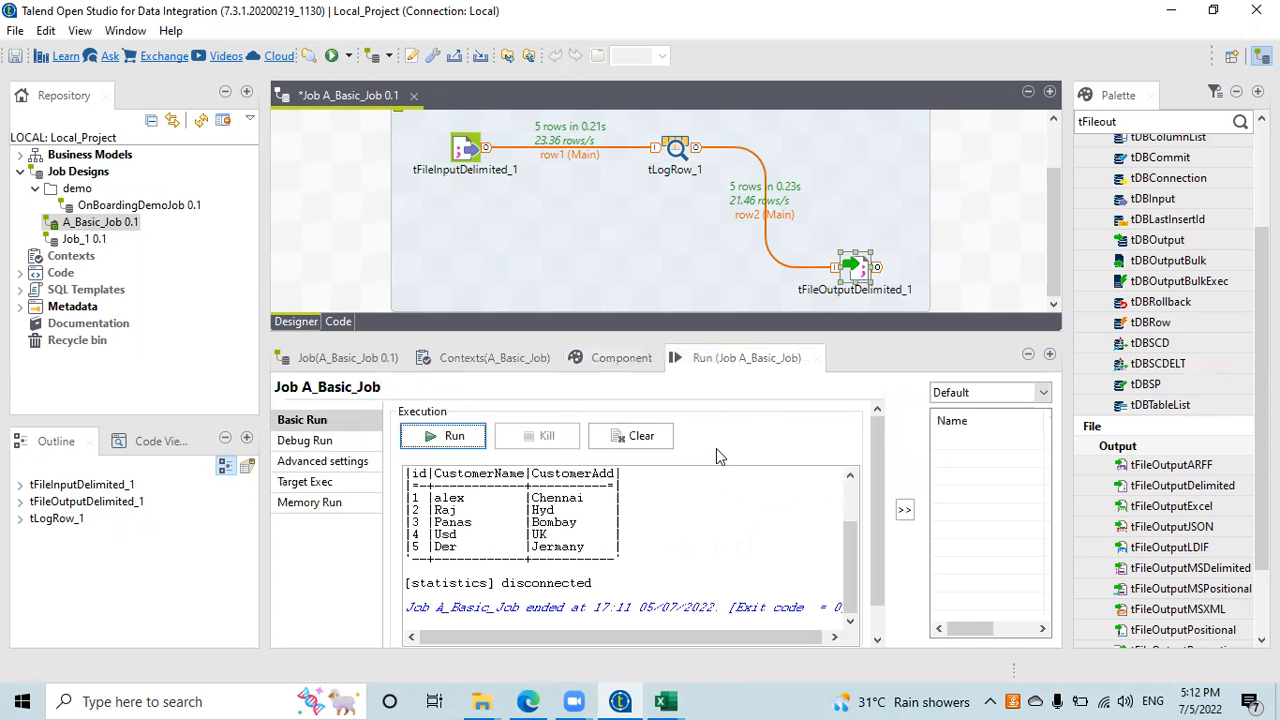
{"action": "left_click", "coordinate": [445, 436]}
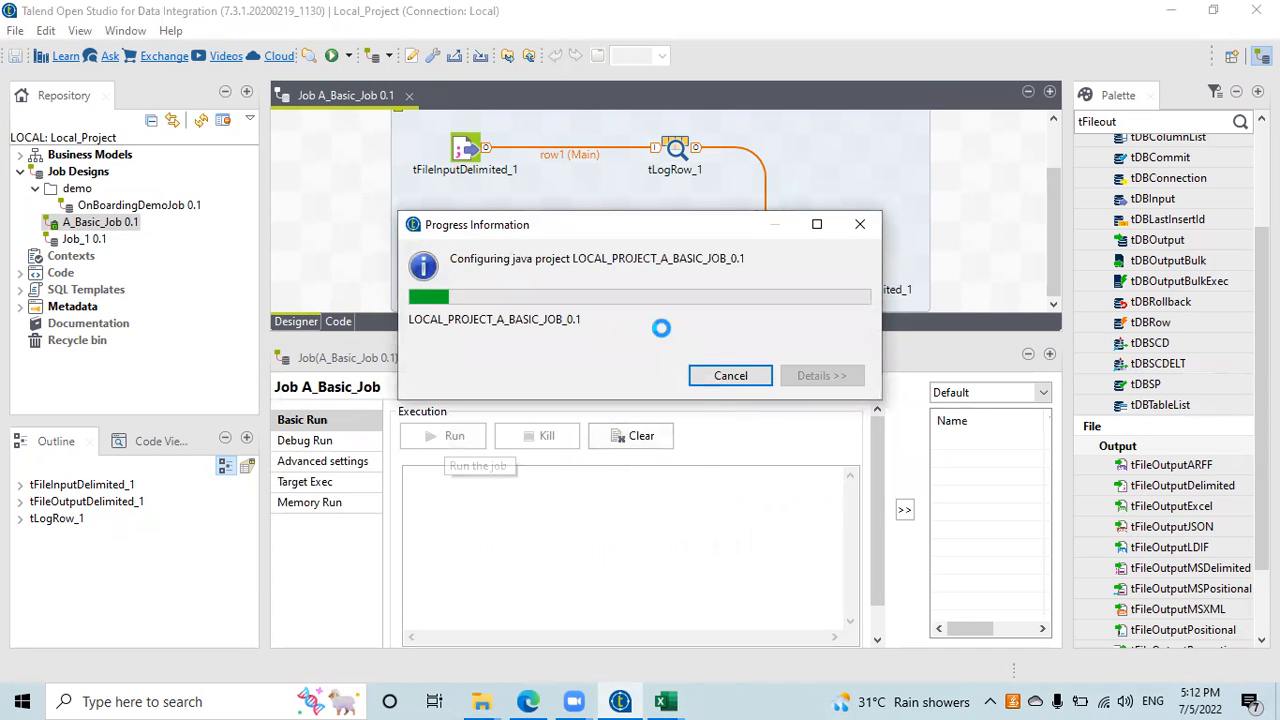
Close the Custmer23 workbook in Excel and read the full exception message in Talend's run output.
{"action": "mouse_move", "coordinate": [662, 700]}
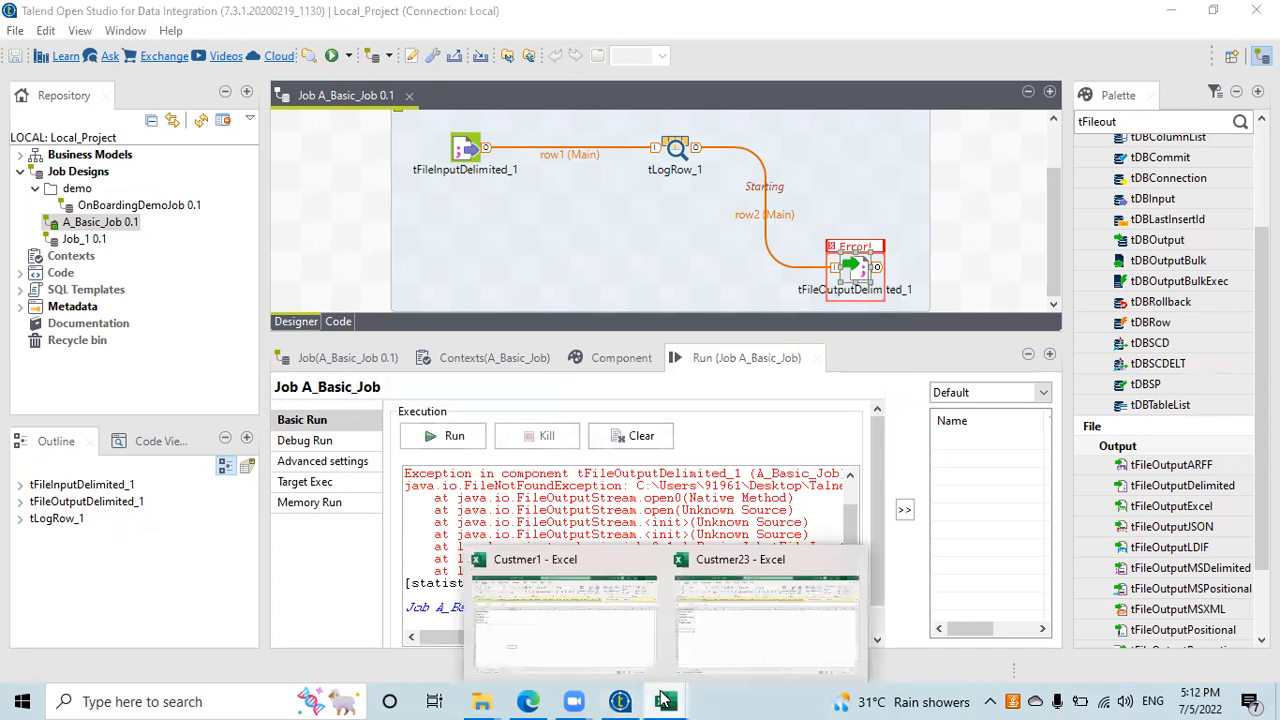
{"action": "left_click", "coordinate": [755, 610]}
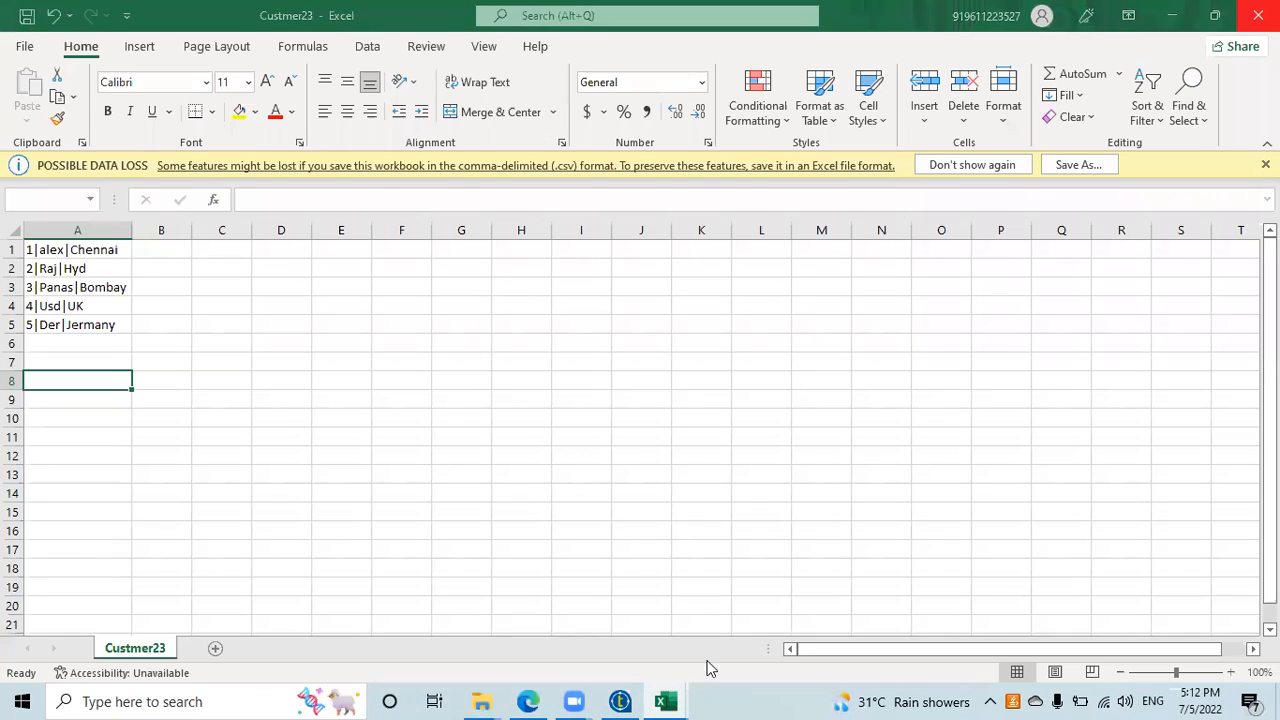
{"action": "key", "text": "ctrl+w"}
{"action": "left_click", "coordinate": [634, 370]}
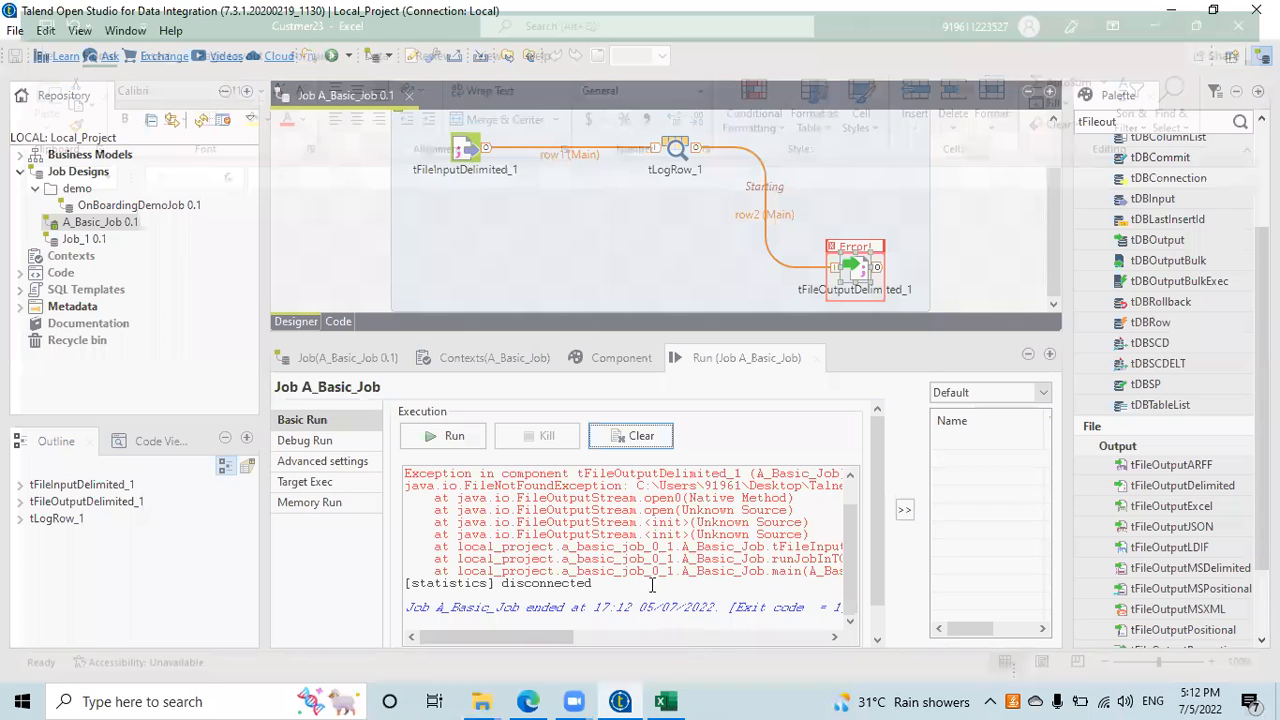
{"action": "left_click_drag", "start_coordinate": [552, 639], "coordinate": [800, 668]}
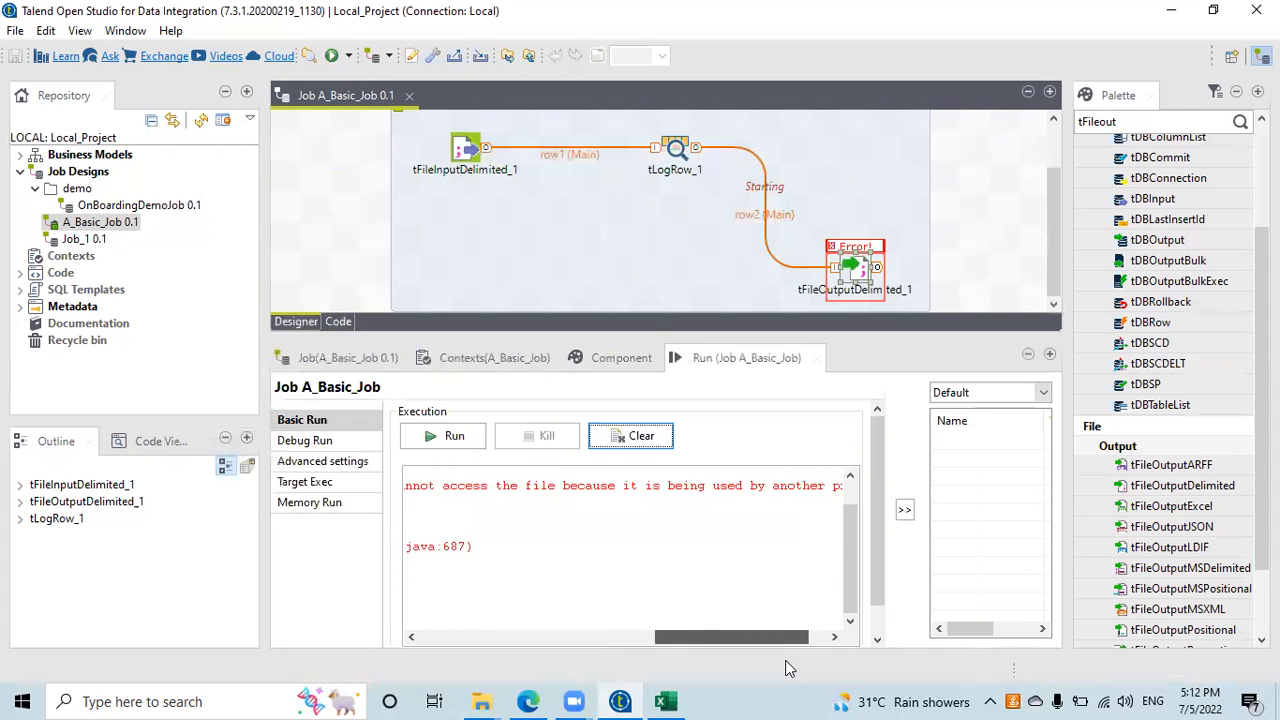
Change the output file name of tFileOutputDelimited_1 to Custmer21csv in the Talned folder and run A_Basic_Job.
{"action": "double_click", "coordinate": [856, 250]}
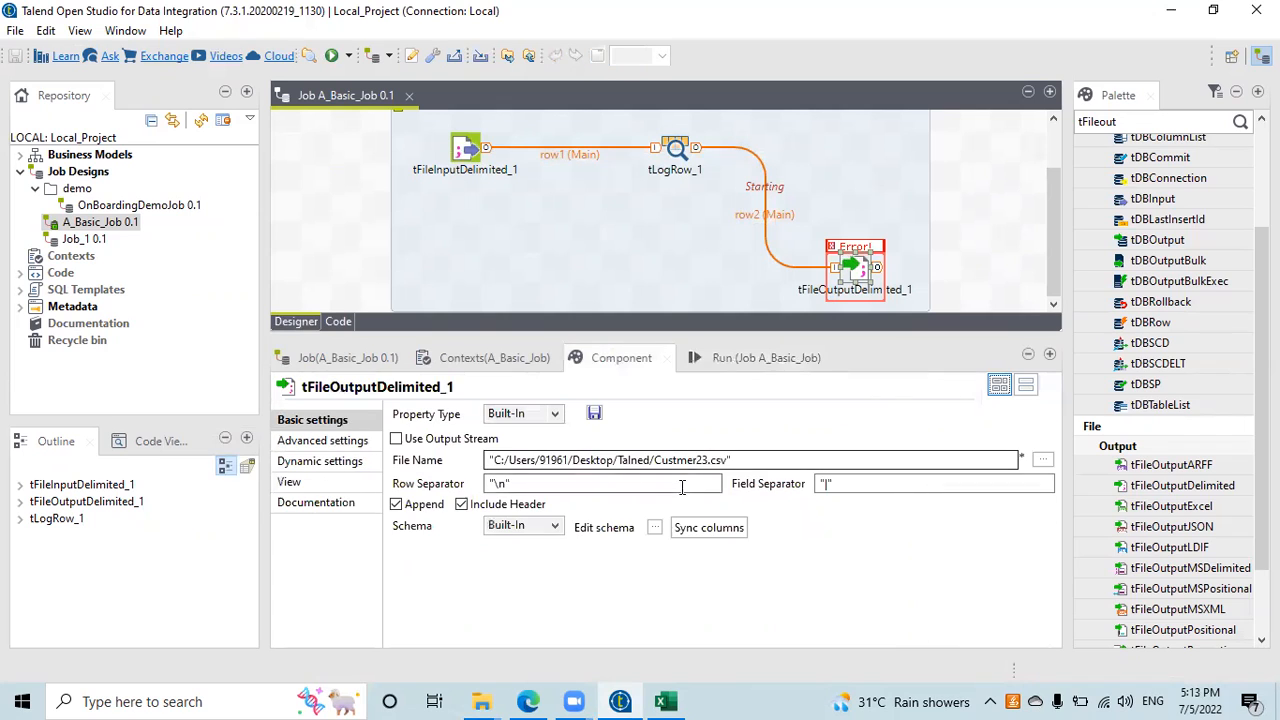
{"action": "left_click", "coordinate": [710, 460]}
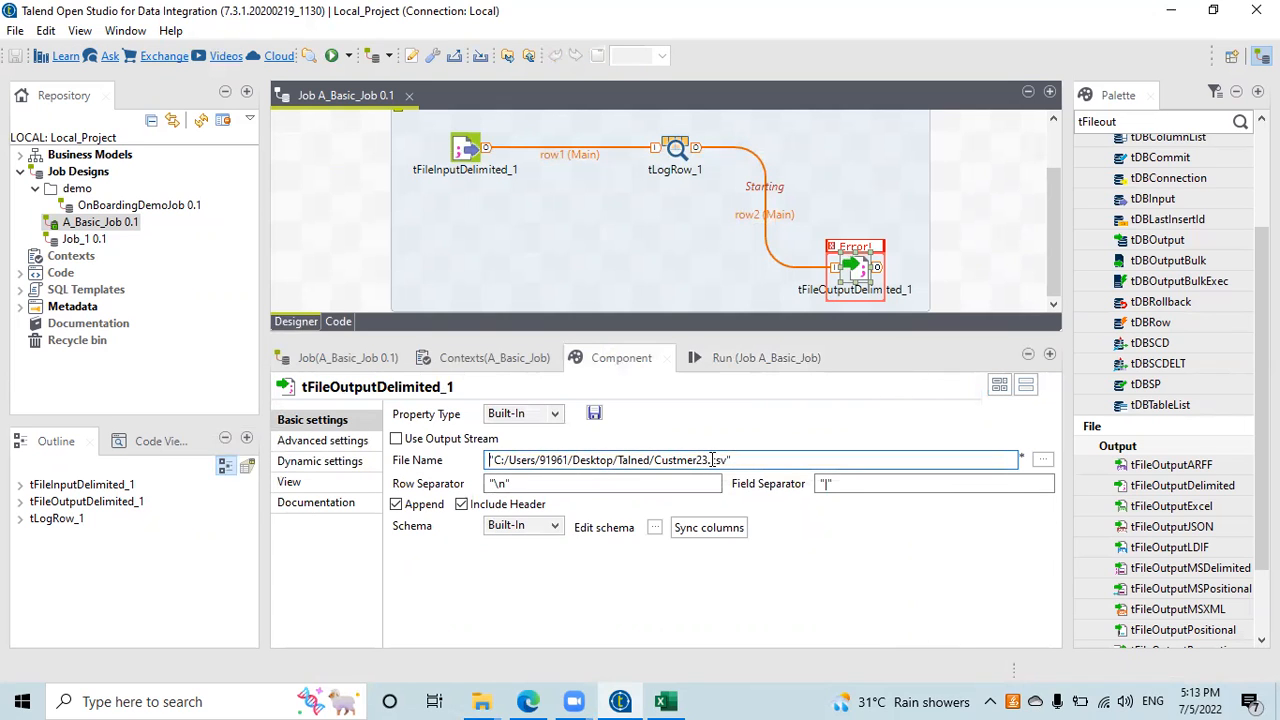
{"action": "key", "text": "BackSpace"}
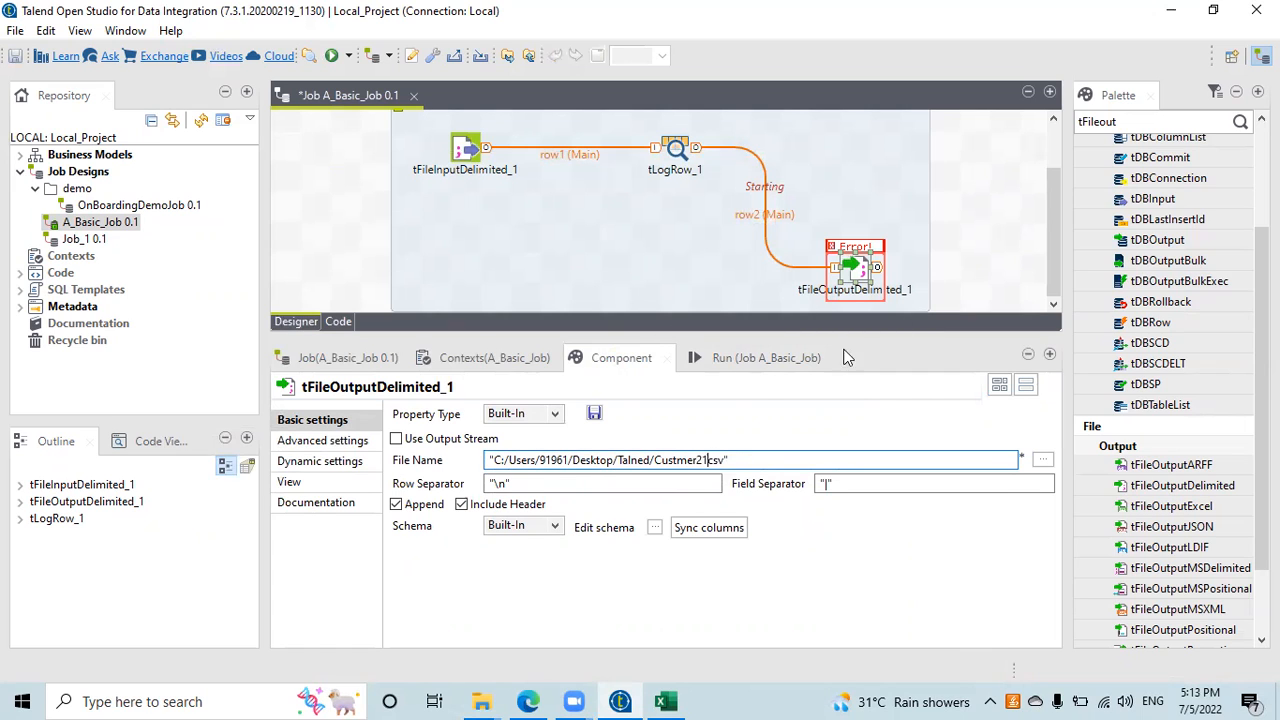
{"action": "left_click", "coordinate": [759, 362]}
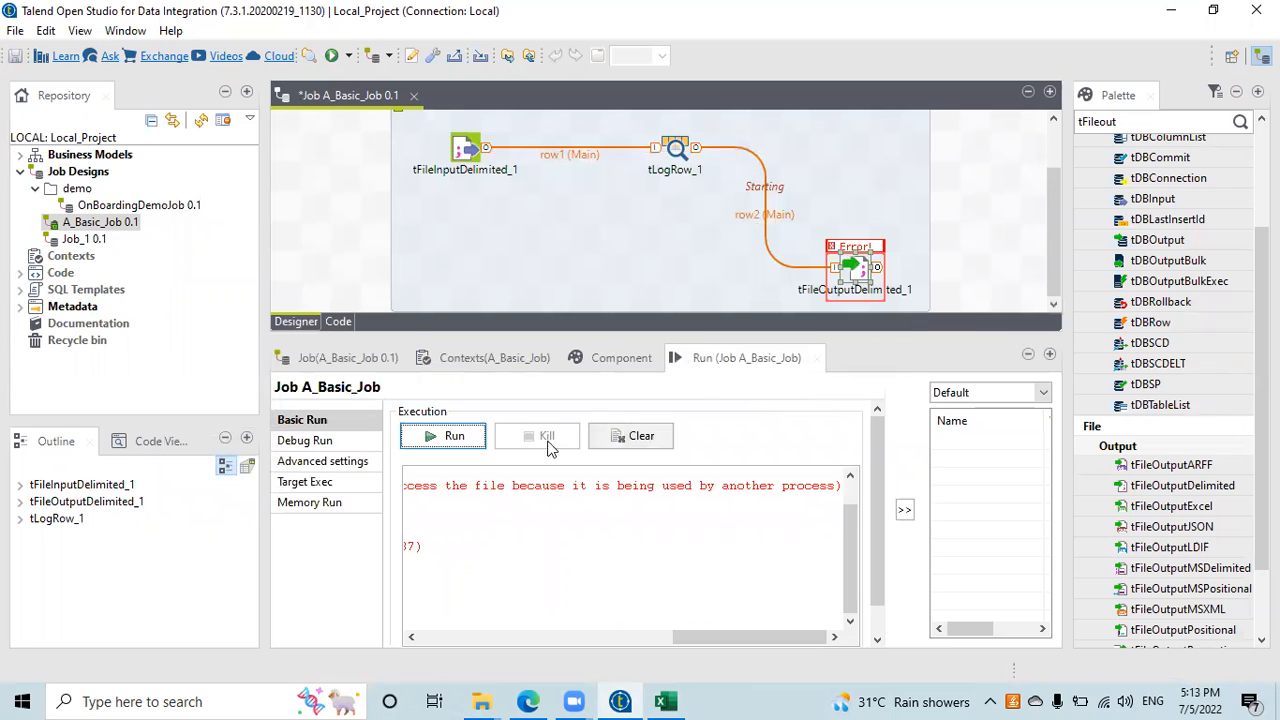
{"action": "left_click", "coordinate": [445, 437]}
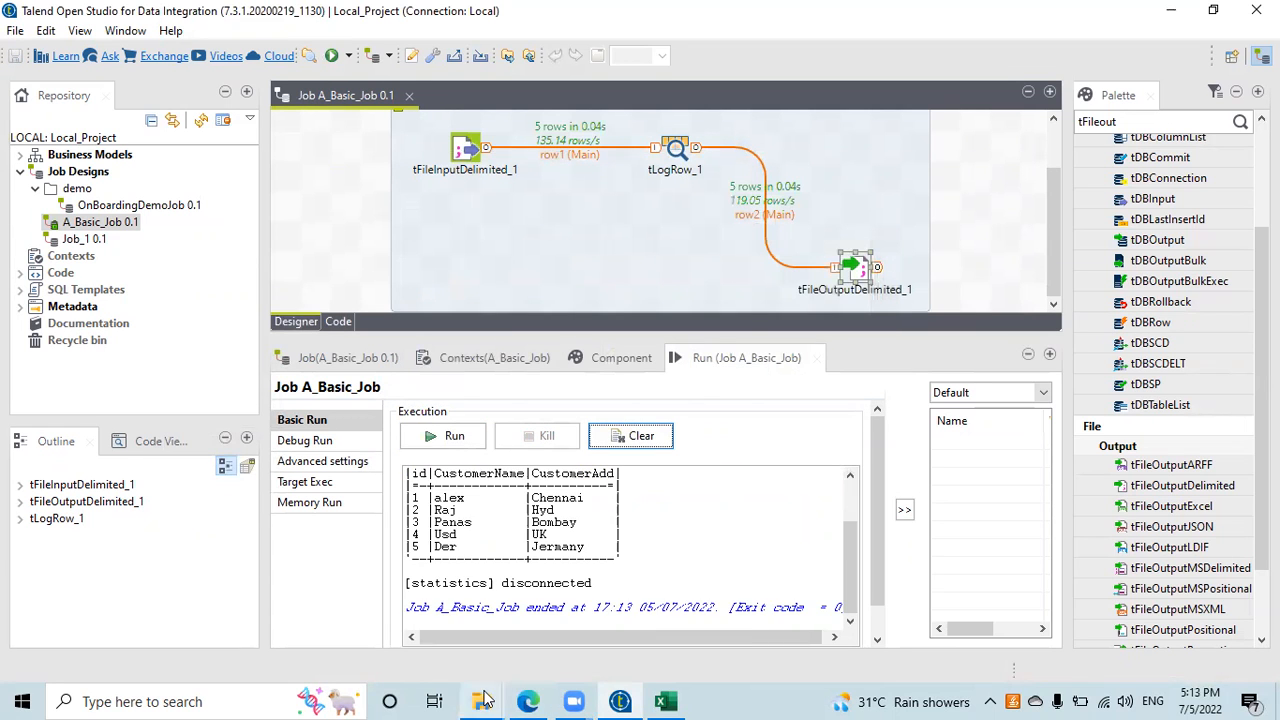
Switch to the Talned folder and try to open Custmer21csv by searching the web for suitable software, then dismiss the browser.
{"action": "mouse_move", "coordinate": [481, 701]}
{"action": "left_click", "coordinate": [520, 615]}
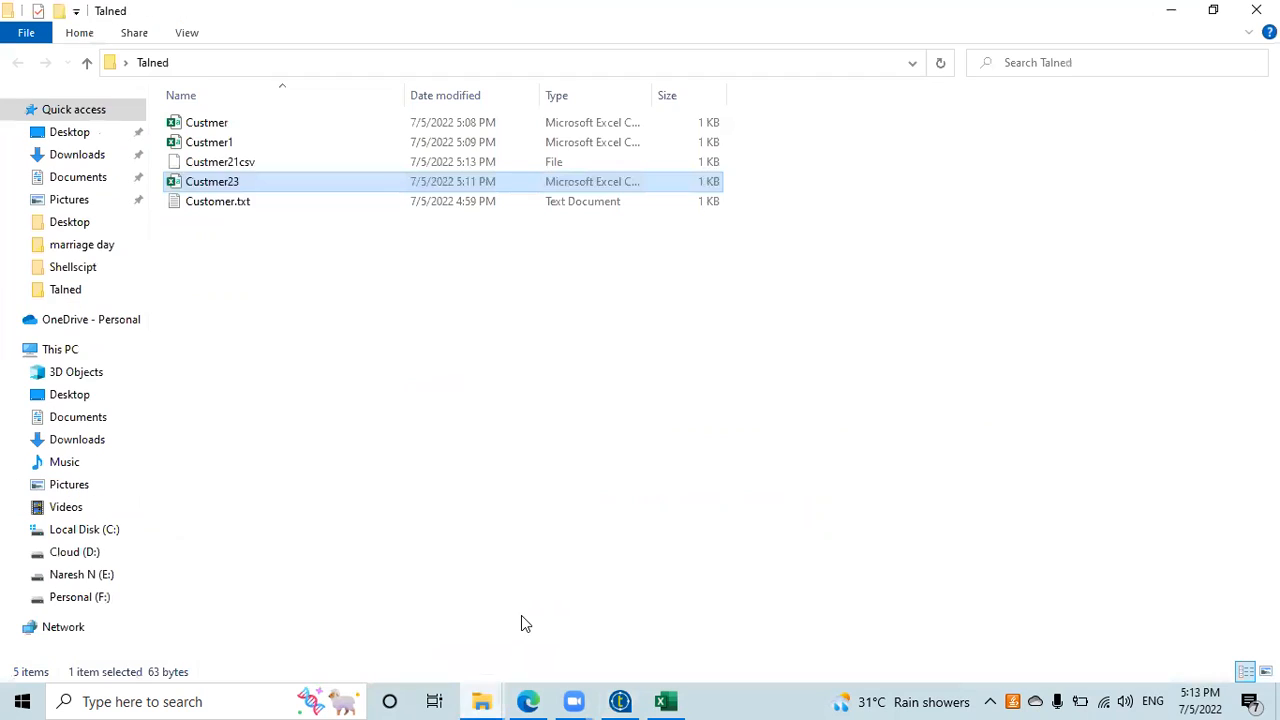
{"action": "double_click", "coordinate": [253, 163]}
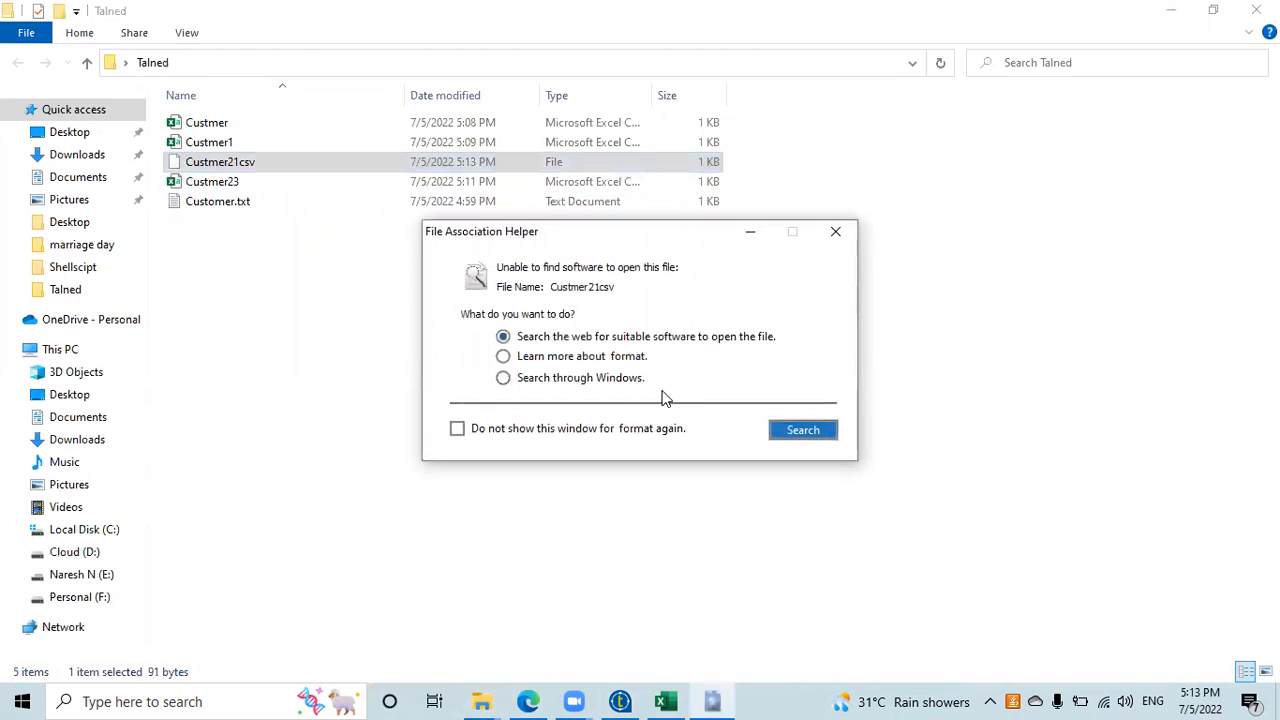
{"action": "left_click", "coordinate": [803, 431]}
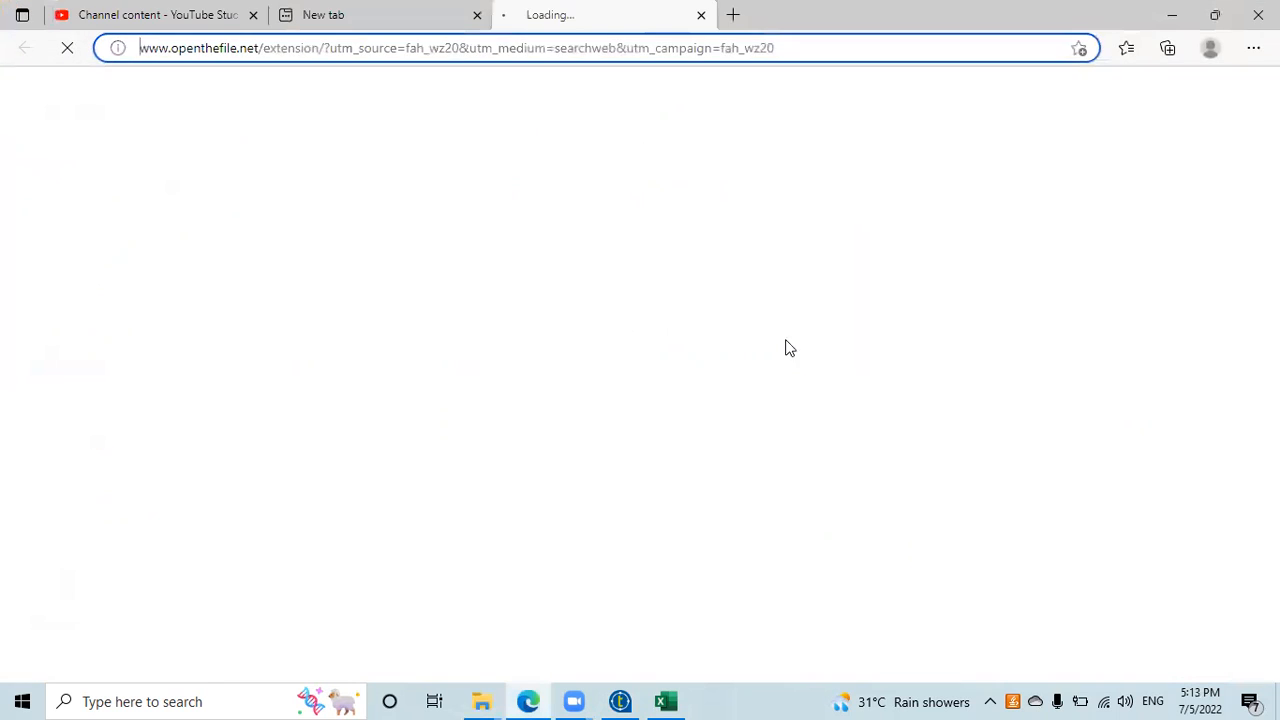
{"action": "left_click", "coordinate": [701, 15]}
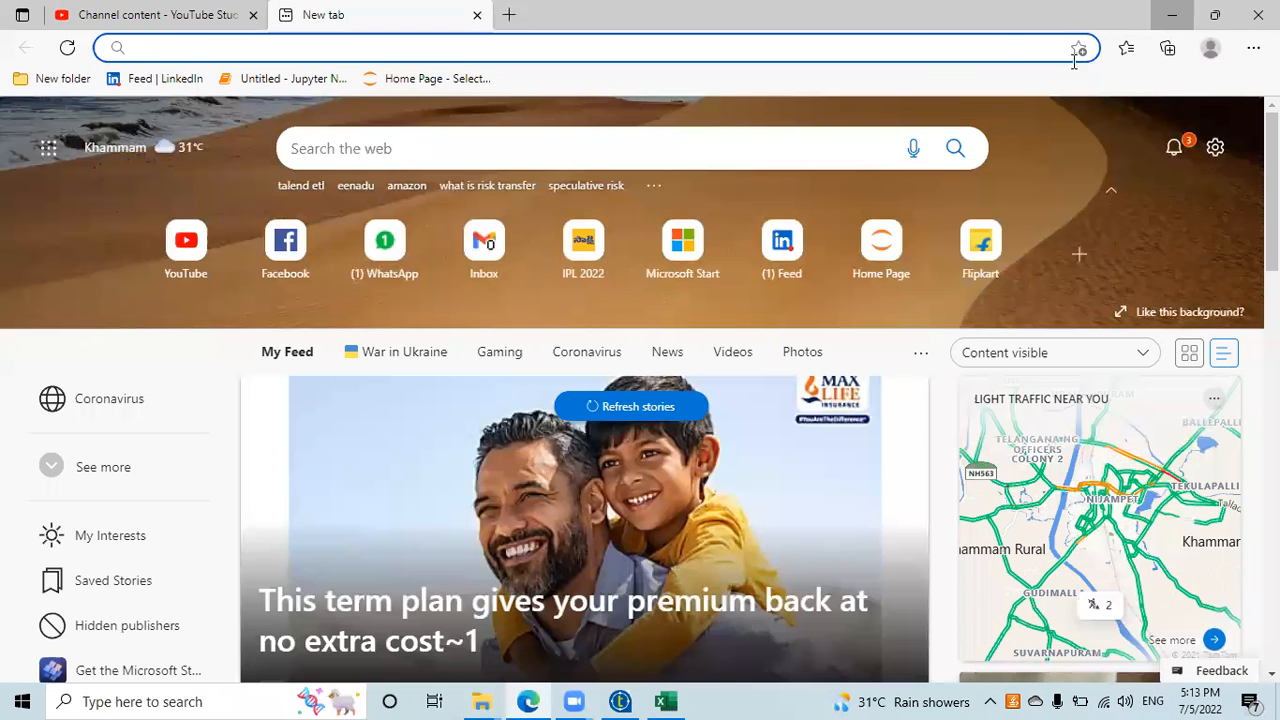
{"action": "left_click", "coordinate": [1172, 15]}
Refresh the Talned folder listing and check it against the A_Basic_Job run in Talend.
{"action": "right_click", "coordinate": [673, 321]}
{"action": "left_click", "coordinate": [720, 396]}
{"action": "right_click", "coordinate": [315, 315]}
{"action": "left_click", "coordinate": [358, 392]}
{"action": "left_click", "coordinate": [628, 700]}
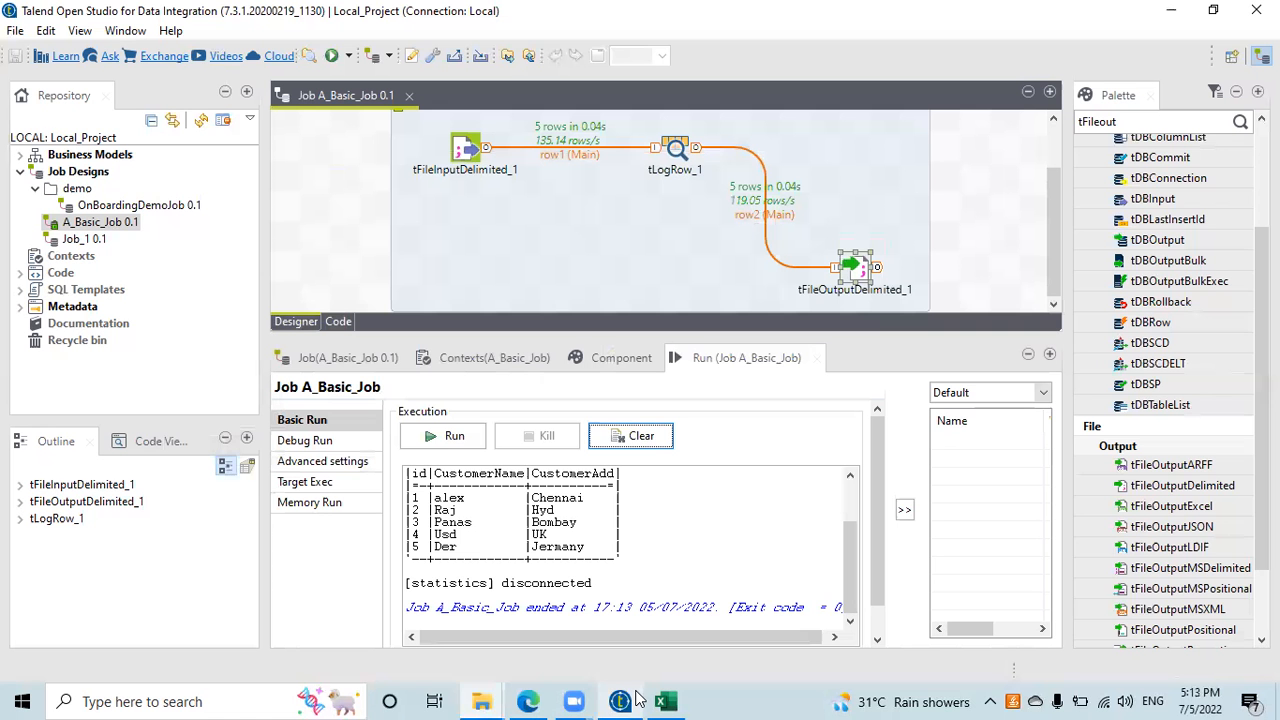
{"action": "left_click", "coordinate": [620, 700]}
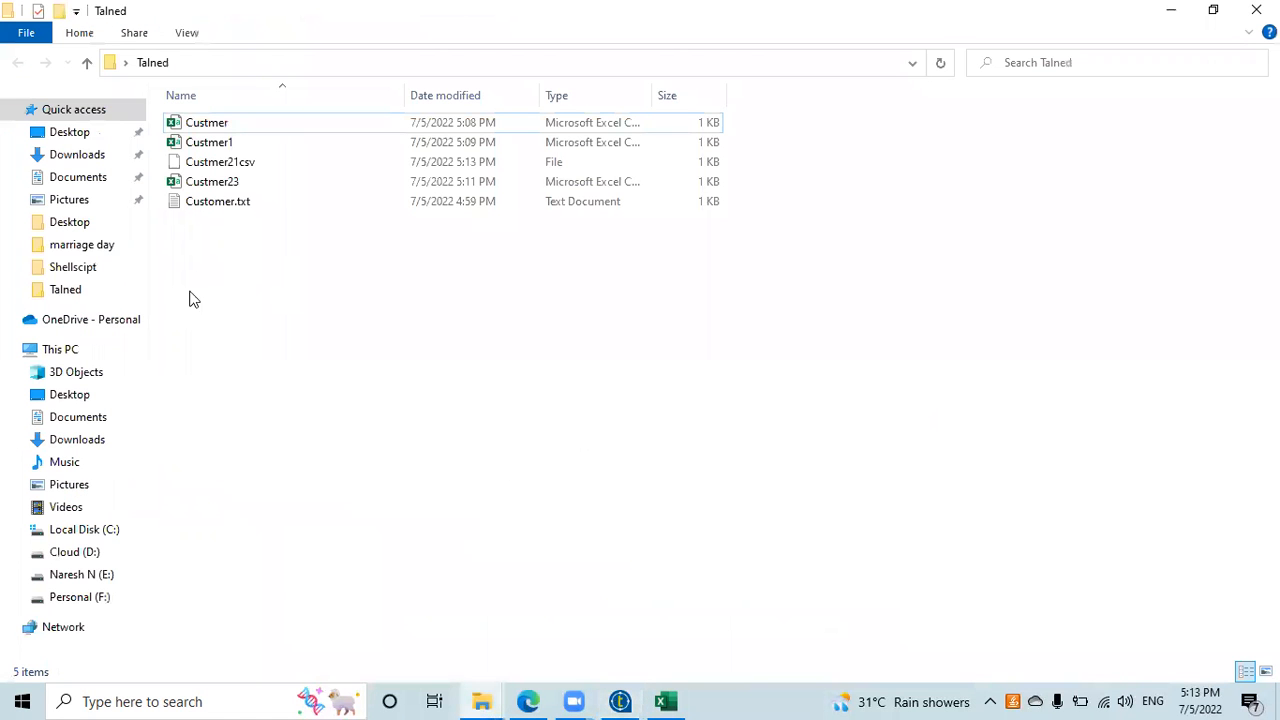
Refresh the Talned folder and select the Custmer21csv file to check its type.
{"action": "right_click", "coordinate": [240, 264]}
{"action": "left_click", "coordinate": [306, 342]}
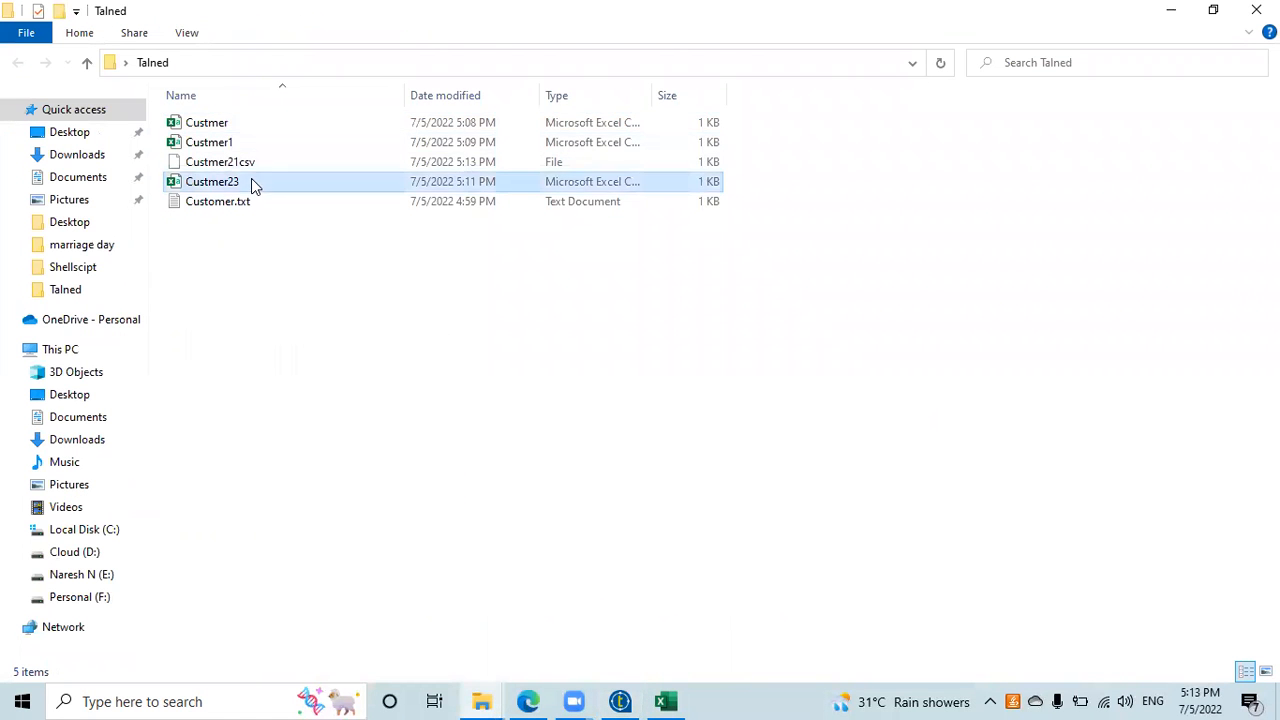
{"action": "left_click", "coordinate": [258, 164]}
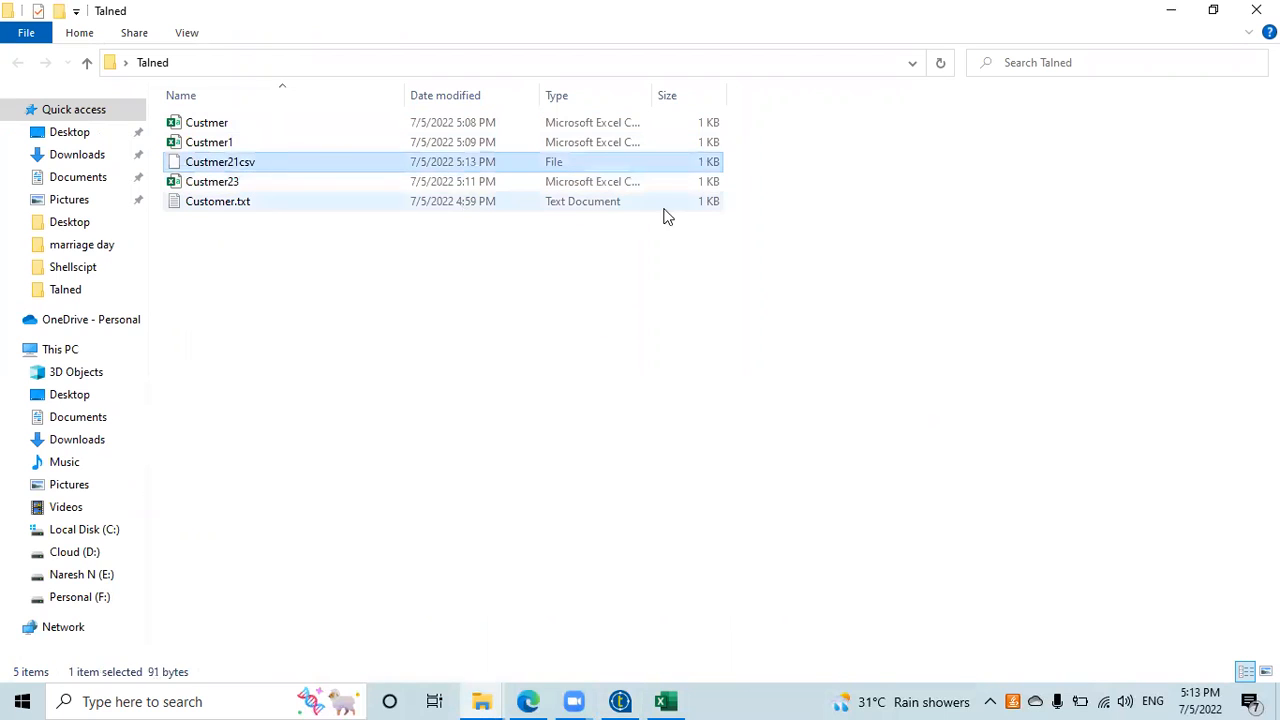
Switch to Talend and turn off Append for tFileOutputDelimited_1.
{"action": "left_click", "coordinate": [622, 698]}
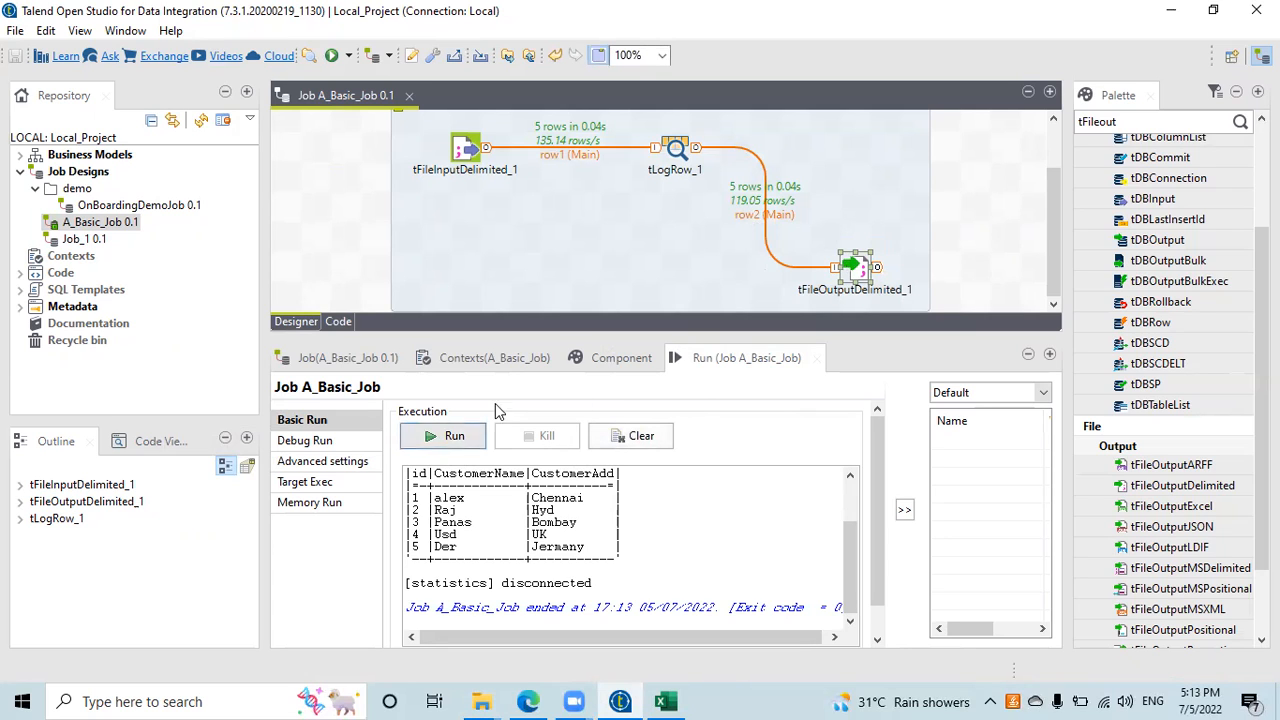
{"action": "double_click", "coordinate": [855, 270]}
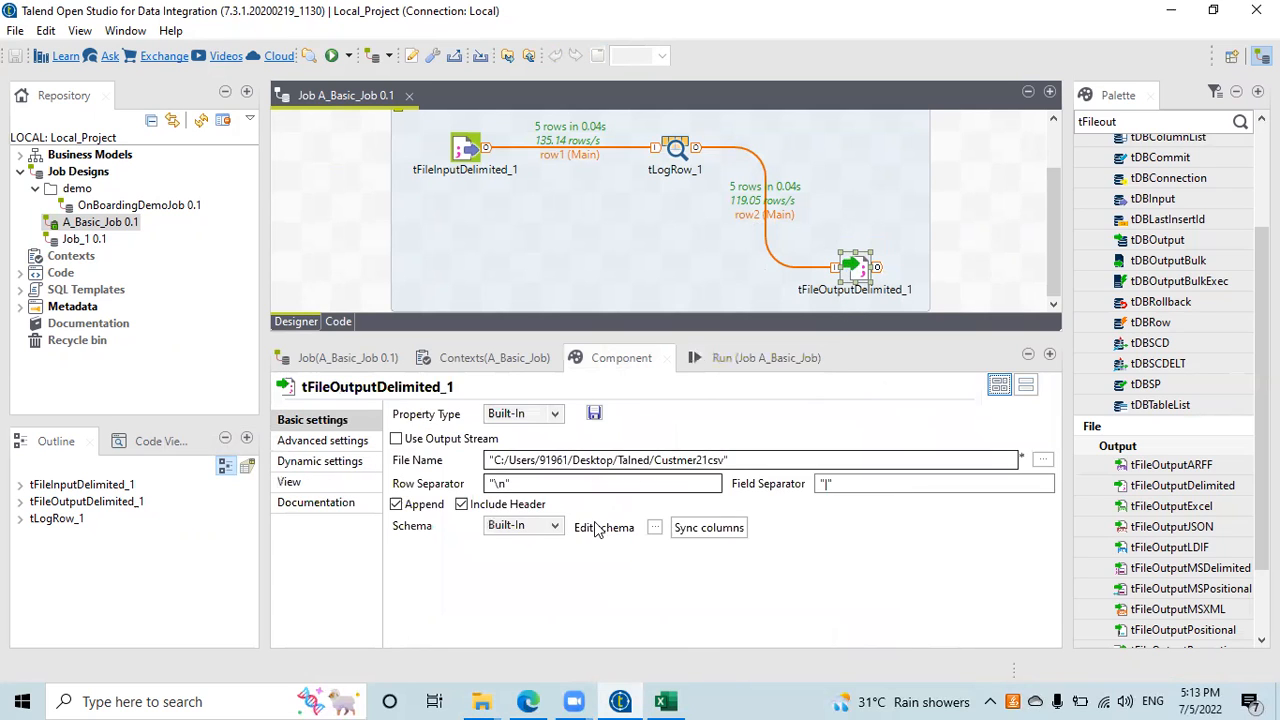
{"action": "left_click", "coordinate": [396, 504]}
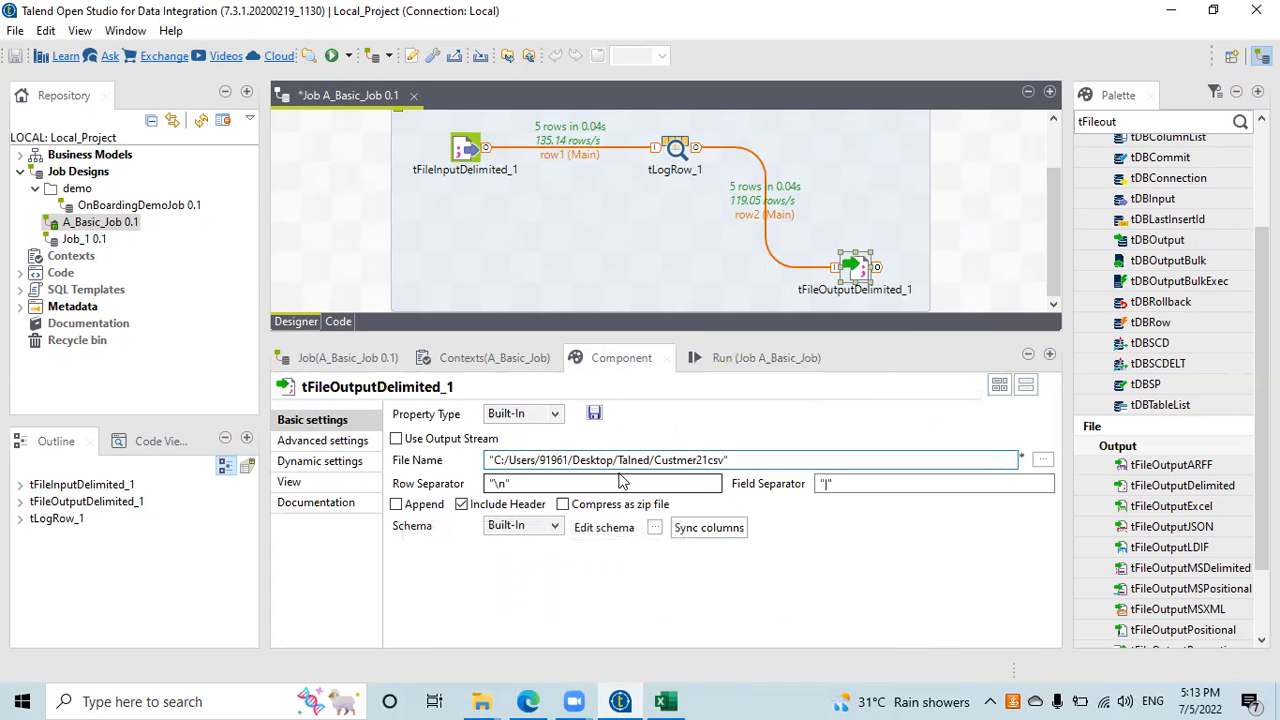
Change the output file name of tFileOutputDelimited_1 to Custmer71csv, sync its columns and run A_Basic_Job.
{"action": "left_click", "coordinate": [704, 460]}
{"action": "key", "text": "BackSpace"}
{"action": "type", "text": "7"}
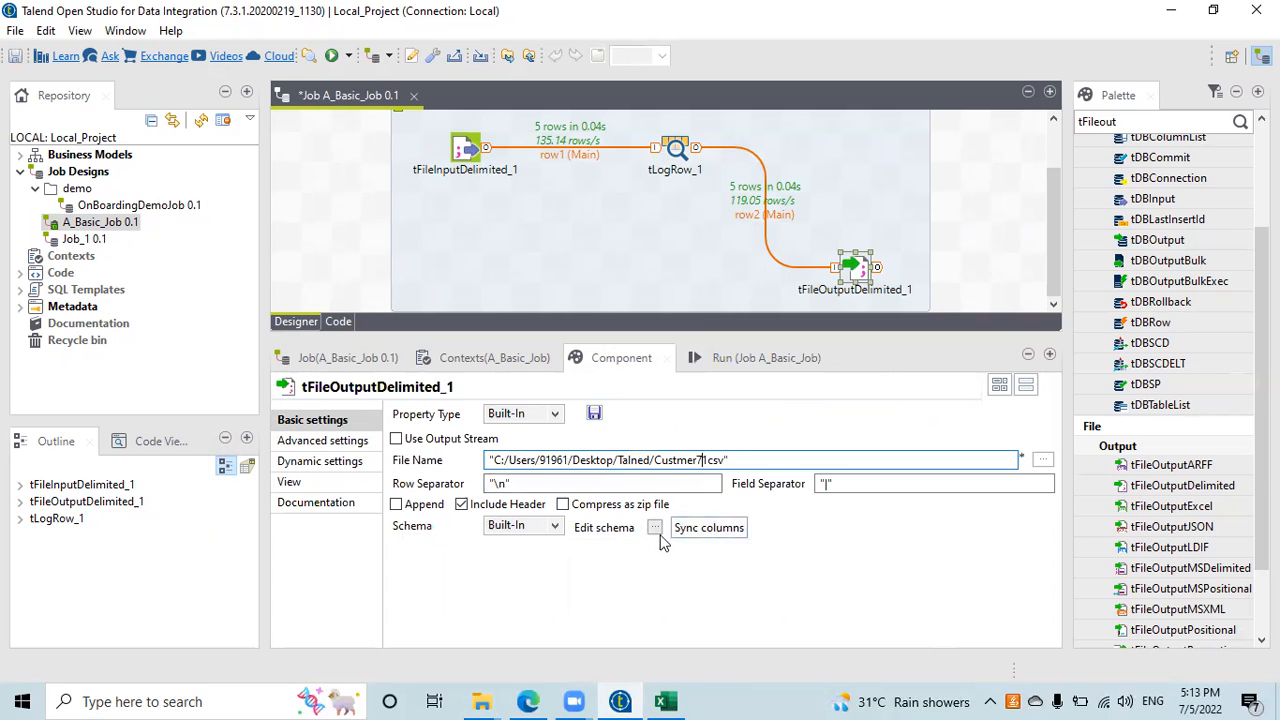
{"action": "left_click", "coordinate": [708, 530]}
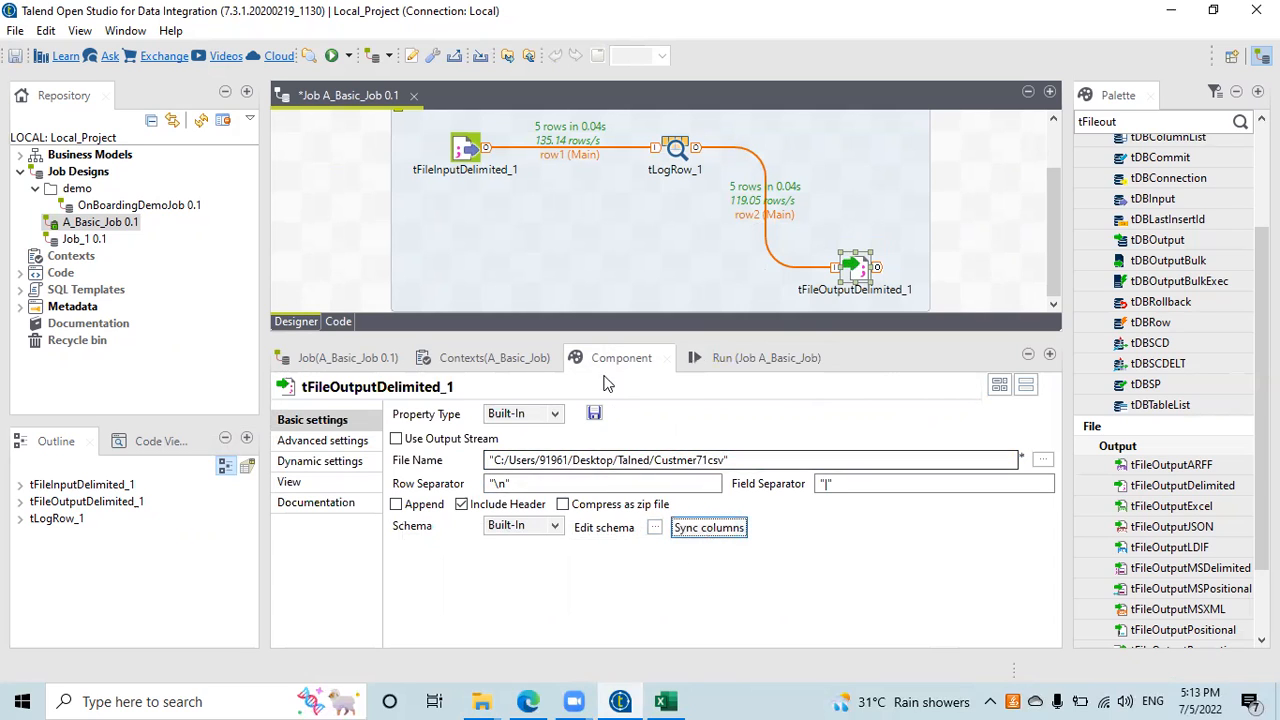
{"action": "left_click", "coordinate": [758, 360]}
{"action": "left_click", "coordinate": [446, 437]}
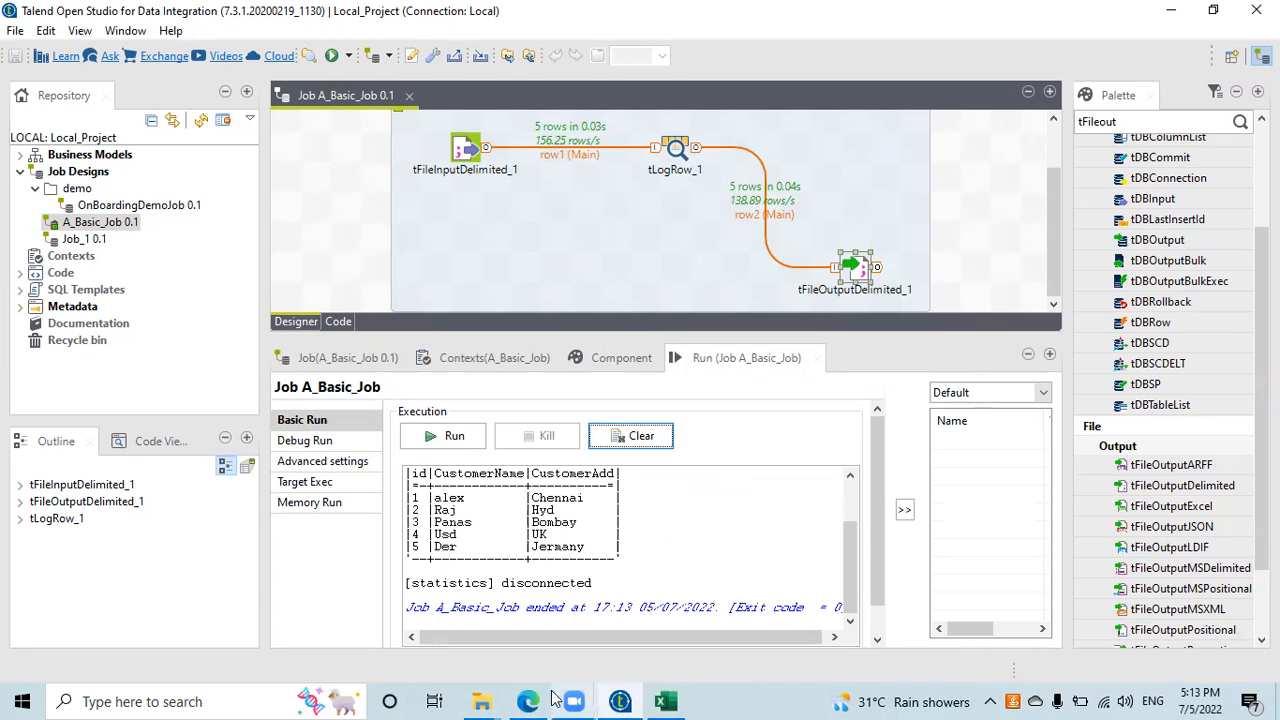
Switch to the Talned folder, refresh its listing and select the Custmer71csv file.
{"action": "mouse_move", "coordinate": [482, 701]}
{"action": "left_click", "coordinate": [337, 650]}
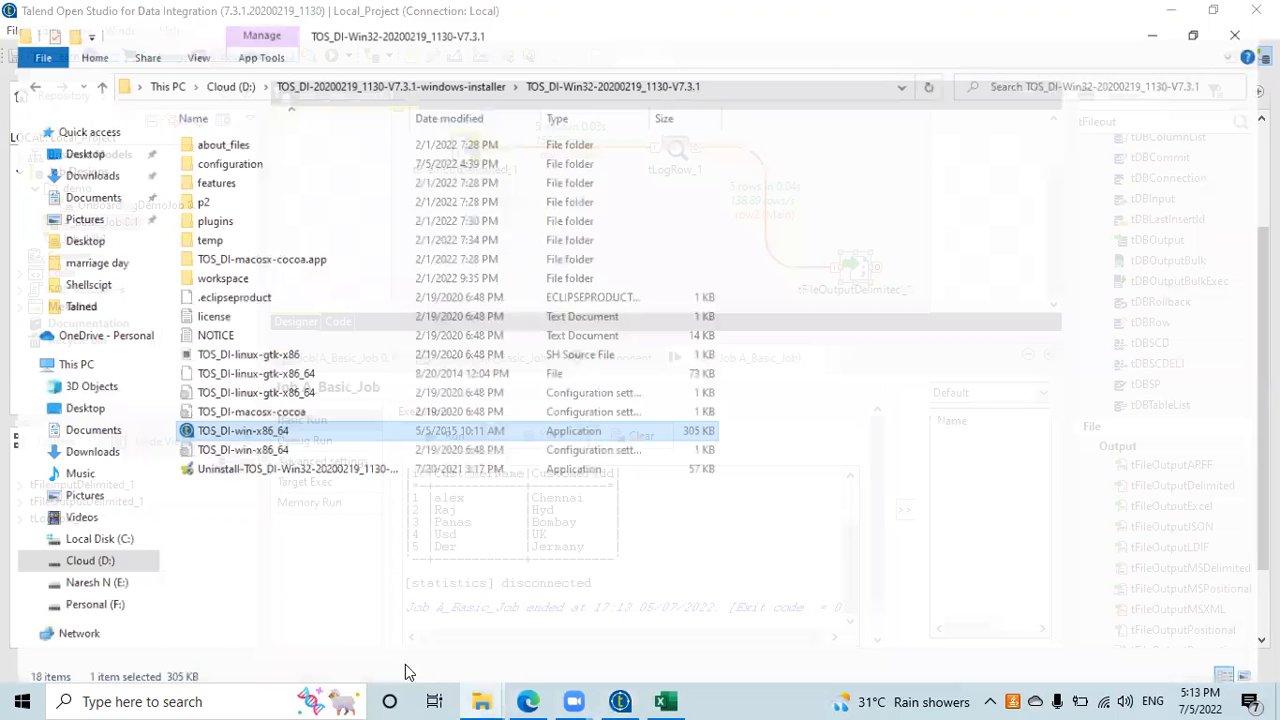
{"action": "left_click", "coordinate": [519, 635]}
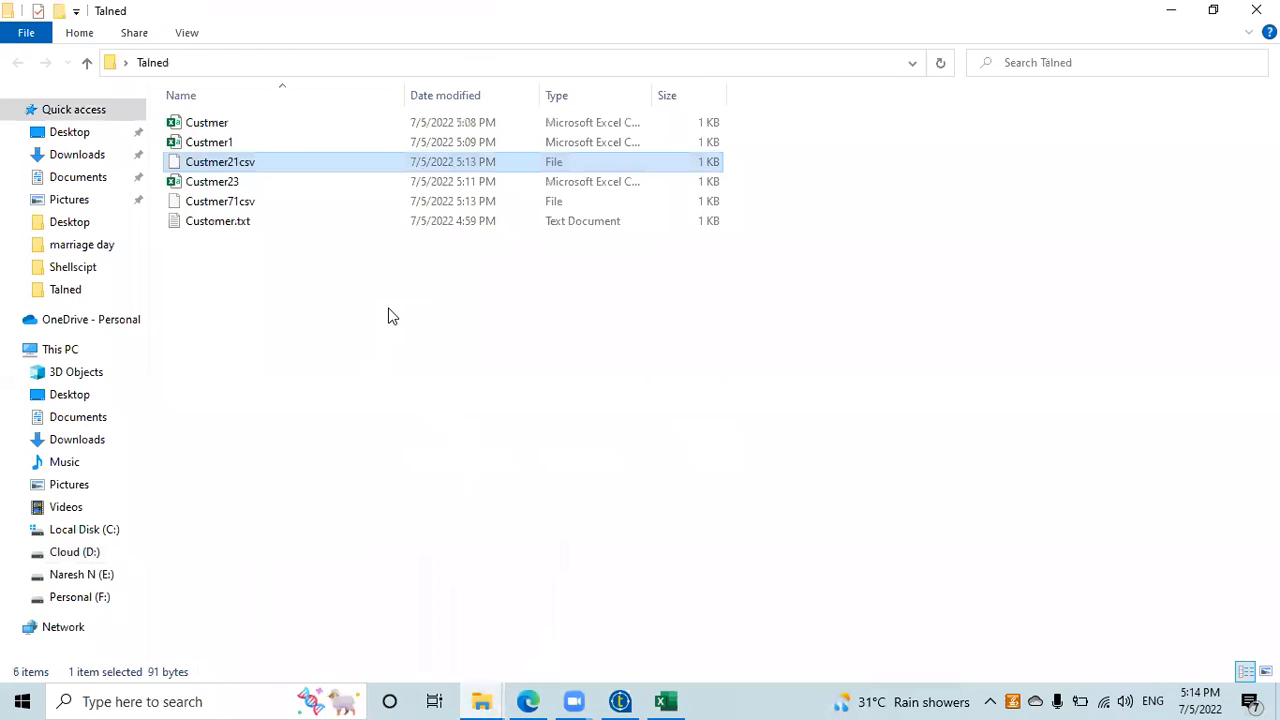
{"action": "right_click", "coordinate": [391, 316]}
{"action": "left_click", "coordinate": [444, 388]}
{"action": "left_click", "coordinate": [236, 205]}
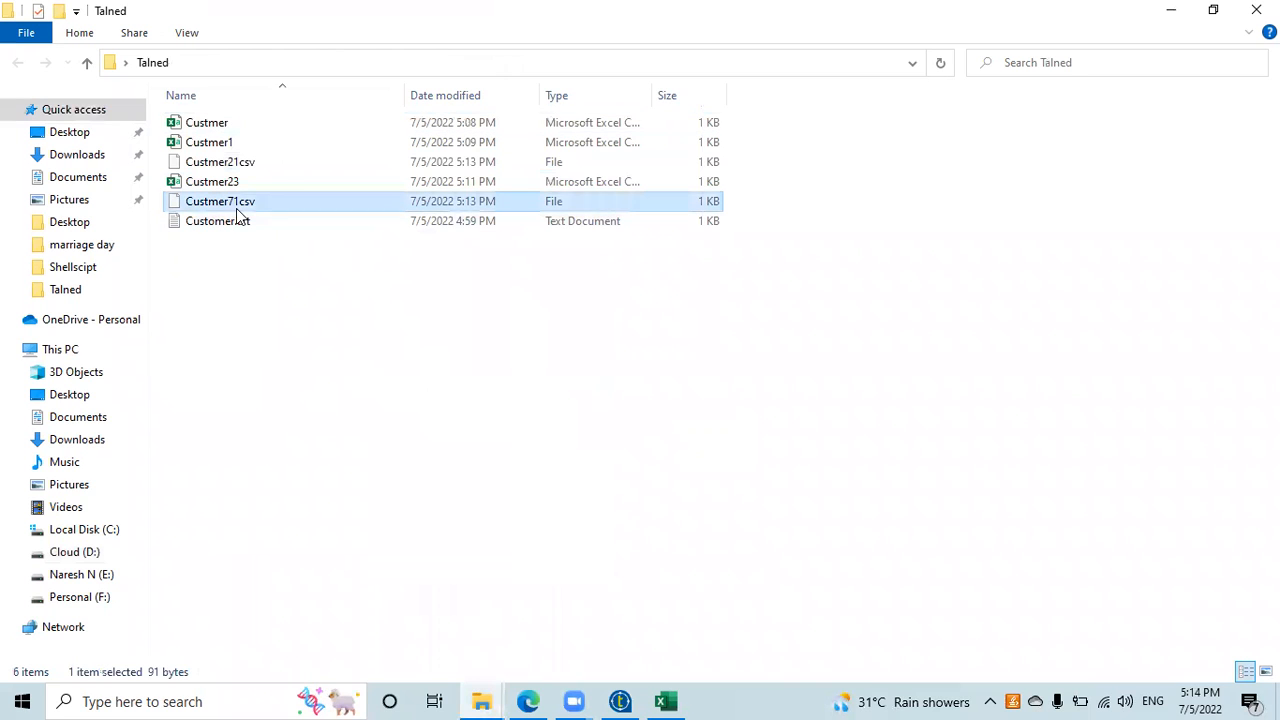
Inspect the properties of the Custmer71csv file and close them without changes.
{"action": "right_click", "coordinate": [237, 206]}
{"action": "left_click", "coordinate": [292, 667]}
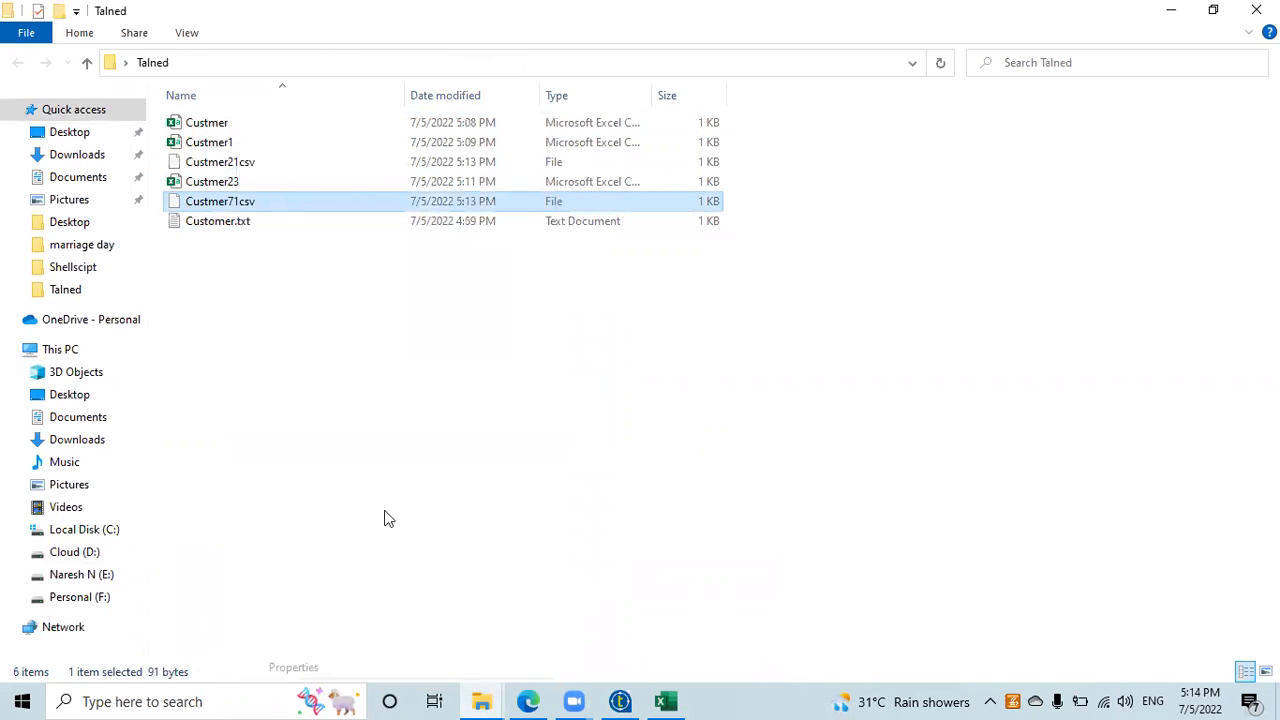
{"action": "left_click", "coordinate": [534, 552]}
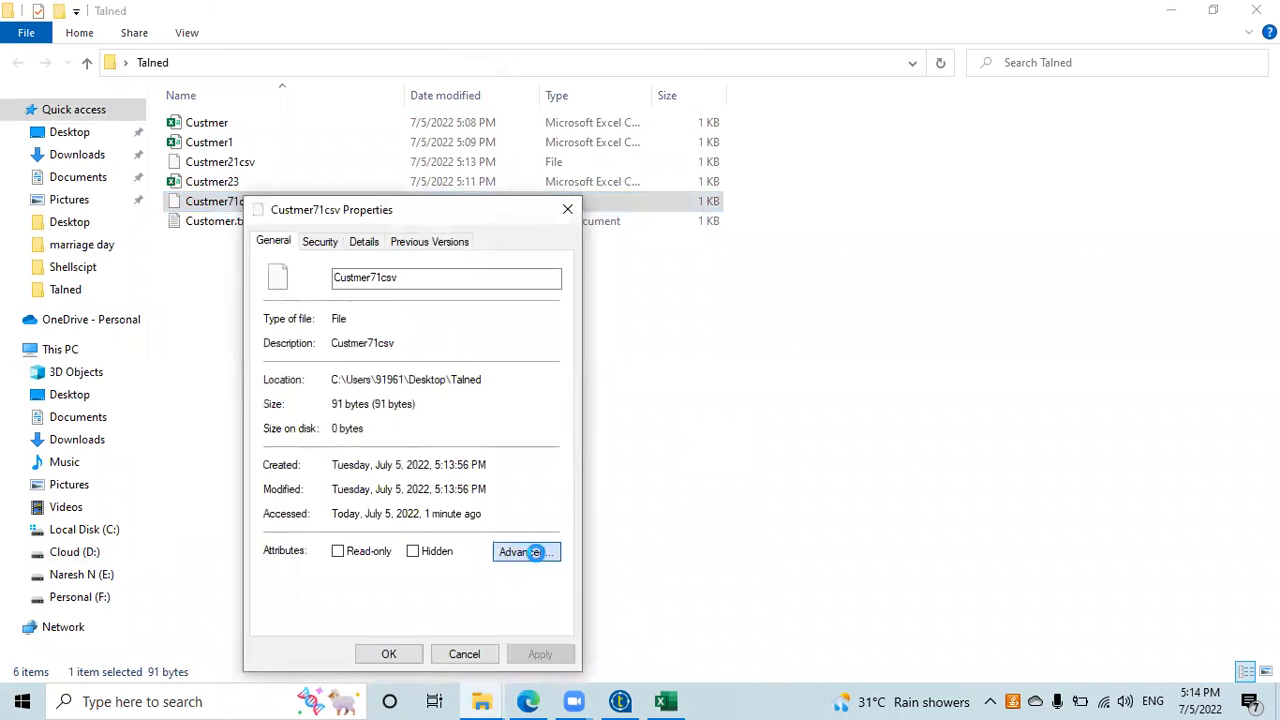
{"action": "left_click", "coordinate": [571, 491]}
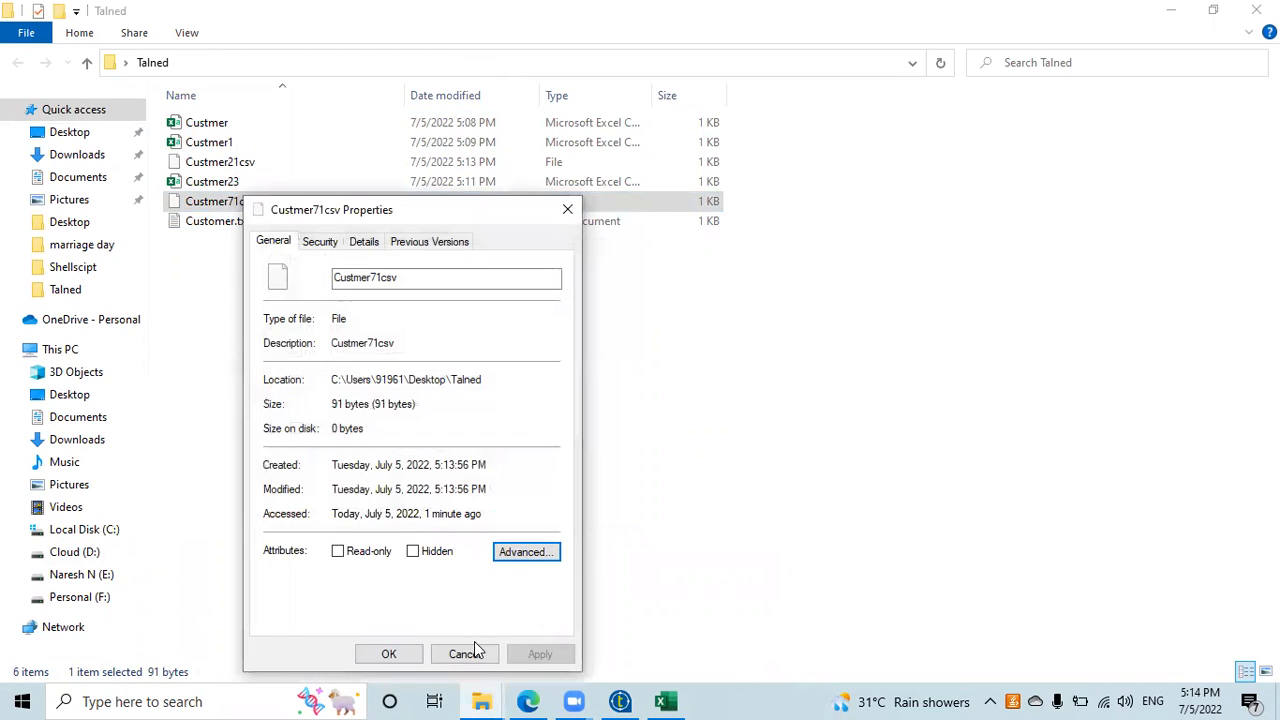
{"action": "left_click", "coordinate": [466, 653]}
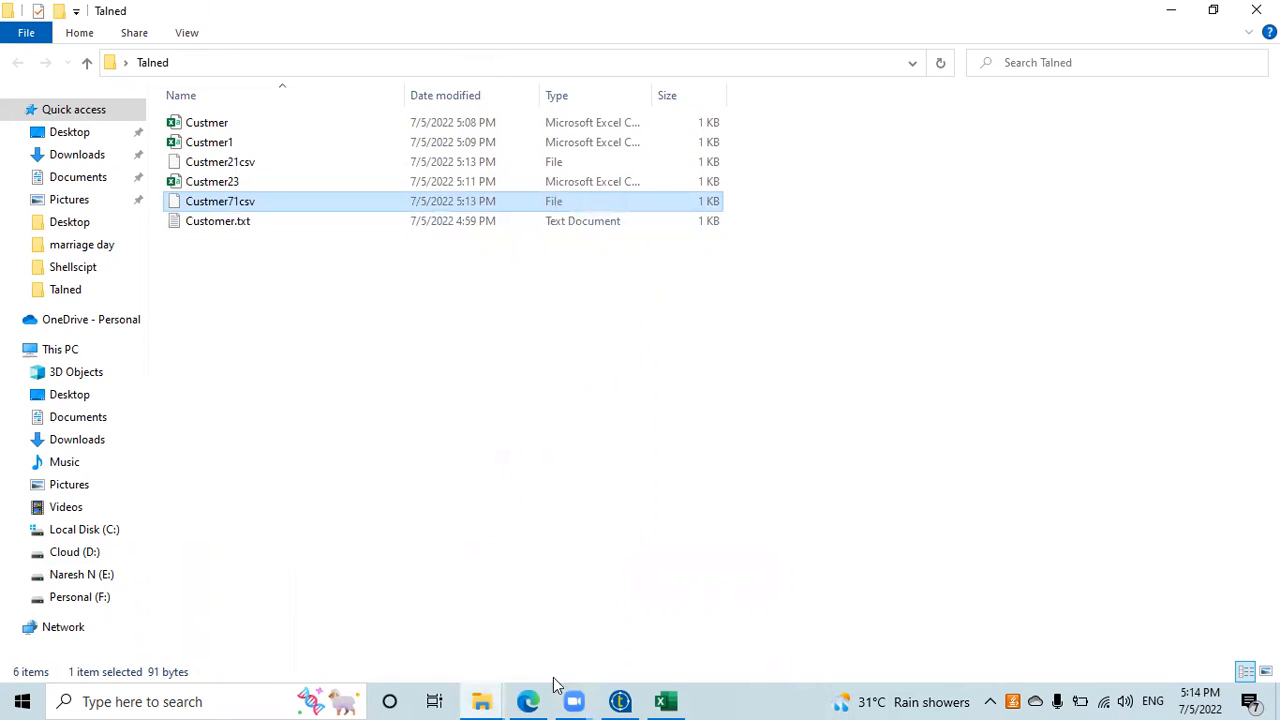
In Talend, set the output file name of tFileOutputDelimited_1 to Custmer71.csv and run A_Basic_Job.
{"action": "left_click", "coordinate": [620, 701]}
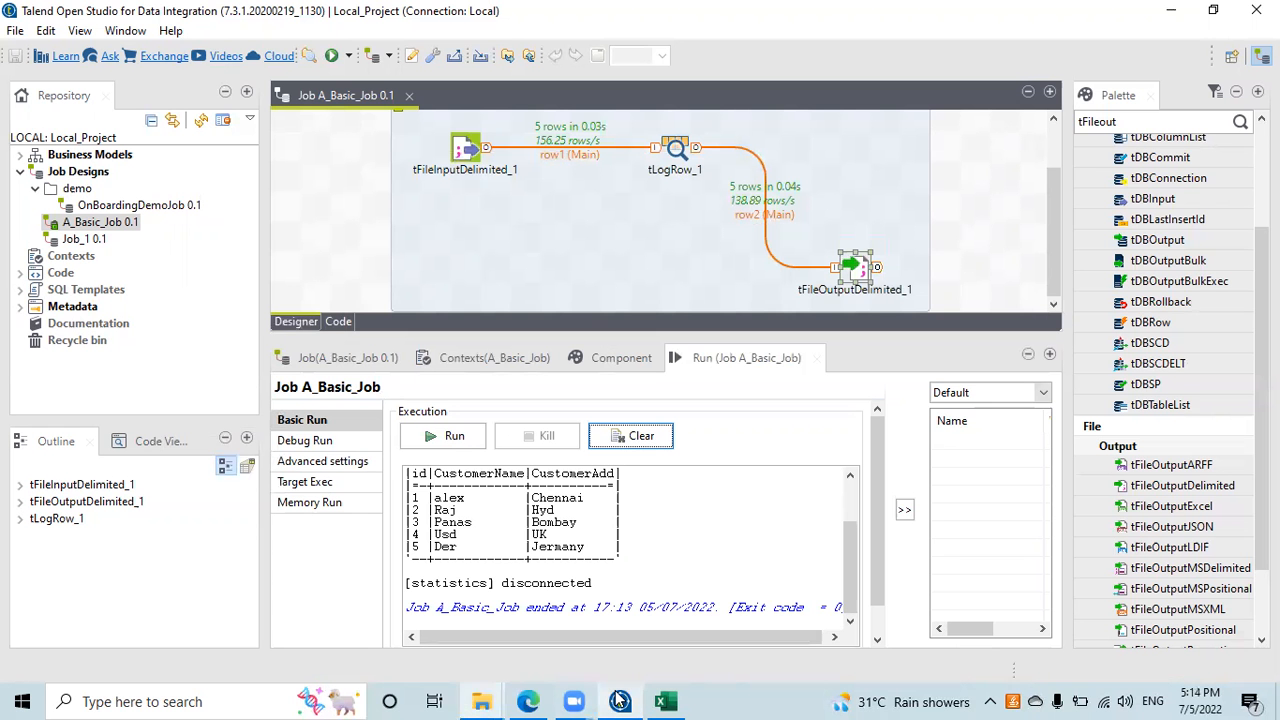
{"action": "double_click", "coordinate": [853, 268]}
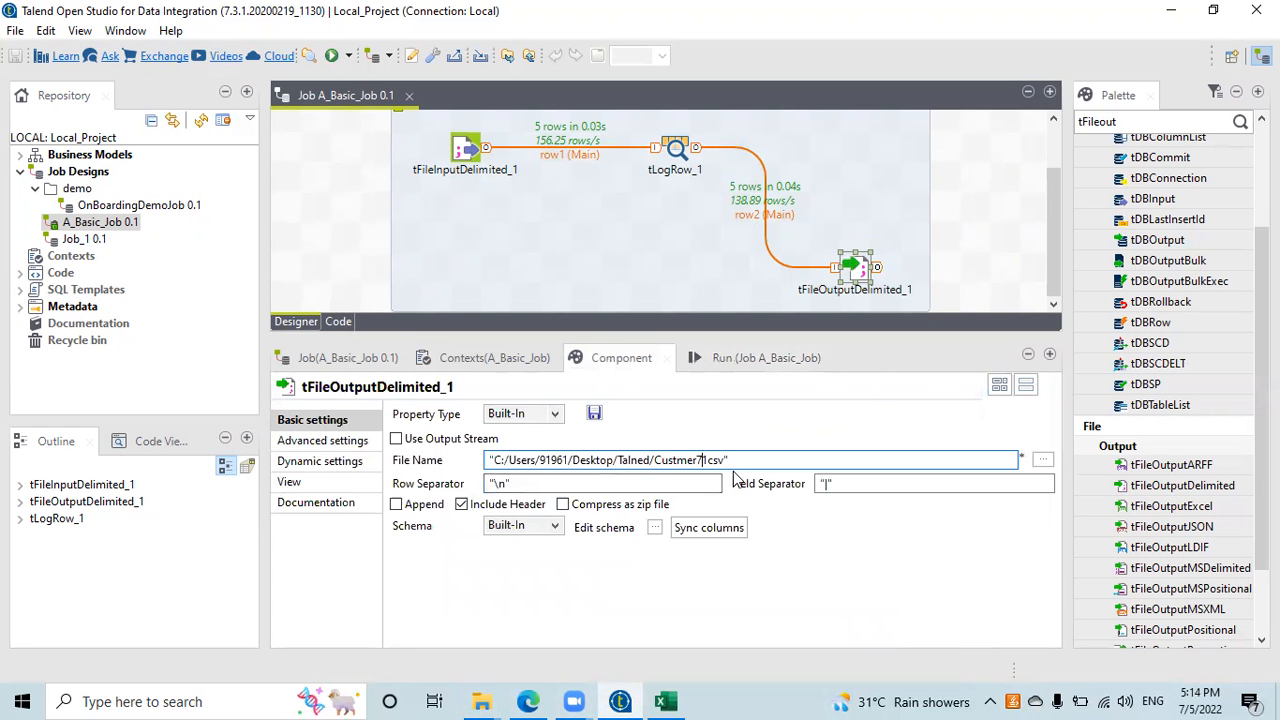
{"action": "type", "text": "."}
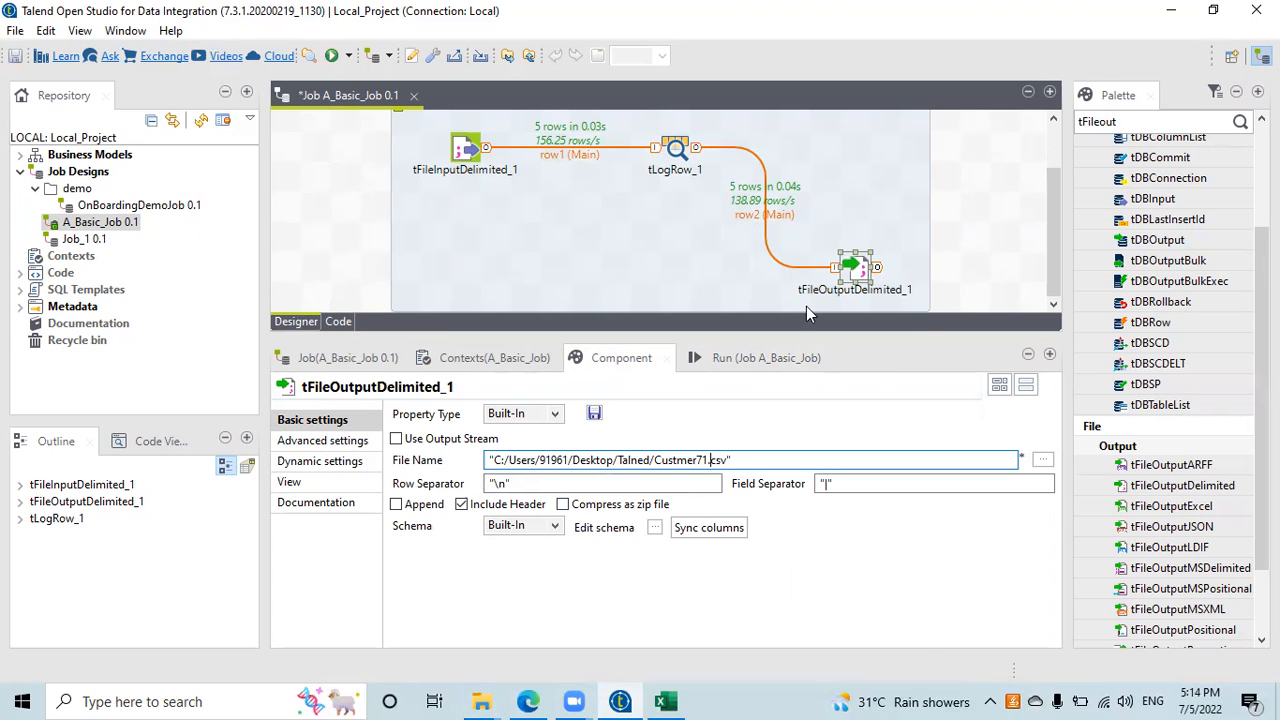
{"action": "left_click", "coordinate": [758, 358]}
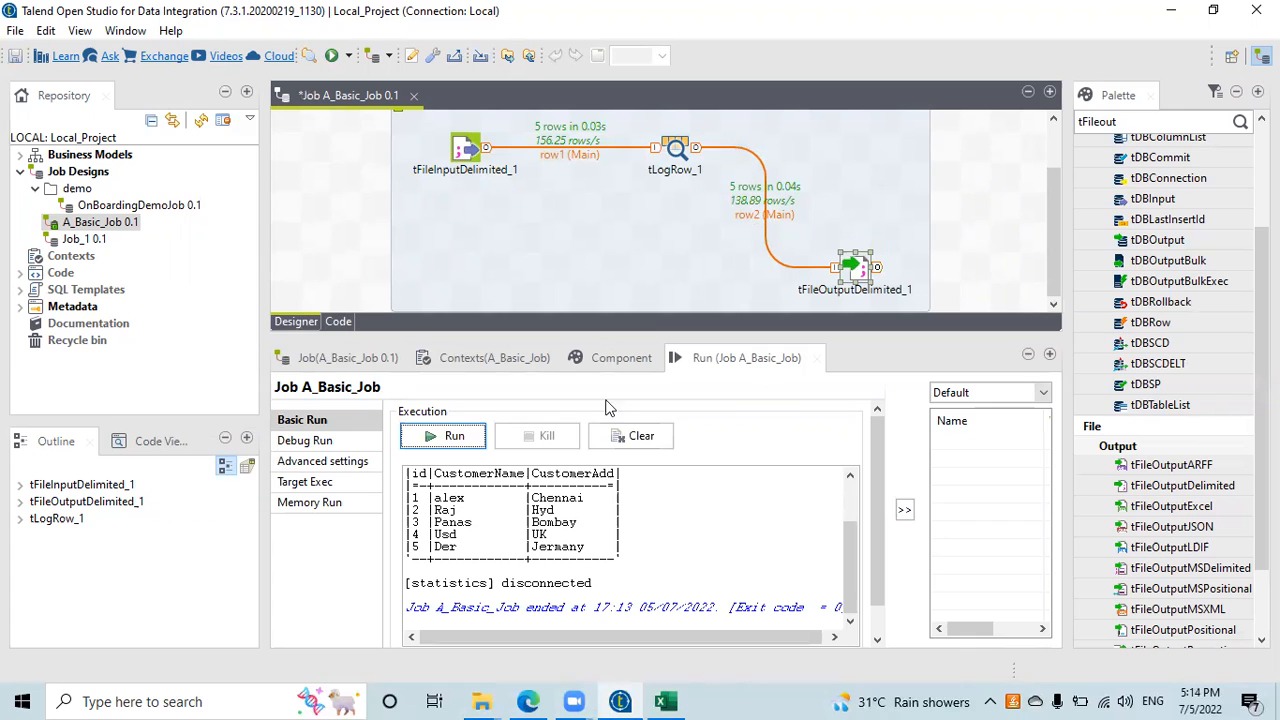
{"action": "left_click", "coordinate": [458, 440]}
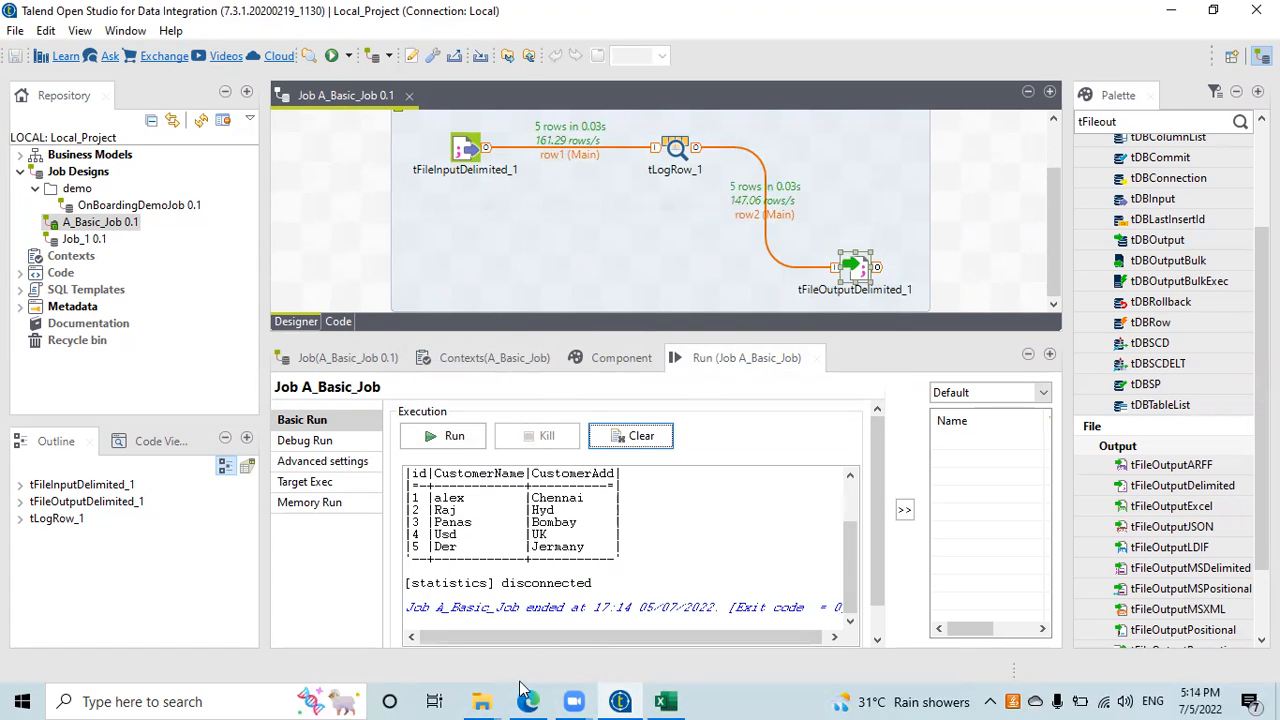
Switch to the Talned folder, refresh its listing and open the Custmer71 file in Excel.
{"action": "mouse_move", "coordinate": [481, 701]}
{"action": "left_click", "coordinate": [313, 619]}
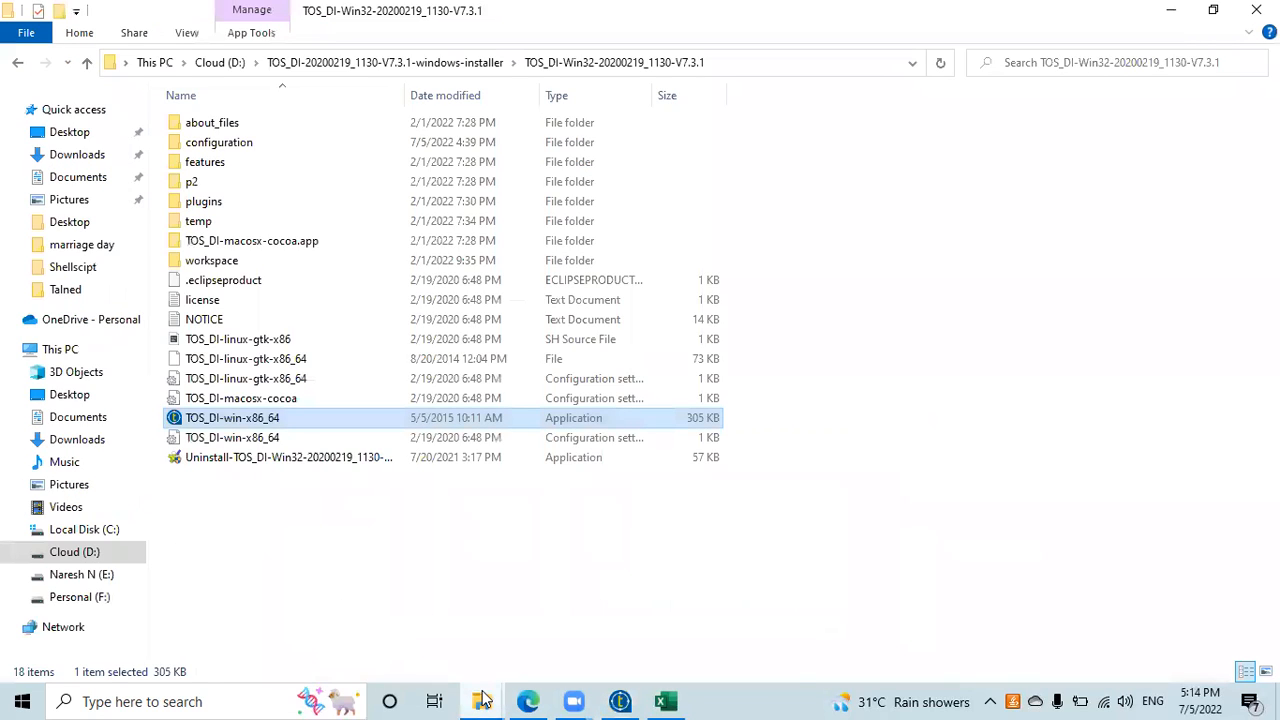
{"action": "left_click", "coordinate": [486, 614]}
{"action": "right_click", "coordinate": [444, 403]}
{"action": "left_click", "coordinate": [495, 479]}
{"action": "double_click", "coordinate": [224, 203]}
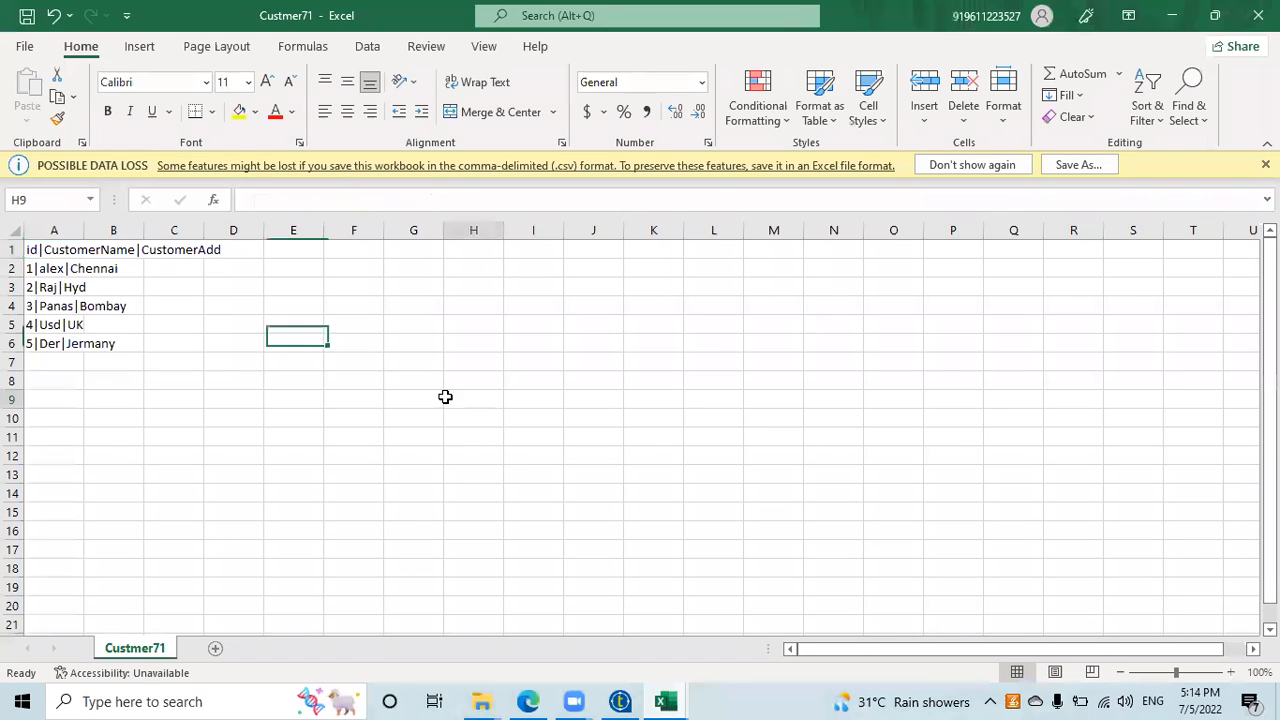
Fit column A to its contents, check the header and pipe-delimited customer rows, and minimize the workbook.
{"action": "double_click", "coordinate": [84, 231]}
{"action": "left_click", "coordinate": [183, 381]}
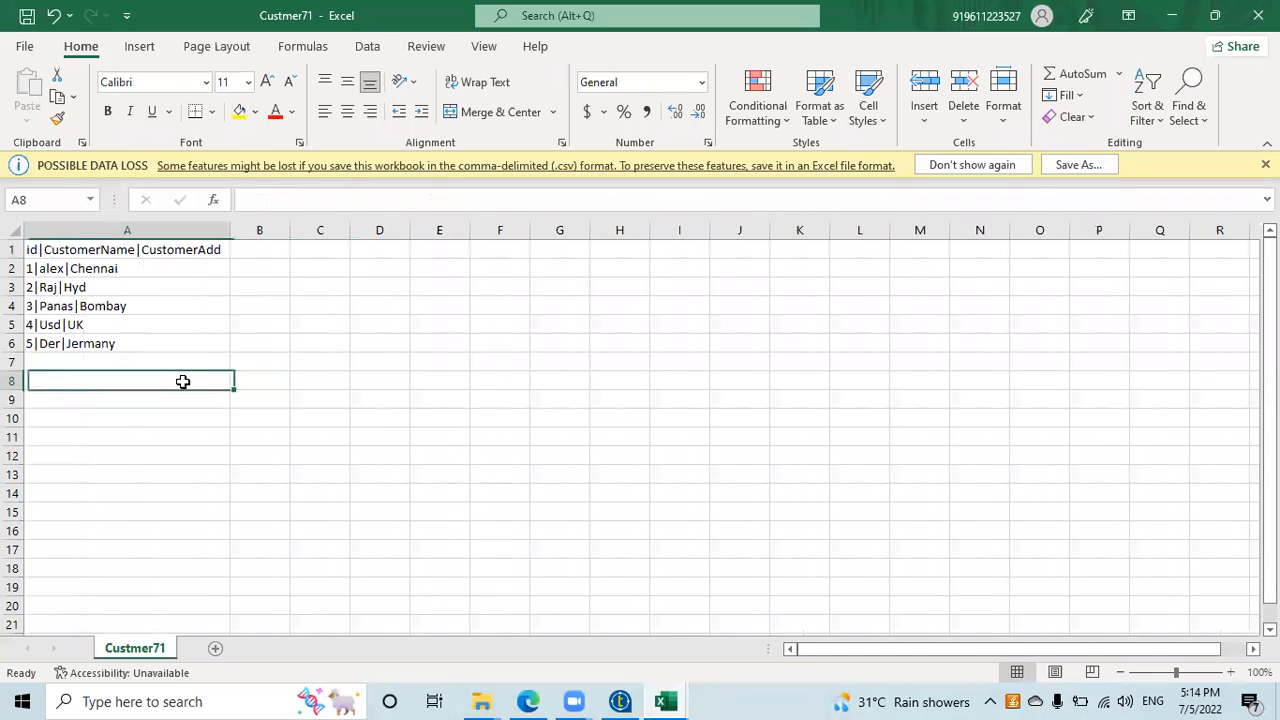
{"action": "left_click_drag", "start_coordinate": [52, 252], "coordinate": [180, 340]}
{"action": "left_click", "coordinate": [222, 434]}
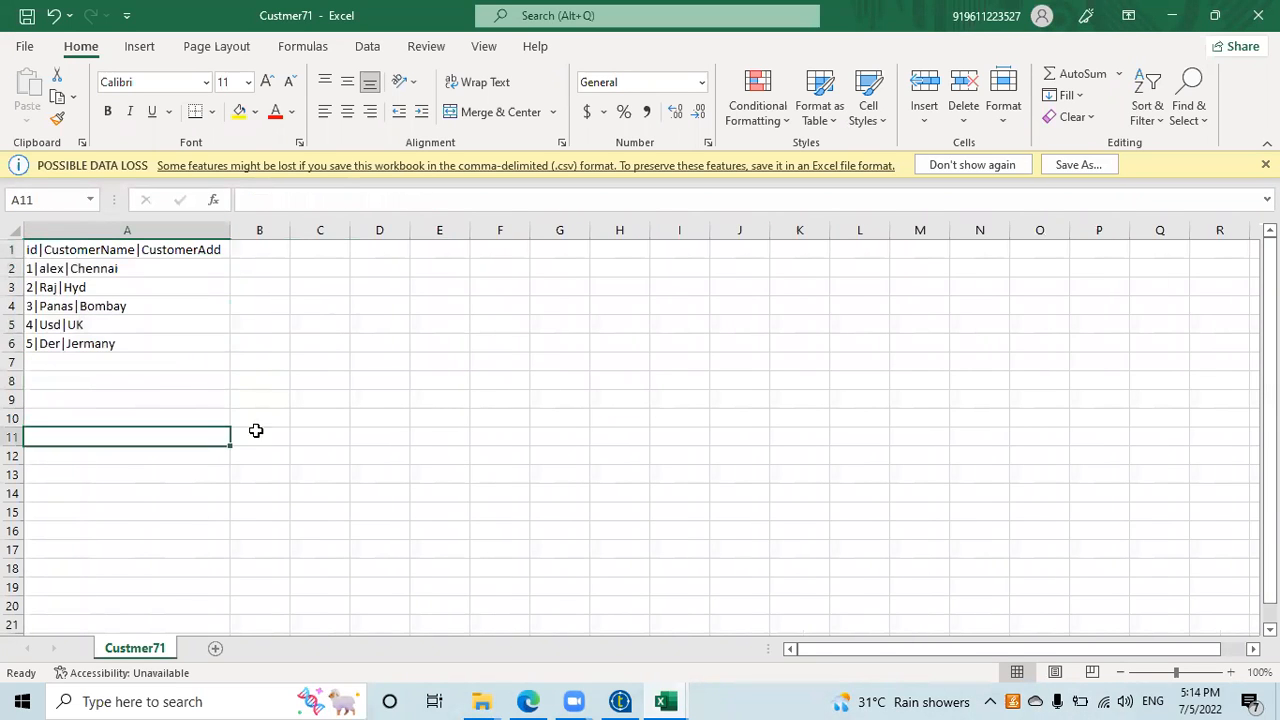
{"action": "left_click", "coordinate": [1171, 15]}
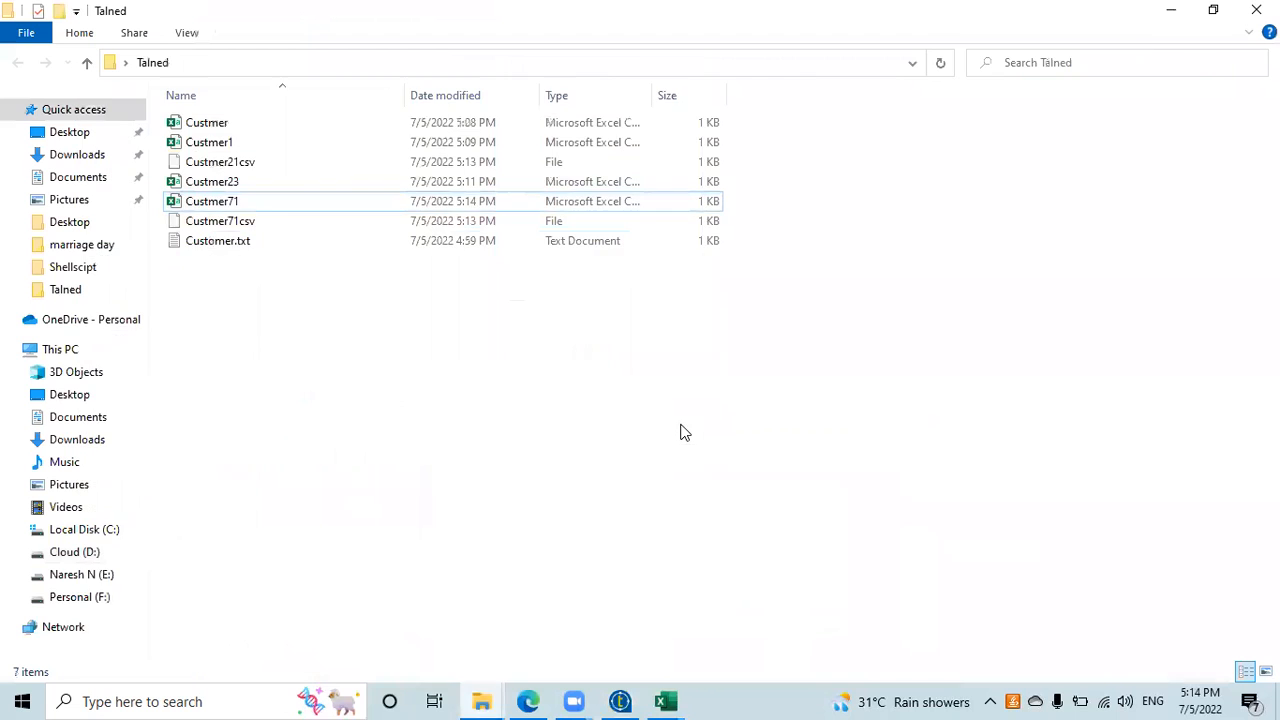
Switch back to Talend and look over the A_Basic_Job design and the available palette components.
{"action": "left_click", "coordinate": [619, 701]}
{"action": "scroll", "coordinate": [967, 167], "scroll_direction": "up", "scroll_amount": 2}
{"action": "scroll", "coordinate": [978, 190], "scroll_direction": "down", "scroll_amount": 2}
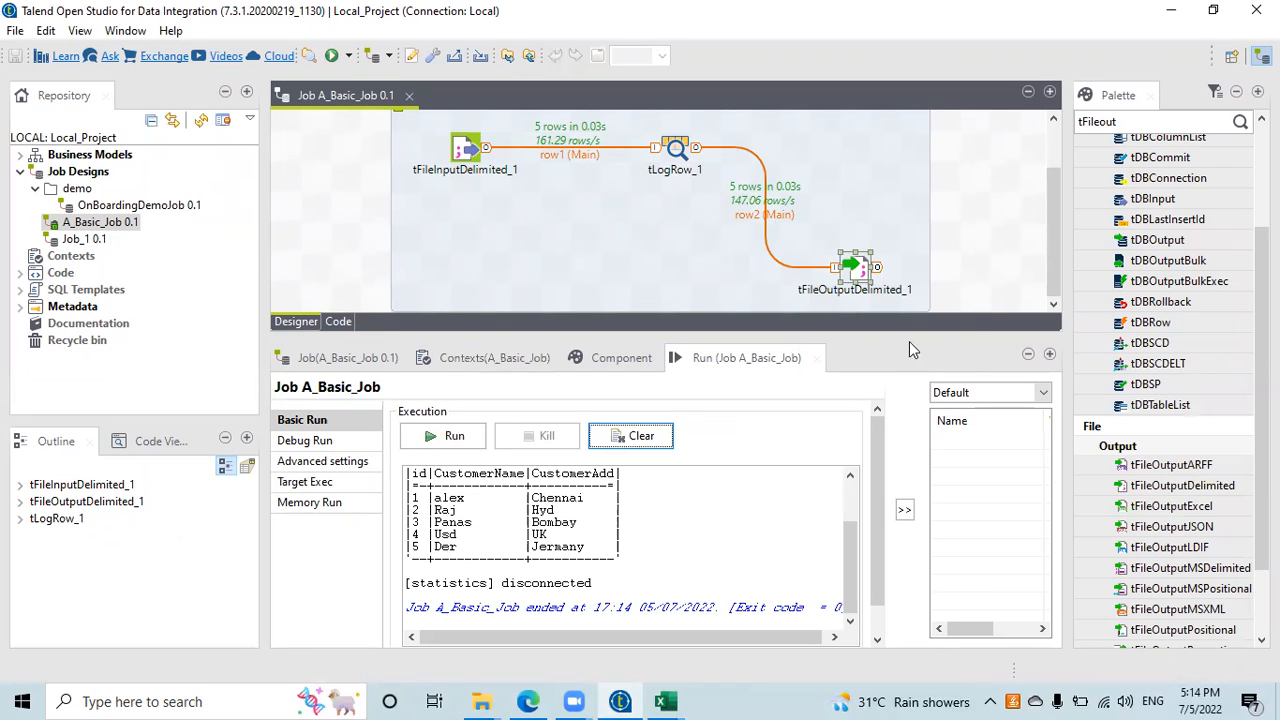
{"action": "scroll", "coordinate": [1226, 291], "scroll_direction": "up", "scroll_amount": 3}
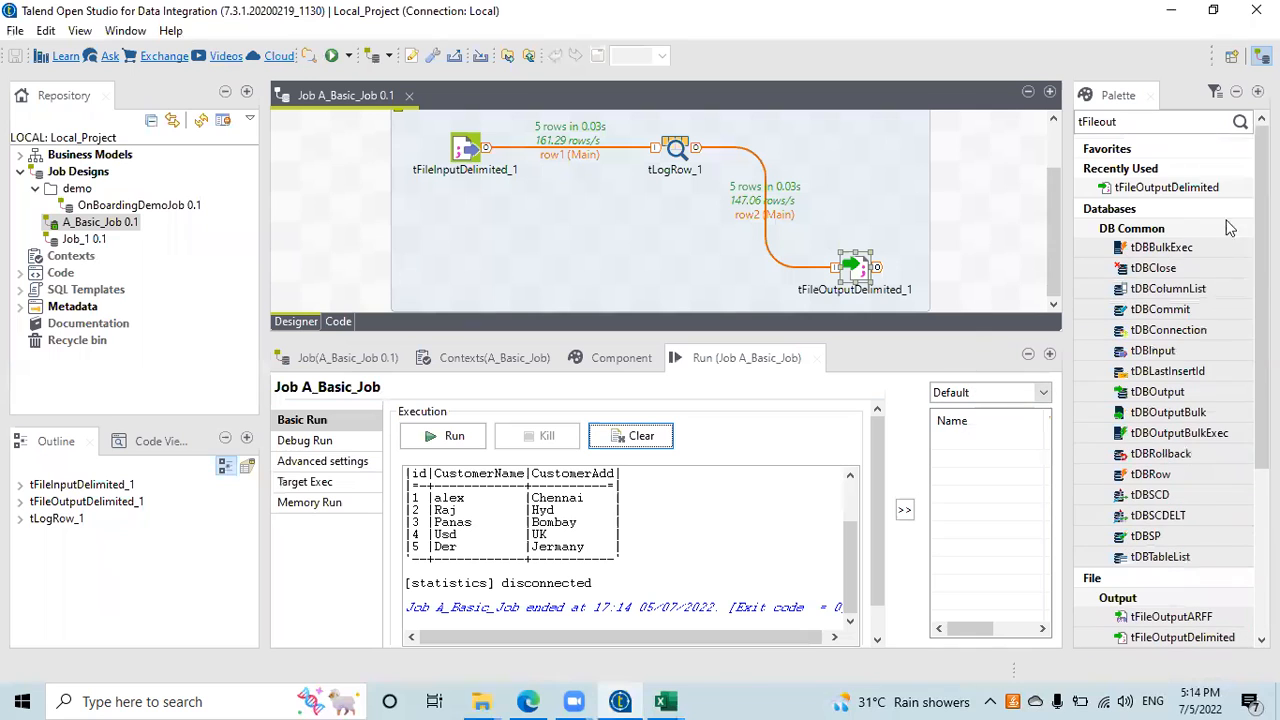
{"action": "left_click", "coordinate": [968, 179]}
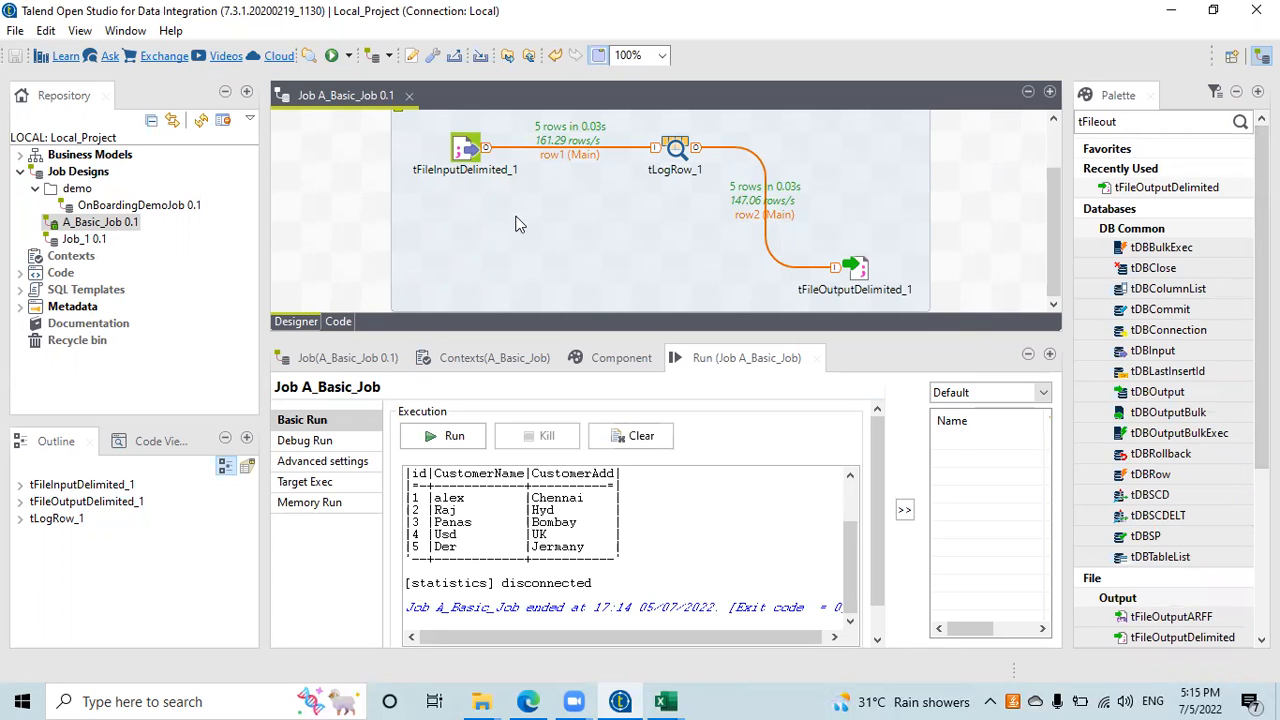
Start a new job under Job Designs, entering a provisional name and the purpose fgdfdsa.
{"action": "left_click", "coordinate": [90, 171]}
{"action": "right_click", "coordinate": [91, 171]}
{"action": "left_click", "coordinate": [287, 184]}
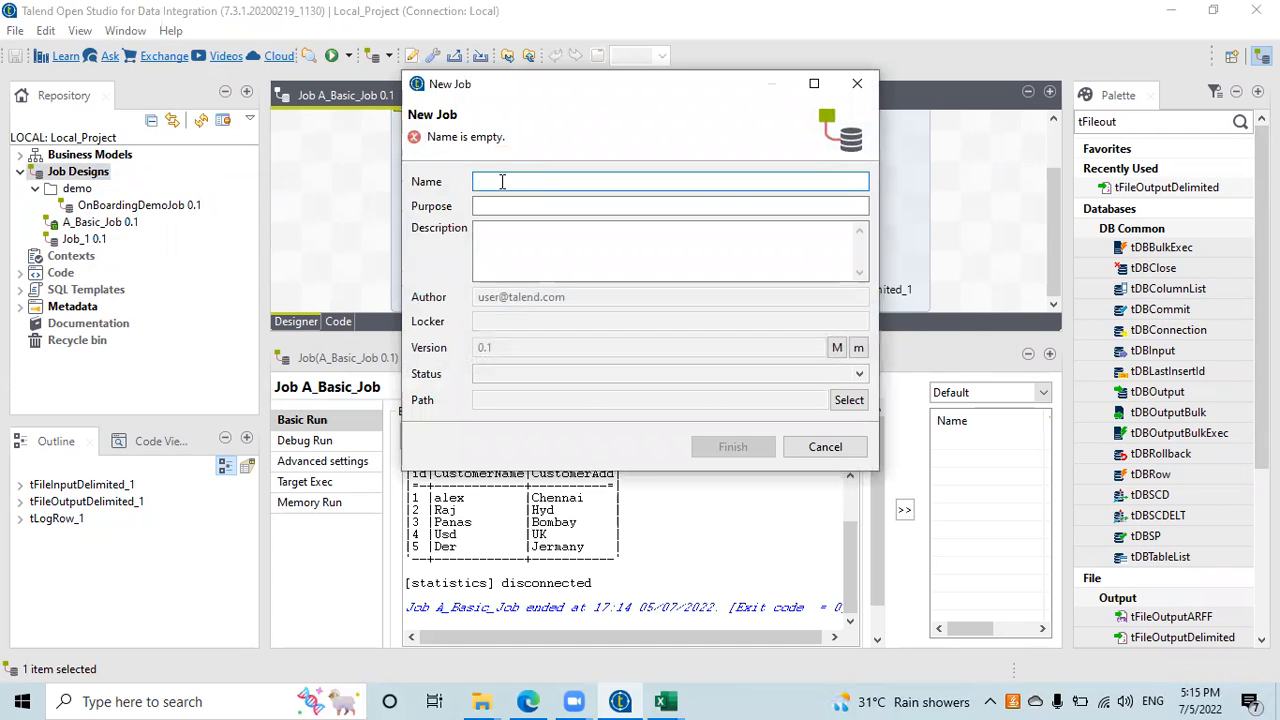
{"action": "type", "text": "De"}
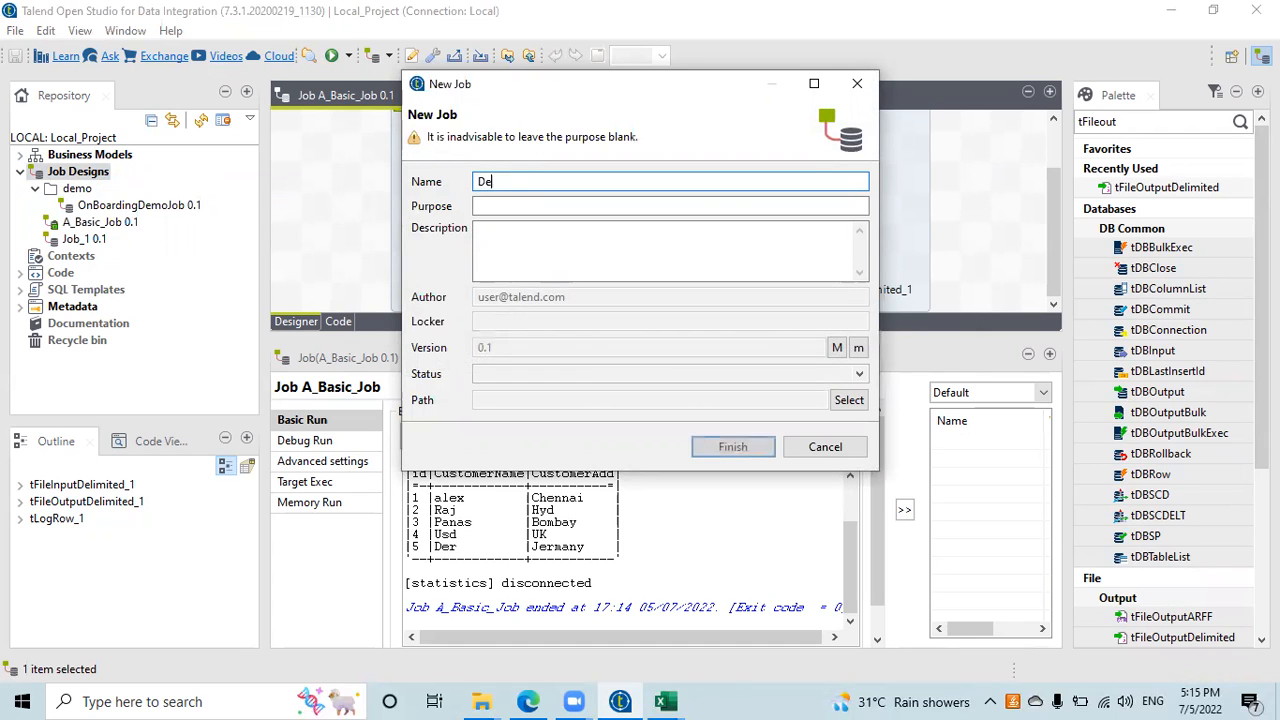
{"action": "key", "text": "BackSpace"}
{"action": "key", "text": "BackSpace"}
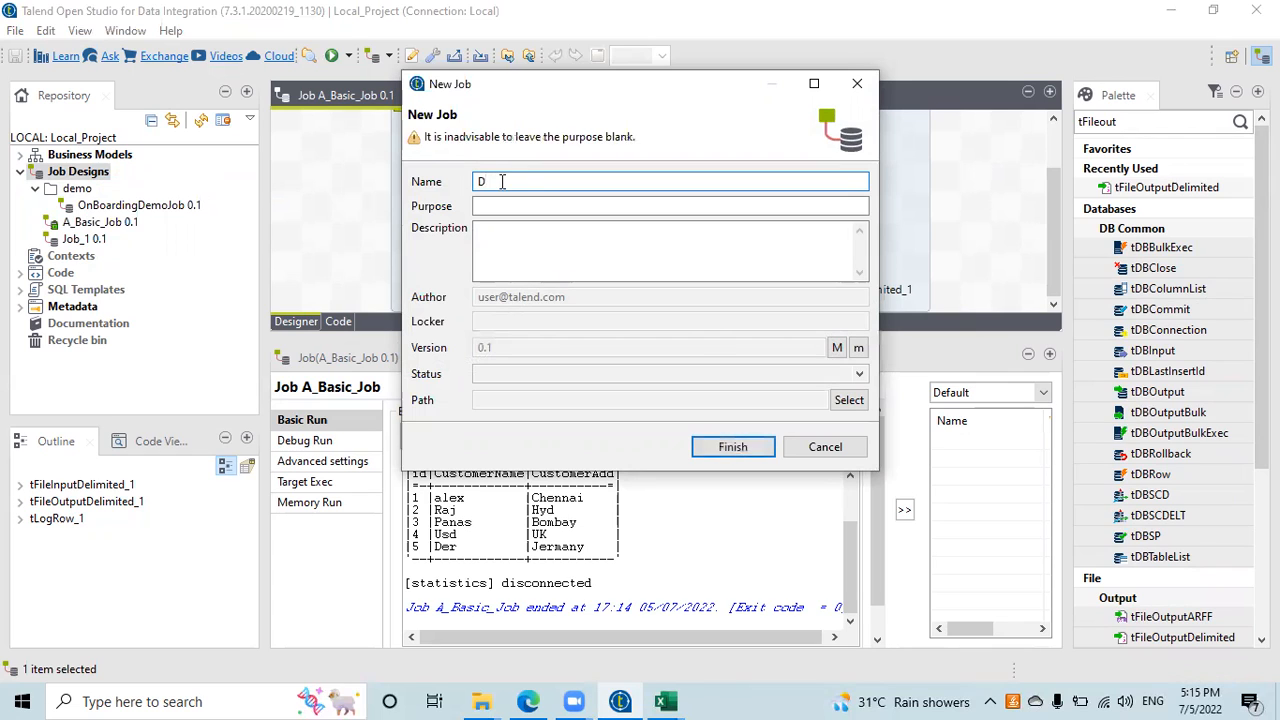
{"action": "key", "text": "BackSpace"}
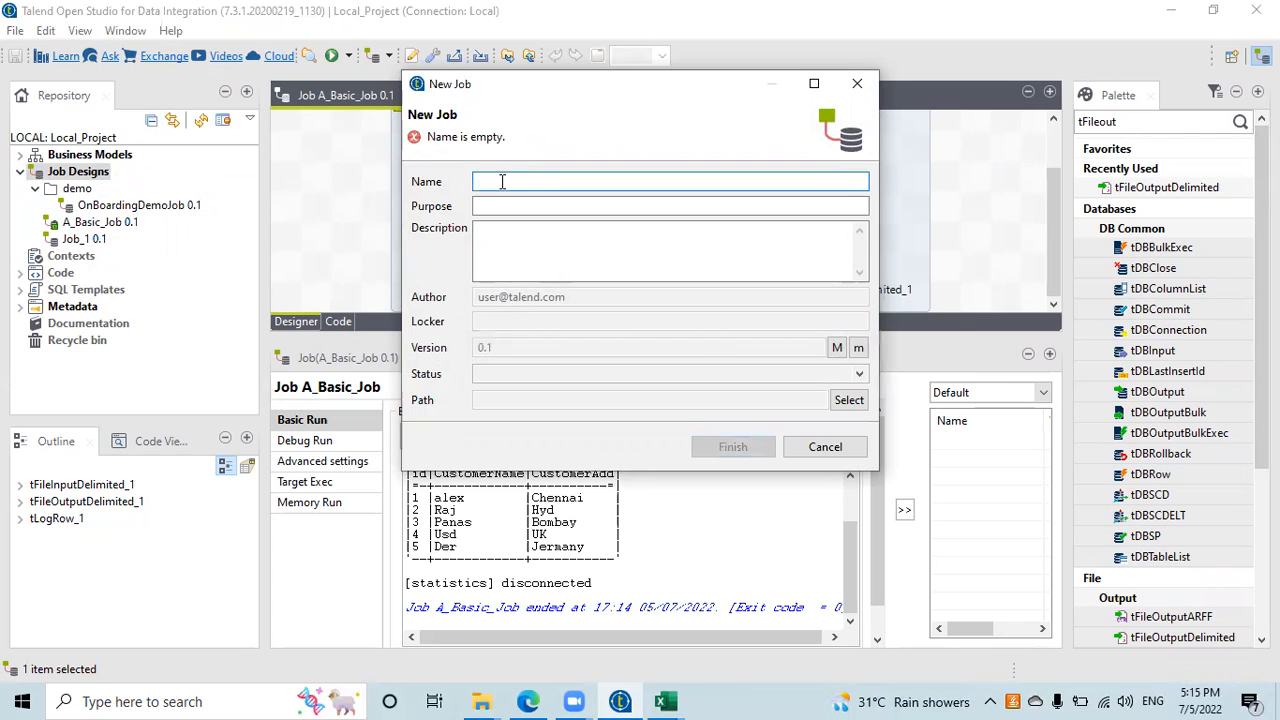
{"action": "type", "text": "Compoentns"}
{"action": "left_click", "coordinate": [503, 205]}
{"action": "type", "text": "fgdfdsa"}
Correct the new job's name to Compoentnet and create the job.
{"action": "left_click", "coordinate": [553, 181]}
{"action": "key", "text": "BackSpace"}
{"action": "key", "text": "BackSpace"}
{"action": "key", "text": "BackSpace"}
{"action": "type", "text": "net"}
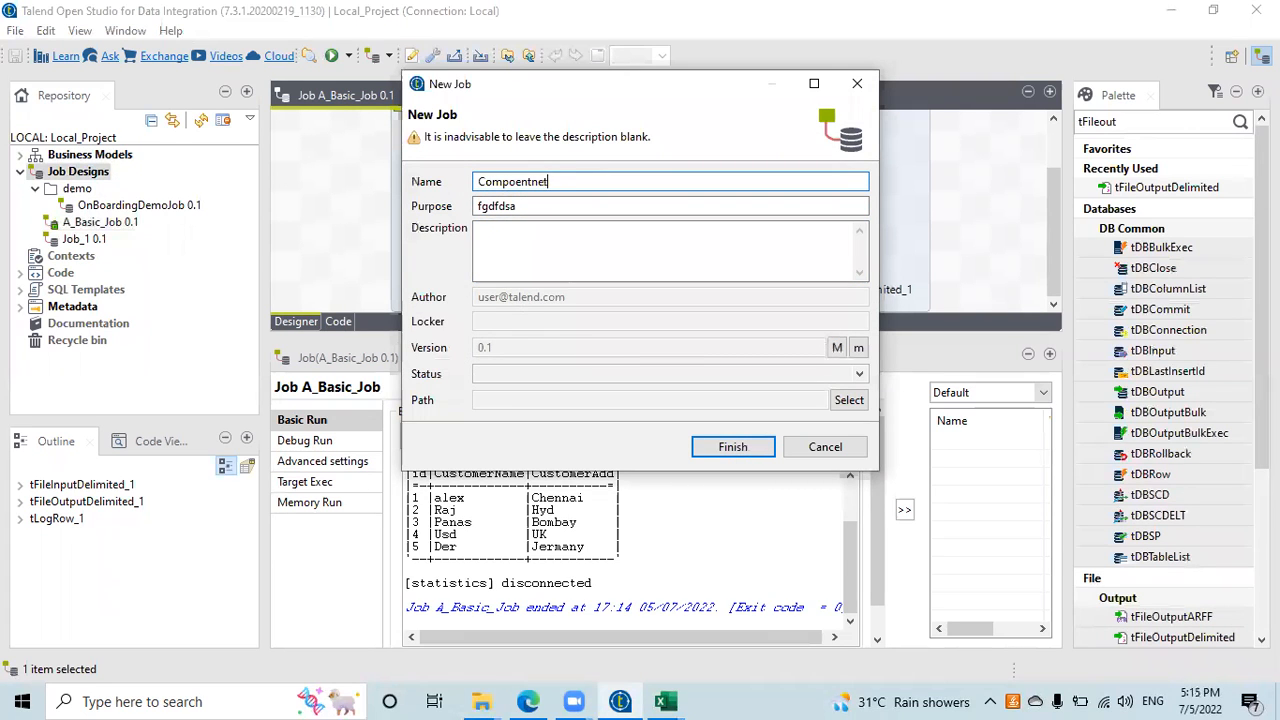
{"action": "left_click", "coordinate": [735, 447]}
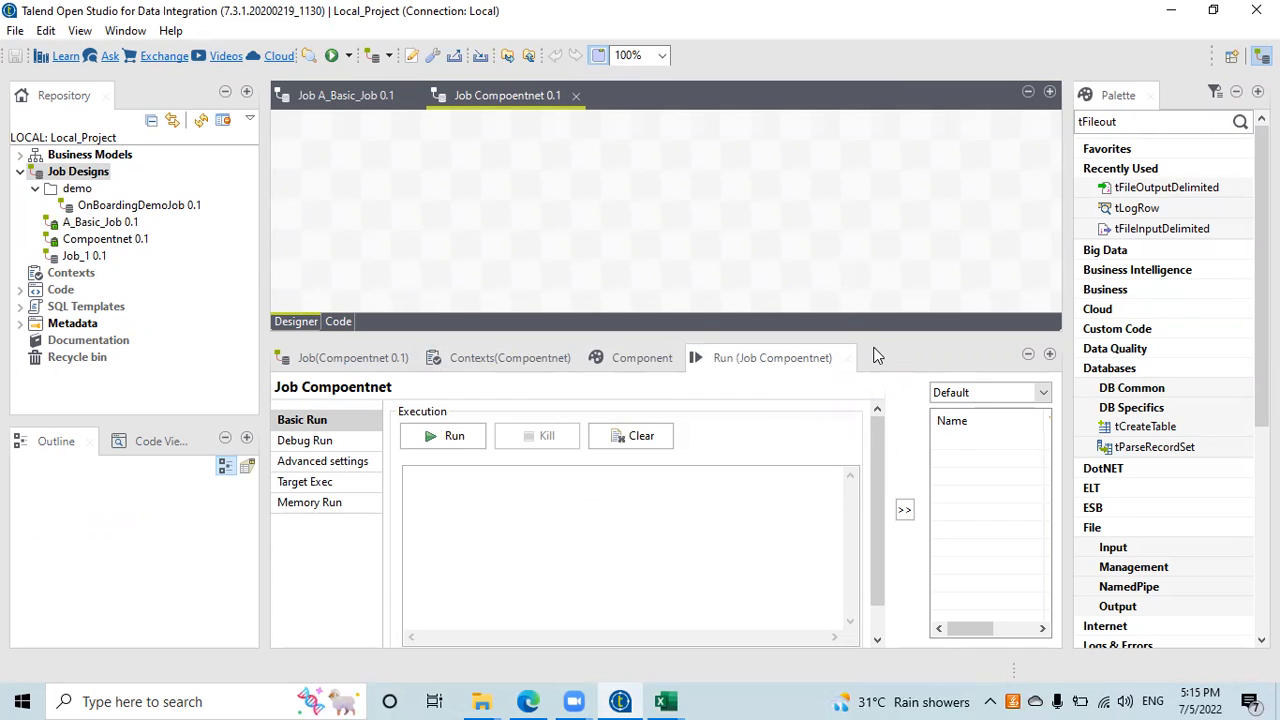
Find the tMap component in the palette by searching for tmap, and place it on the Compoentnet job canvas.
{"action": "scroll", "coordinate": [1181, 433], "scroll_direction": "down", "scroll_amount": 5}
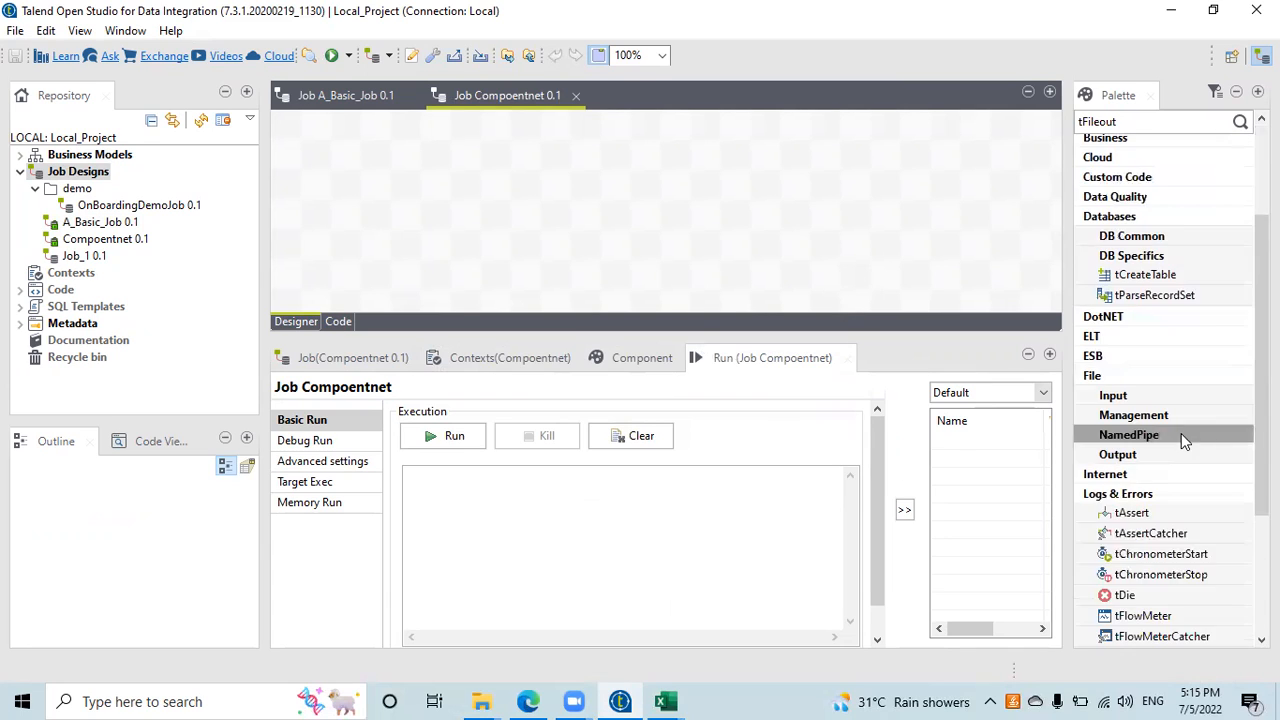
{"action": "scroll", "coordinate": [1179, 439], "scroll_direction": "up", "scroll_amount": 5}
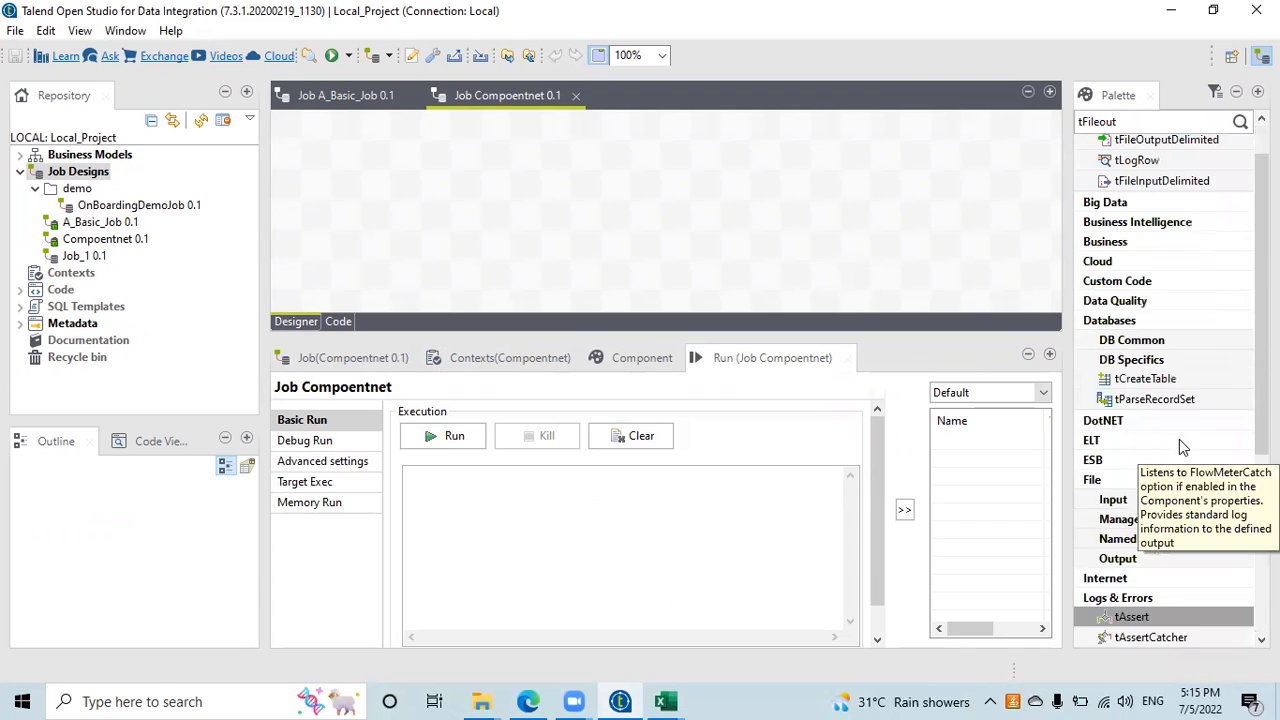
{"action": "double_click", "coordinate": [1128, 120]}
{"action": "type", "text": "tmap"}
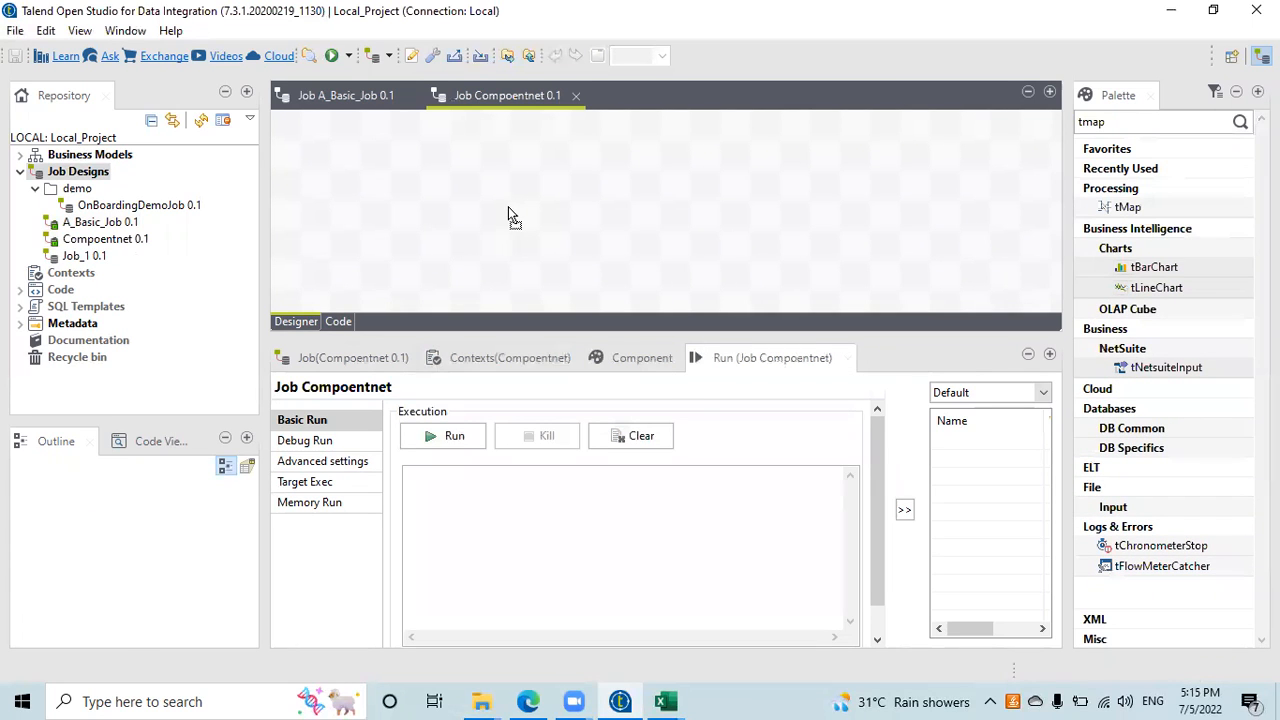
{"action": "left_click_drag", "start_coordinate": [587, 218], "coordinate": [586, 216]}
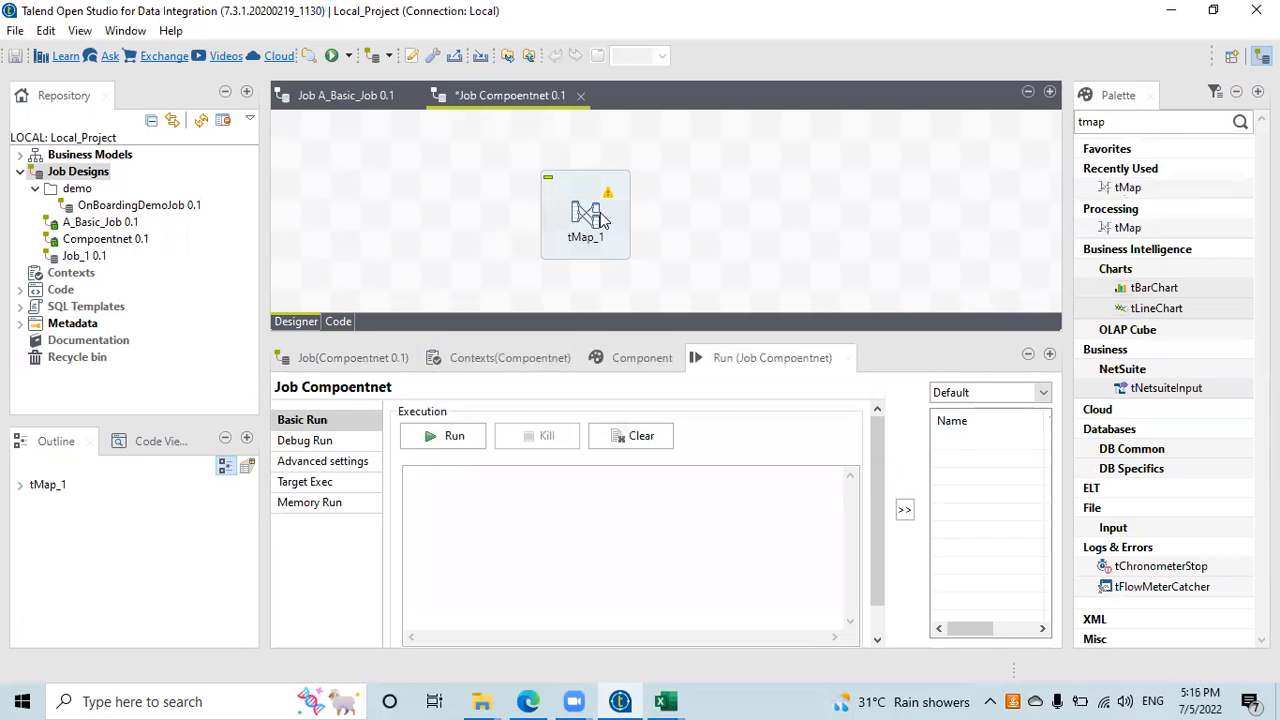
Filter the palette by tFilei and place a tFileInputDelimited component up and to the left of tMap_1.
{"action": "left_click", "coordinate": [1110, 509]}
{"action": "left_click", "coordinate": [1110, 509]}
{"action": "left_click", "coordinate": [1128, 527]}
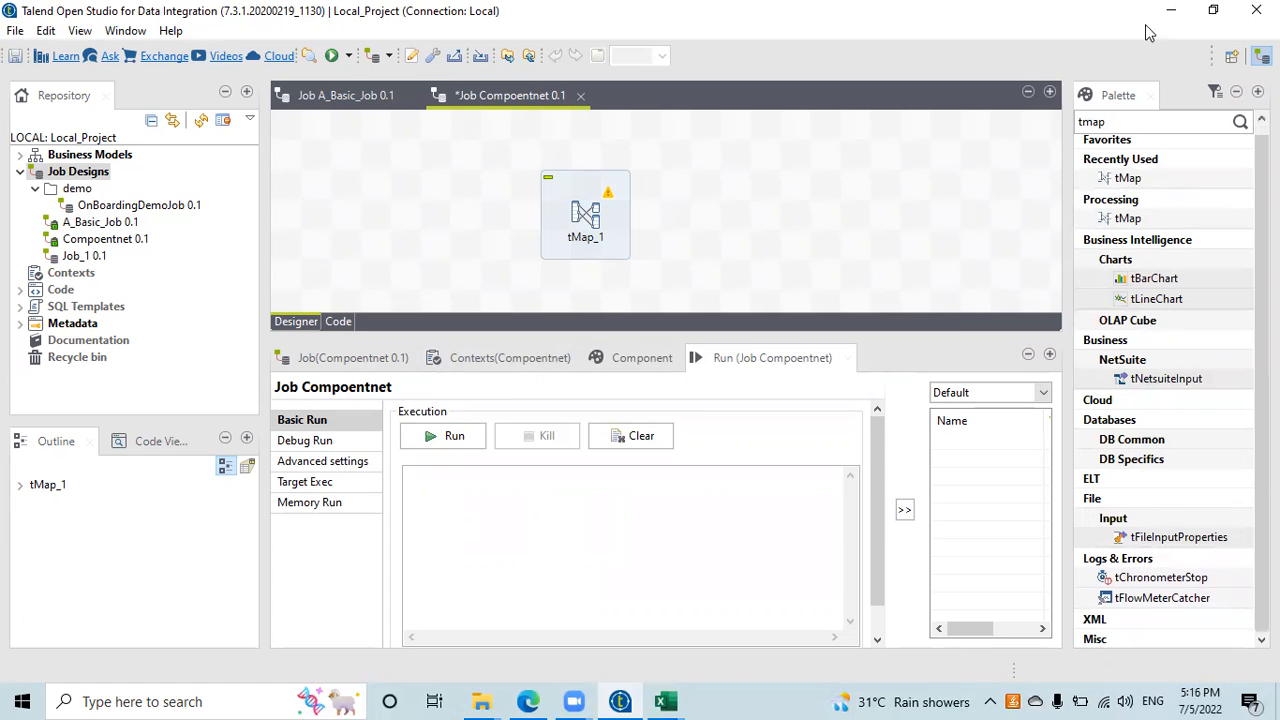
{"action": "left_click_drag", "start_coordinate": [1166, 124], "coordinate": [900, 110]}
{"action": "type", "text": "tFilei"}
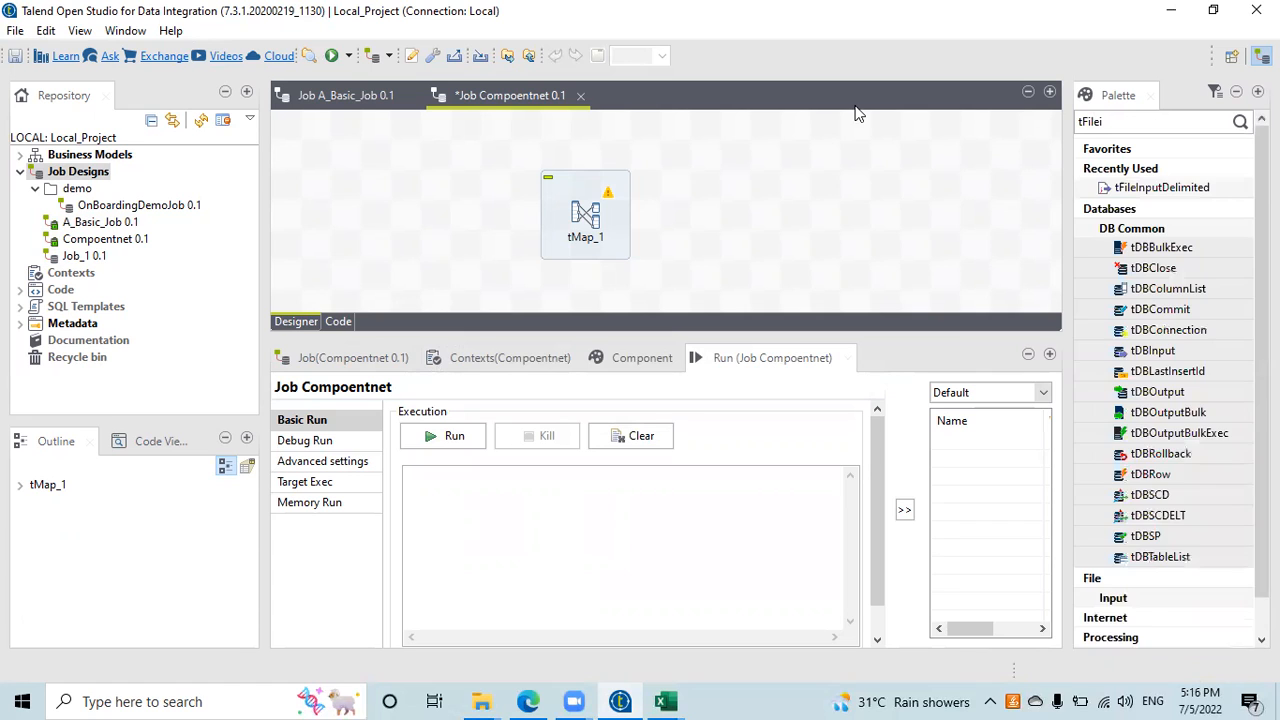
{"action": "scroll", "coordinate": [1190, 572], "scroll_direction": "down", "scroll_amount": 5}
{"action": "left_click_drag", "start_coordinate": [1192, 287], "coordinate": [398, 172]}
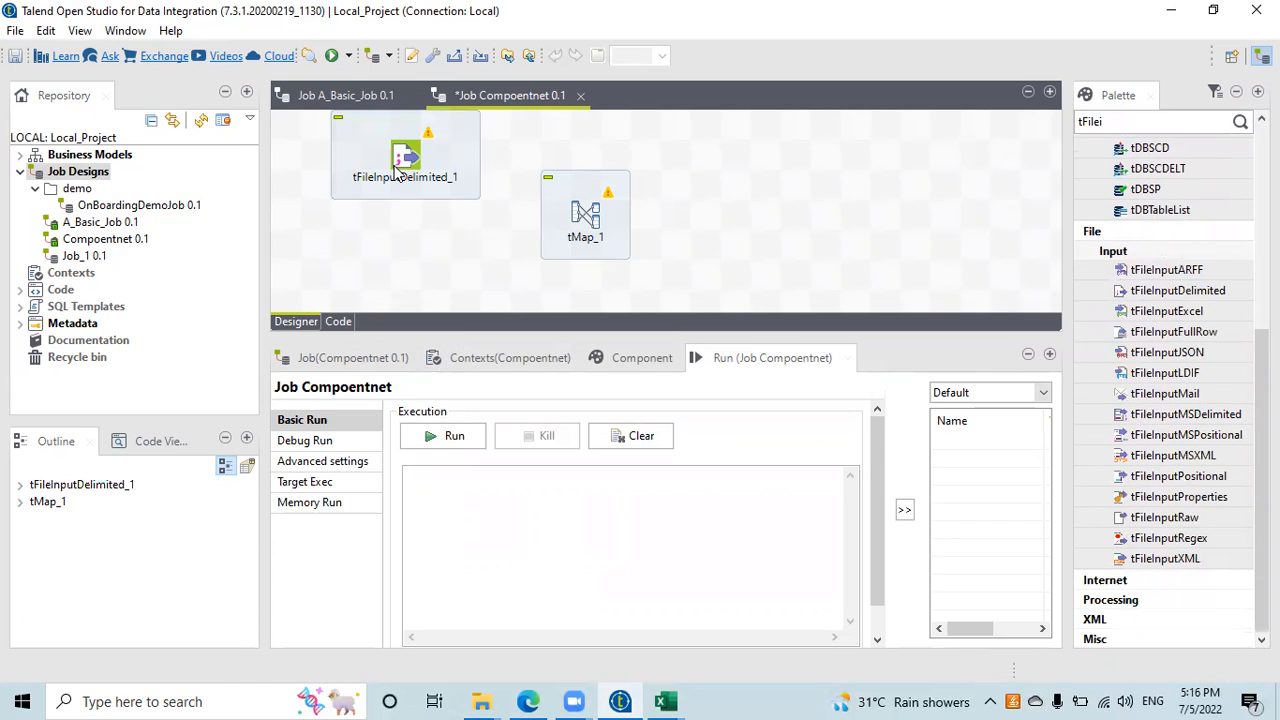
Add a tLogRow component found by searching for tlogrow, and connect tFileInputDelimited_1 to it with a Main row.
{"action": "scroll", "coordinate": [1090, 189], "scroll_direction": "up", "scroll_amount": 6}
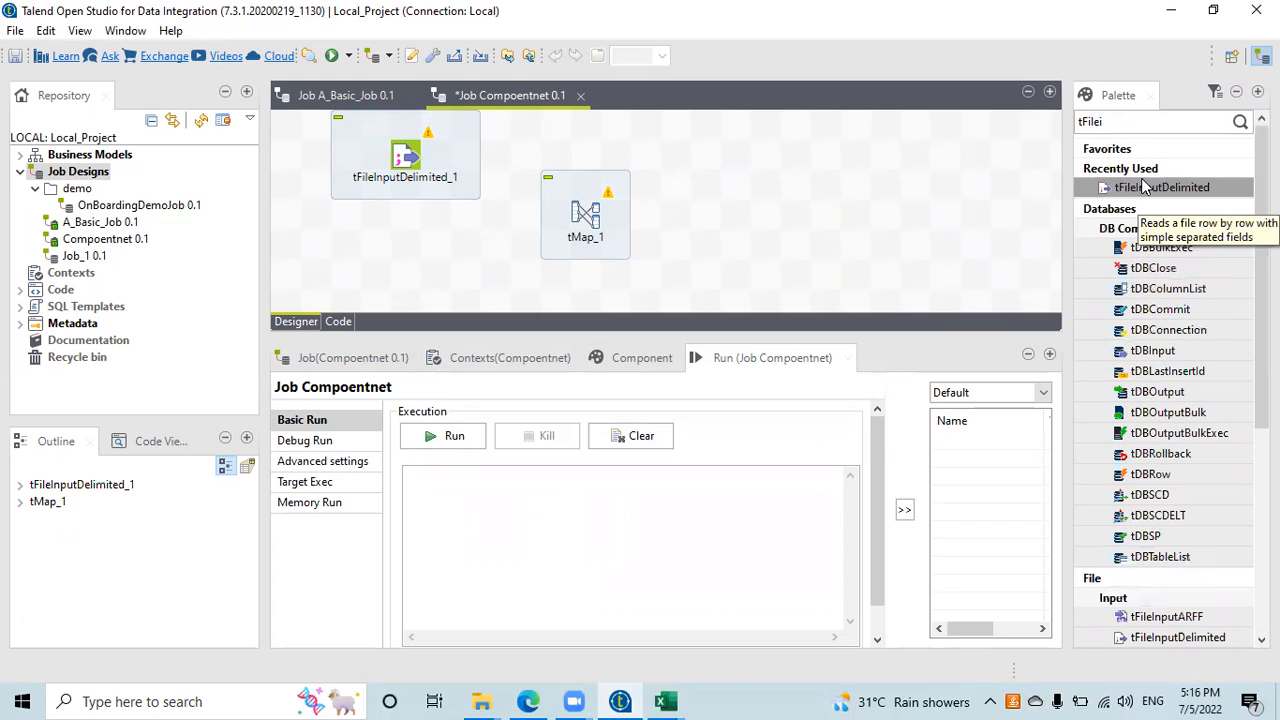
{"action": "left_click", "coordinate": [1122, 168]}
{"action": "left_click_drag", "start_coordinate": [1135, 121], "coordinate": [1025, 121]}
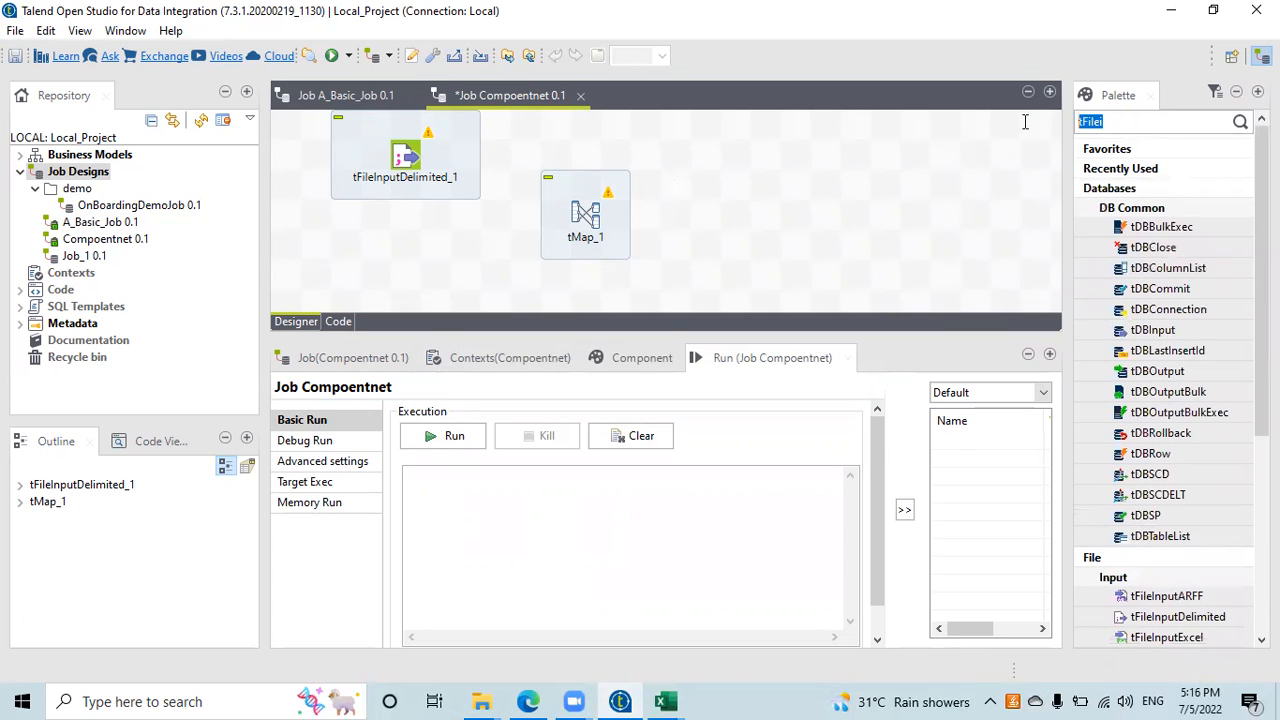
{"action": "type", "text": "tlogrow"}
{"action": "left_click_drag", "start_coordinate": [1137, 262], "coordinate": [686, 175]}
{"action": "left_click_drag", "start_coordinate": [600, 188], "coordinate": [630, 218]}
{"action": "left_click", "coordinate": [410, 156]}
{"action": "left_click_drag", "start_coordinate": [428, 156], "coordinate": [702, 157]}
Shift the linked input and log components down and right, and position tMap_1 just below the row1 link.
{"action": "left_click_drag", "start_coordinate": [617, 216], "coordinate": [952, 201]}
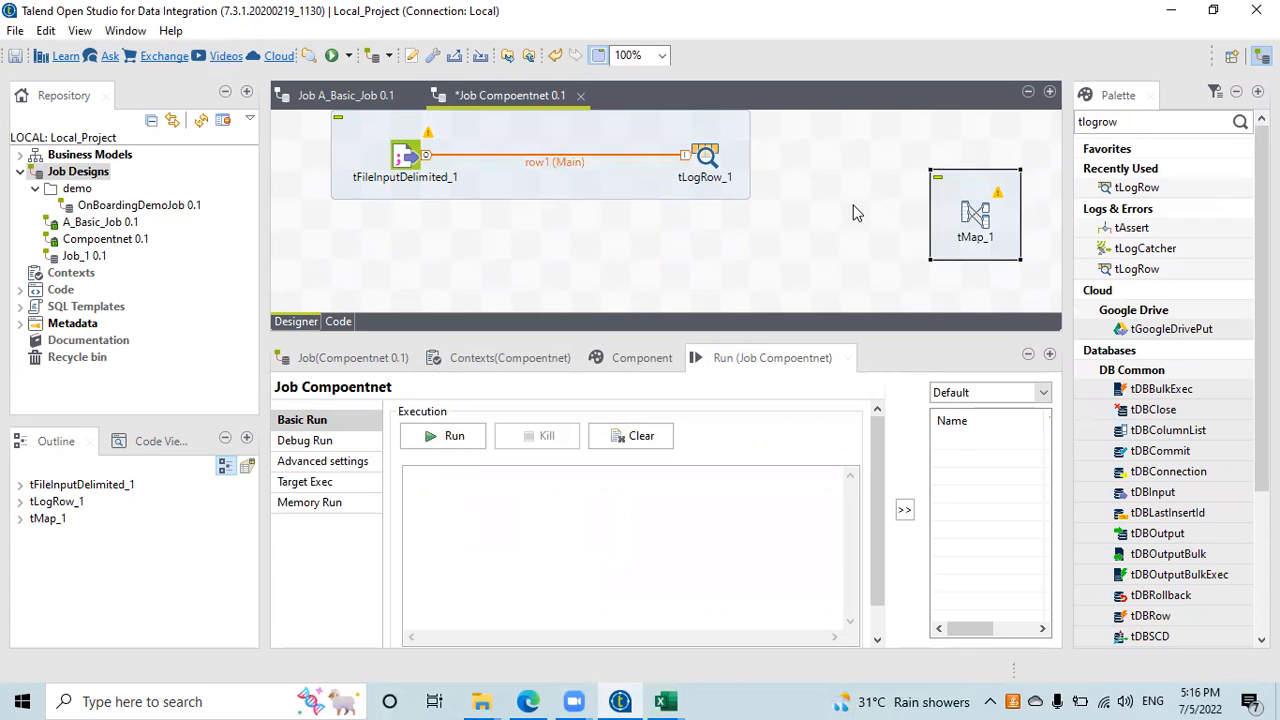
{"action": "left_click_drag", "start_coordinate": [572, 130], "coordinate": [632, 190]}
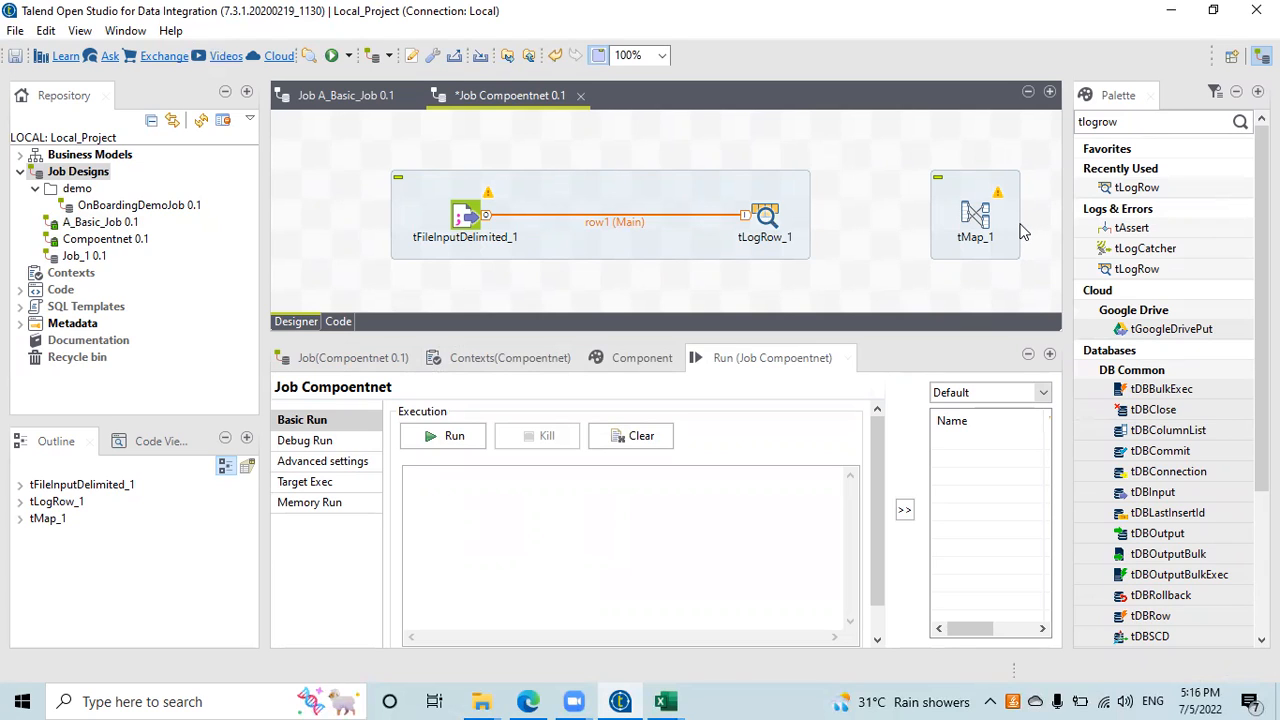
{"action": "left_click", "coordinate": [972, 218]}
{"action": "left_click_drag", "start_coordinate": [984, 212], "coordinate": [655, 276]}
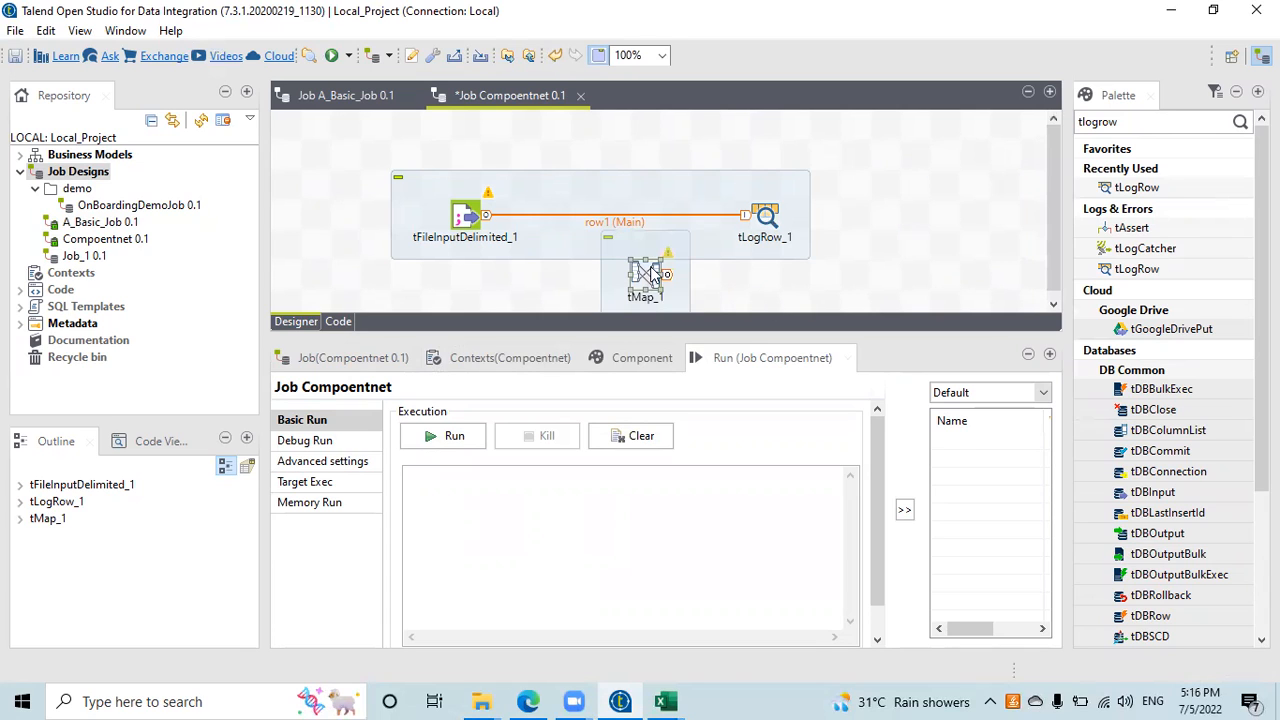
Reroute row1 from tLogRow_1 into tMap_1, and link tMap_1 to tLogRow_1 with an output named Outpu1.
{"action": "left_click", "coordinate": [746, 218]}
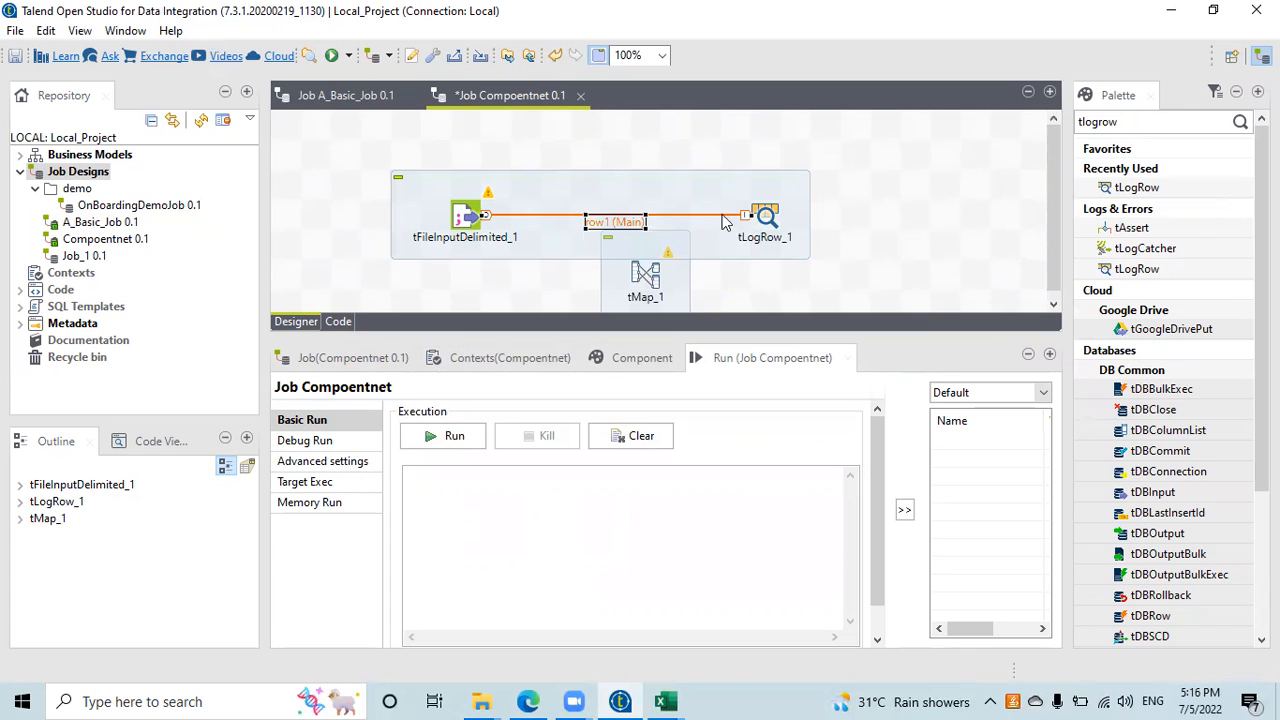
{"action": "mouse_move", "coordinate": [746, 213]}
{"action": "left_mouse_down"}
{"action": "mouse_move", "coordinate": [609, 274]}
{"action": "mouse_move", "coordinate": [660, 276]}
{"action": "mouse_move", "coordinate": [787, 205]}
{"action": "mouse_move", "coordinate": [757, 205]}
{"action": "left_mouse_up"}
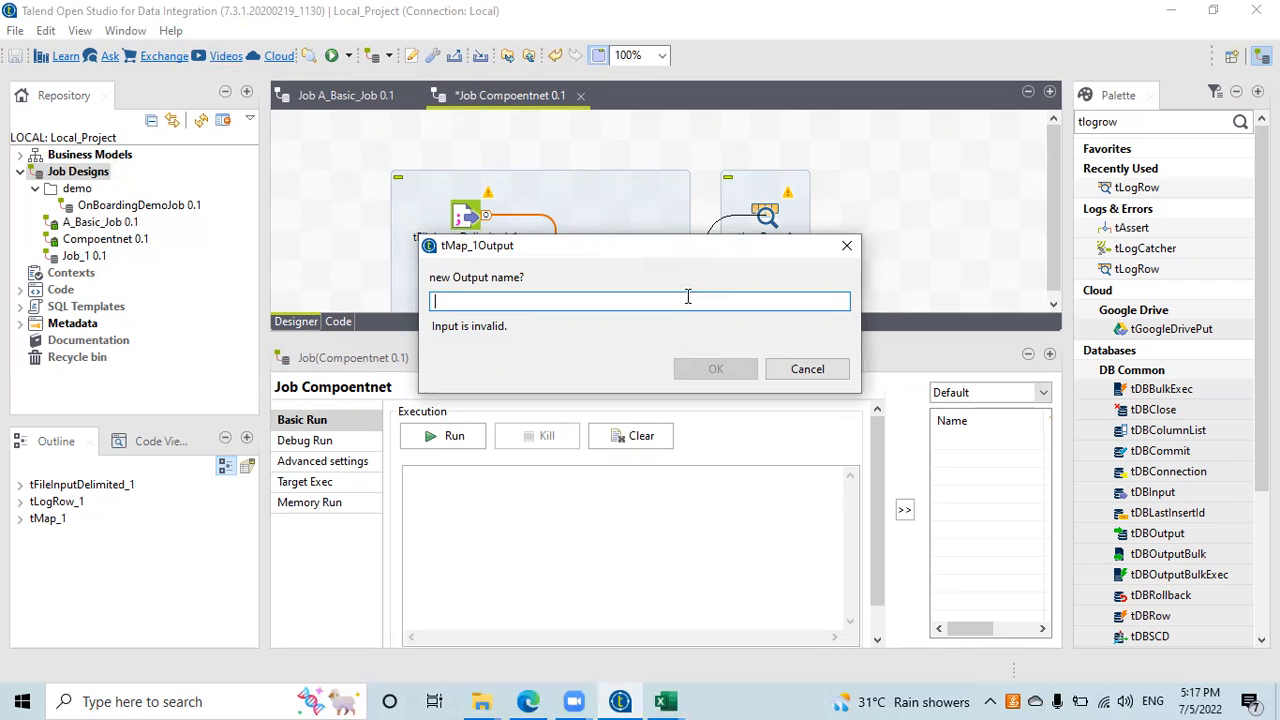
{"action": "type", "text": "Output1"}
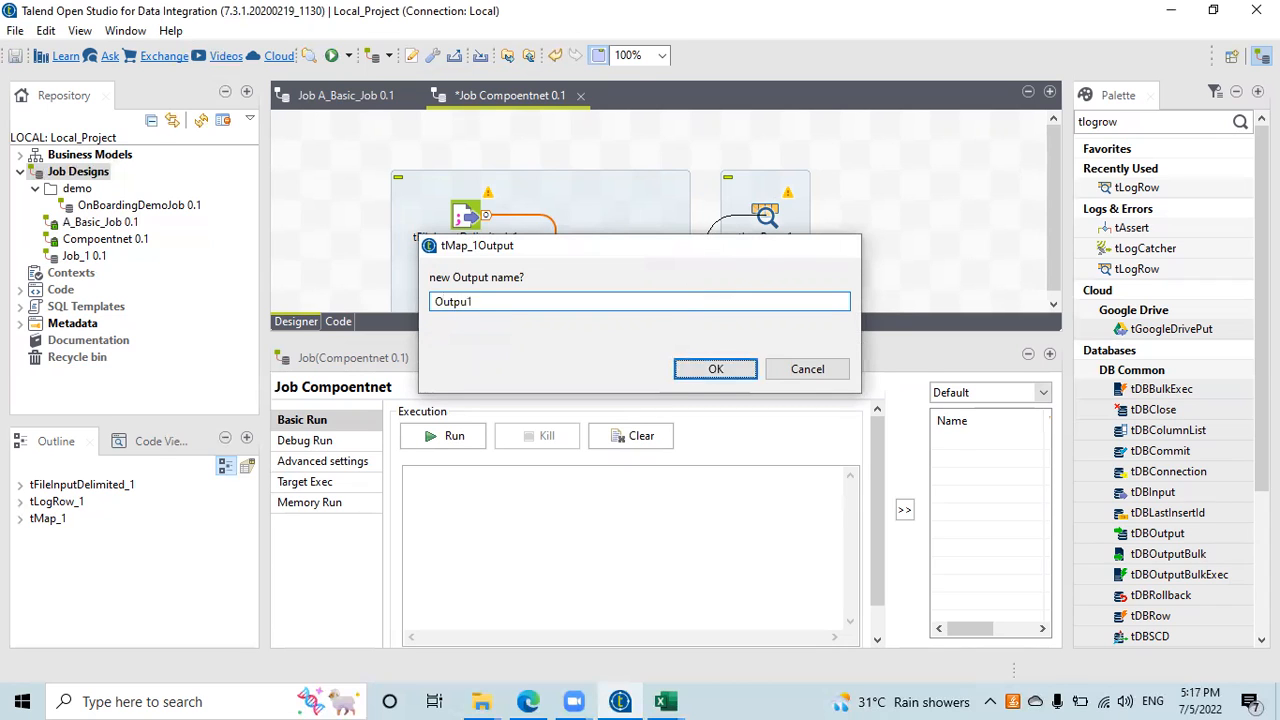
{"action": "key", "text": "Return"}
Line up tMap_1 and tLogRow_1 in one straight row with the input component, and enlarge the design area downwards.
{"action": "left_click_drag", "start_coordinate": [765, 216], "coordinate": [915, 186]}
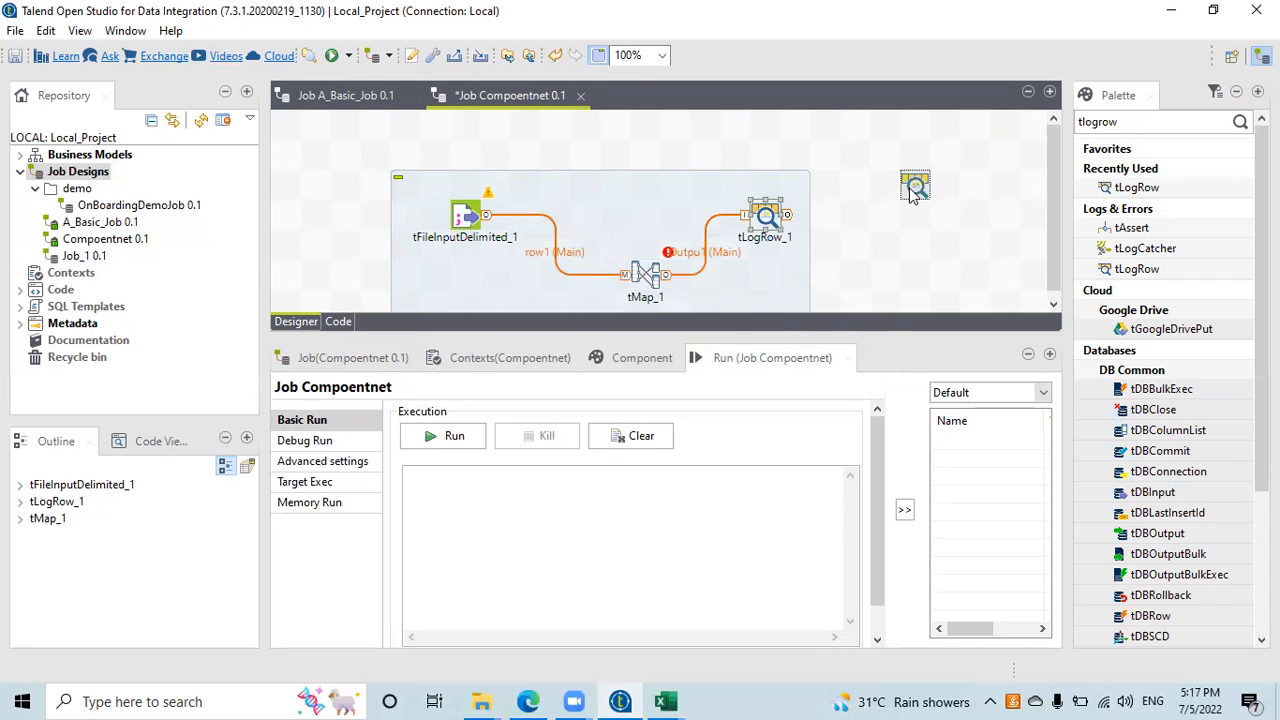
{"action": "left_click_drag", "start_coordinate": [650, 276], "coordinate": [699, 228]}
{"action": "left_click_drag", "start_coordinate": [911, 190], "coordinate": [942, 221]}
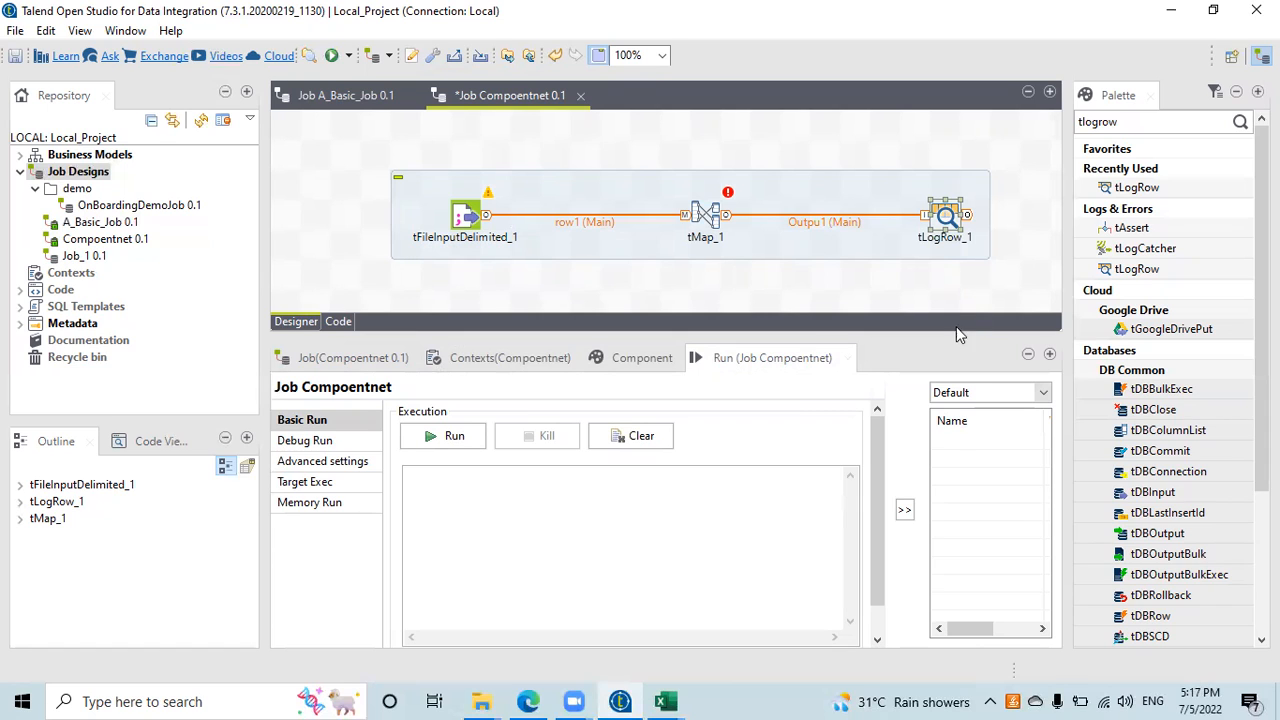
{"action": "left_click_drag", "start_coordinate": [956, 334], "coordinate": [950, 488]}
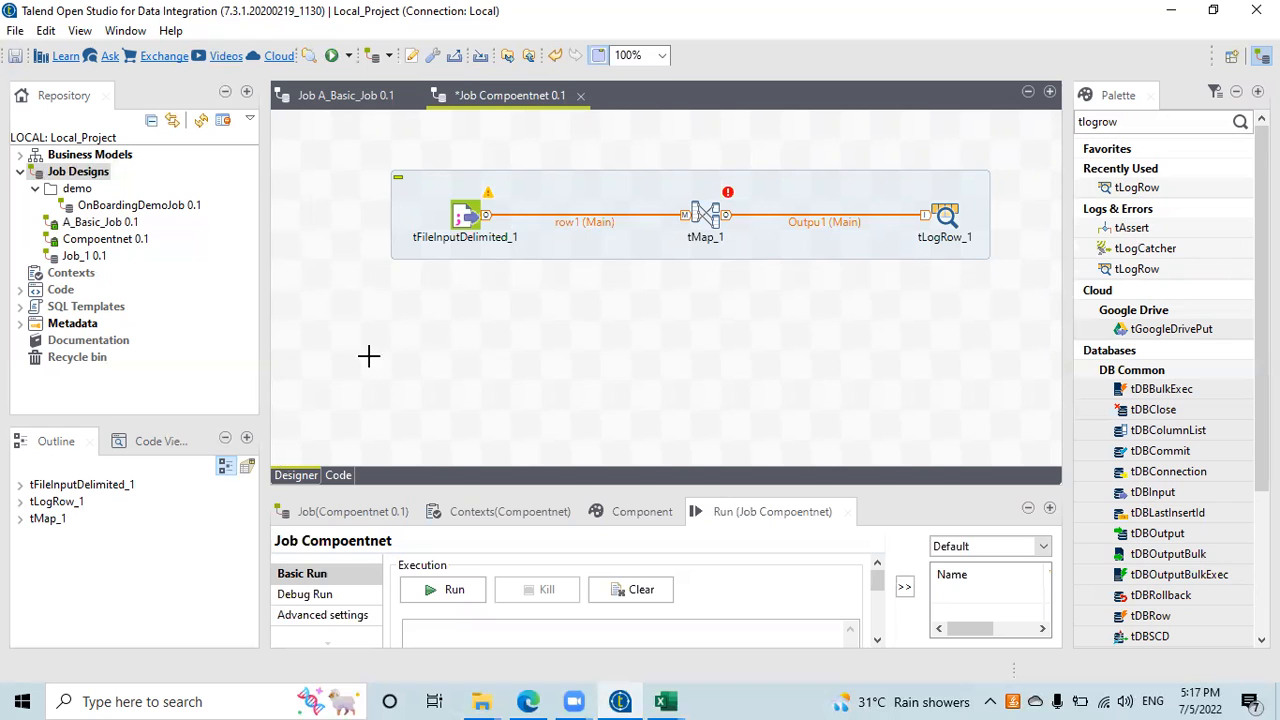
Add tFileOutputDelimited, tMap and tLogRow components directly on the canvas below the first flow, with tLogRow_2 moved further right.
{"action": "type", "text": "tFileOutputDelimited"}
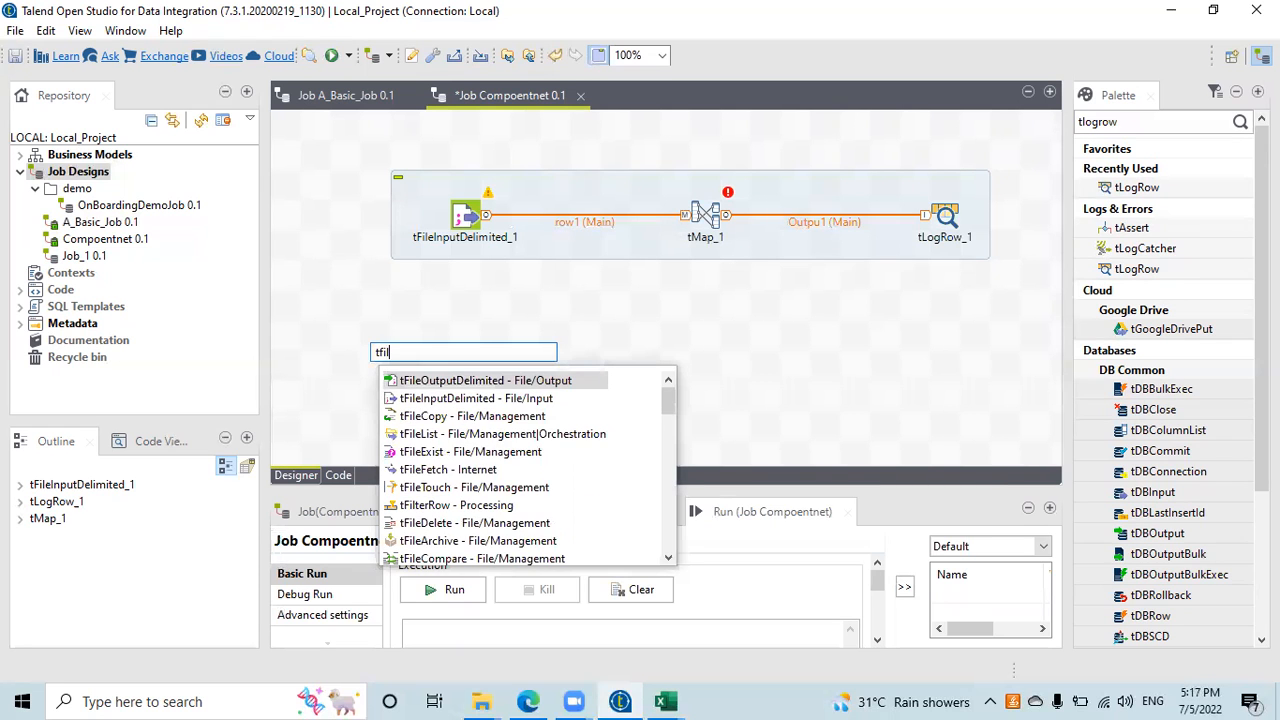
{"action": "key", "text": "Return"}
{"action": "left_click", "coordinate": [530, 368]}
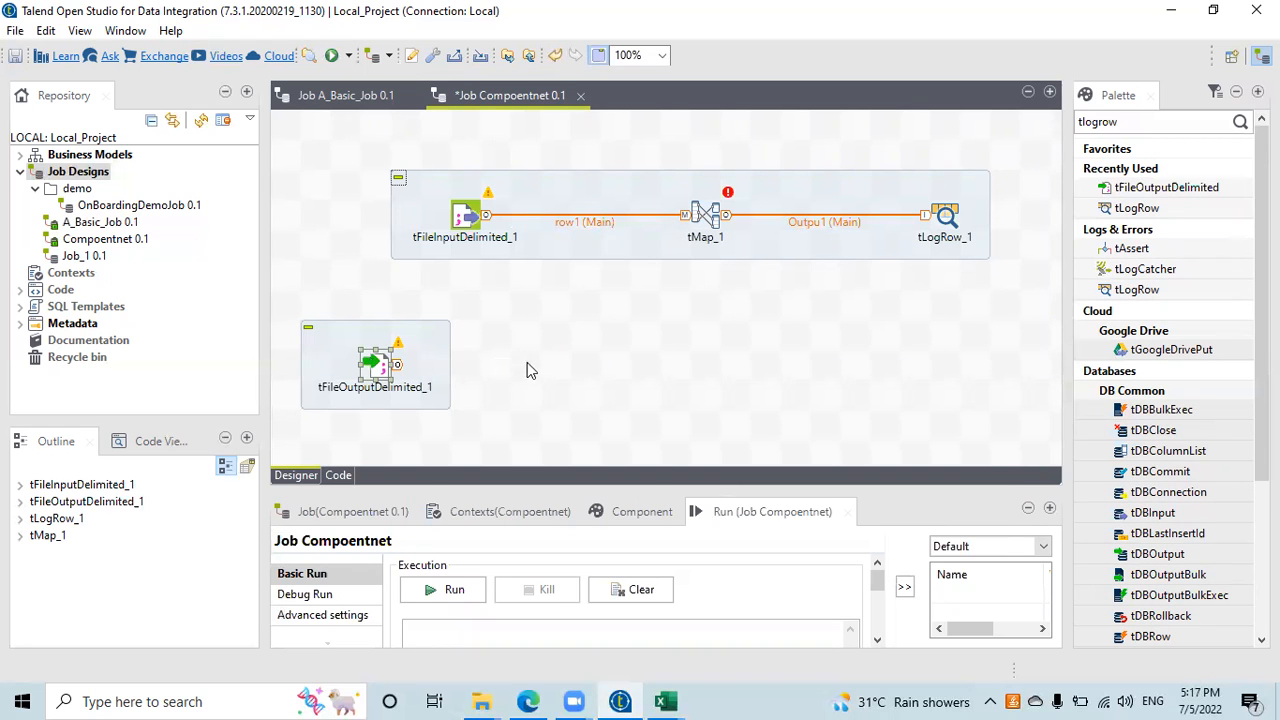
{"action": "type", "text": "tMap"}
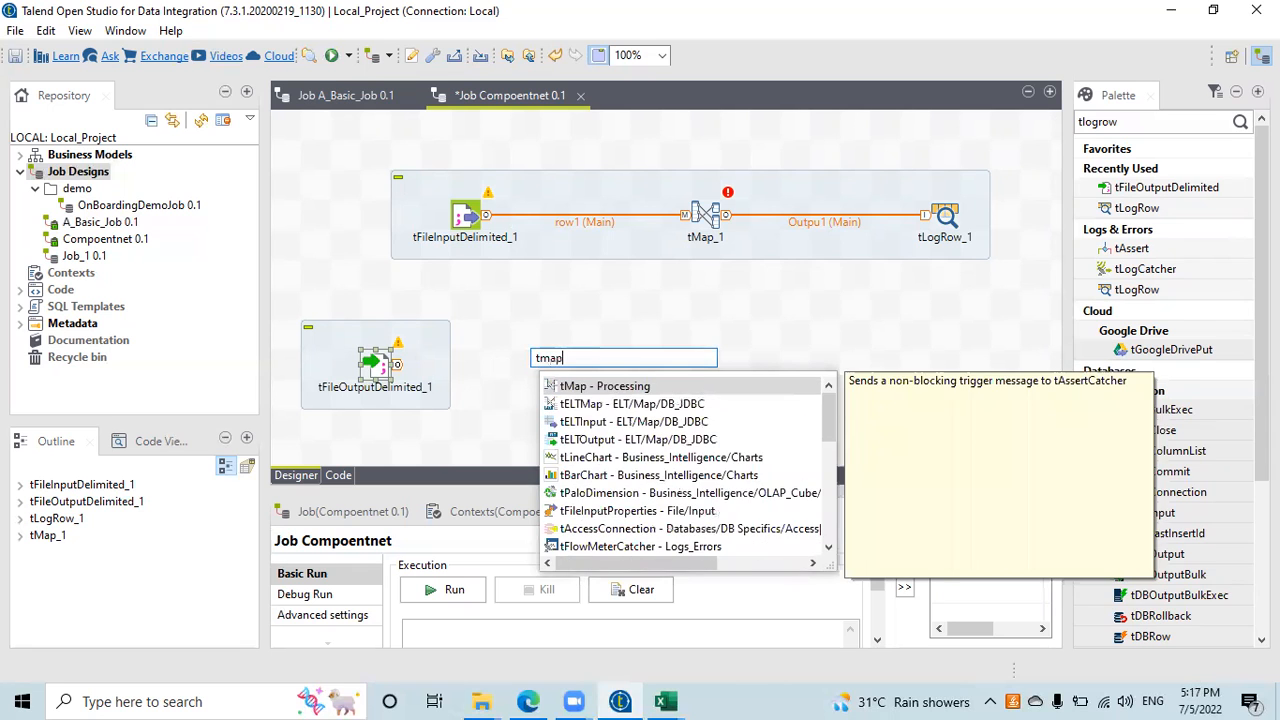
{"action": "key", "text": "Return"}
{"action": "type", "text": "tLogRow"}
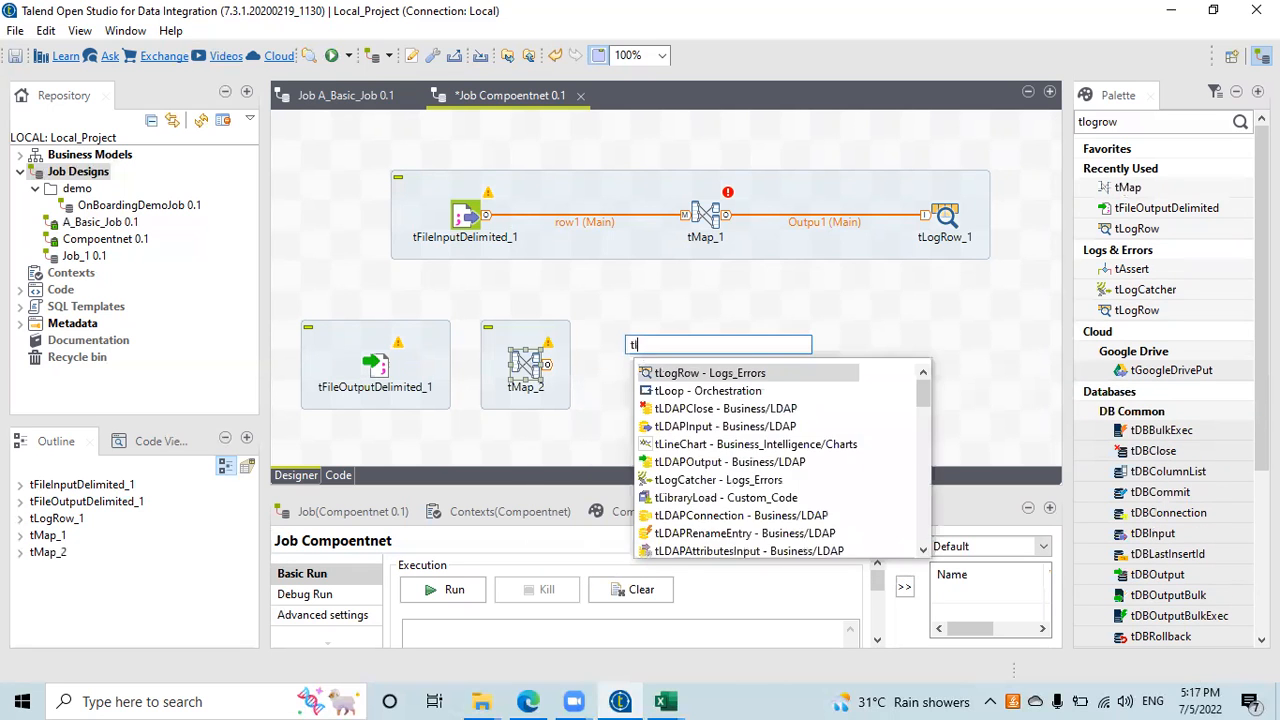
{"action": "key", "text": "Return"}
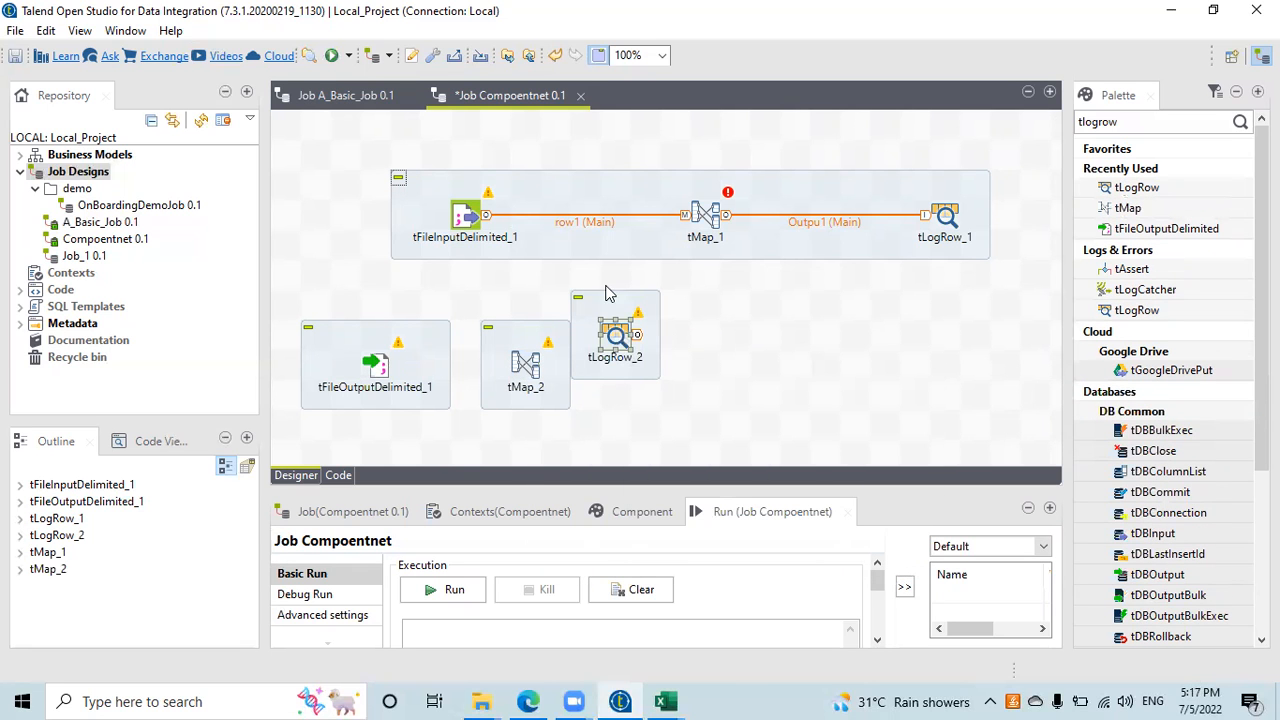
{"action": "left_click_drag", "start_coordinate": [647, 318], "coordinate": [767, 318]}
{"action": "left_click", "coordinate": [372, 366]}
{"action": "left_click_drag", "start_coordinate": [397, 364], "coordinate": [542, 370]}
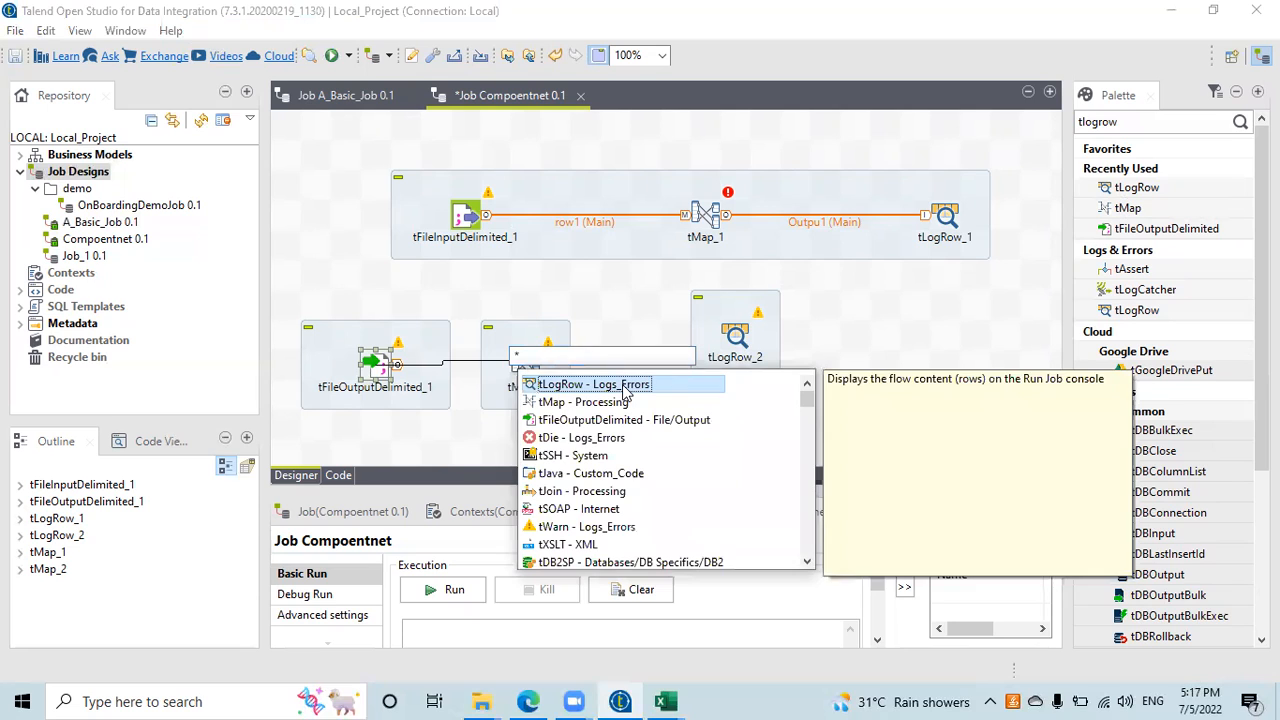
{"action": "left_click", "coordinate": [466, 443]}
Connect tFileOutputDelimited_1 to tMap_2 and tMap_2 to tLogRow_2 through an output named Output2, spacing the components out.
{"action": "left_click_drag", "start_coordinate": [543, 344], "coordinate": [603, 344]}
{"action": "left_click", "coordinate": [378, 364]}
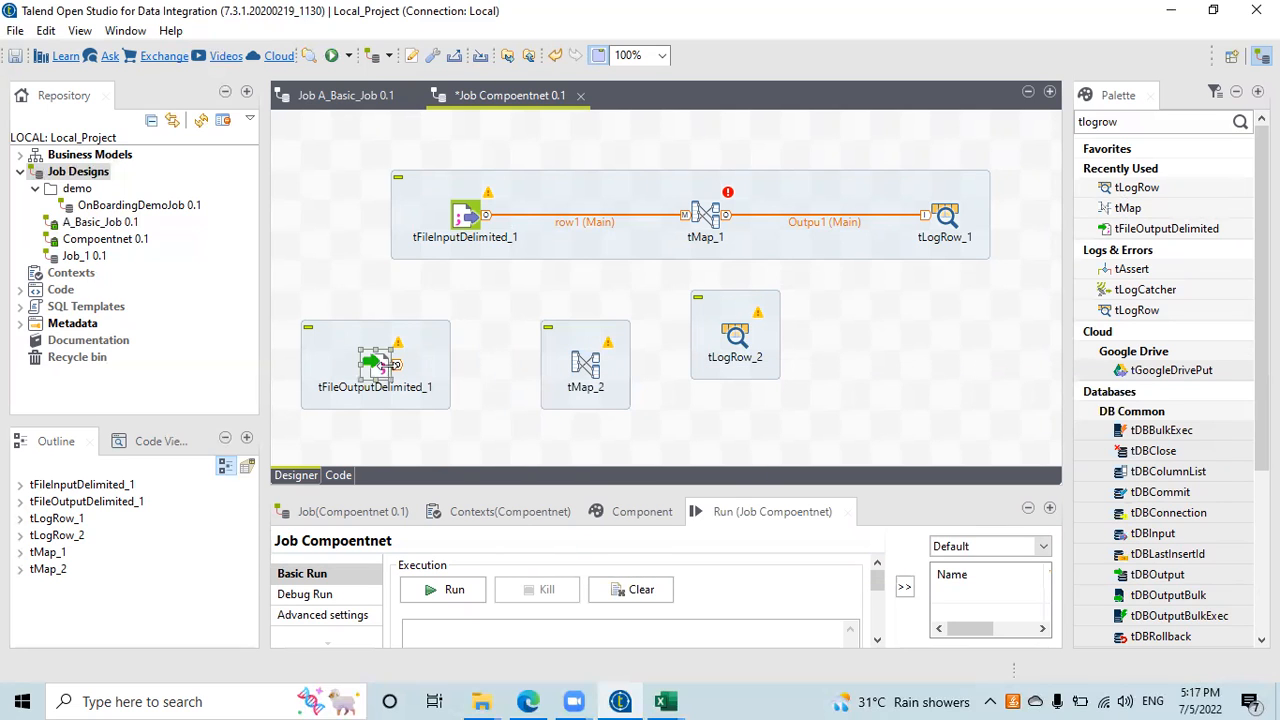
{"action": "left_click_drag", "start_coordinate": [399, 367], "coordinate": [741, 344]}
{"action": "left_click", "coordinate": [603, 370]}
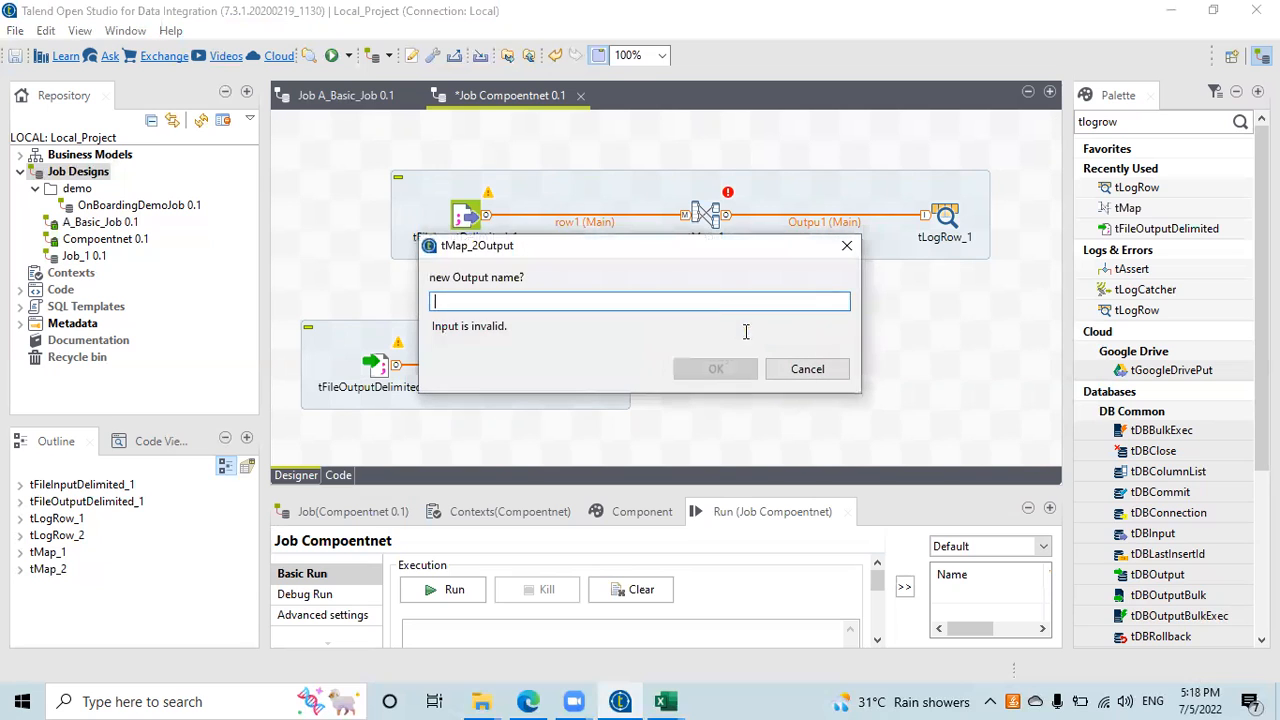
{"action": "type", "text": "Output2"}
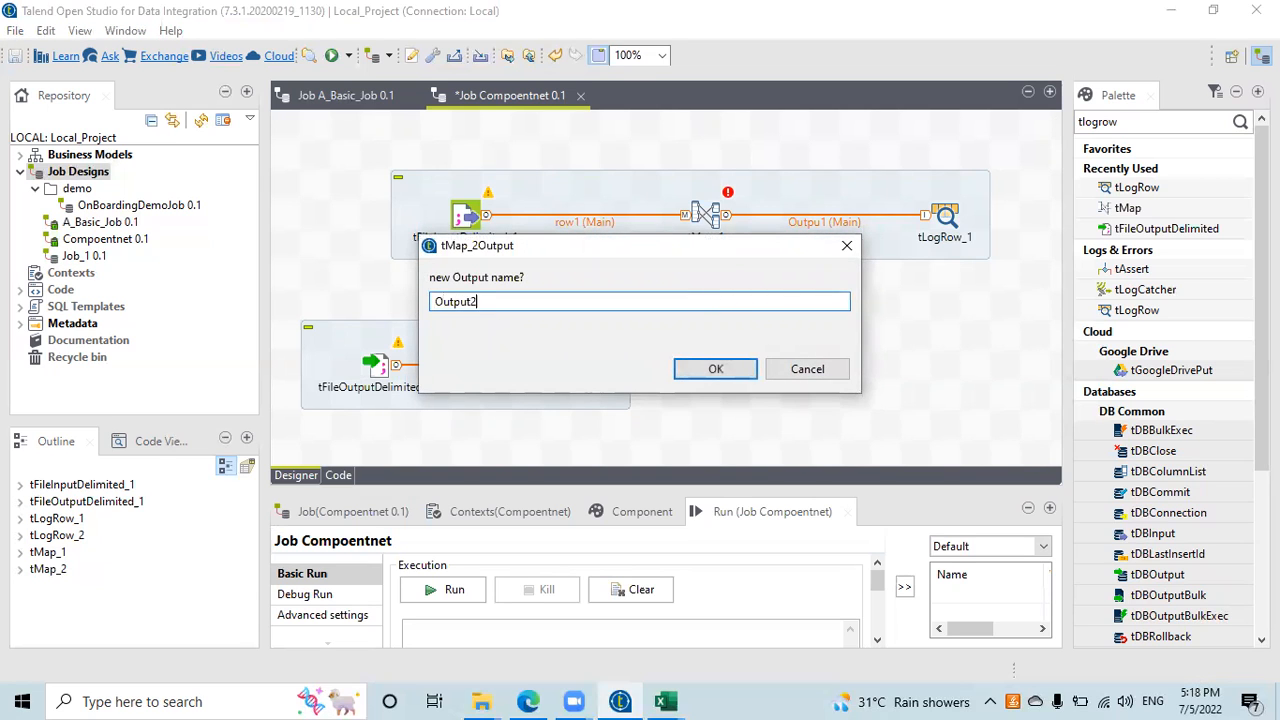
{"action": "key", "text": "Return"}
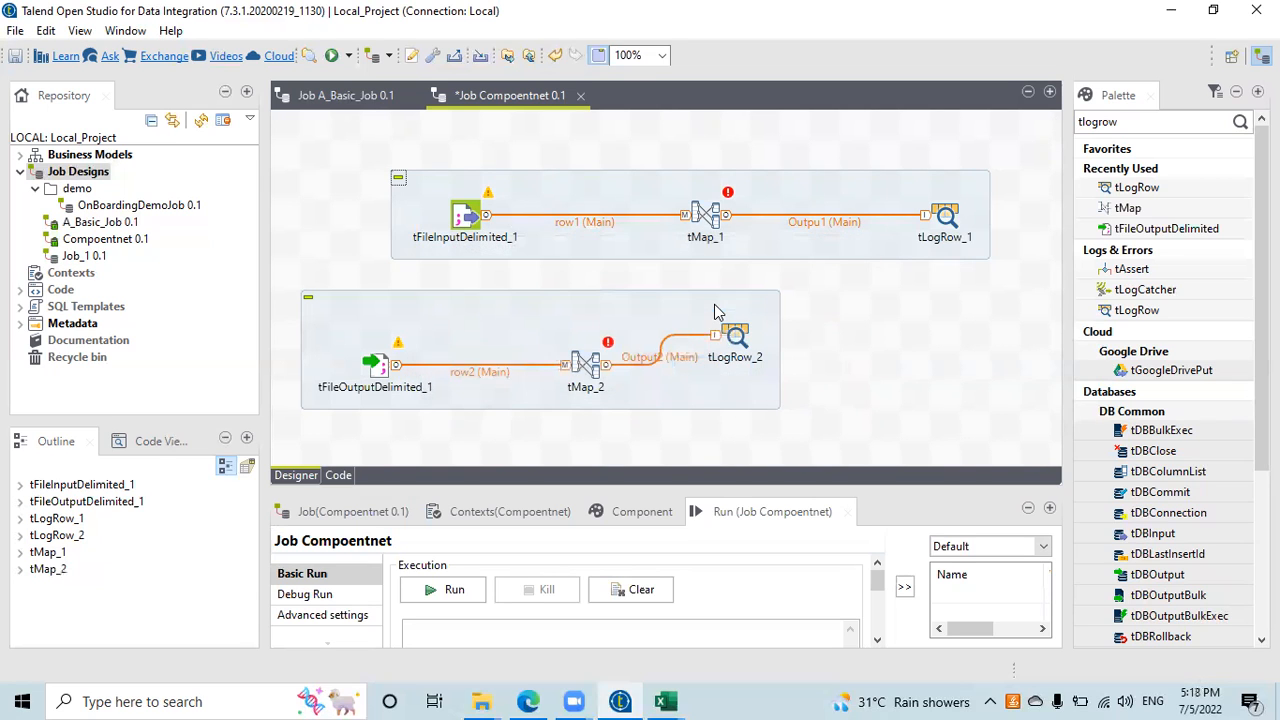
{"action": "left_click_drag", "start_coordinate": [742, 340], "coordinate": [948, 336]}
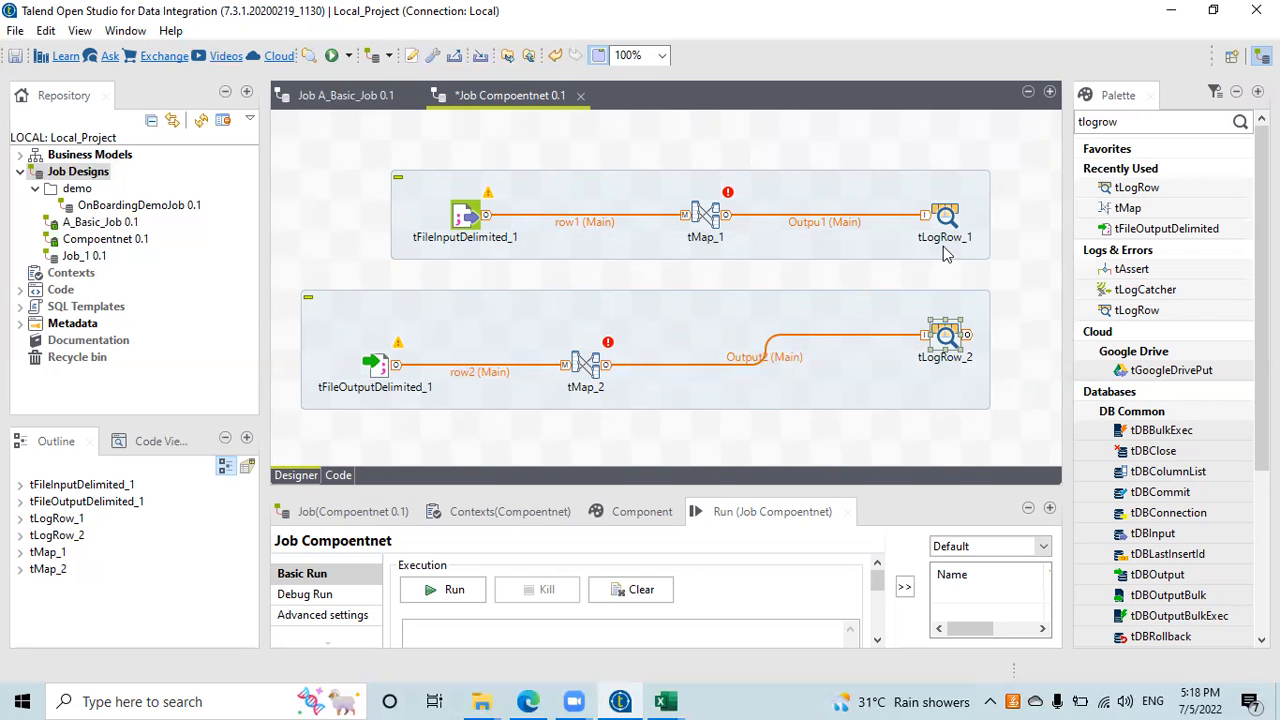
Review the components of both flows and inspect the mapping editor of tMap_2, leaving it without changes.
{"action": "left_click", "coordinate": [719, 220]}
{"action": "left_click", "coordinate": [616, 366]}
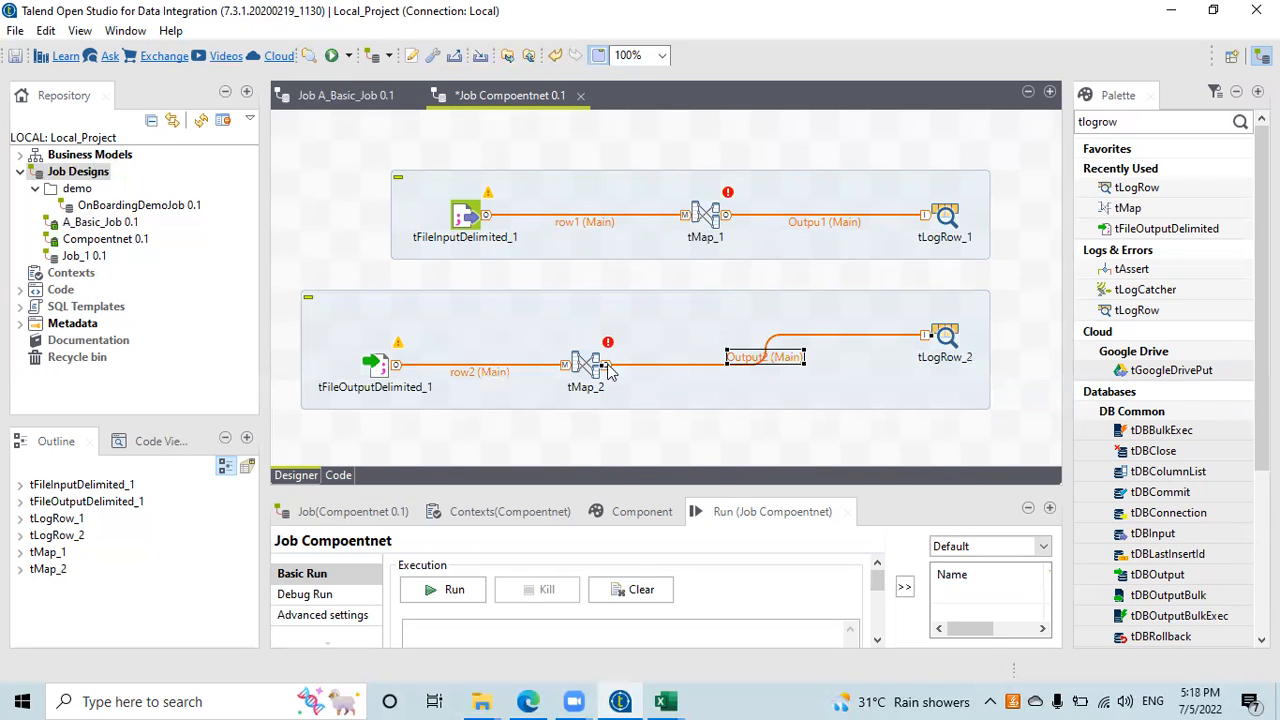
{"action": "left_click", "coordinate": [945, 345]}
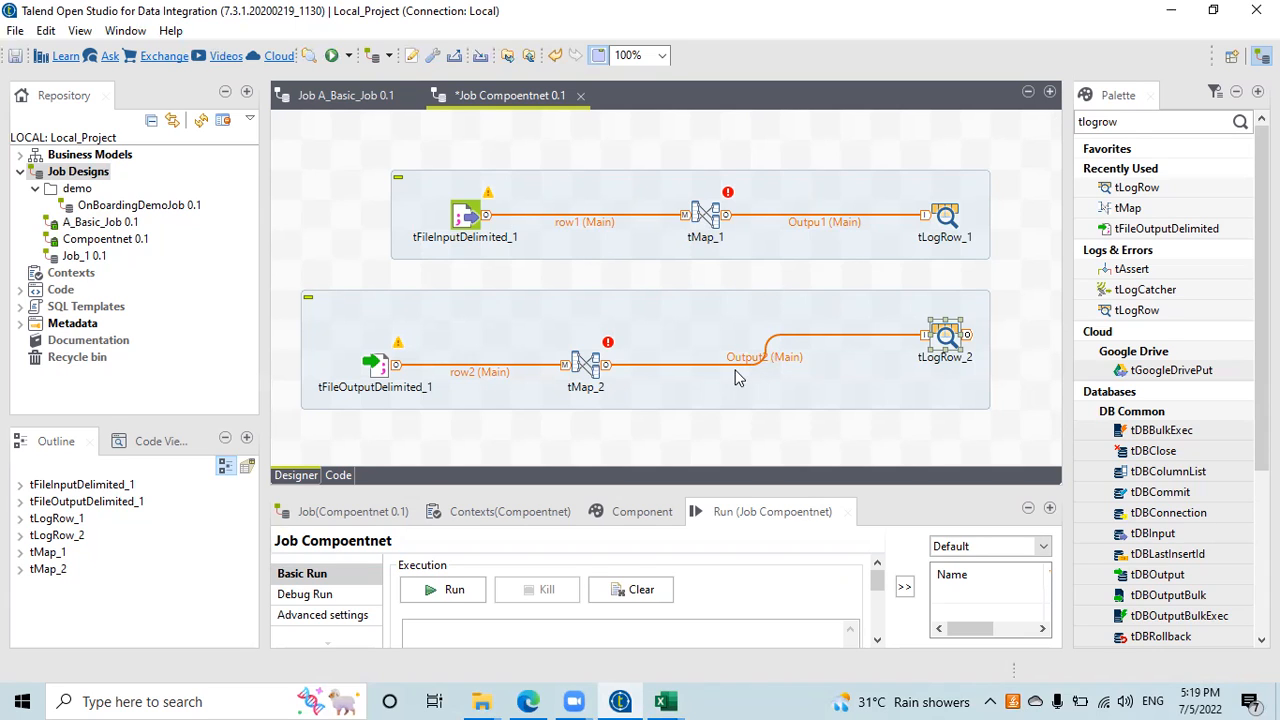
{"action": "left_click", "coordinate": [584, 362]}
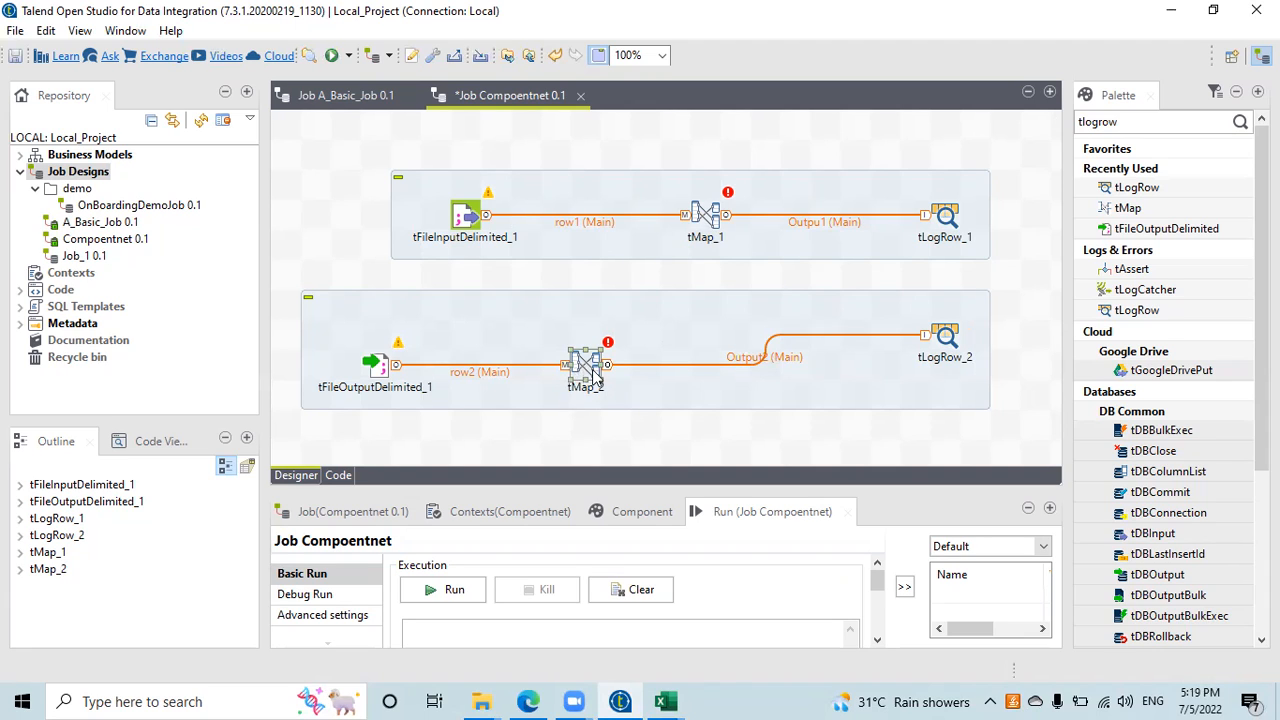
{"action": "left_click_drag", "start_coordinate": [597, 372], "coordinate": [584, 361]}
{"action": "double_click", "coordinate": [583, 362]}
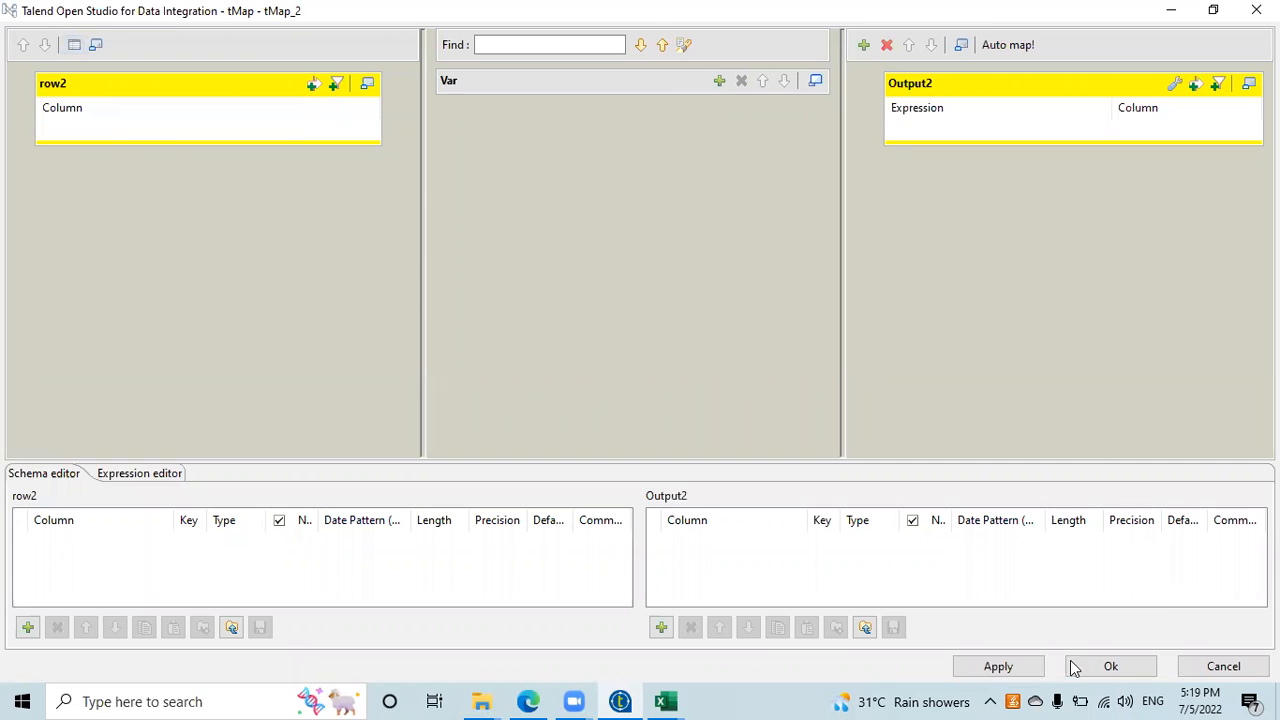
{"action": "left_click", "coordinate": [1226, 668]}
Show the basic settings of tFileInputDelimited_1 and maximize the component view to examine its properties.
{"action": "left_click", "coordinate": [488, 224]}
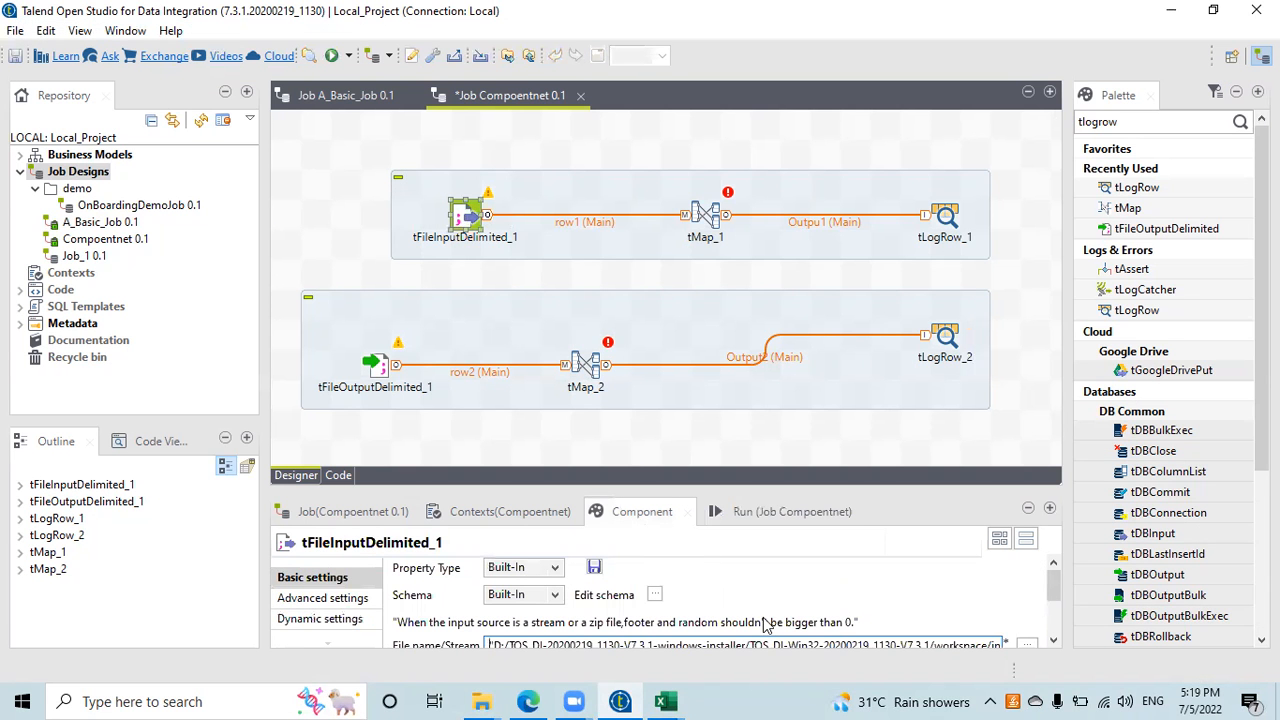
{"action": "scroll", "coordinate": [768, 626], "scroll_direction": "down", "scroll_amount": 2}
{"action": "scroll", "coordinate": [780, 640], "scroll_direction": "up", "scroll_amount": 2}
{"action": "left_click", "coordinate": [645, 522]}
{"action": "double_click", "coordinate": [645, 522]}
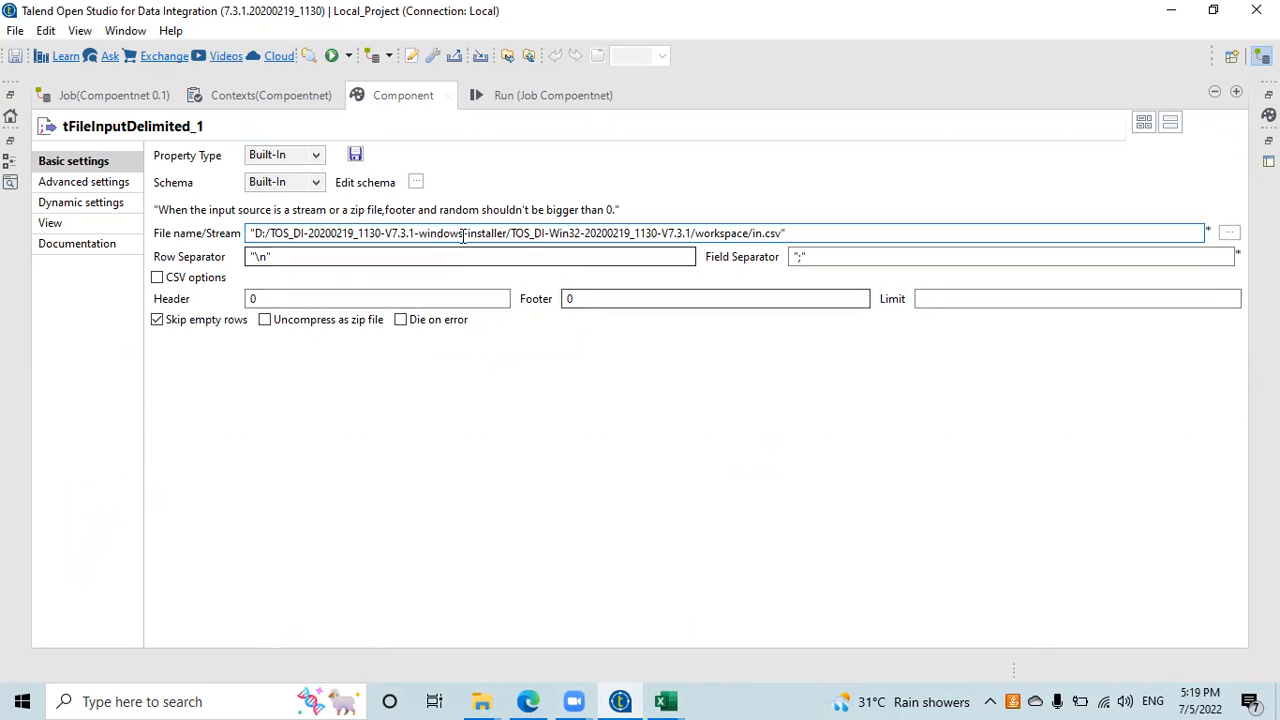
Switch the schema of tFileInputDelimited_1 to Repository, propagating the change, and return it to Built-In.
{"action": "left_click", "coordinate": [314, 182]}
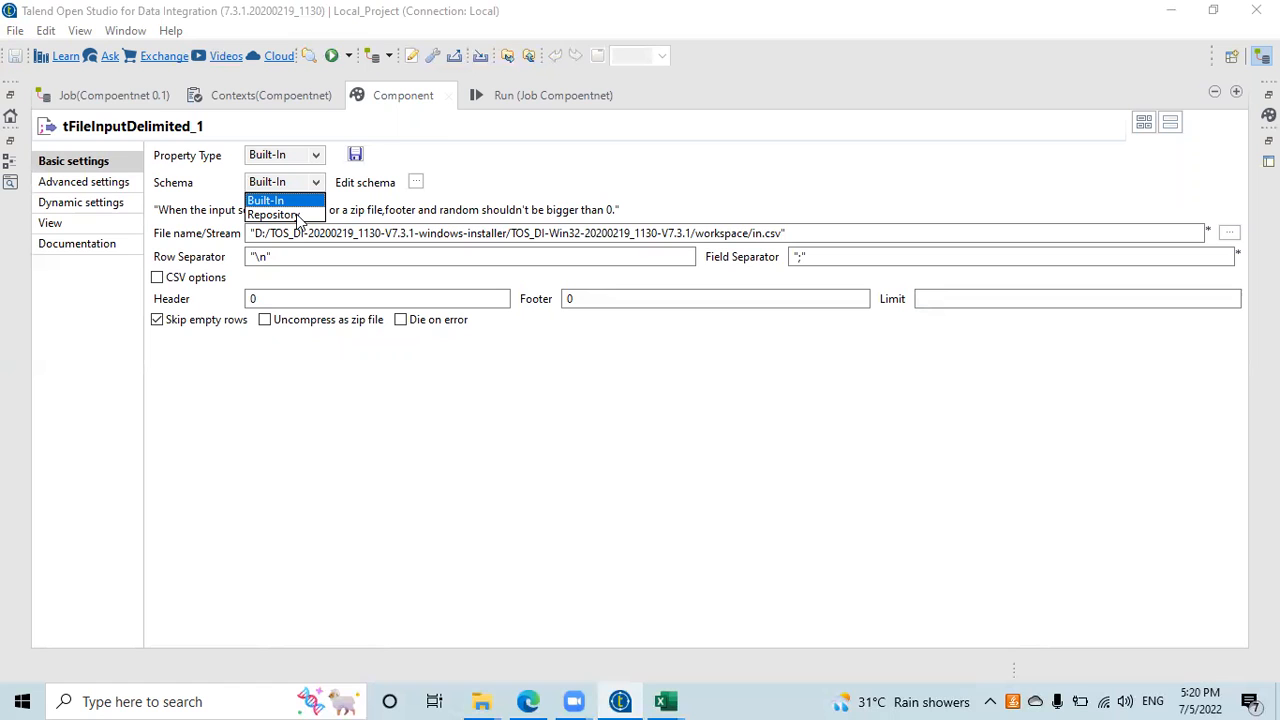
{"action": "left_click", "coordinate": [297, 216]}
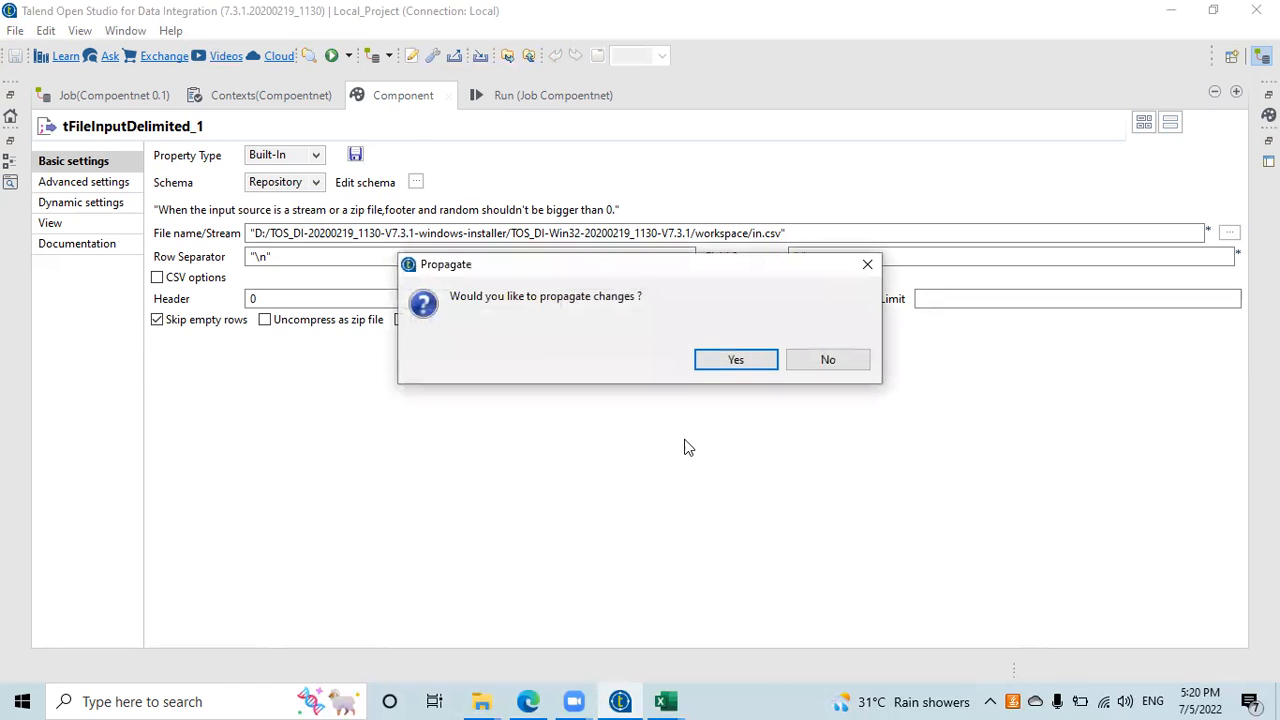
{"action": "left_click", "coordinate": [730, 363]}
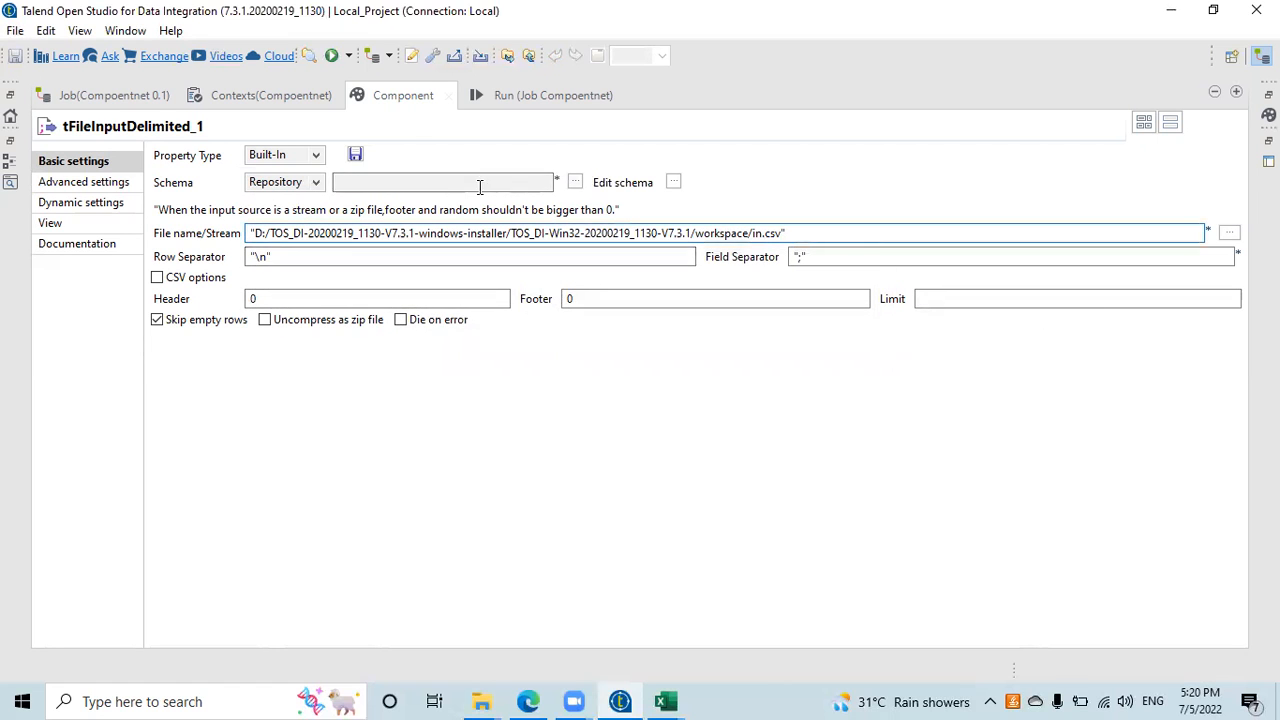
{"action": "left_click", "coordinate": [313, 182]}
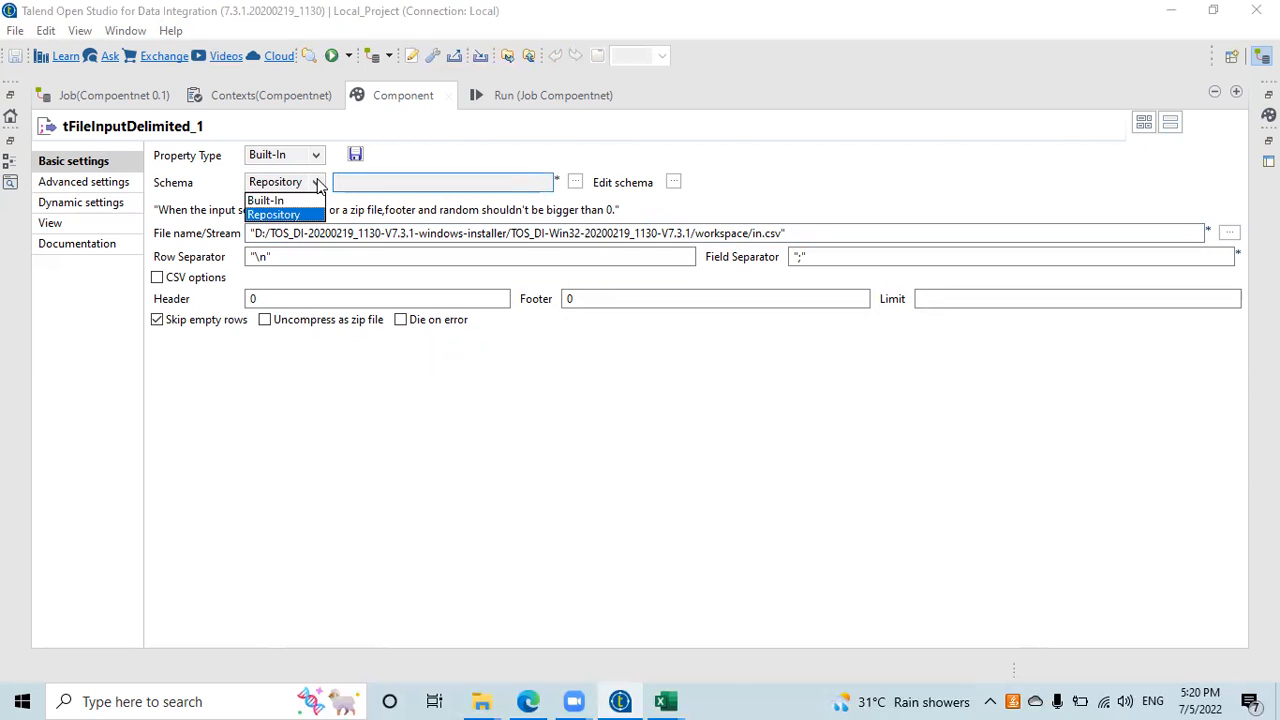
{"action": "left_click", "coordinate": [307, 201]}
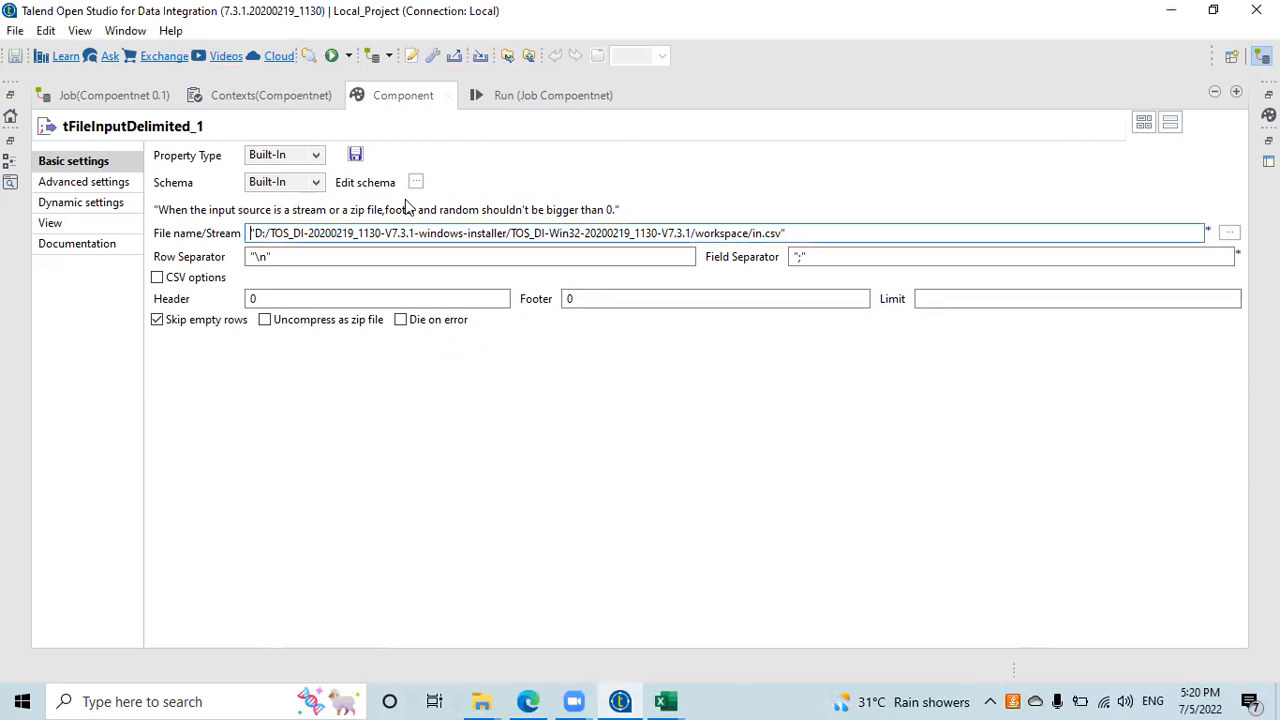
Set the schema to Repository with propagation and look through the repository metadata categories, including File delimited, without choosing one.
{"action": "left_click", "coordinate": [315, 184]}
{"action": "left_click", "coordinate": [268, 214]}
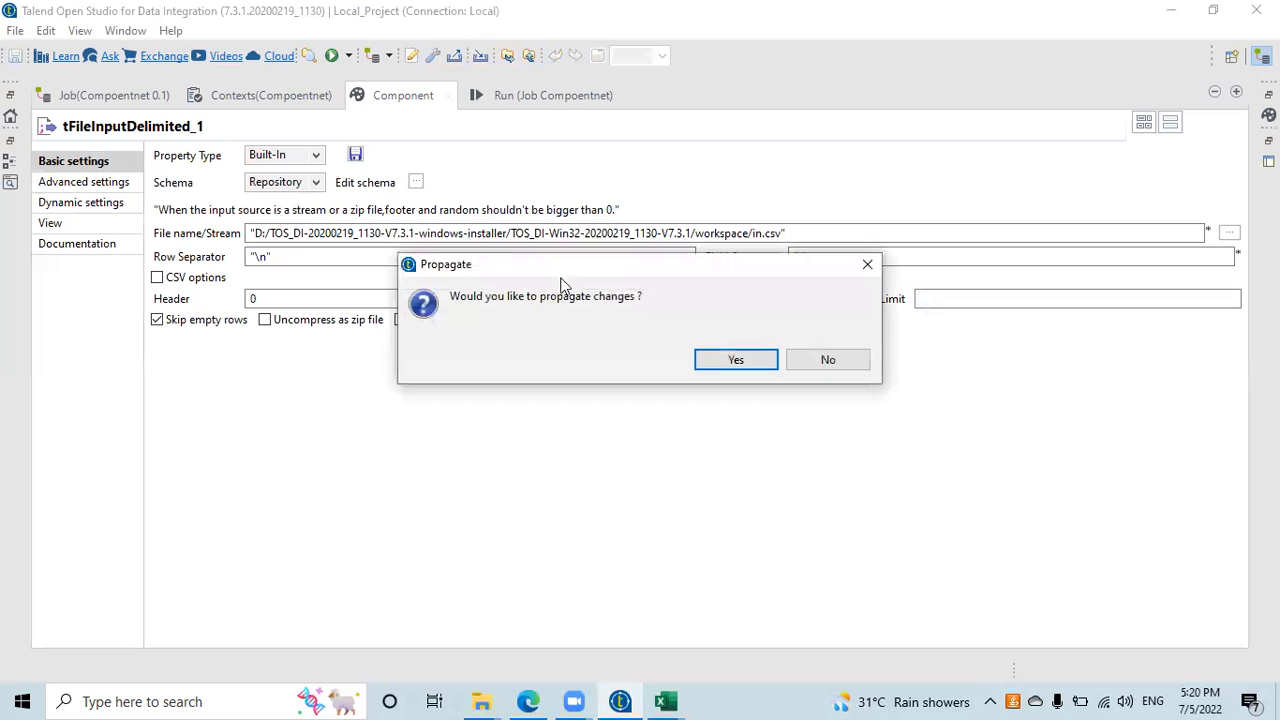
{"action": "left_click", "coordinate": [724, 369]}
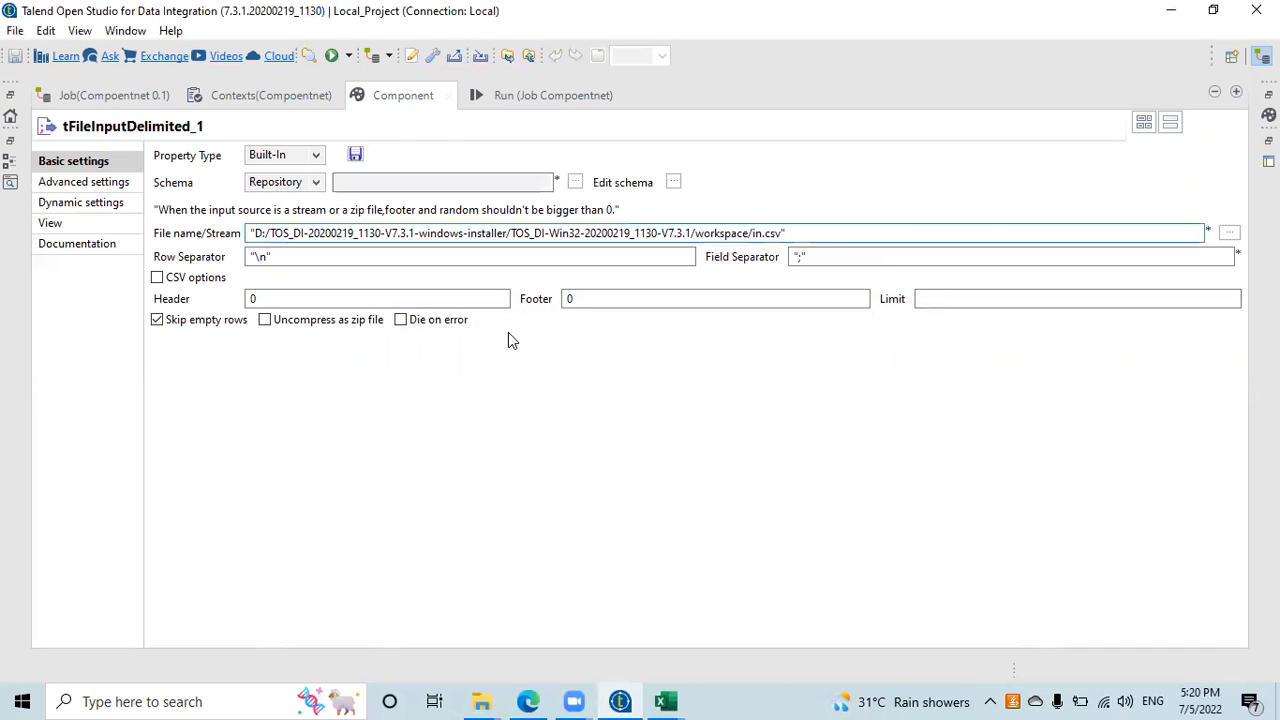
{"action": "left_click", "coordinate": [575, 182]}
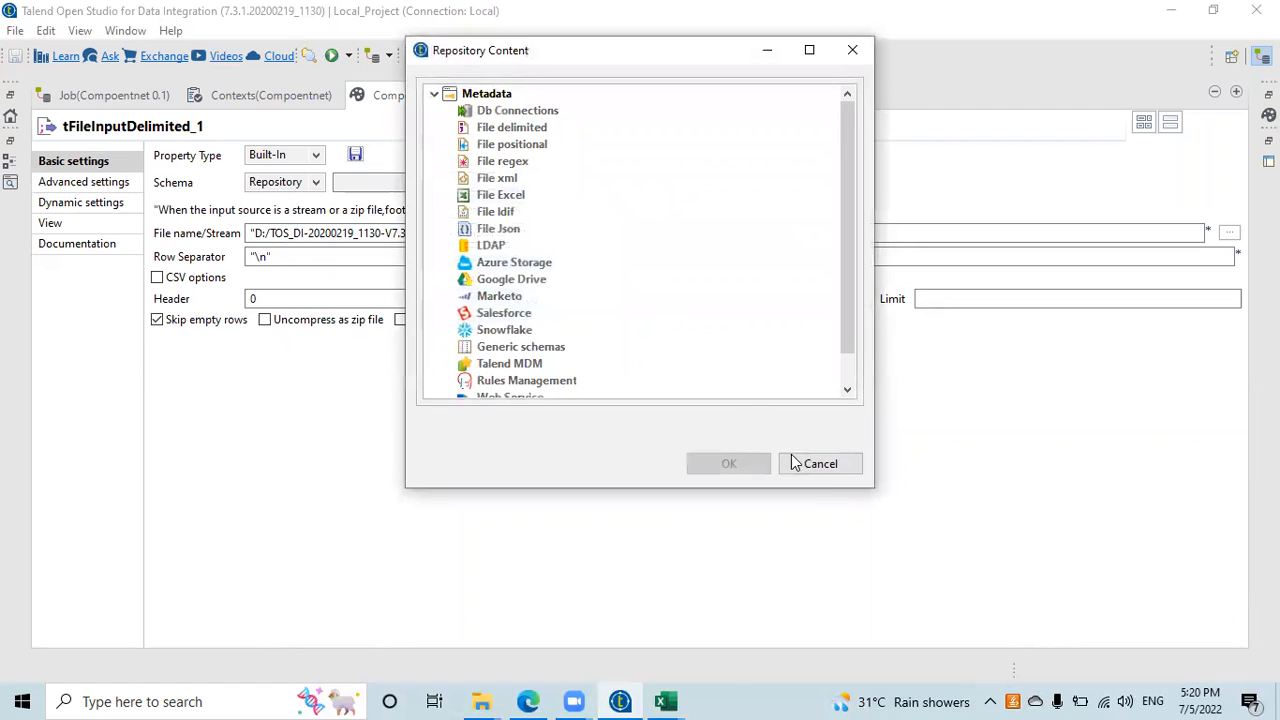
{"action": "left_click", "coordinate": [534, 110]}
{"action": "left_click", "coordinate": [531, 128]}
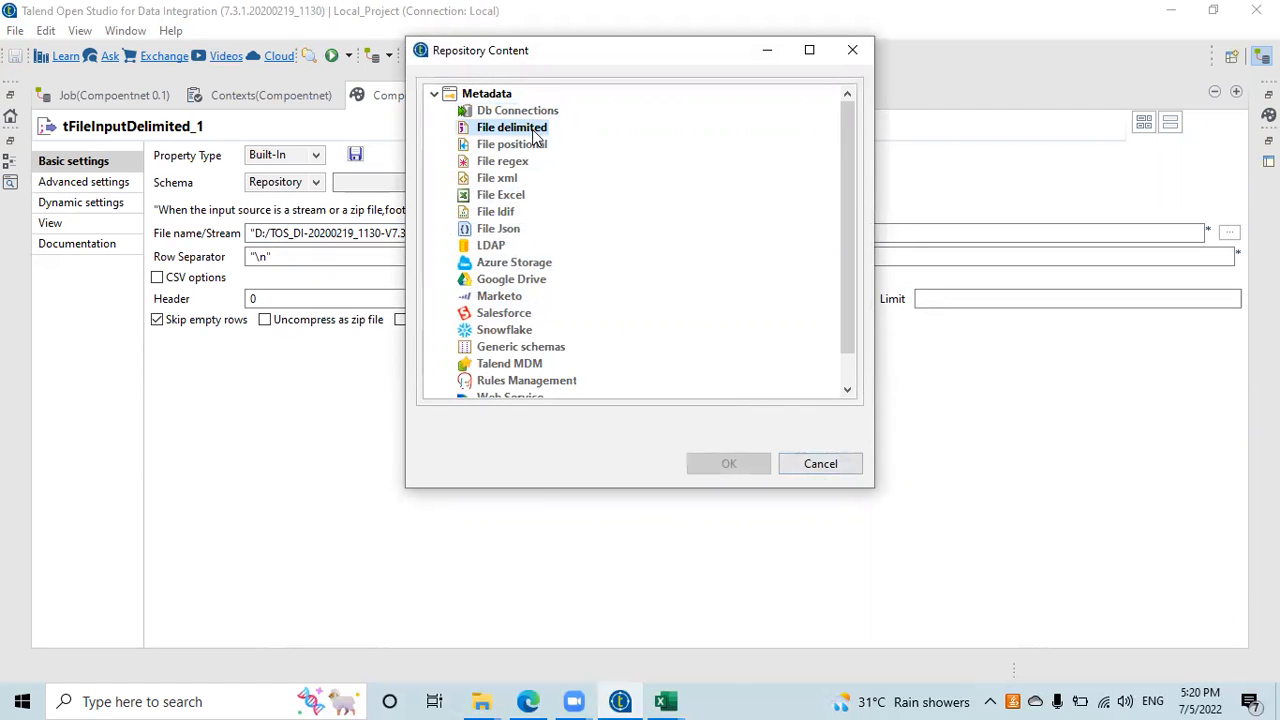
{"action": "left_click", "coordinate": [818, 463]}
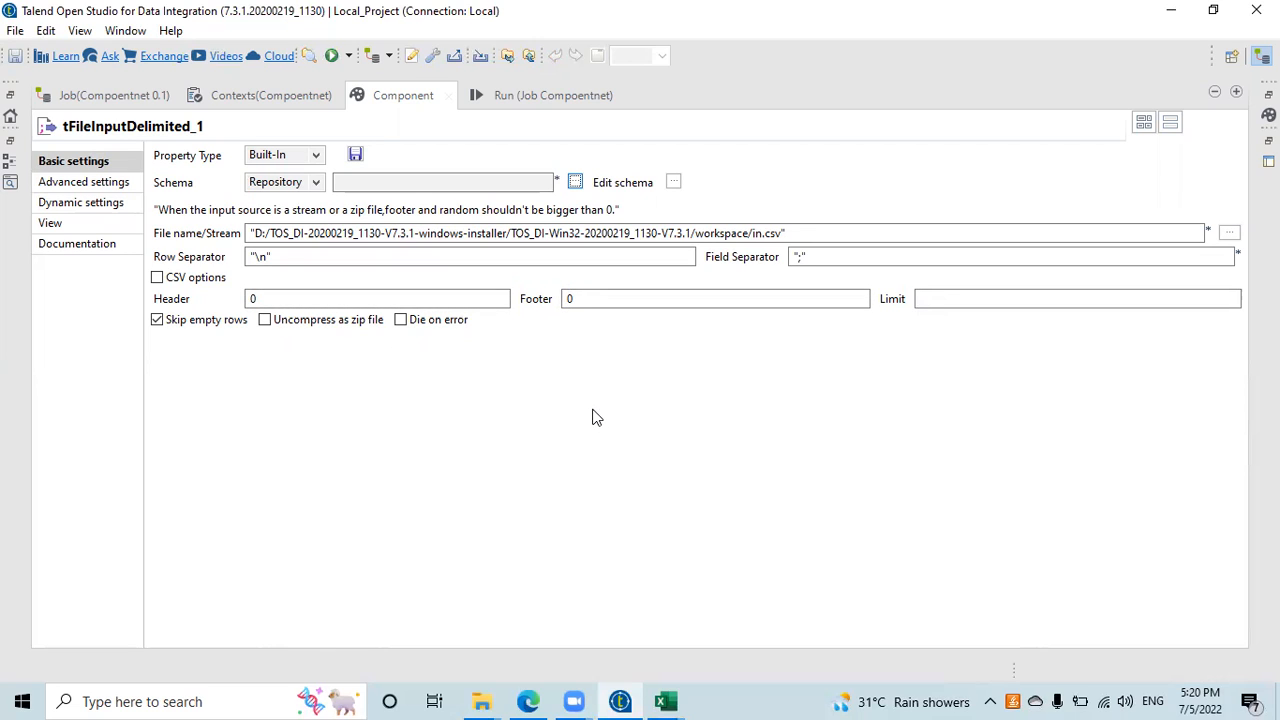
Set the schema type of tFileInputDelimited_1 back to Built-In and review the available schema options.
{"action": "left_click", "coordinate": [318, 157]}
{"action": "left_click", "coordinate": [319, 158]}
{"action": "left_click", "coordinate": [312, 184]}
{"action": "left_click", "coordinate": [333, 187]}
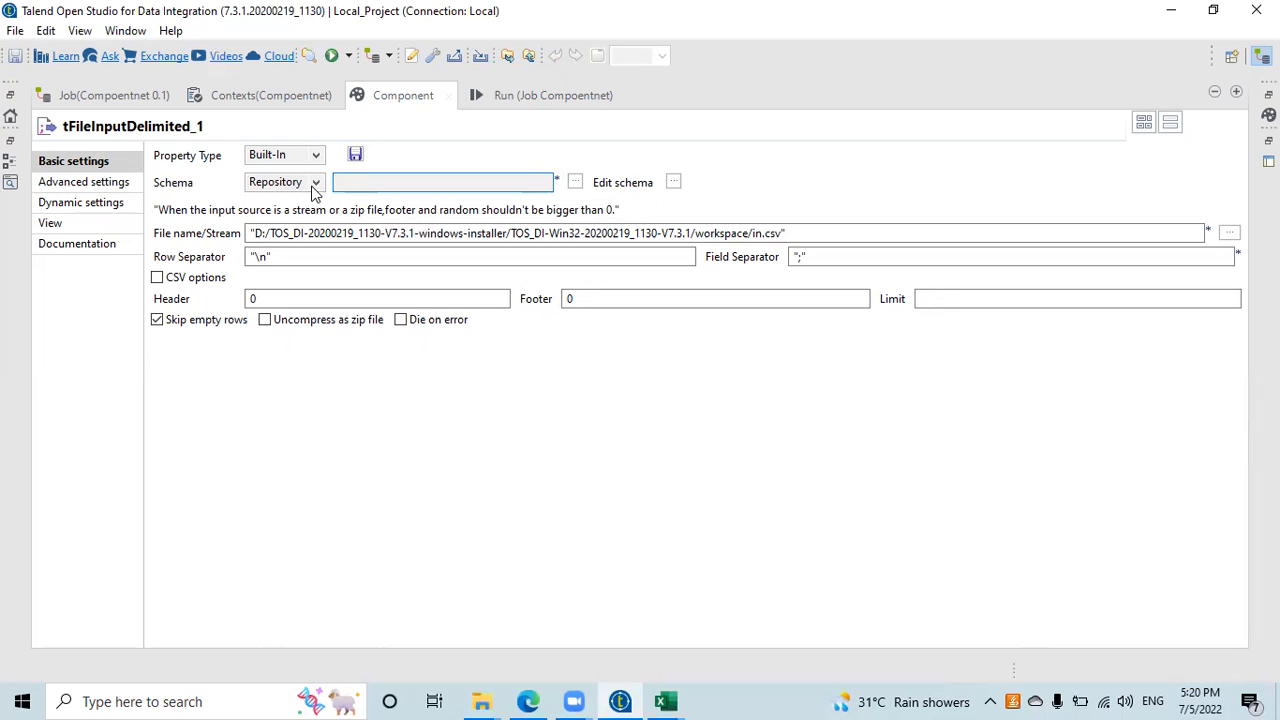
{"action": "left_click", "coordinate": [313, 187]}
{"action": "left_click", "coordinate": [295, 199]}
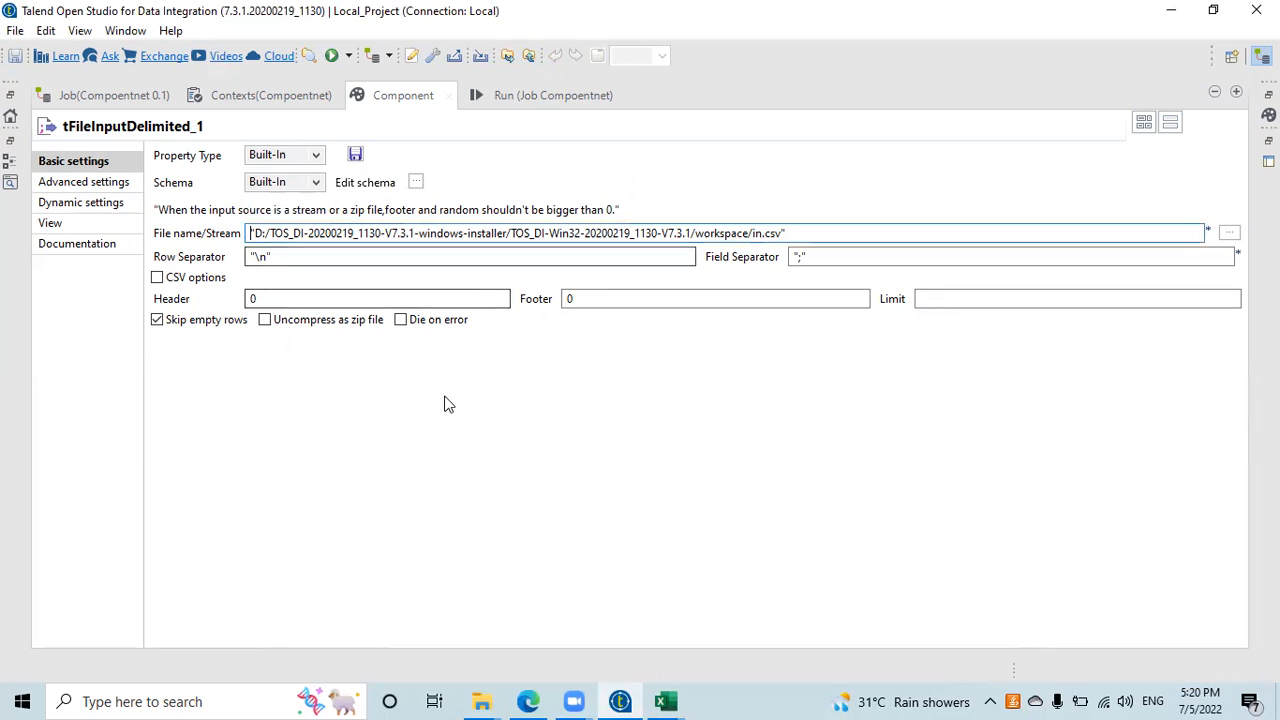
{"action": "left_click", "coordinate": [316, 186]}
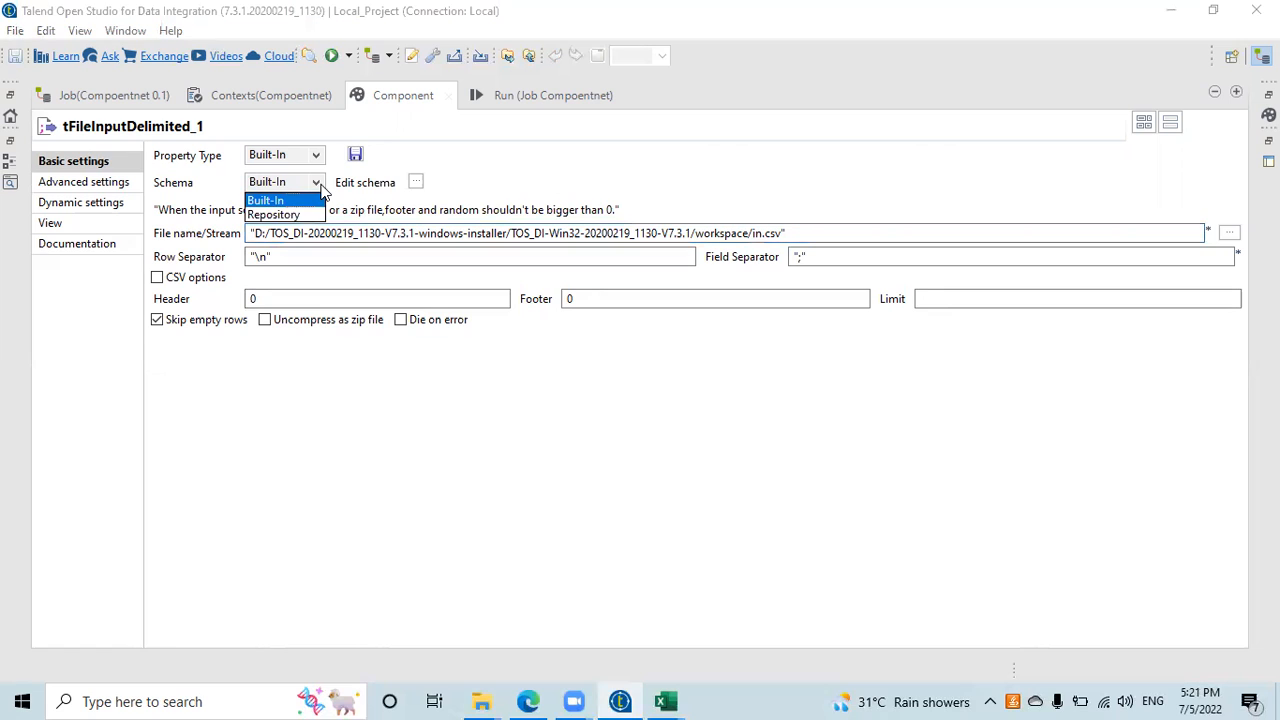
{"action": "left_click", "coordinate": [285, 200]}
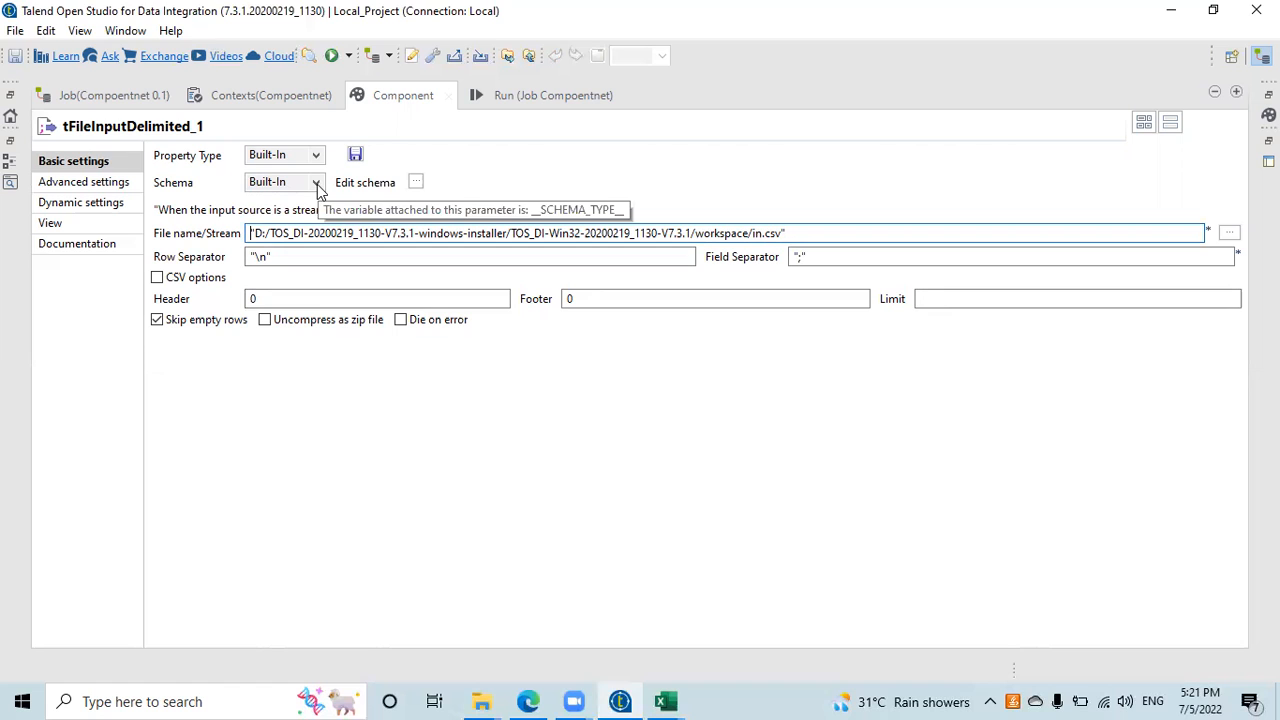
{"action": "left_click", "coordinate": [316, 186]}
{"action": "left_click", "coordinate": [316, 186]}
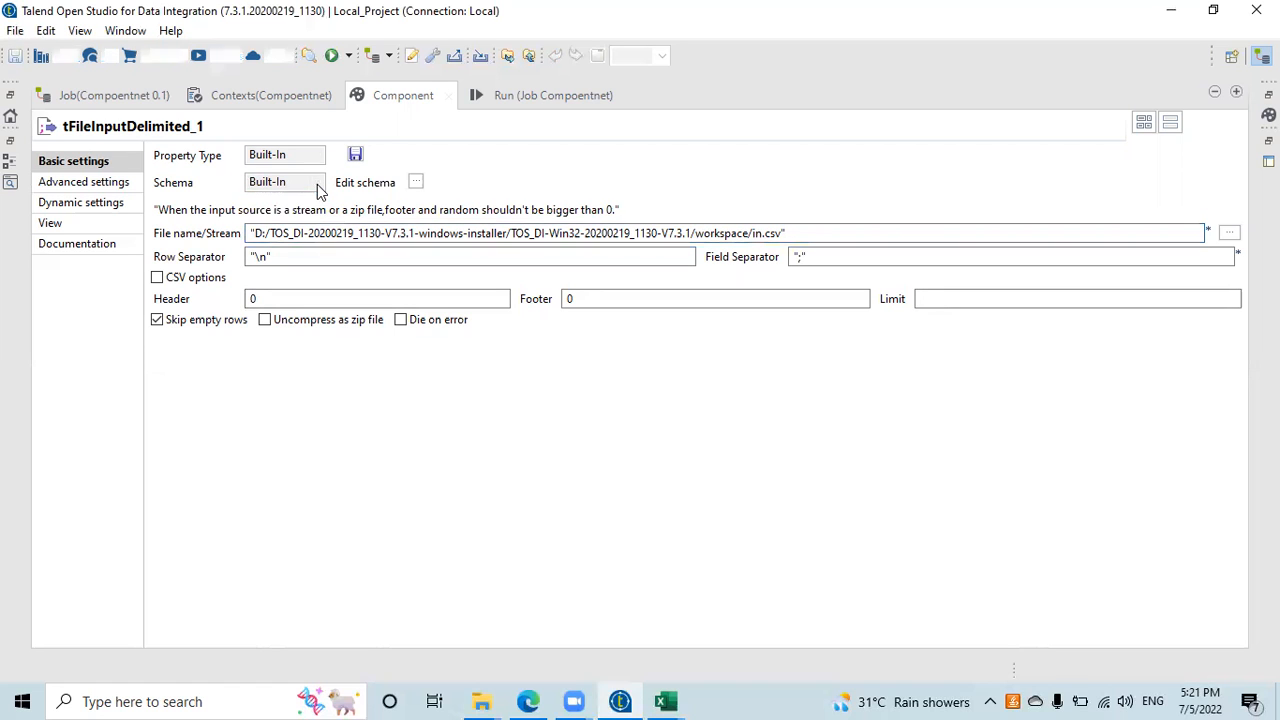
Add five new columns in the schema editor of tFileInputDelimited_1.
{"action": "left_click", "coordinate": [417, 183]}
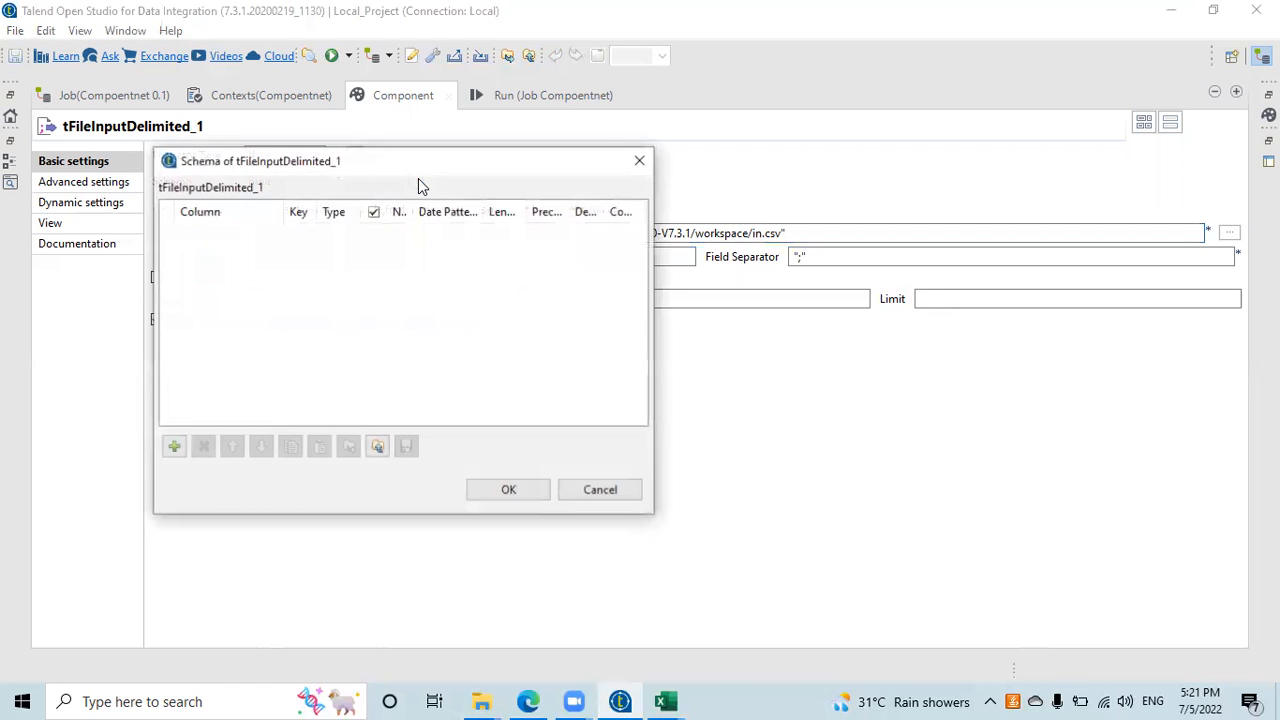
{"action": "left_click", "coordinate": [173, 447]}
{"action": "left_click", "coordinate": [173, 447]}
{"action": "left_click", "coordinate": [173, 447]}
{"action": "left_click", "coordinate": [173, 447]}
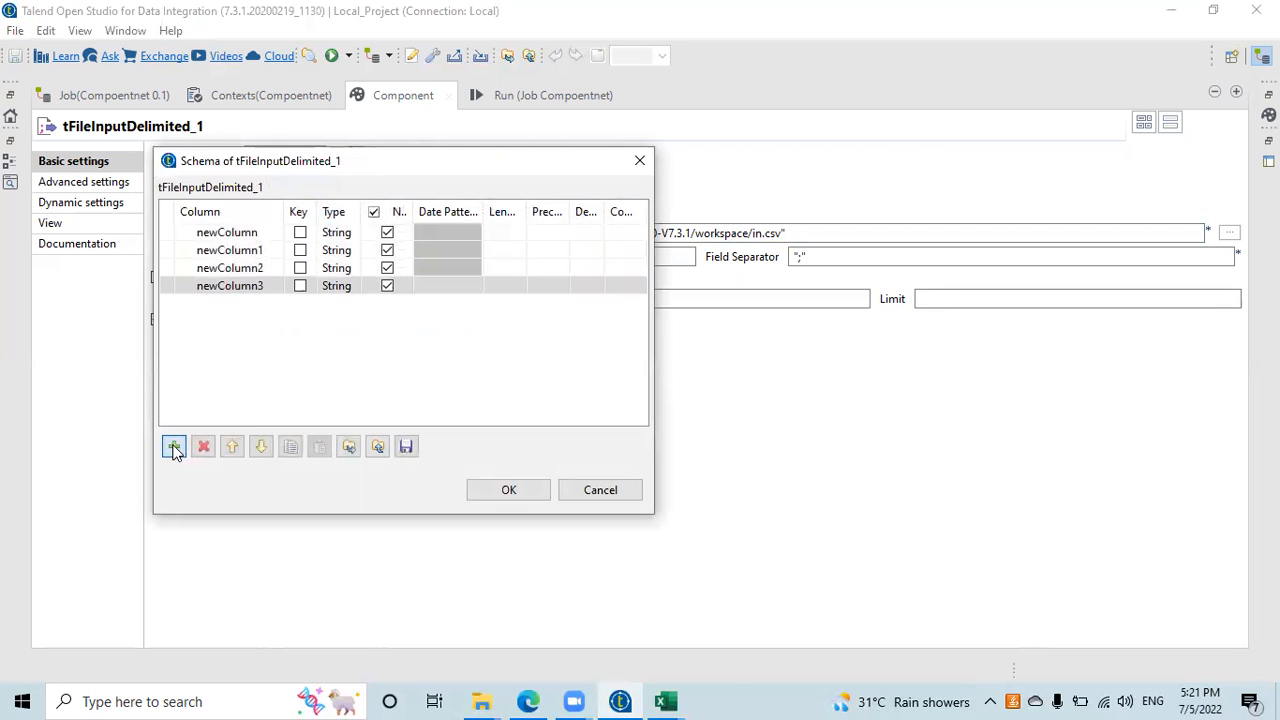
{"action": "left_click", "coordinate": [173, 447]}
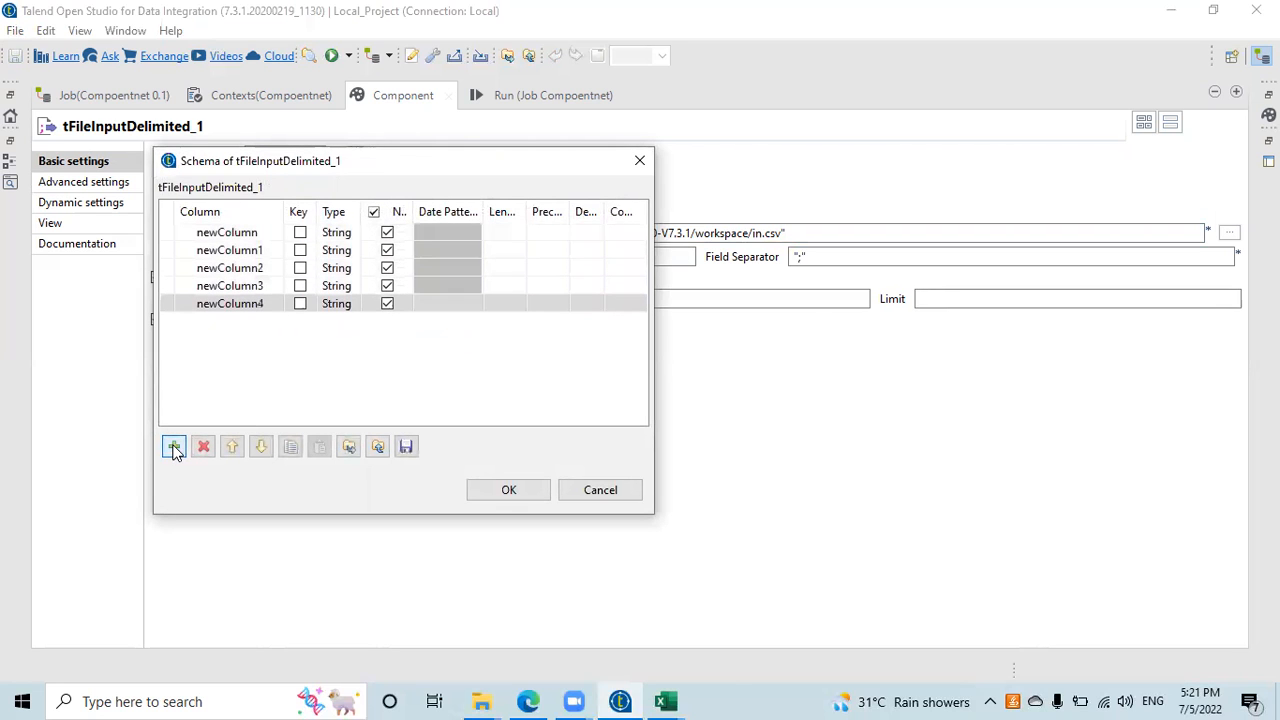
Check the data types available for the first column and close the schema editor, discarding the new columns.
{"action": "left_click", "coordinate": [250, 248]}
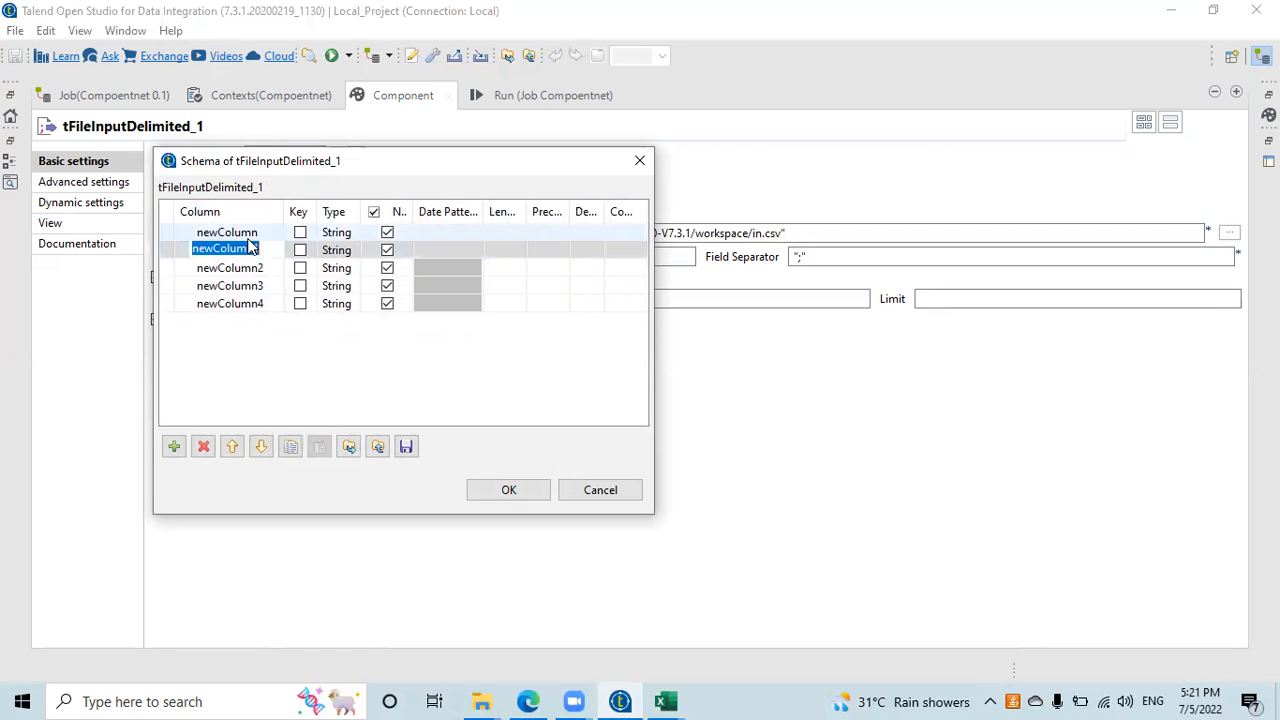
{"action": "left_click", "coordinate": [338, 233]}
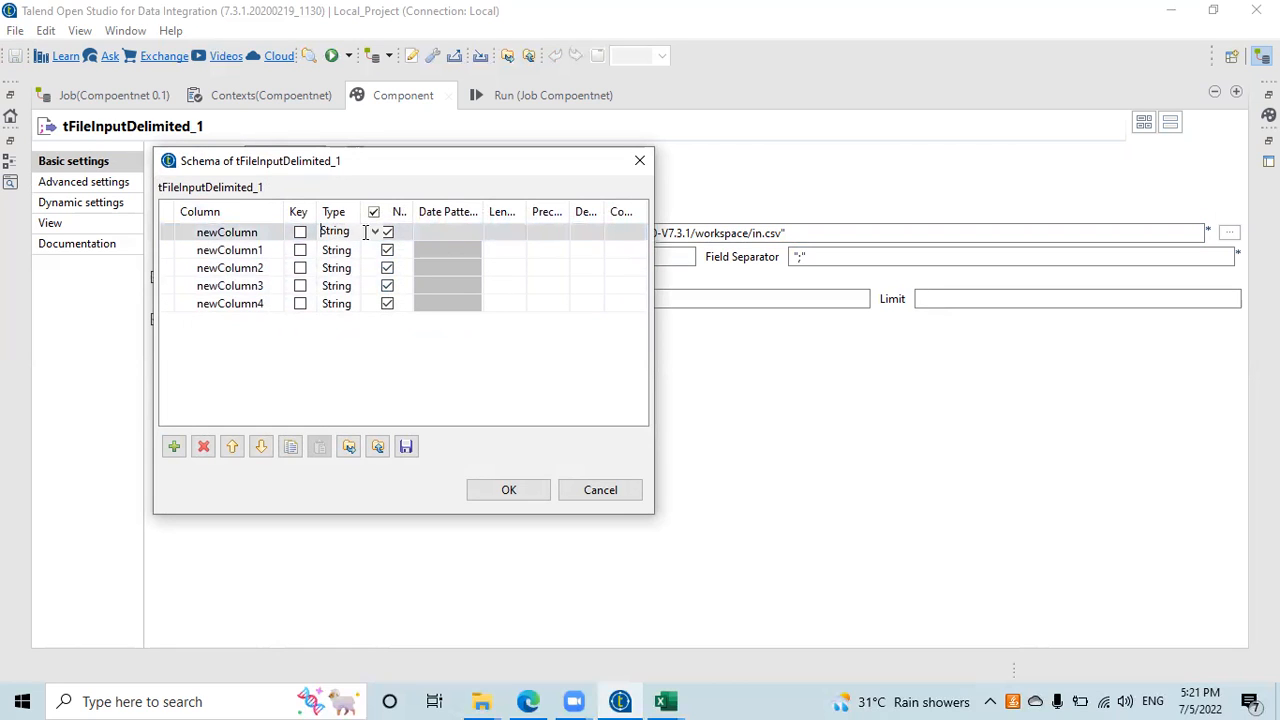
{"action": "left_click", "coordinate": [375, 232]}
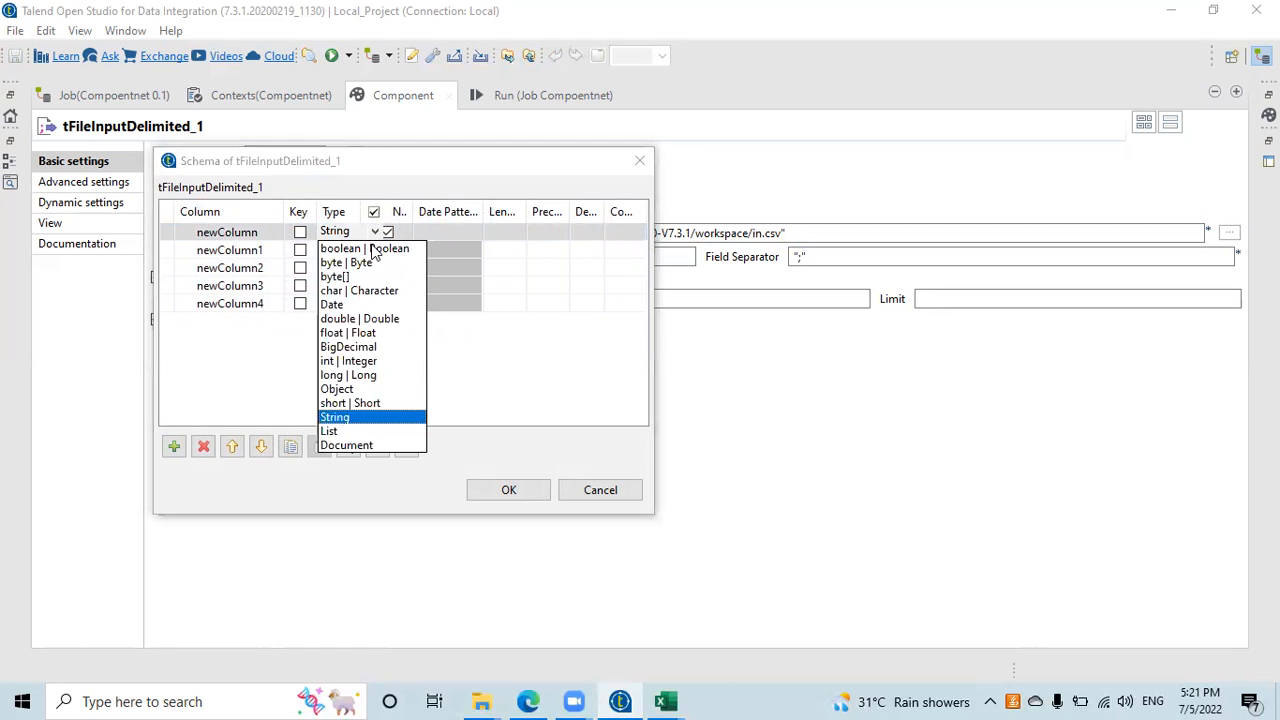
{"action": "left_click", "coordinate": [294, 377]}
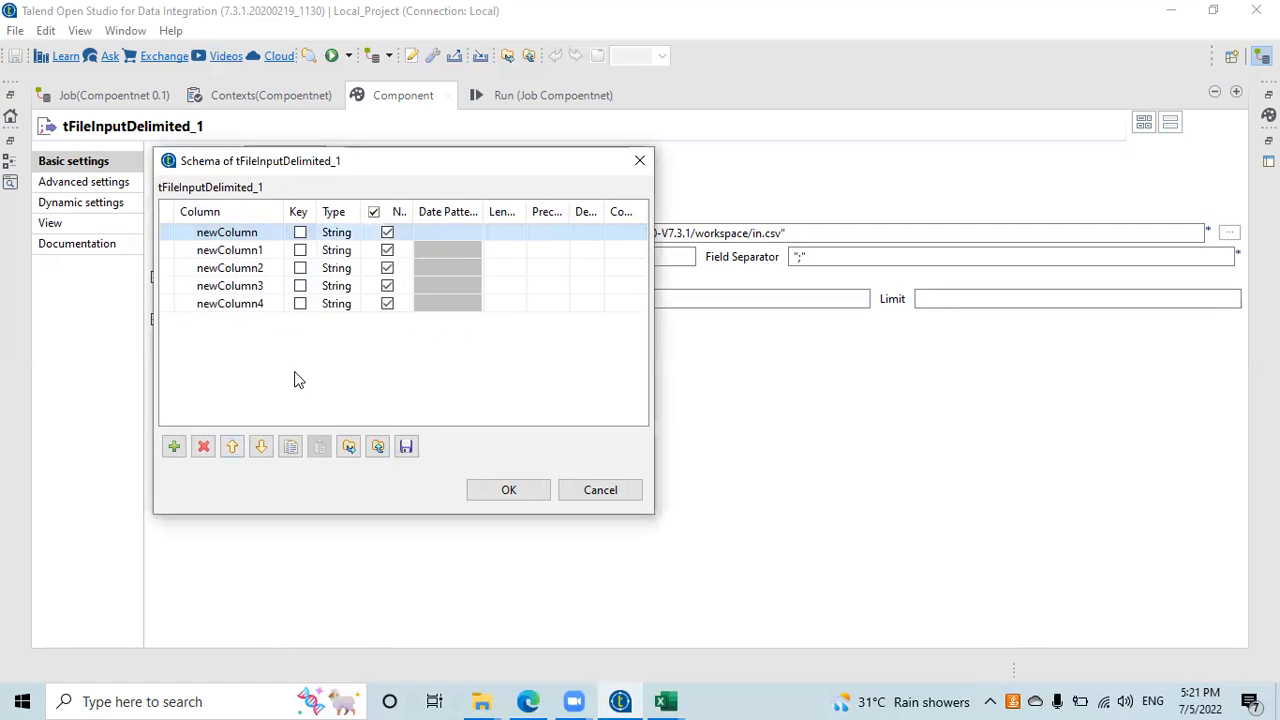
{"action": "left_click", "coordinate": [596, 490]}
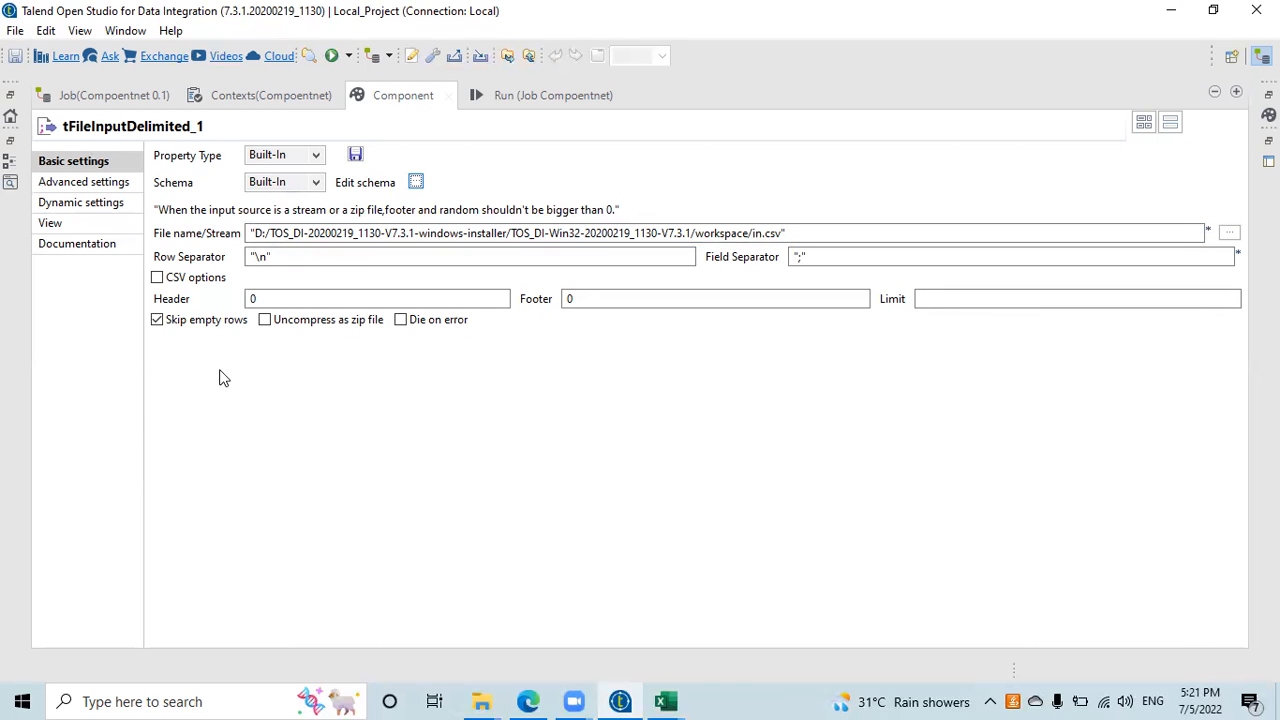
Reopen the schema editor, add seven new columns and delete the last one.
{"action": "left_click", "coordinate": [416, 182]}
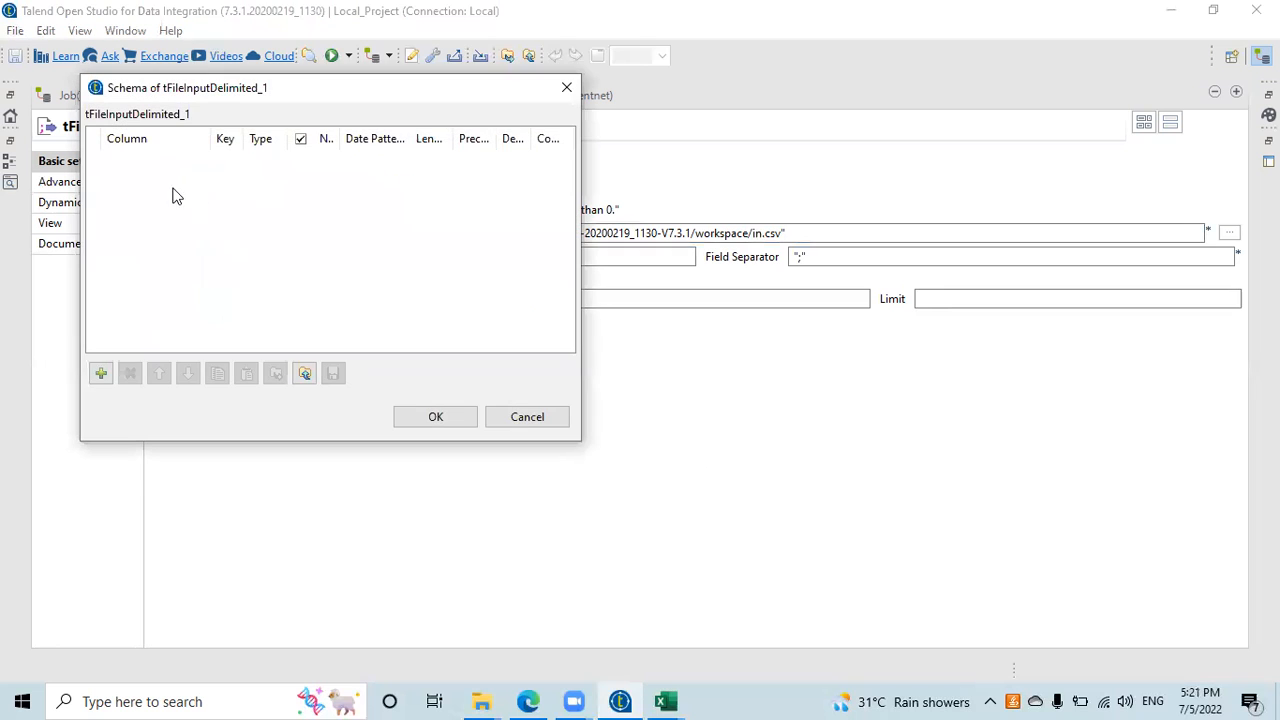
{"action": "left_click", "coordinate": [100, 373]}
{"action": "left_click", "coordinate": [100, 373]}
{"action": "left_click", "coordinate": [100, 373]}
{"action": "left_click", "coordinate": [100, 373]}
{"action": "left_click", "coordinate": [100, 373]}
{"action": "left_click", "coordinate": [100, 373]}
{"action": "left_click", "coordinate": [100, 373]}
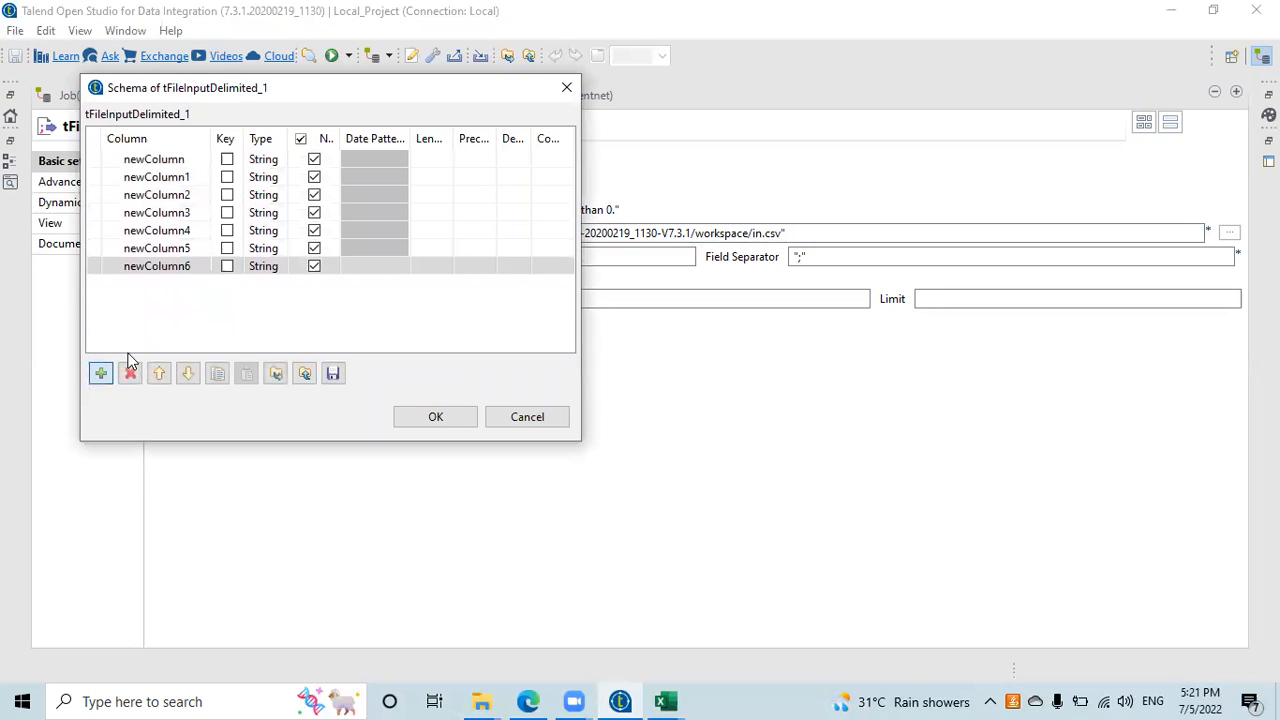
{"action": "left_click", "coordinate": [130, 373]}
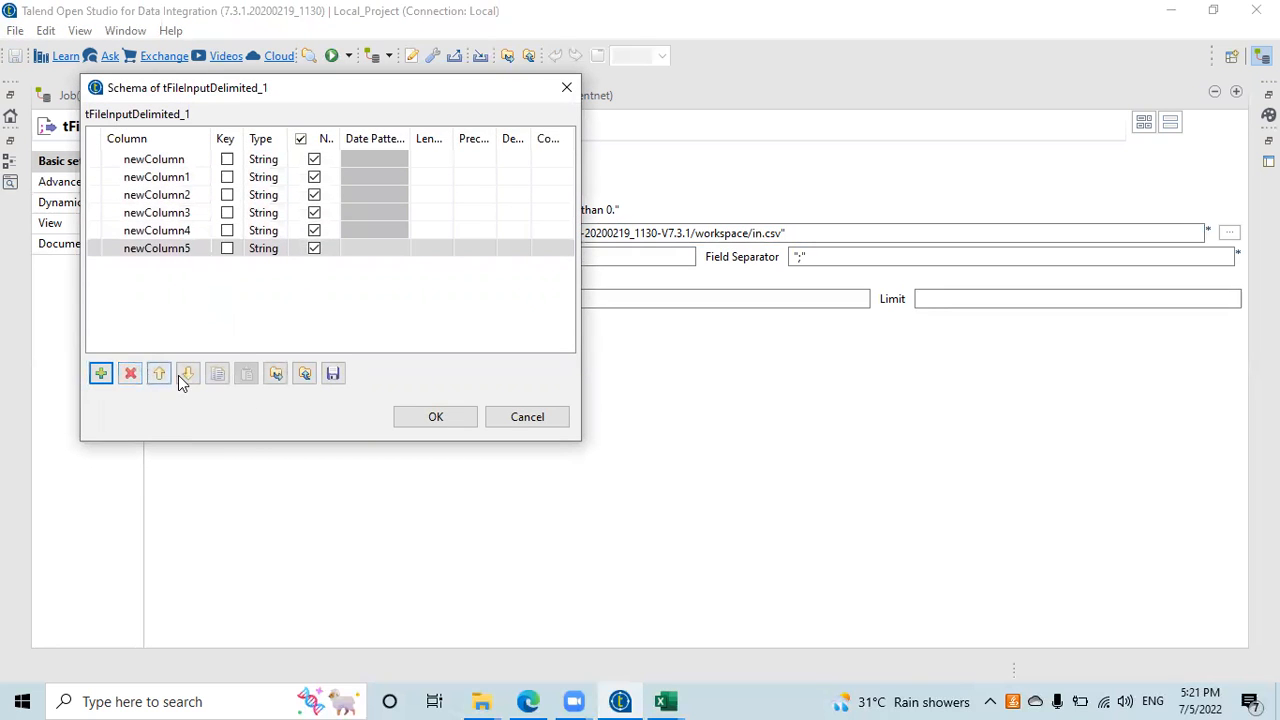
Try moving the last schema column up four rows and back down, then discard the schema edits.
{"action": "left_click", "coordinate": [158, 378]}
{"action": "left_click", "coordinate": [158, 378]}
{"action": "left_click", "coordinate": [158, 378]}
{"action": "left_click", "coordinate": [158, 378]}
{"action": "left_click", "coordinate": [188, 376]}
{"action": "left_click", "coordinate": [188, 376]}
{"action": "left_click", "coordinate": [188, 376]}
{"action": "left_click", "coordinate": [188, 376]}
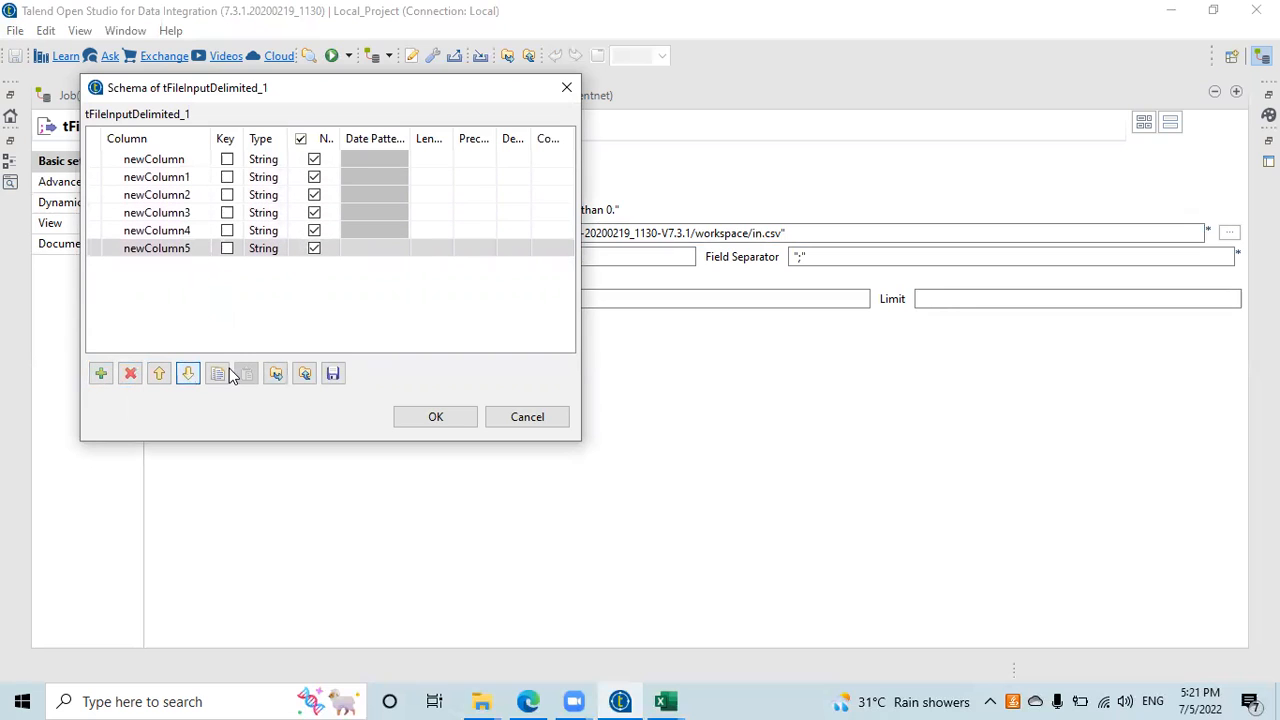
{"action": "left_click", "coordinate": [527, 417]}
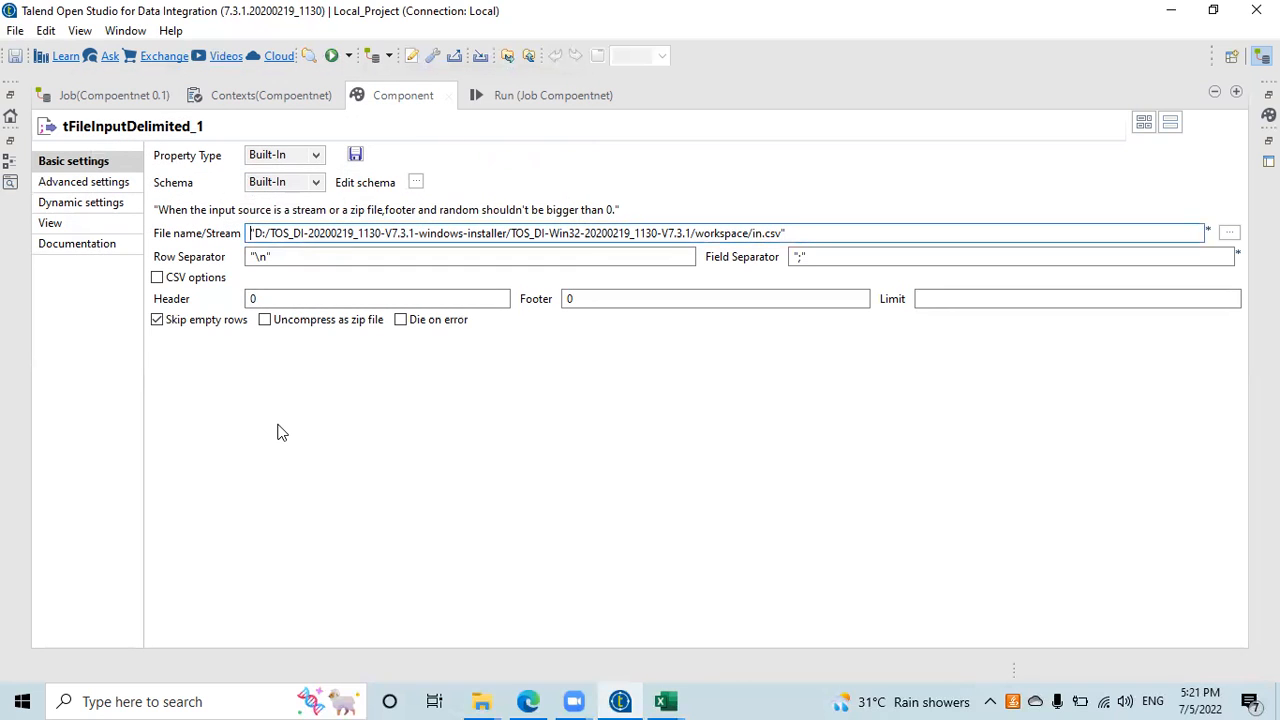
Change the schema type to Repository, propagate the change, and view the repository content without selecting a schema.
{"action": "left_click", "coordinate": [314, 182]}
{"action": "left_click", "coordinate": [273, 215]}
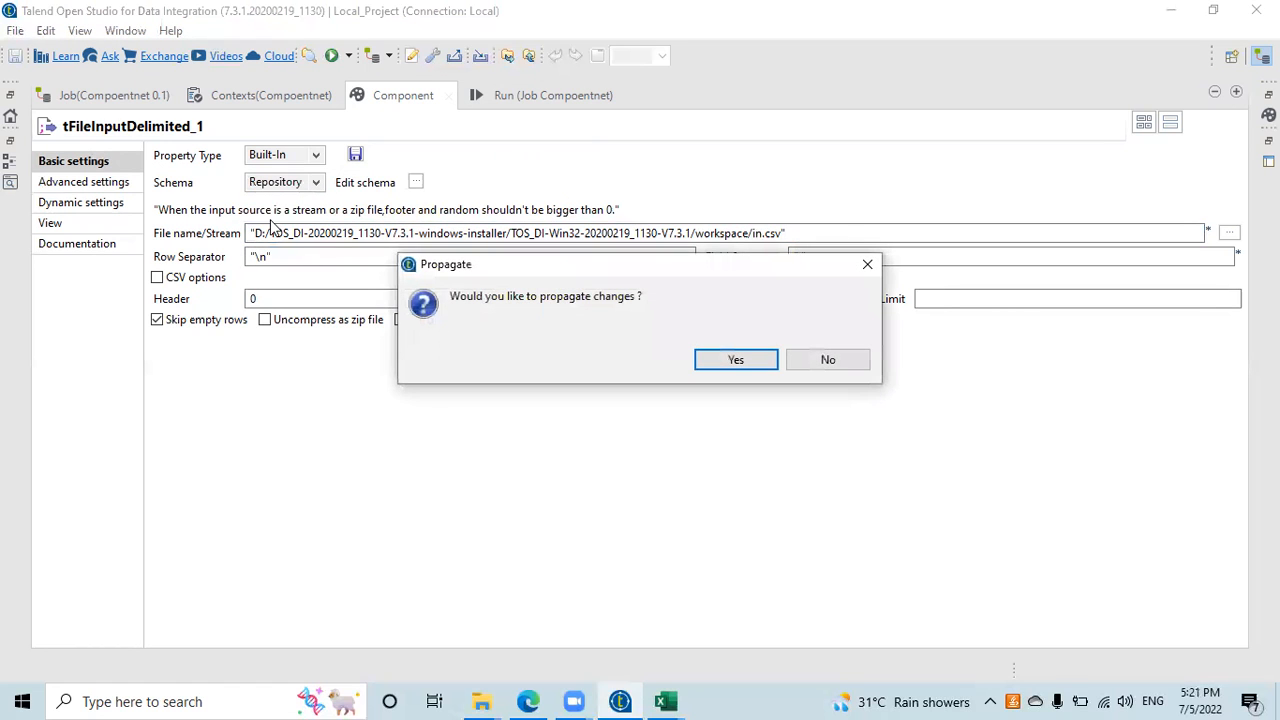
{"action": "left_click", "coordinate": [734, 358]}
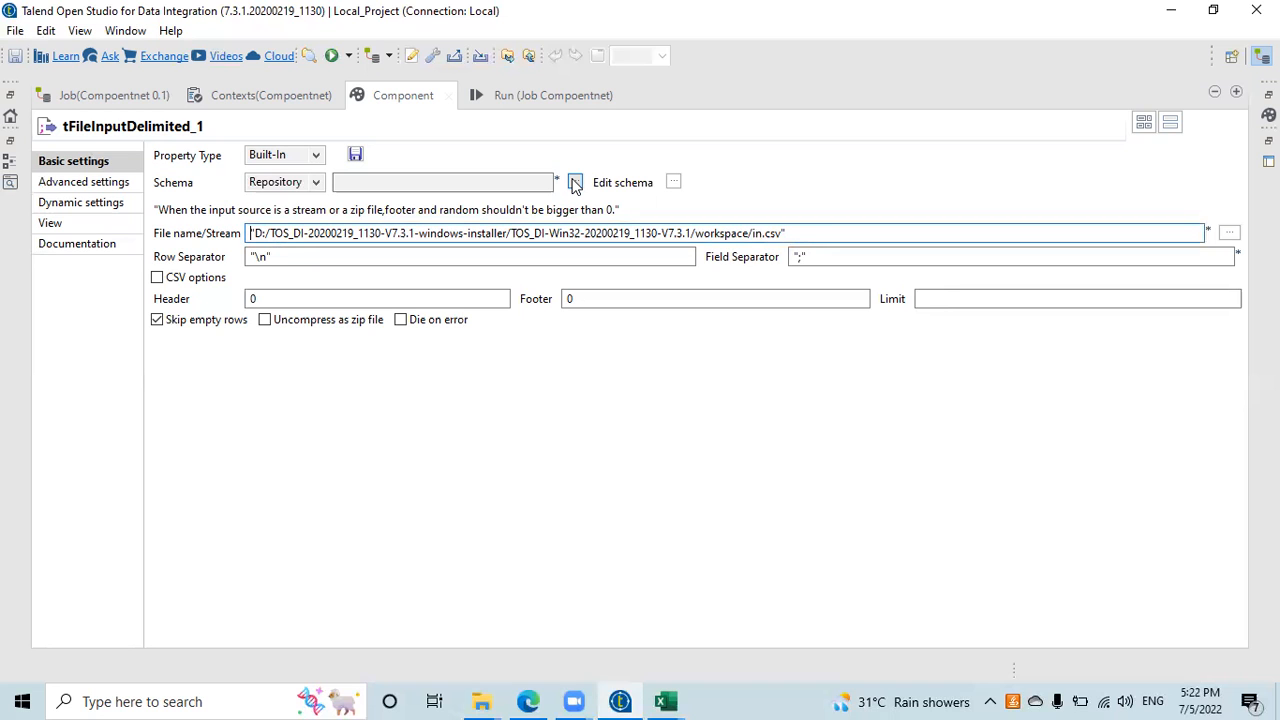
{"action": "left_click", "coordinate": [575, 183]}
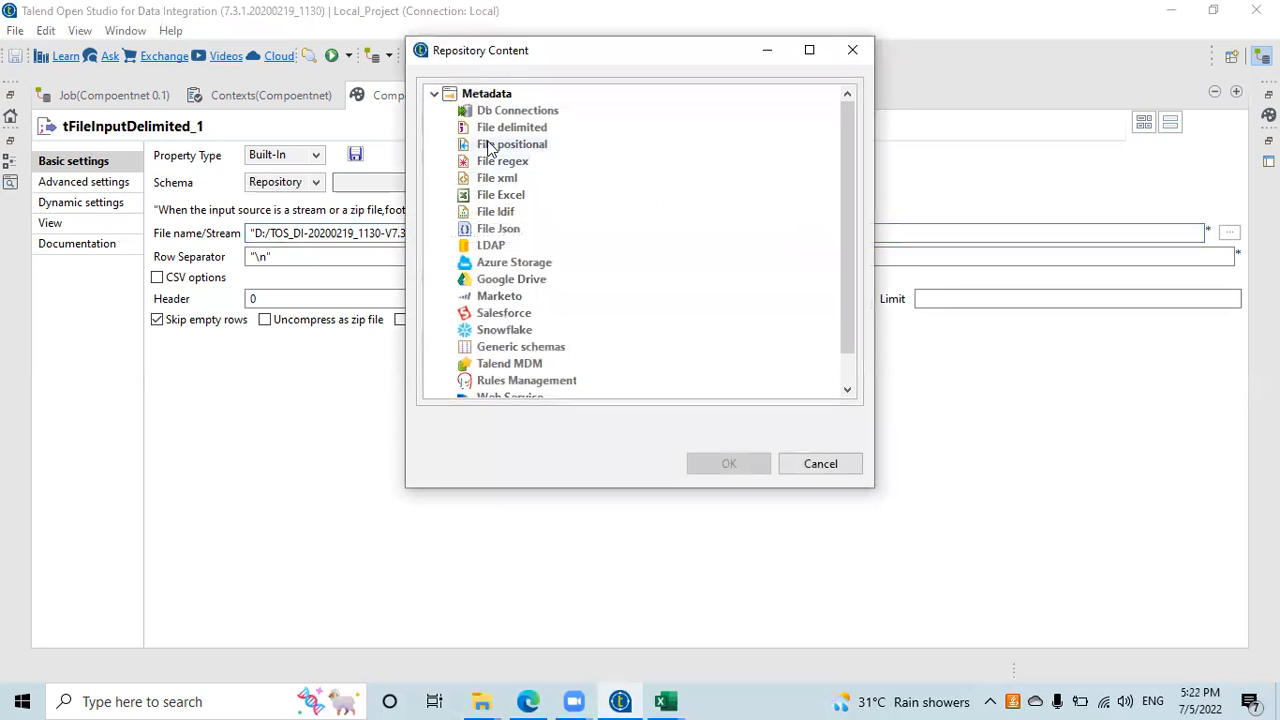
{"action": "left_click", "coordinate": [806, 471]}
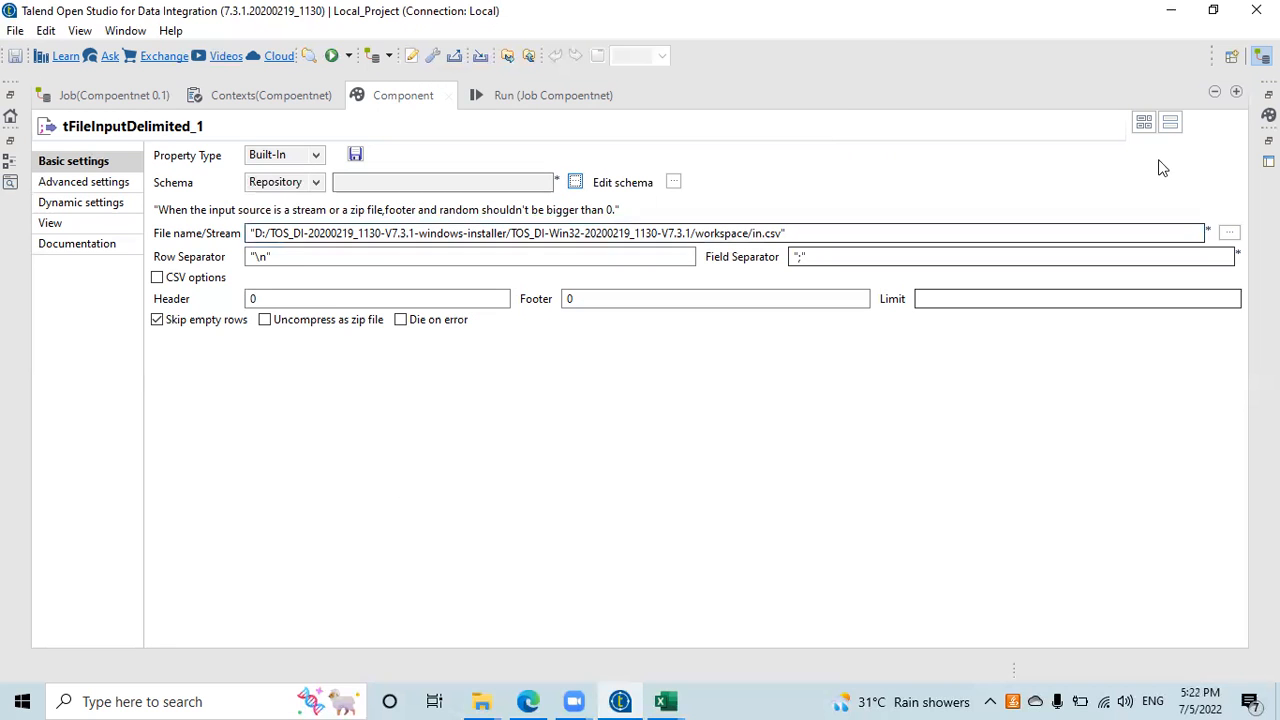
Restore the component view to normal size and expand the Metadata node in the repository tree.
{"action": "double_click", "coordinate": [392, 96]}
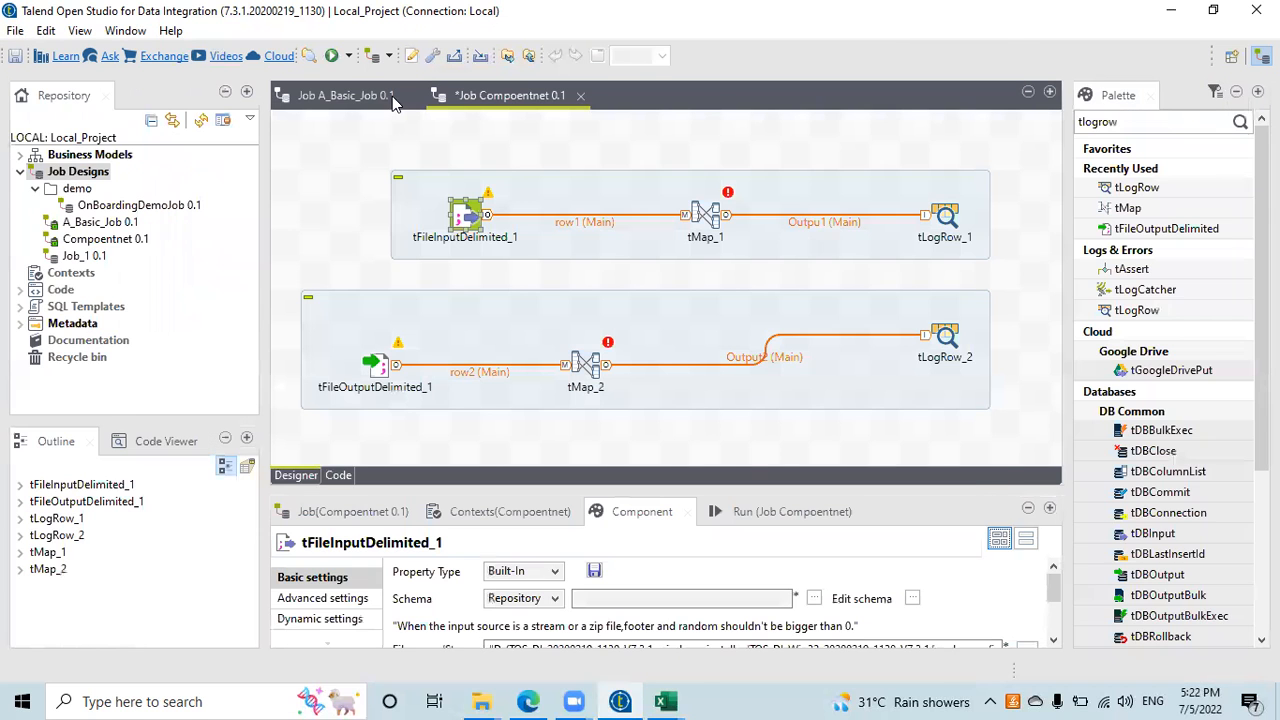
{"action": "left_click", "coordinate": [42, 325]}
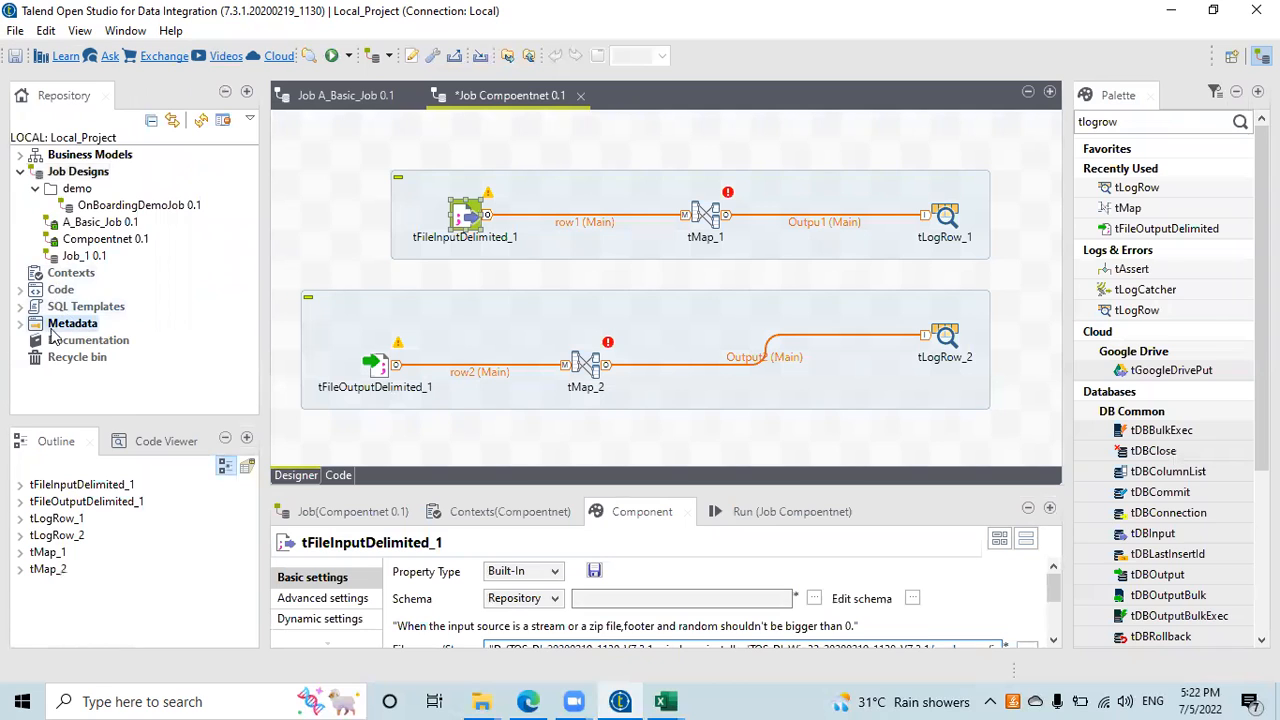
{"action": "left_click", "coordinate": [20, 324]}
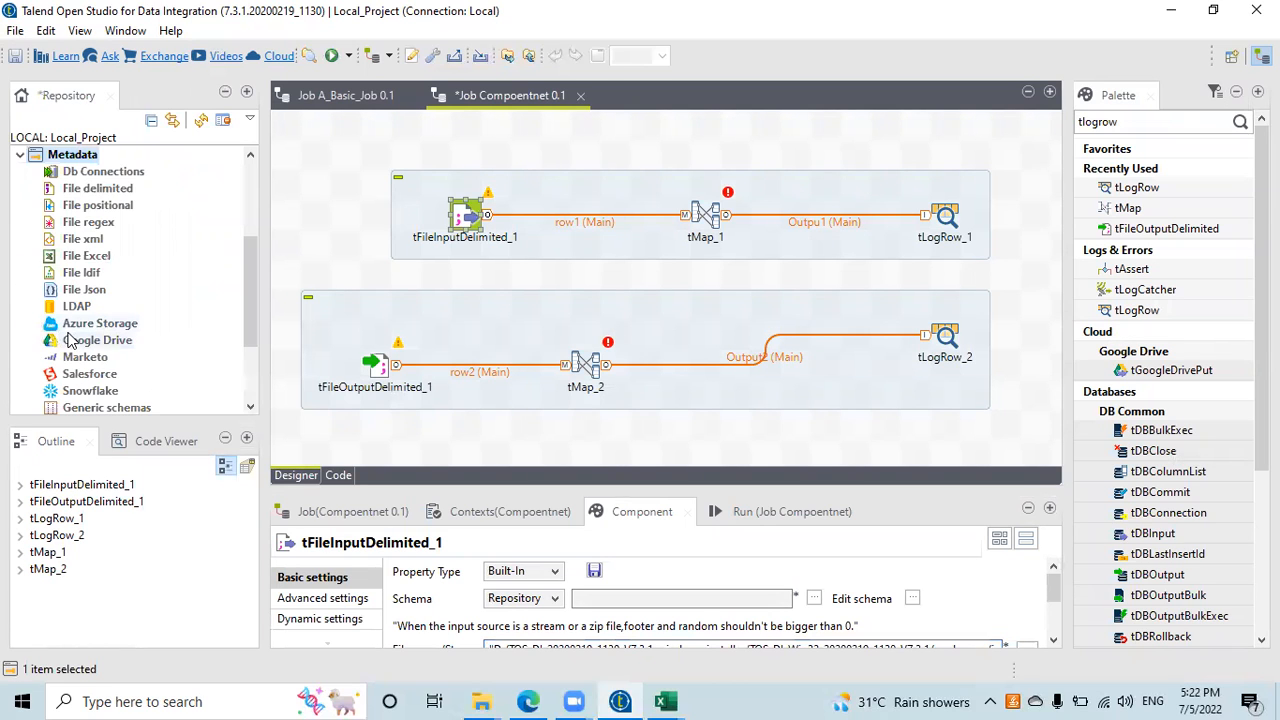
Start a new File Excel metadata entry named ecel and browse the Talned folder for its source file without choosing one.
{"action": "right_click", "coordinate": [86, 260]}
{"action": "left_click", "coordinate": [118, 269]}
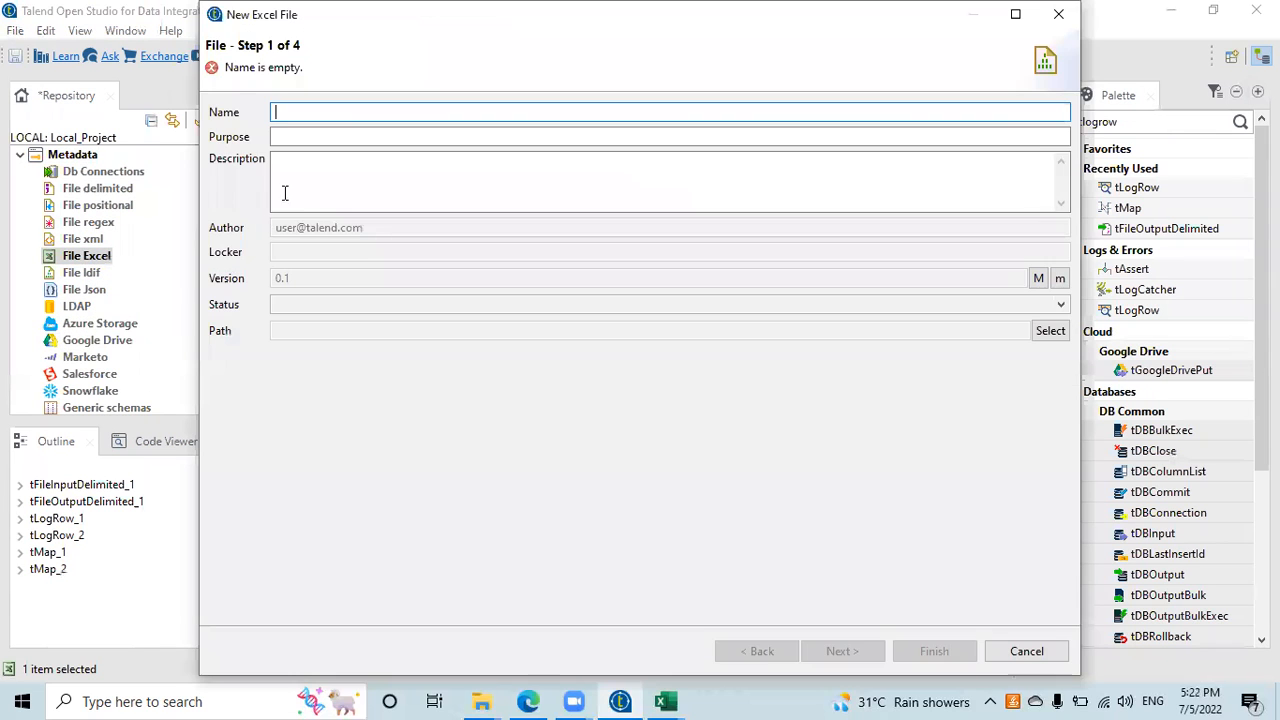
{"action": "type", "text": "ecel"}
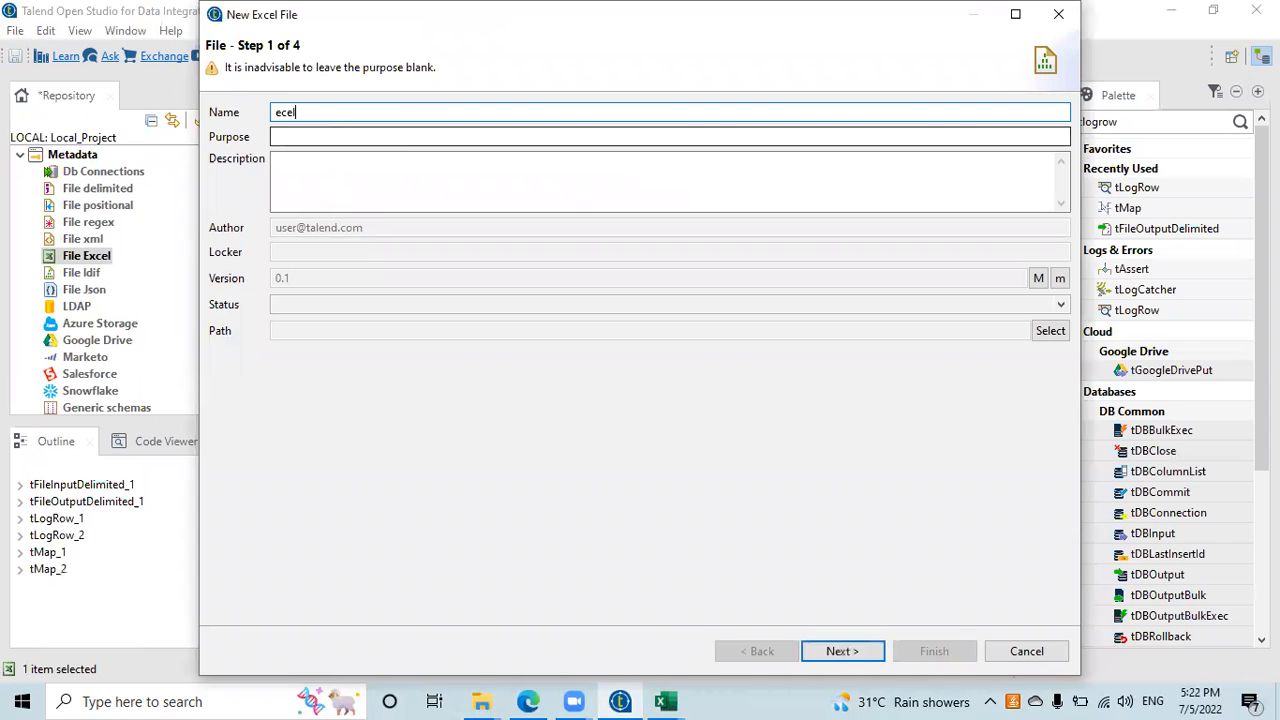
{"action": "key", "text": "Tab"}
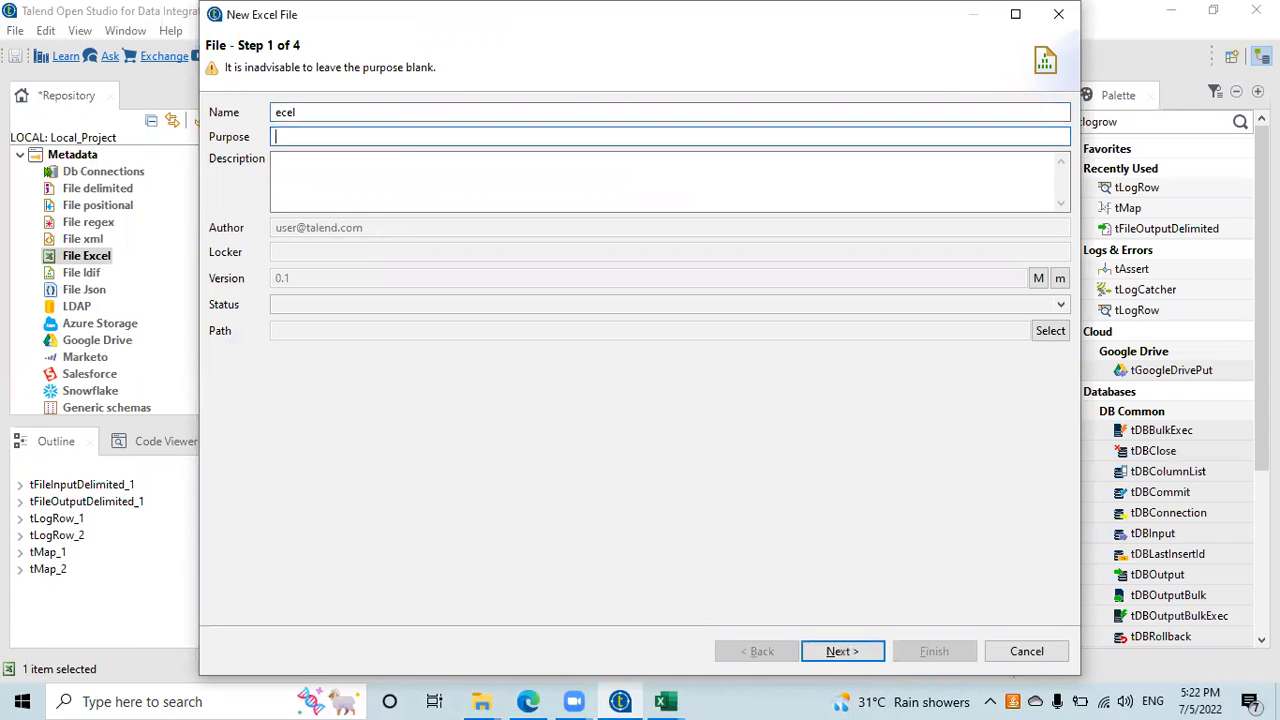
{"action": "left_click", "coordinate": [858, 651]}
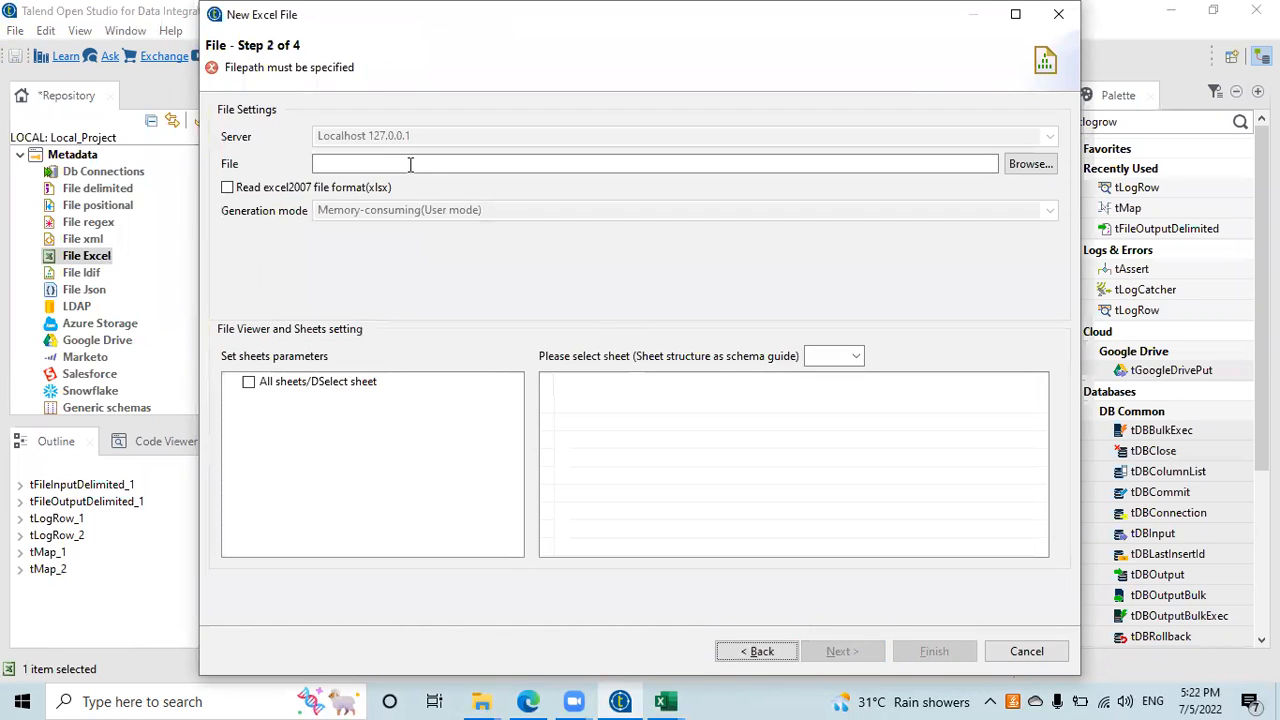
{"action": "left_click", "coordinate": [1046, 163]}
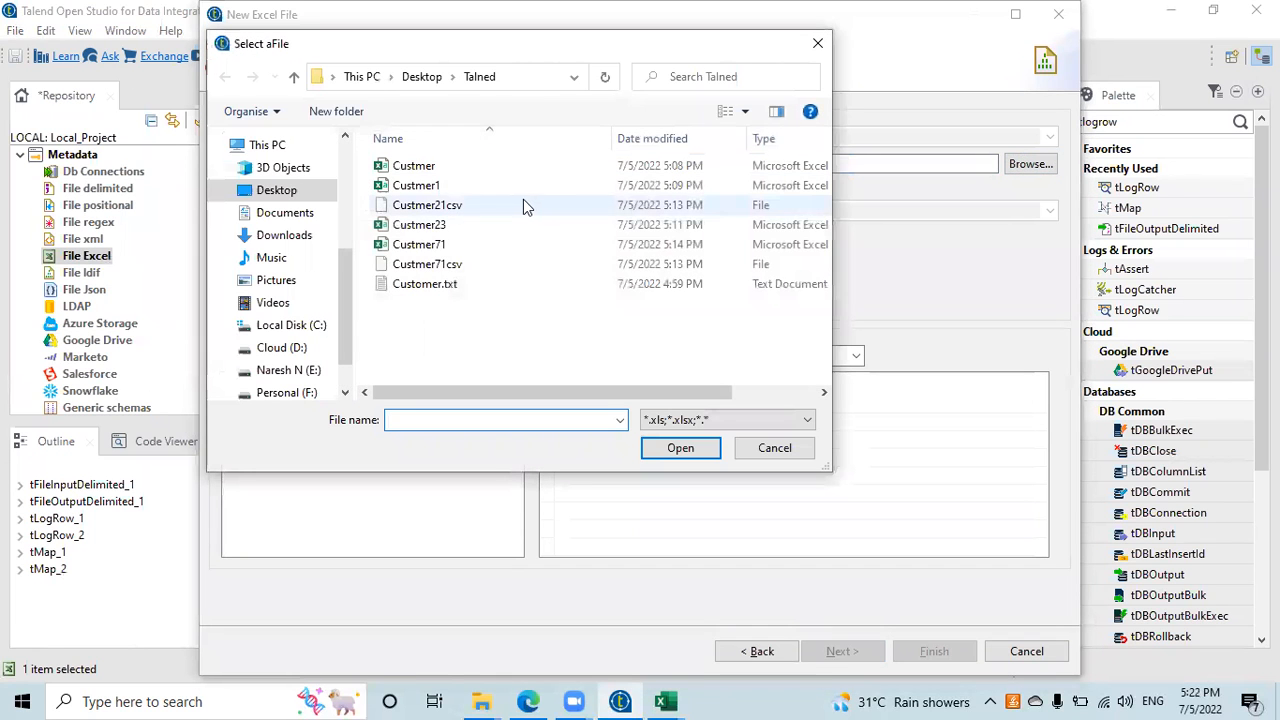
{"action": "left_click", "coordinate": [772, 447]}
Open Customer.txt from the desktop's Talned folder, add the header row "ID,Name,Add" above the data, and save and close it.
{"action": "key", "text": "super+d"}
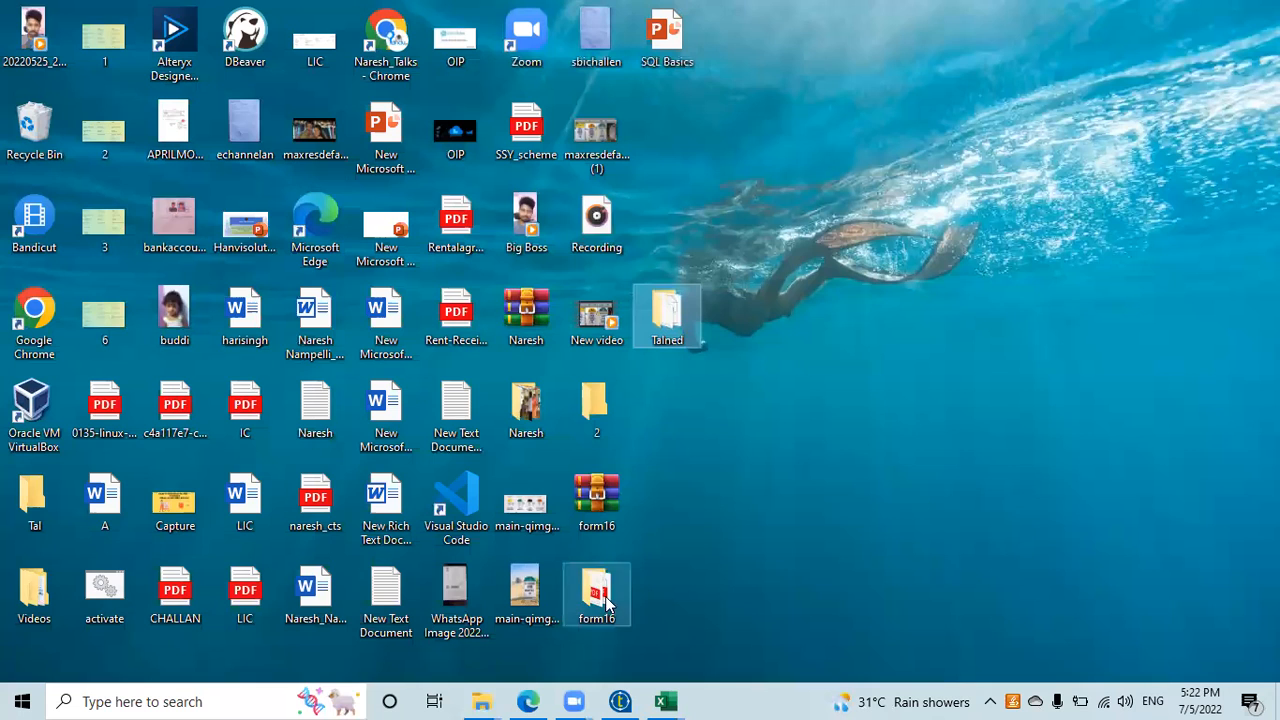
{"action": "double_click", "coordinate": [667, 318]}
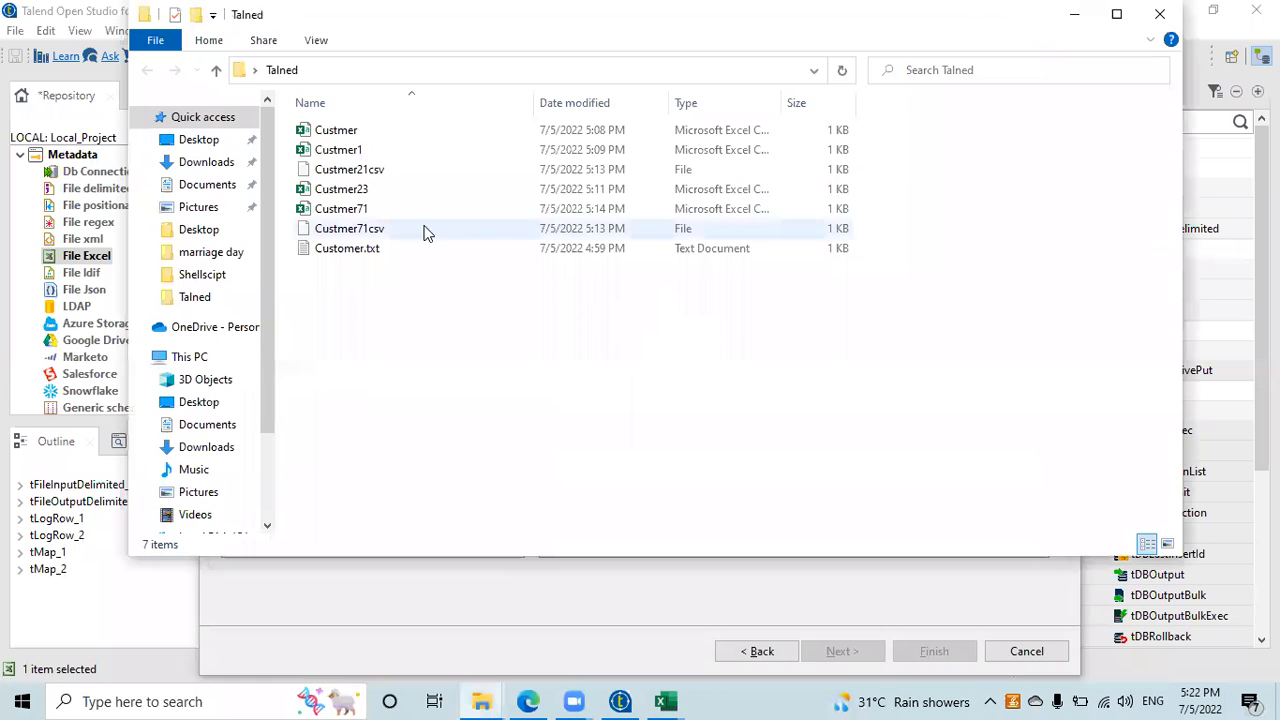
{"action": "right_click", "coordinate": [387, 367]}
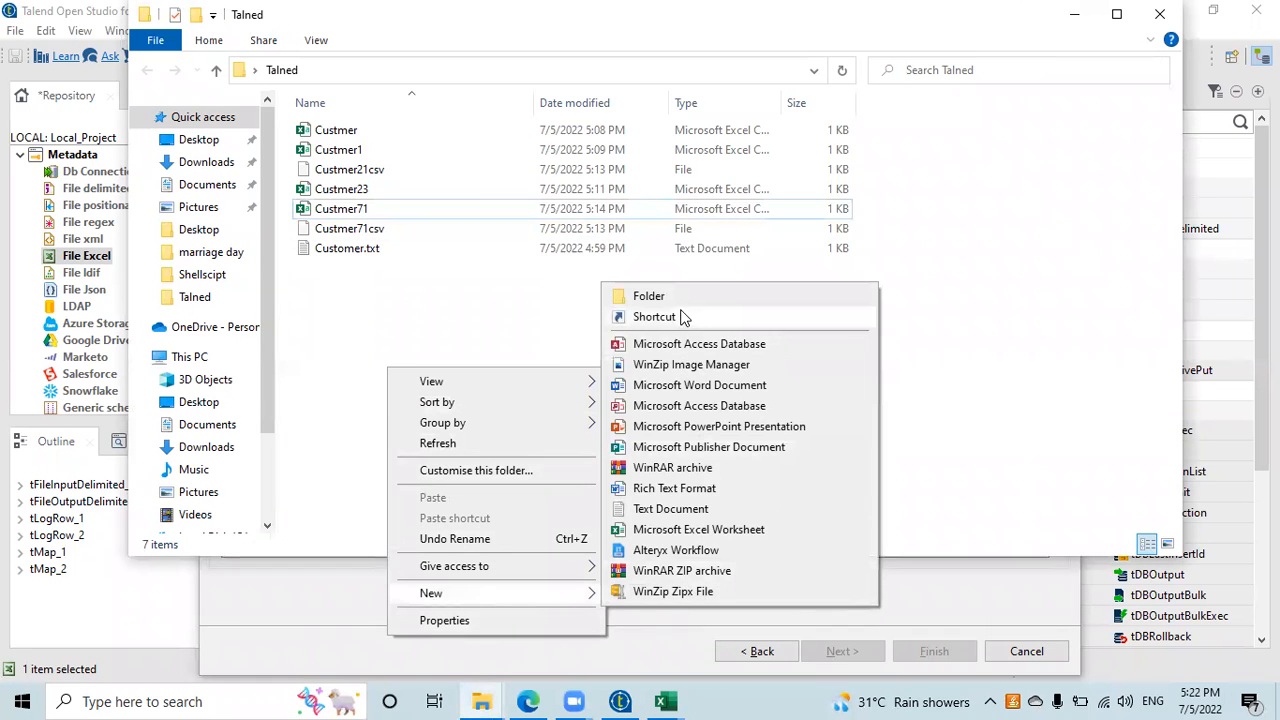
{"action": "left_click", "coordinate": [397, 250]}
{"action": "double_click", "coordinate": [365, 248]}
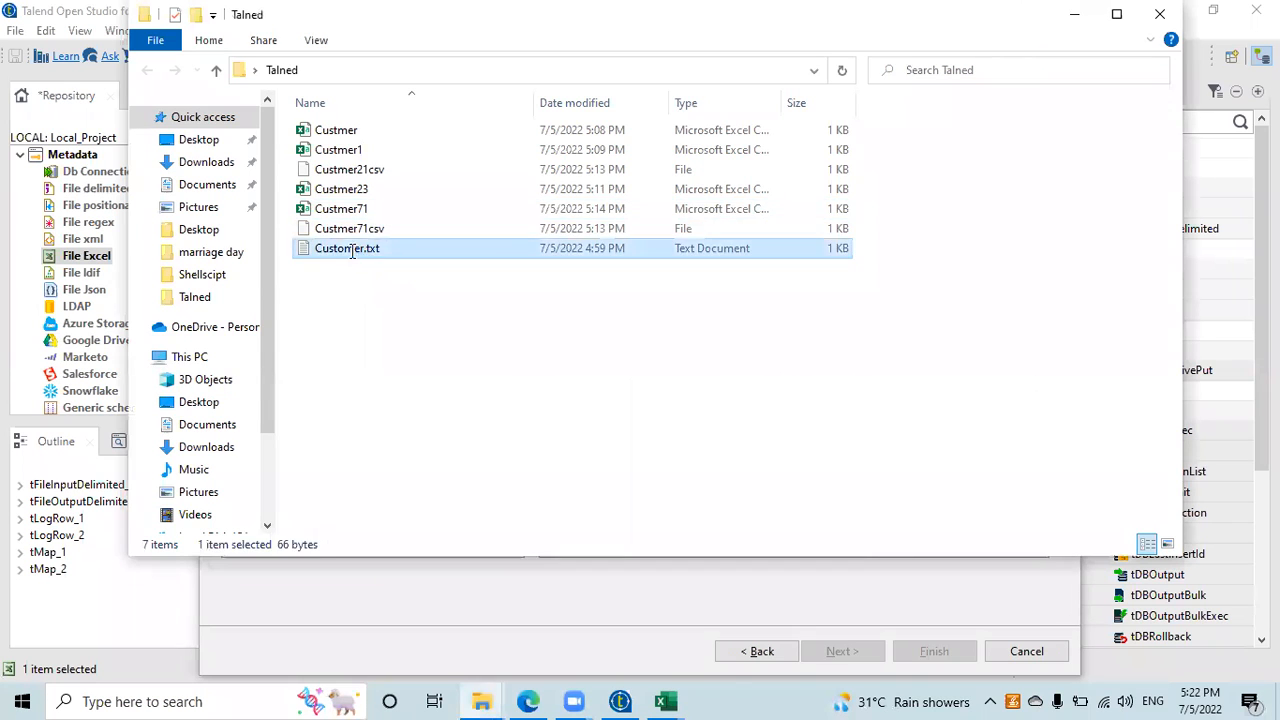
{"action": "key", "text": "Return"}
{"action": "key", "text": "Up"}
{"action": "type", "text": "ID,"}
{"action": "key", "text": "BackSpace"}
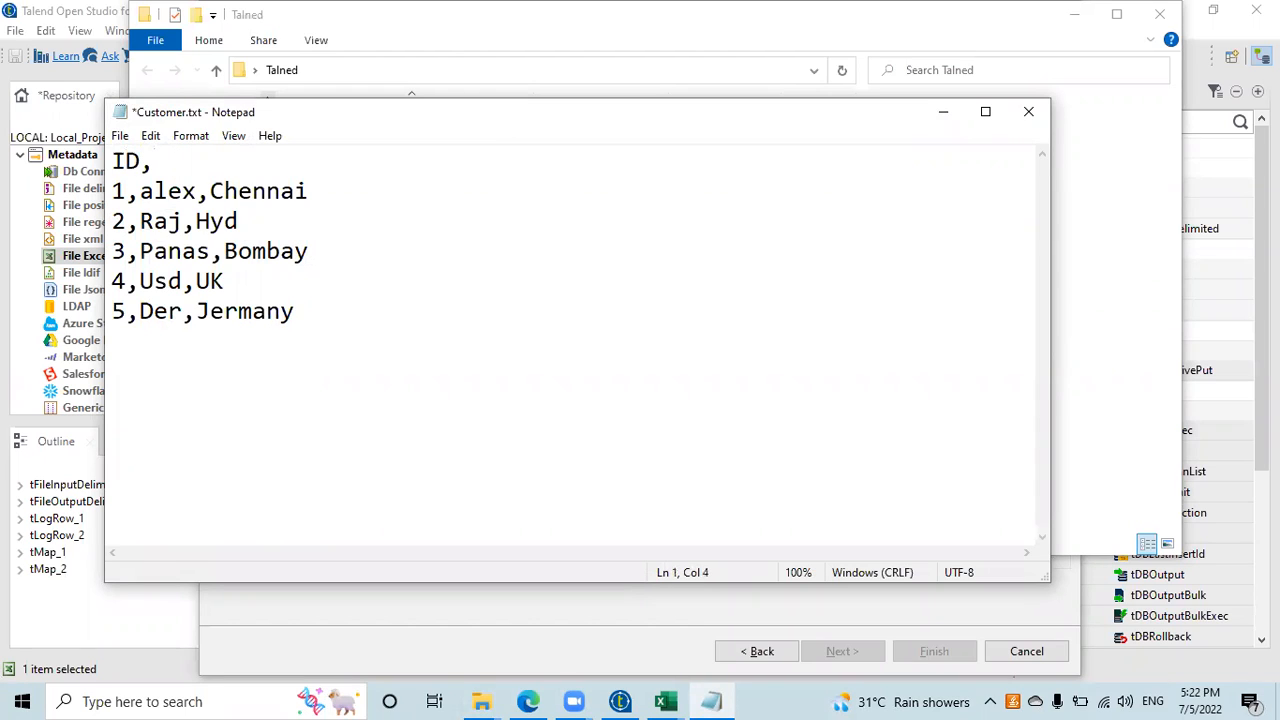
{"action": "type", "text": "Name,Add"}
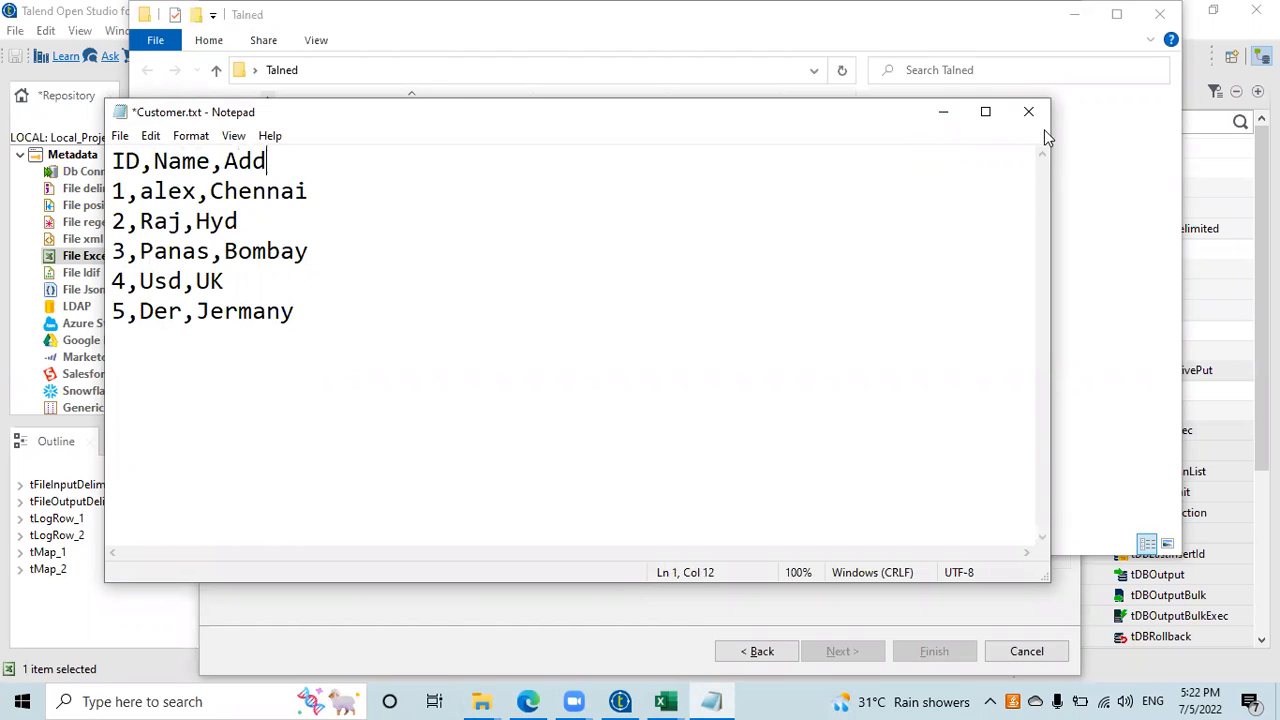
{"action": "left_click", "coordinate": [1030, 114]}
{"action": "left_click", "coordinate": [590, 361]}
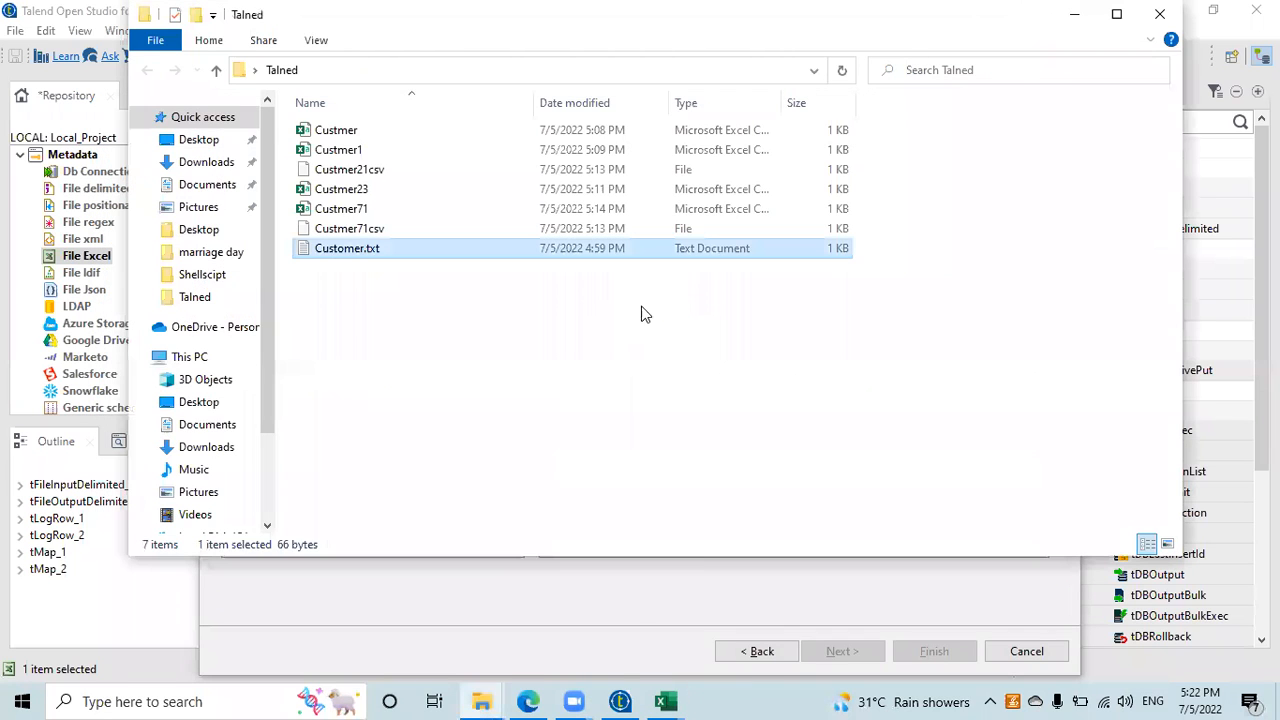
Try to use Customer.txt as the source file of the Excel metadata entry, and cancel the entry.
{"action": "left_click", "coordinate": [620, 701]}
{"action": "left_click", "coordinate": [1030, 164]}
{"action": "left_click", "coordinate": [448, 284]}
{"action": "left_click", "coordinate": [682, 448]}
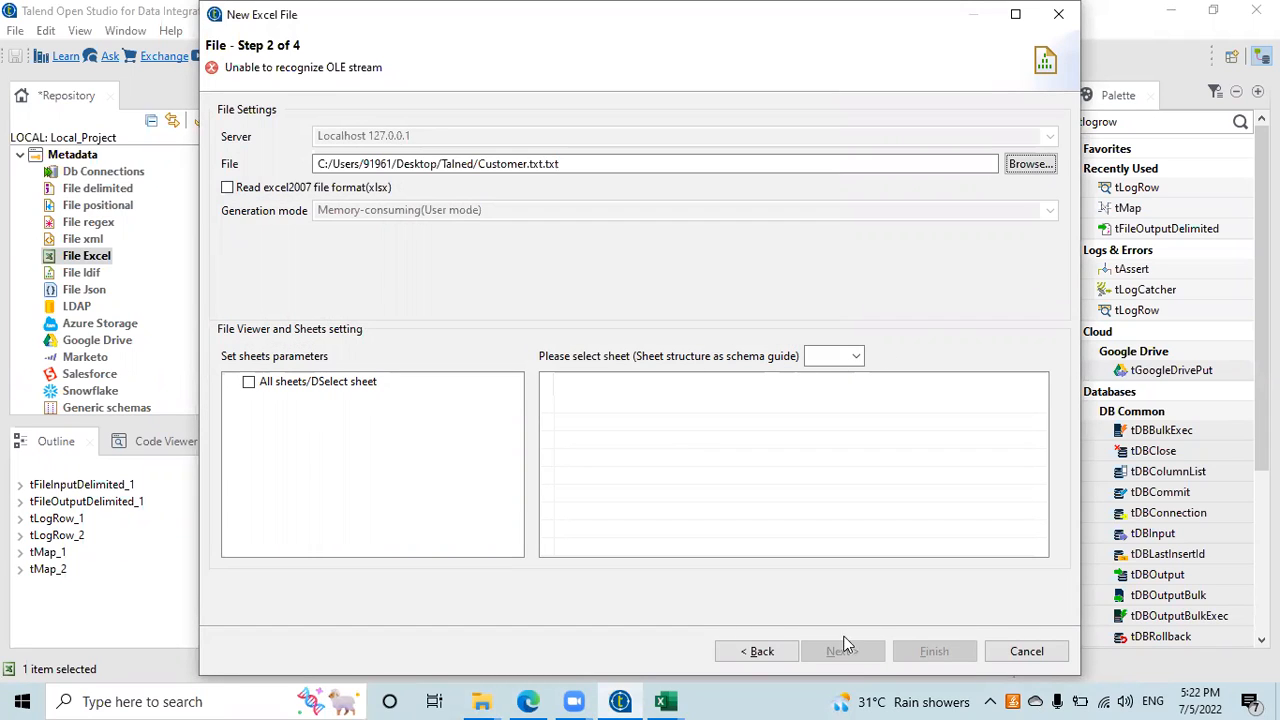
{"action": "left_click", "coordinate": [766, 164]}
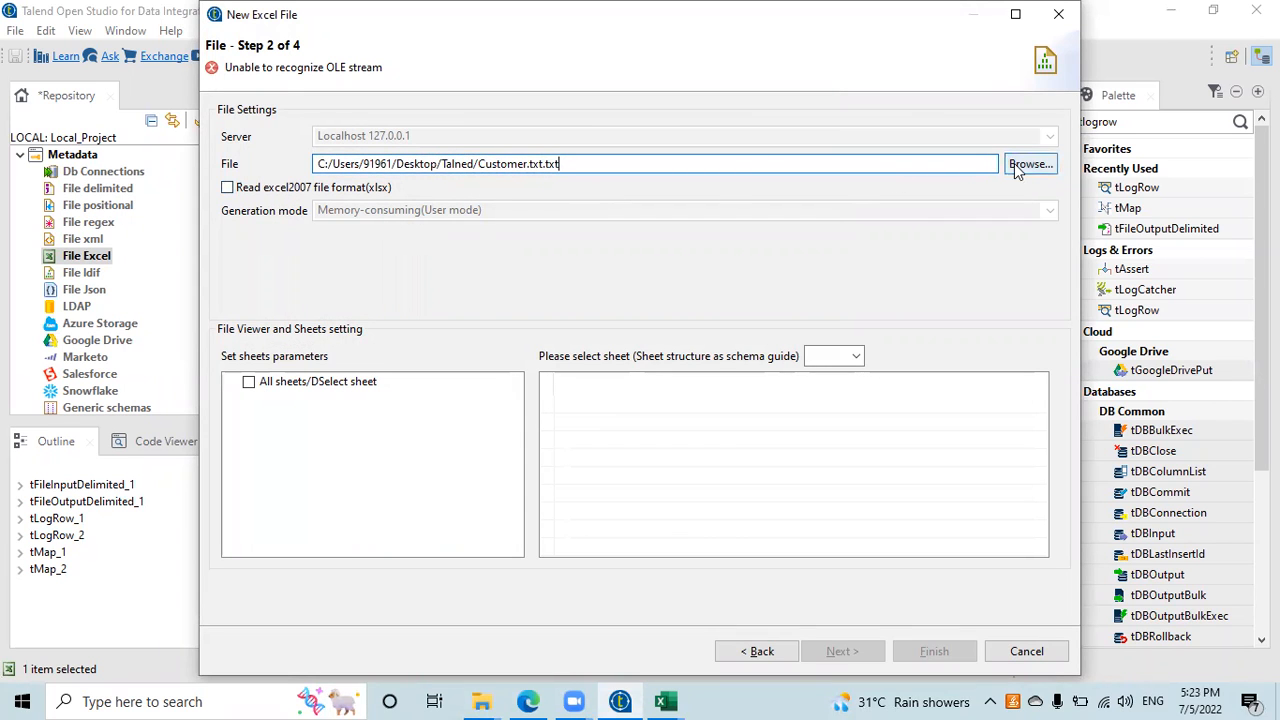
{"action": "left_click", "coordinate": [1030, 652]}
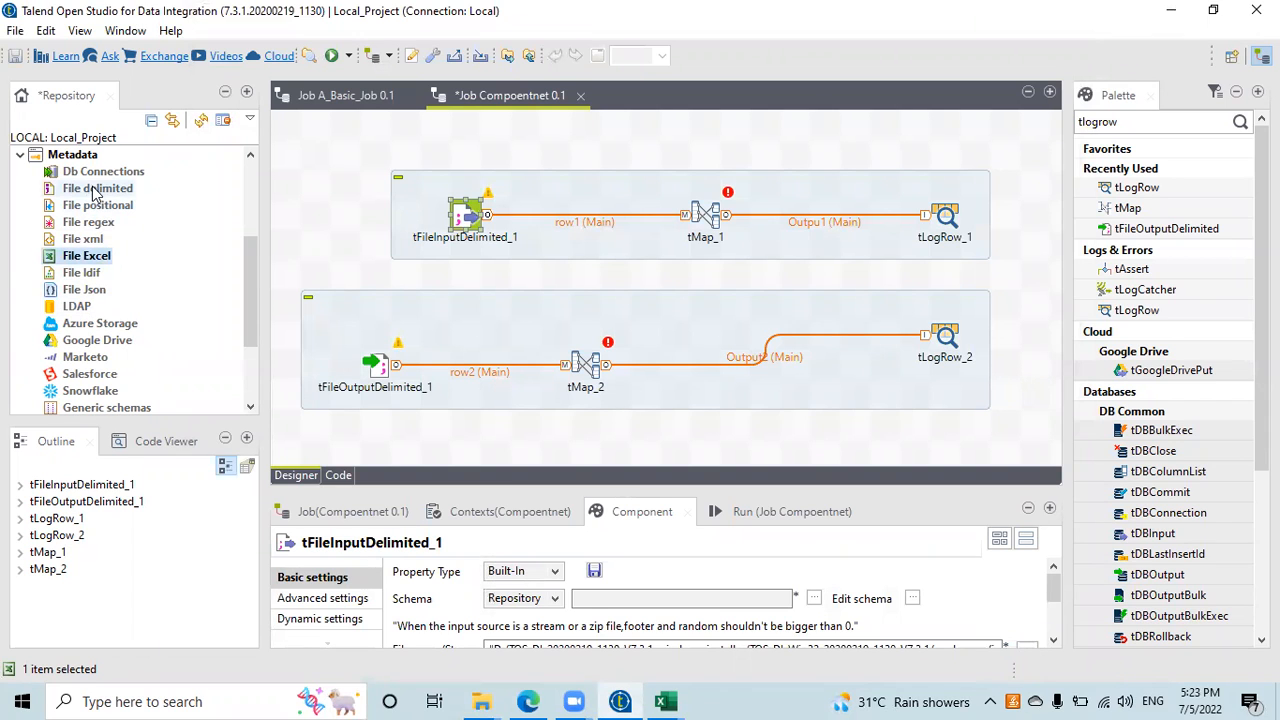
Start a new File delimited metadata entry named text and proceed to its file settings.
{"action": "left_click", "coordinate": [95, 189]}
{"action": "right_click", "coordinate": [108, 191]}
{"action": "left_click", "coordinate": [180, 203]}
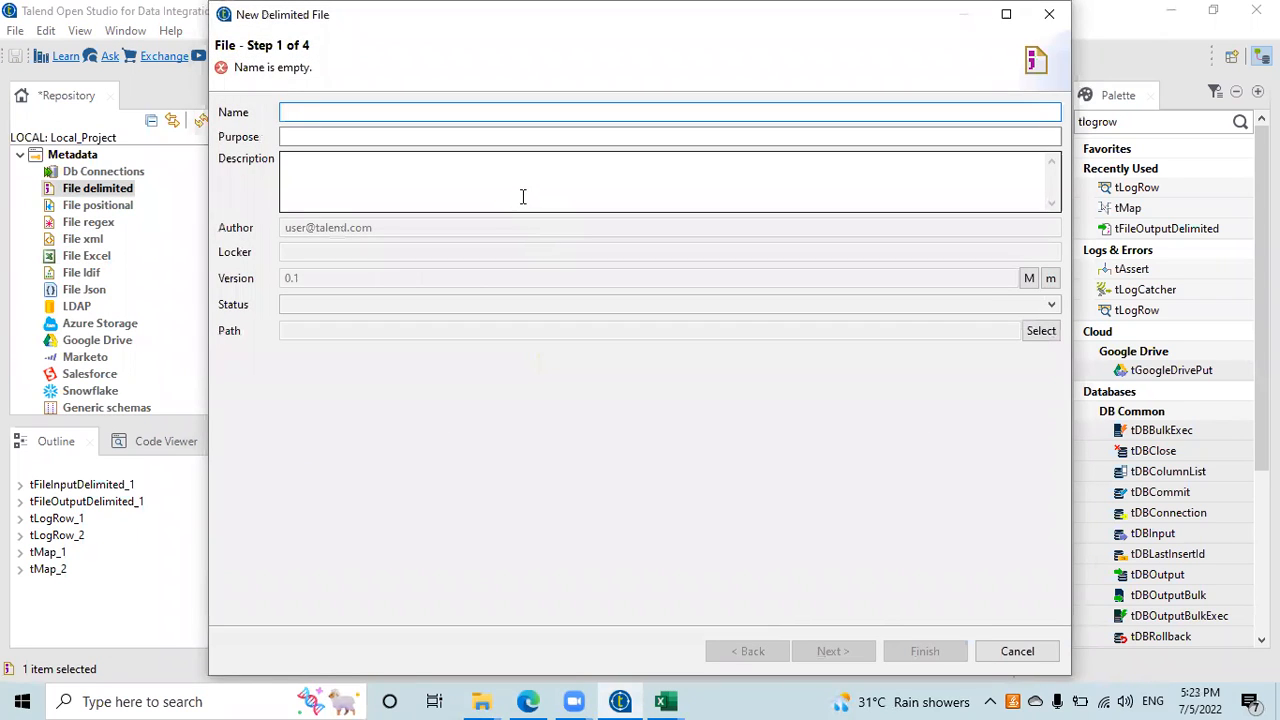
{"action": "type", "text": "text"}
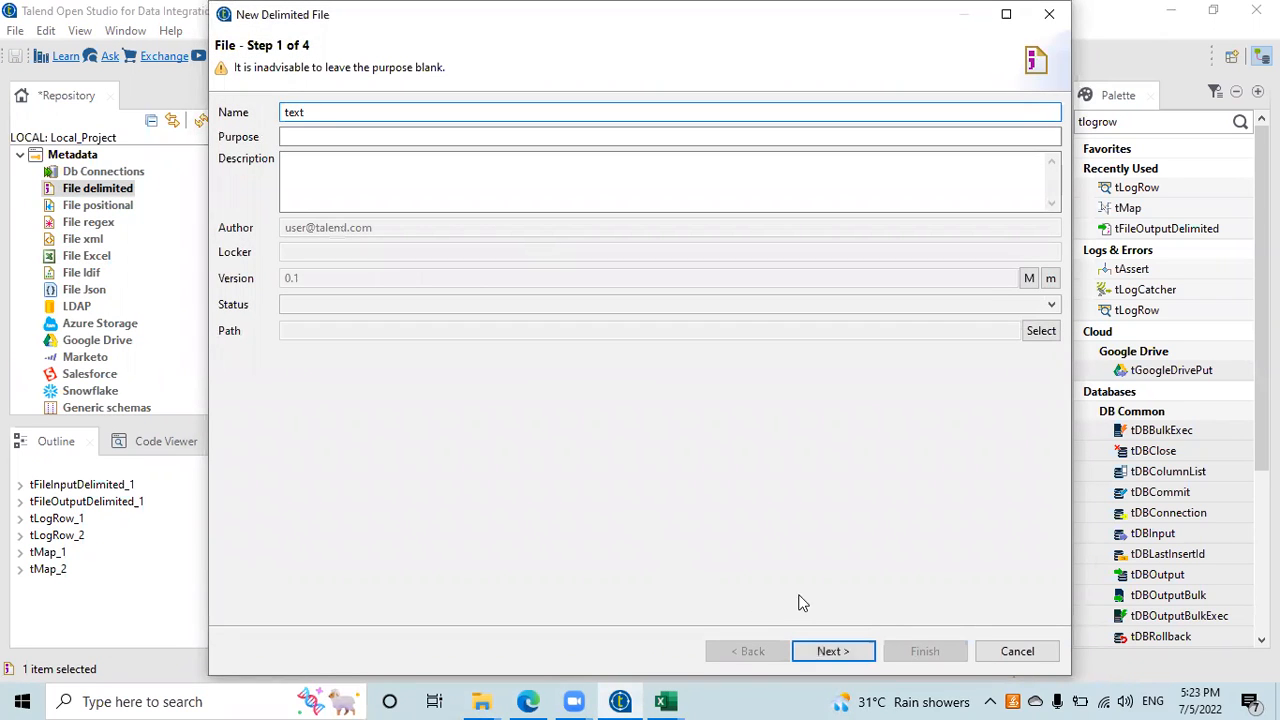
{"action": "left_click", "coordinate": [833, 651]}
Choose Customer.txt in the desktop's Talned folder as the source file, showing all file types, and proceed to the parse settings.
{"action": "left_click", "coordinate": [1020, 164]}
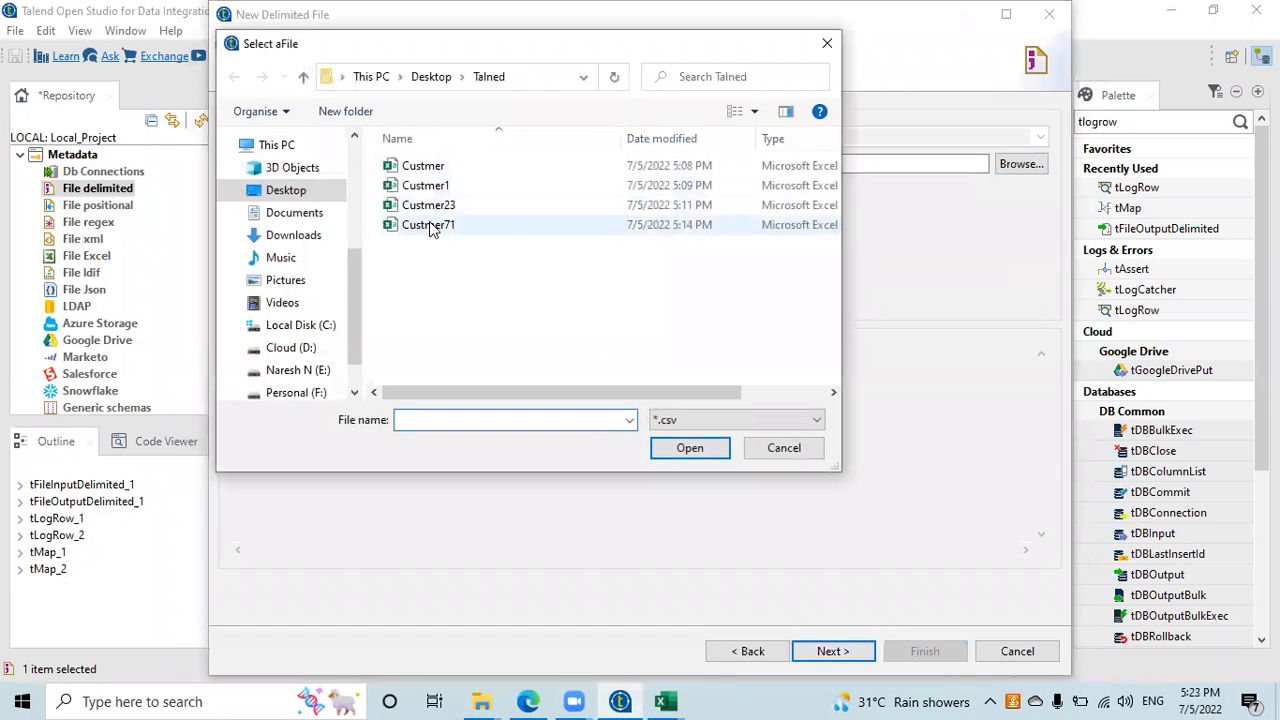
{"action": "left_click", "coordinate": [328, 190]}
{"action": "left_click", "coordinate": [710, 423]}
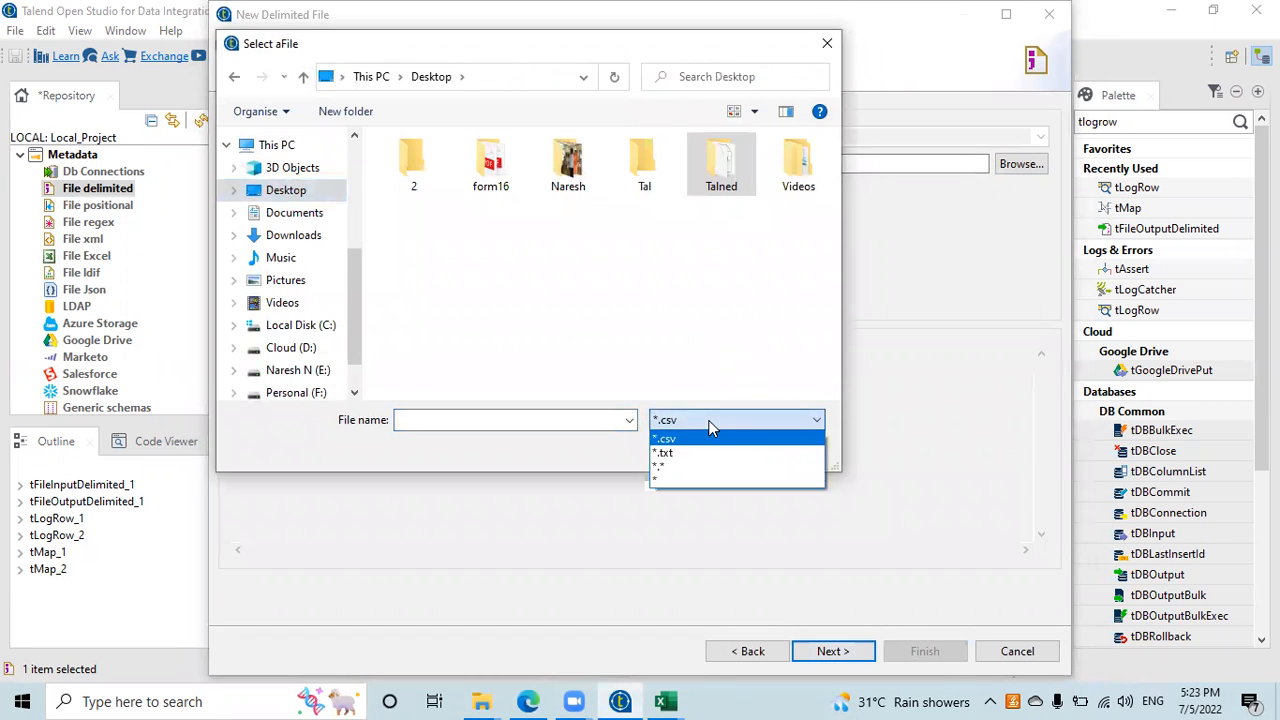
{"action": "left_click", "coordinate": [689, 479]}
{"action": "double_click", "coordinate": [720, 188]}
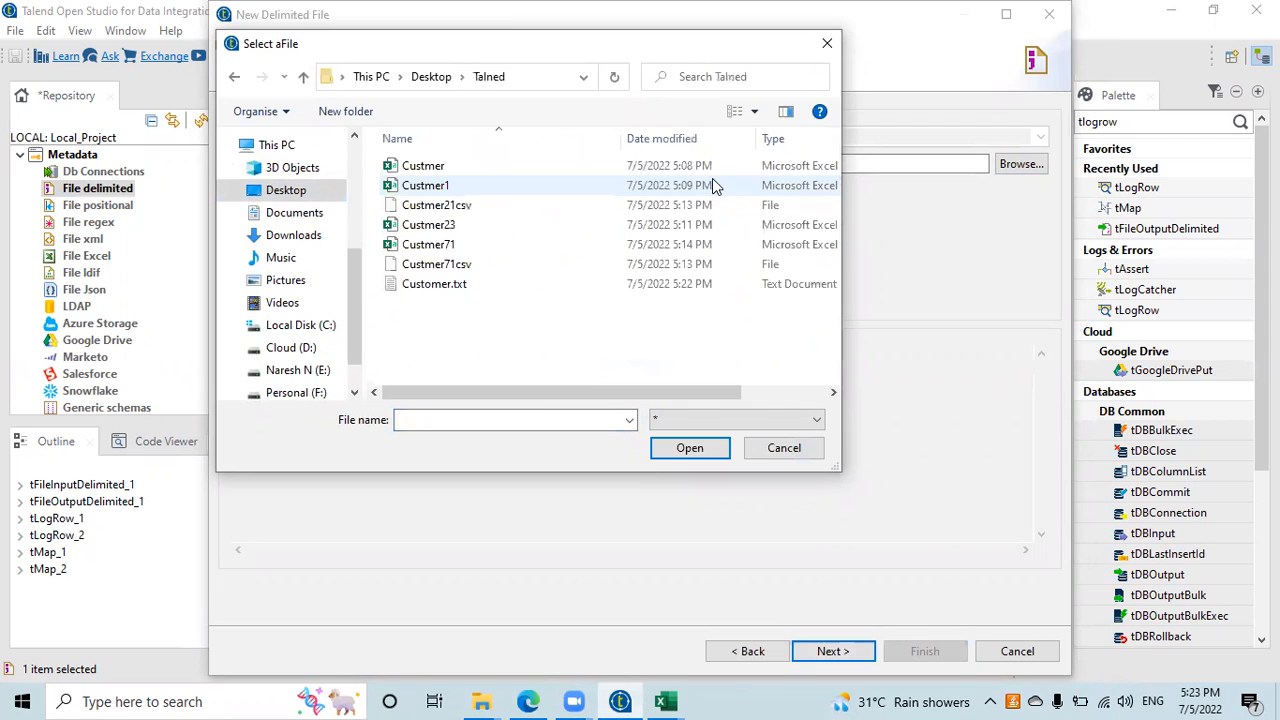
{"action": "left_click", "coordinate": [455, 265]}
{"action": "left_click", "coordinate": [470, 286]}
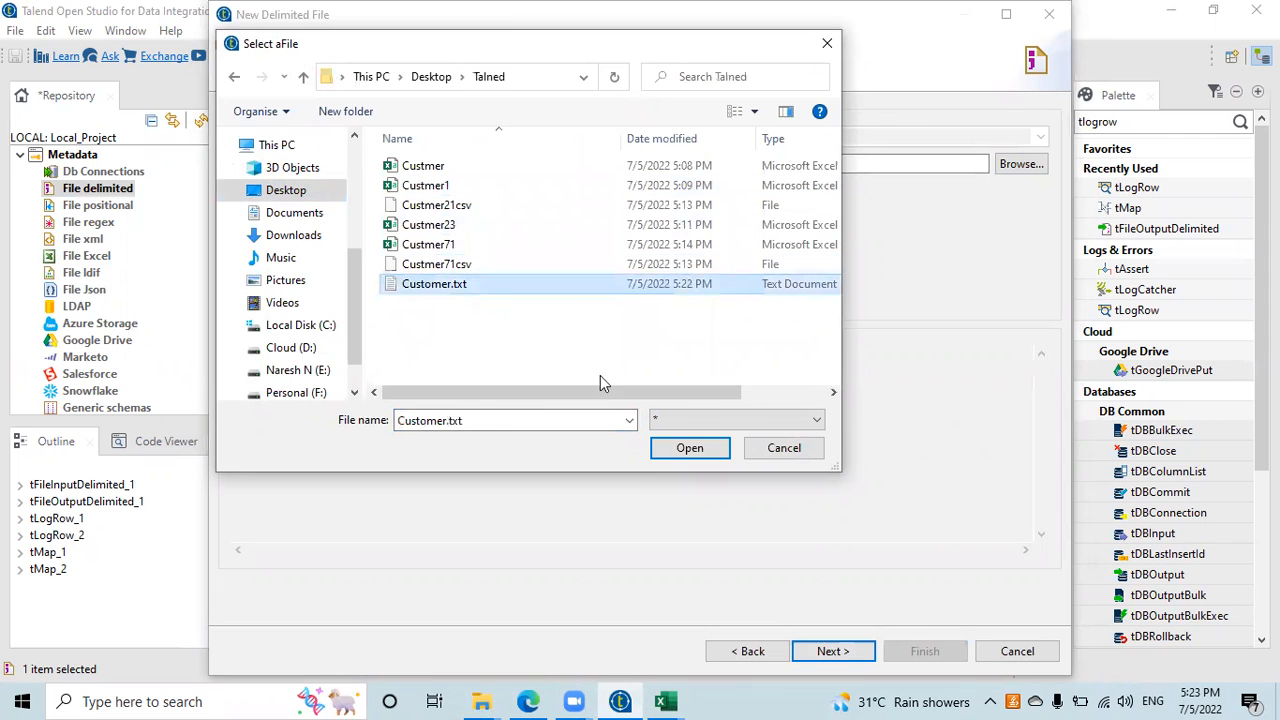
{"action": "left_click", "coordinate": [667, 449]}
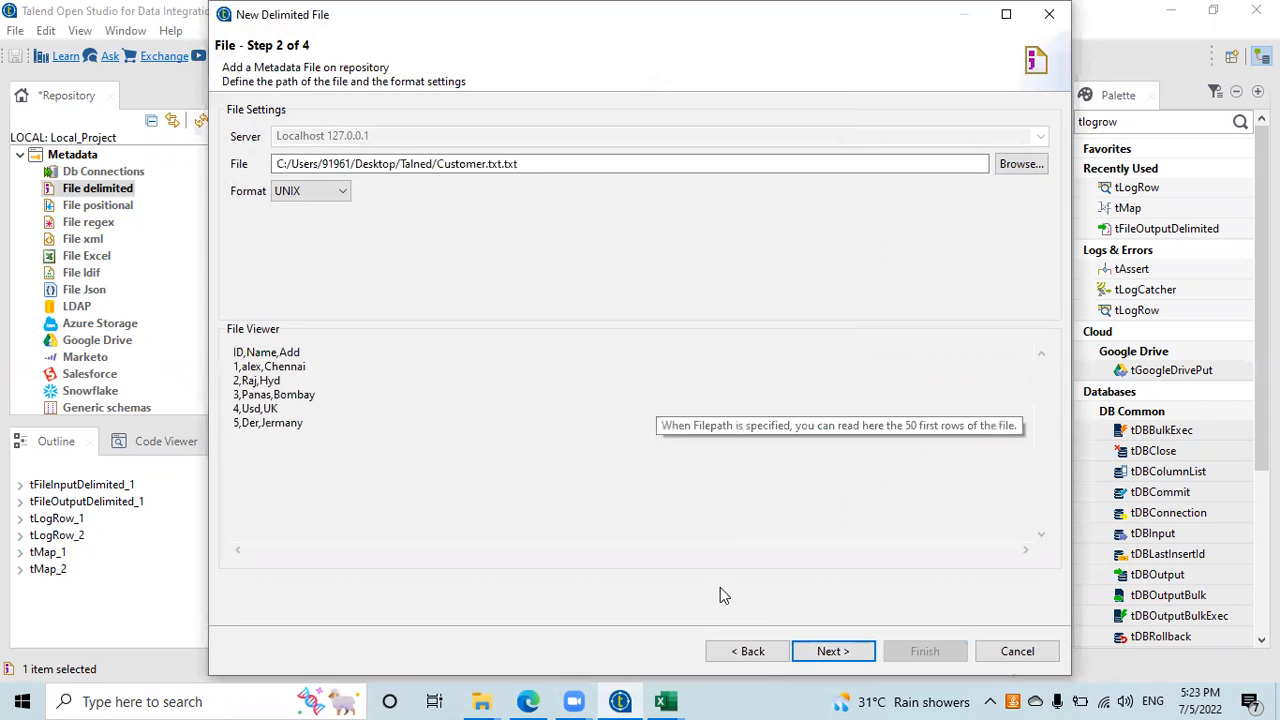
{"action": "left_click", "coordinate": [822, 651]}
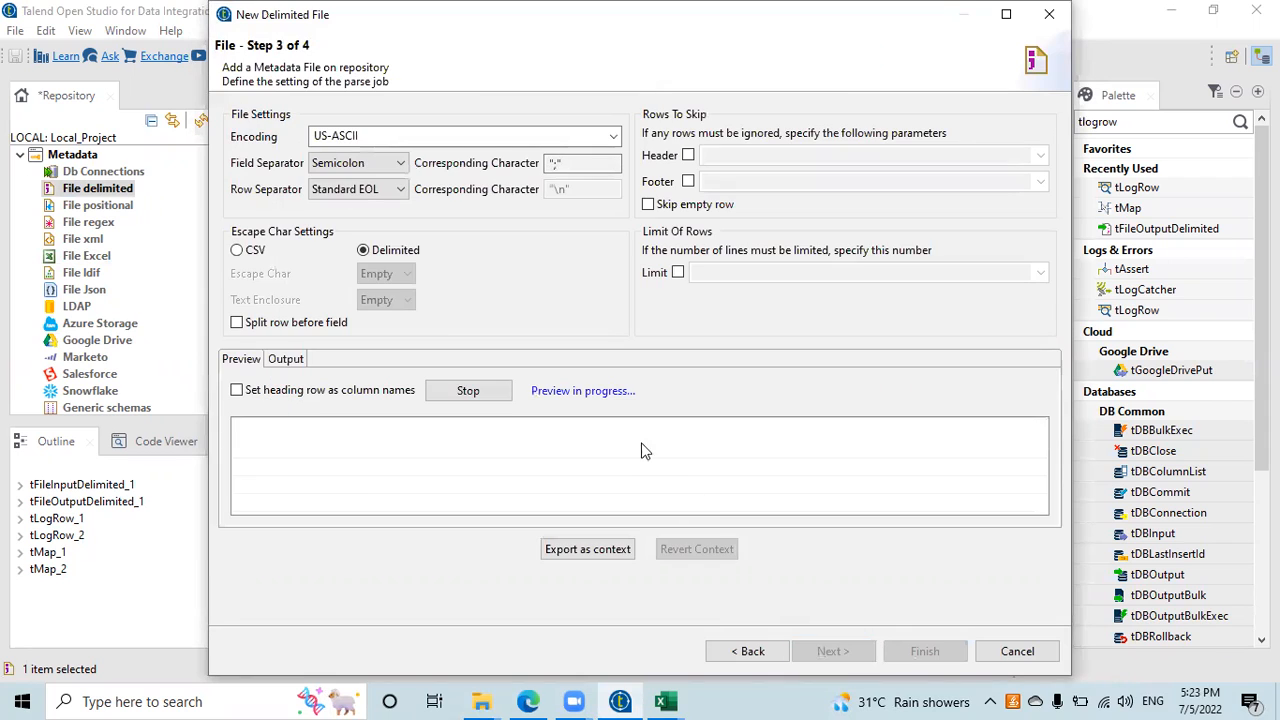
Set the heading row as column names with 1 header row skipped, enable splitting rows before fields, and refresh the preview.
{"action": "left_click", "coordinate": [237, 392]}
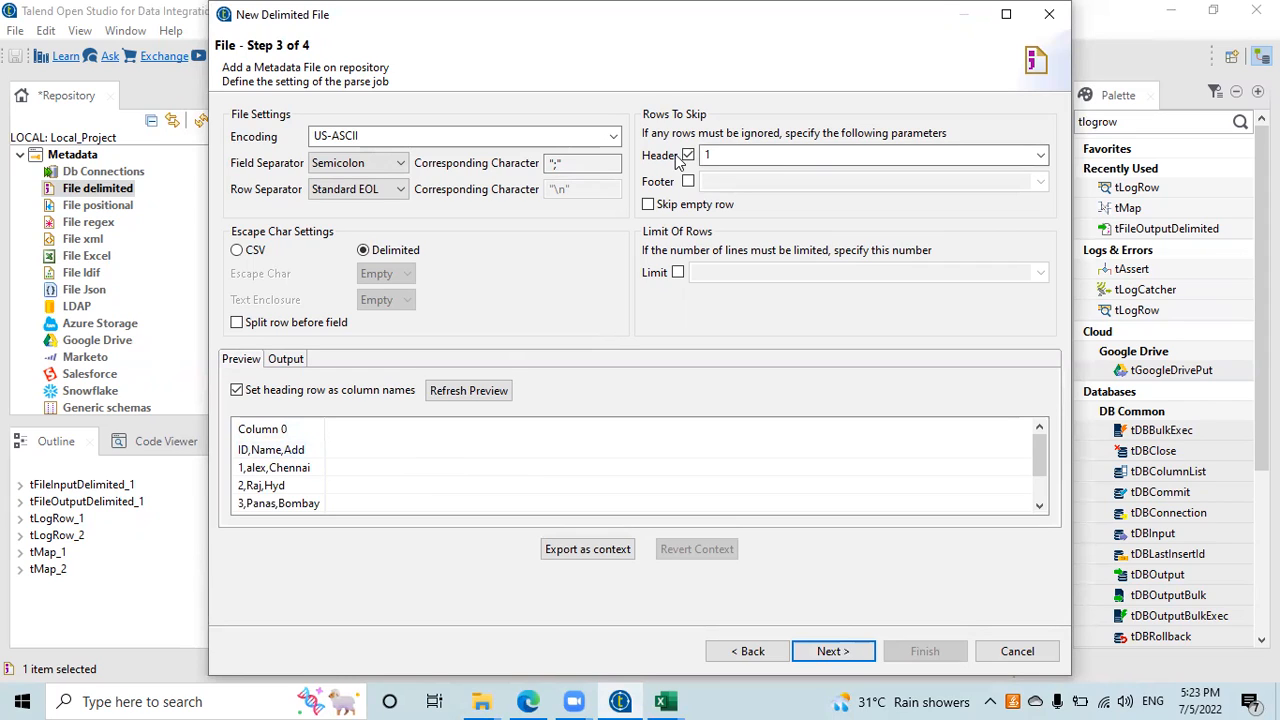
{"action": "double_click", "coordinate": [719, 157]}
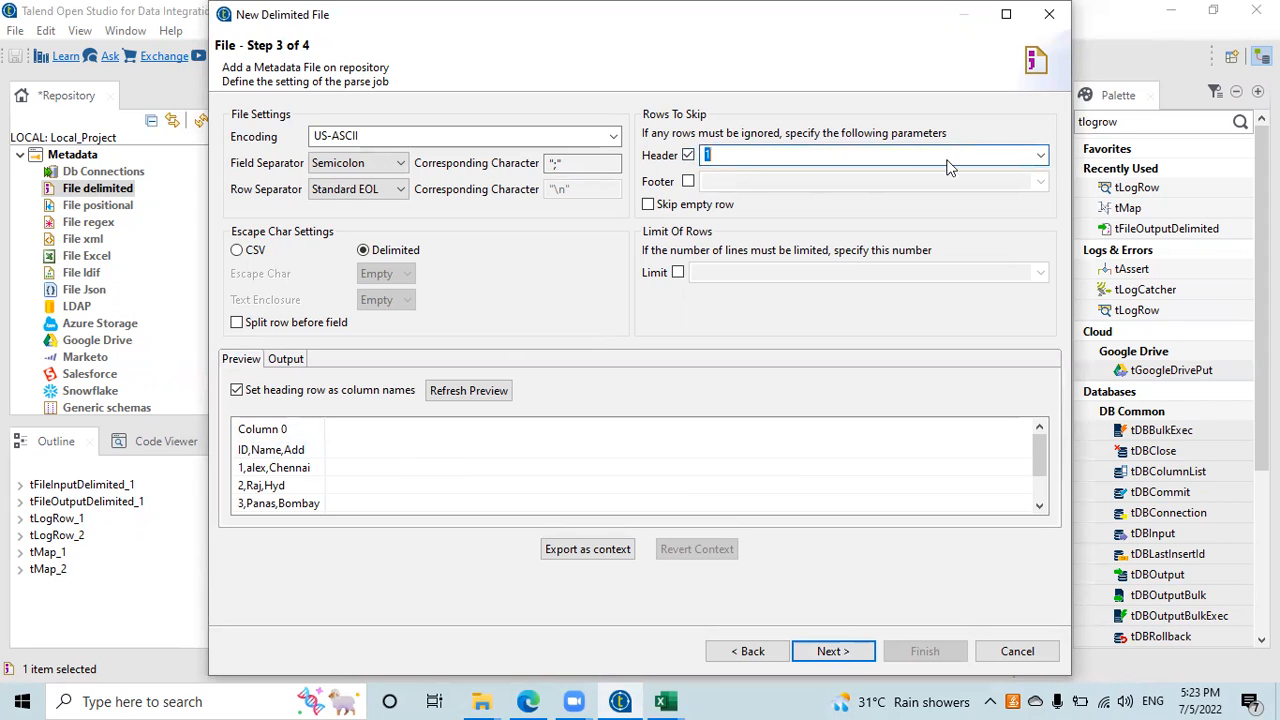
{"action": "left_click", "coordinate": [1040, 155]}
{"action": "left_click", "coordinate": [875, 183]}
{"action": "left_click", "coordinate": [237, 322]}
{"action": "left_click", "coordinate": [458, 390]}
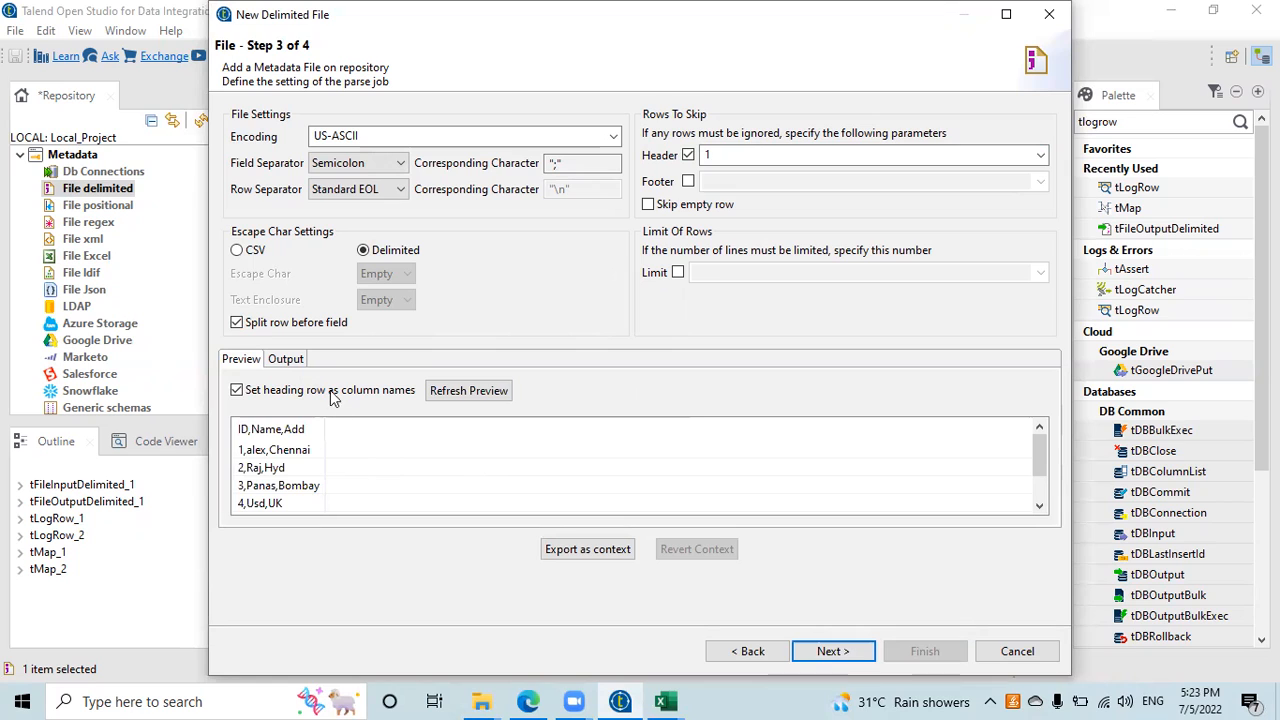
Change the field separator to Comma and refresh the preview.
{"action": "left_click", "coordinate": [280, 362]}
{"action": "left_click", "coordinate": [241, 362]}
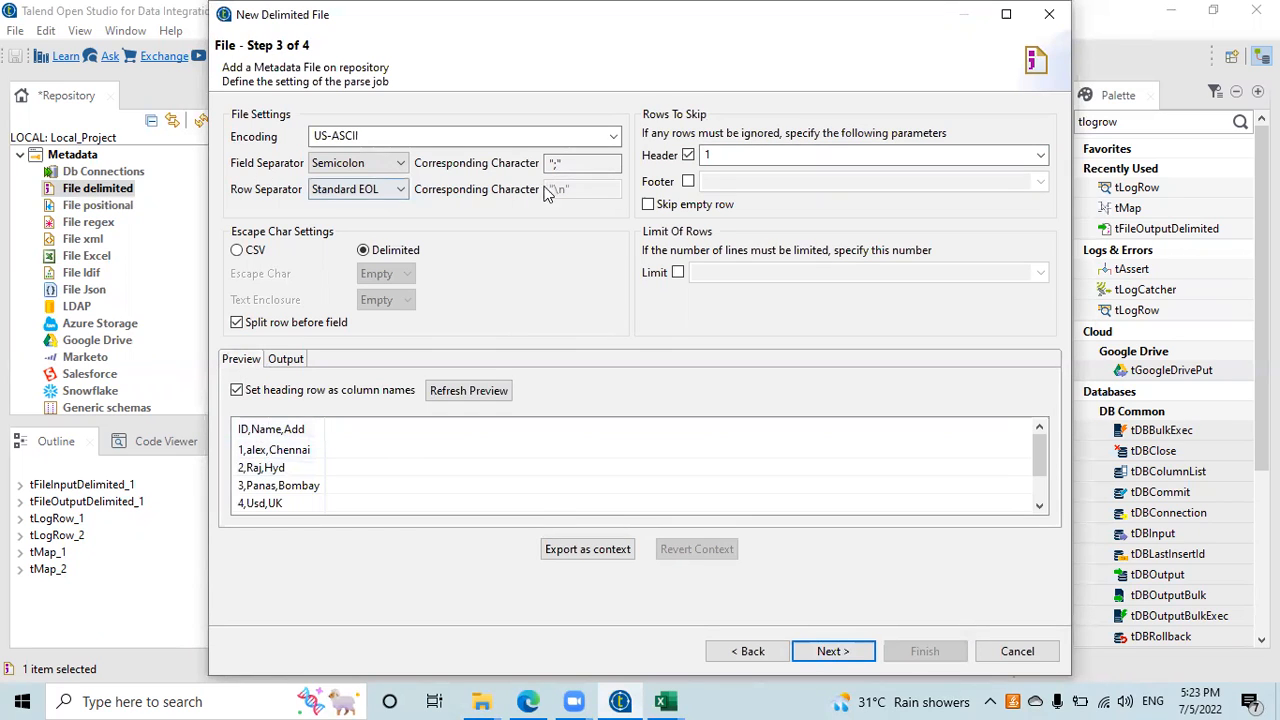
{"action": "left_click", "coordinate": [400, 163]}
{"action": "left_click", "coordinate": [403, 199]}
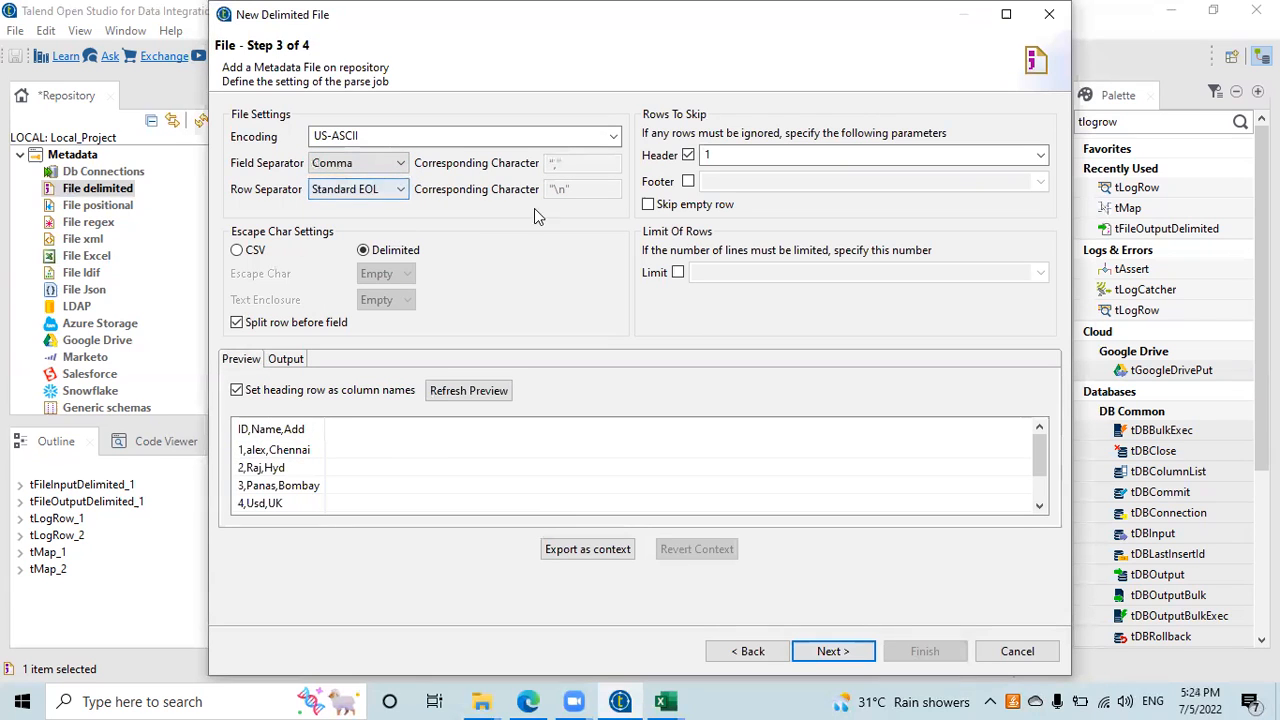
{"action": "left_click", "coordinate": [439, 392]}
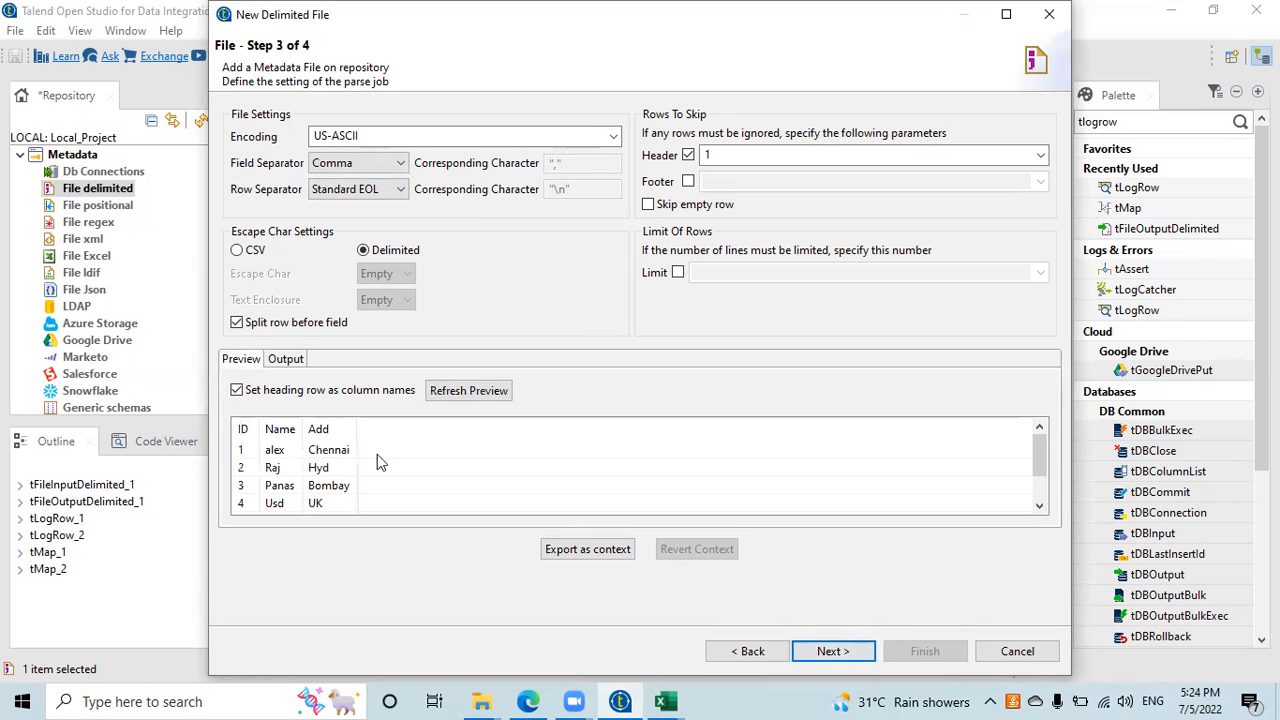
Review the previewed rows, accept the schema named metadata with columns ID, Name and Add, and finish the delimited file entry.
{"action": "scroll", "coordinate": [698, 472], "scroll_direction": "down", "scroll_amount": 1}
{"action": "scroll", "coordinate": [467, 506], "scroll_direction": "up", "scroll_amount": 1}
{"action": "left_click", "coordinate": [822, 651]}
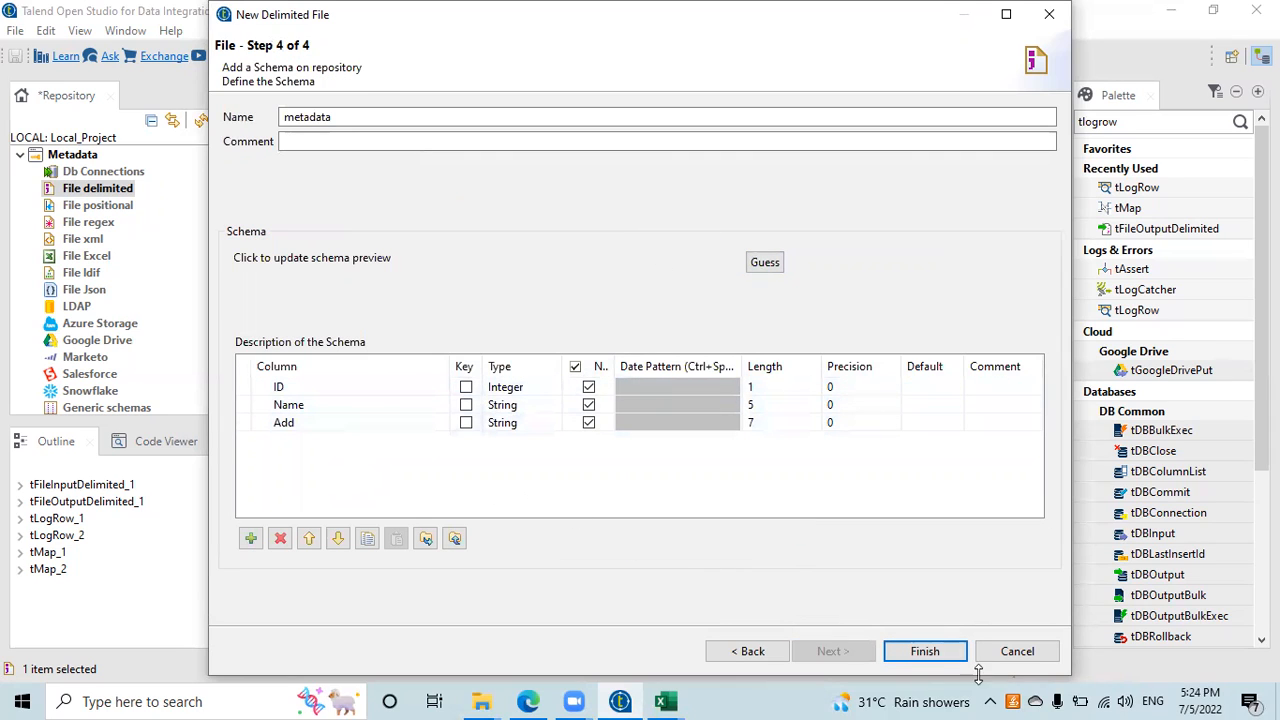
{"action": "left_click", "coordinate": [924, 652]}
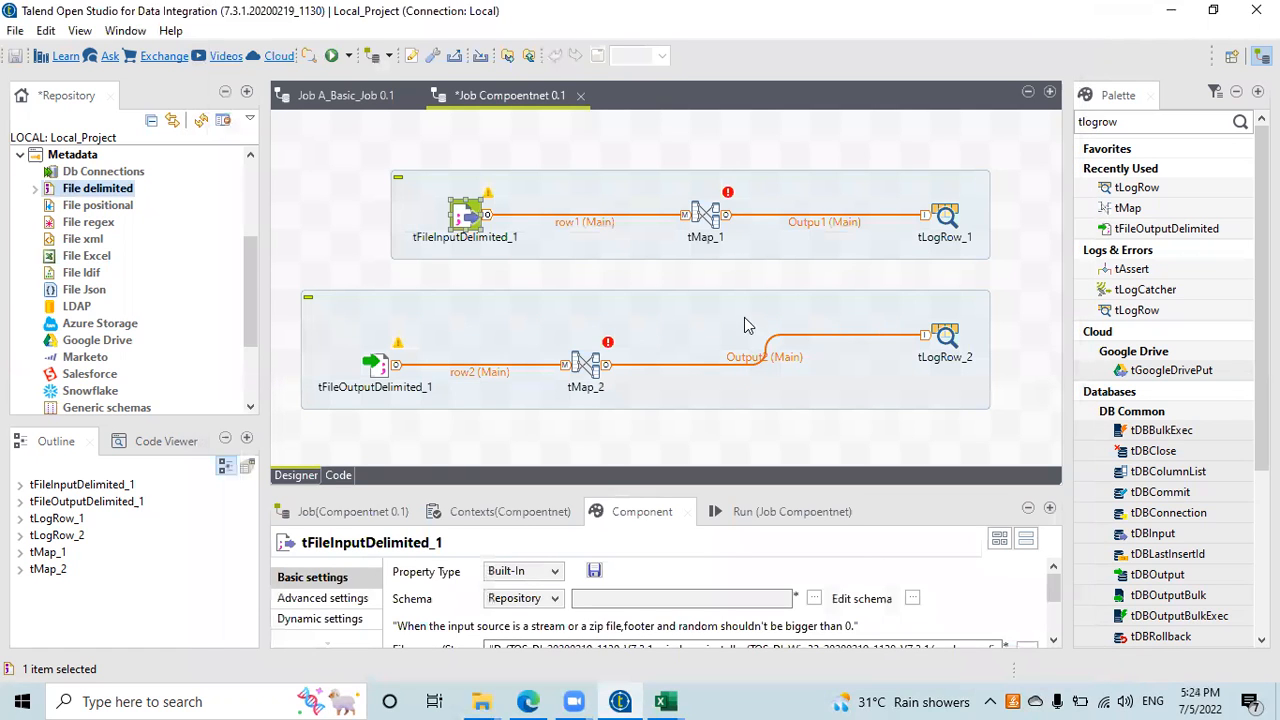
Enlarge and restore the component view, and reselect tFileInputDelimited_1 to show its basic settings.
{"action": "left_click", "coordinate": [478, 215]}
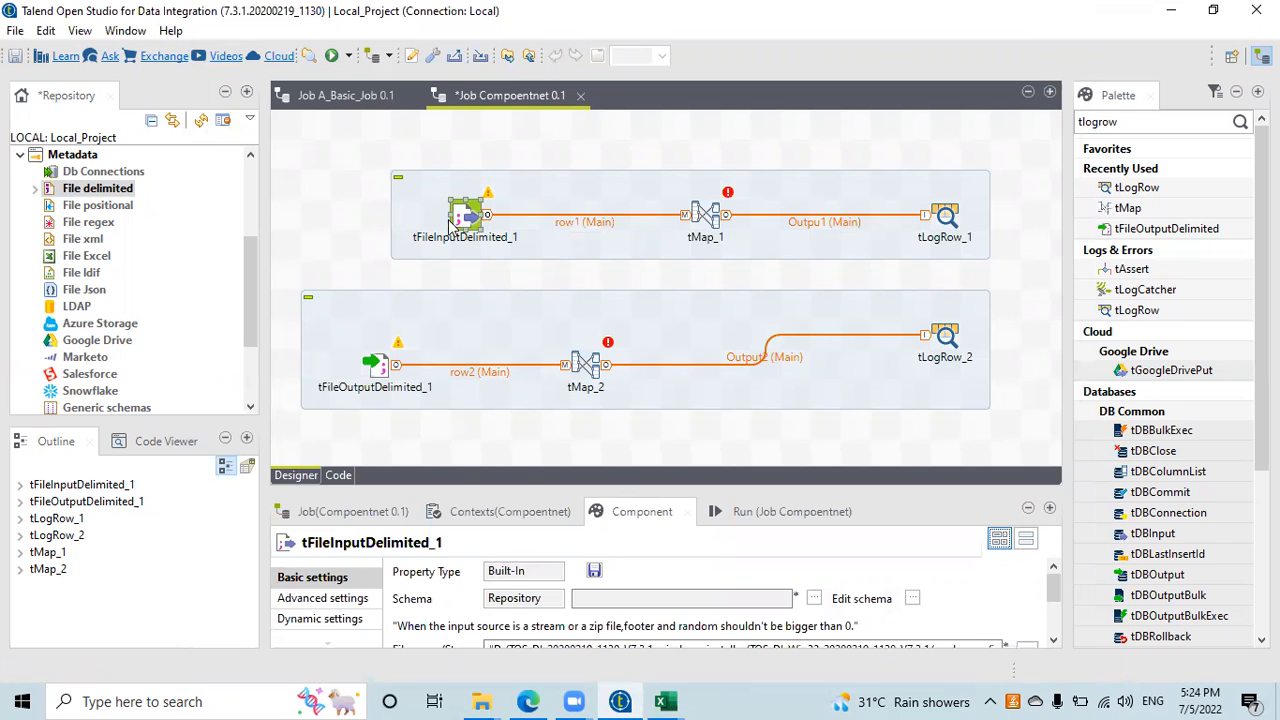
{"action": "left_click", "coordinate": [452, 224]}
{"action": "double_click", "coordinate": [645, 512]}
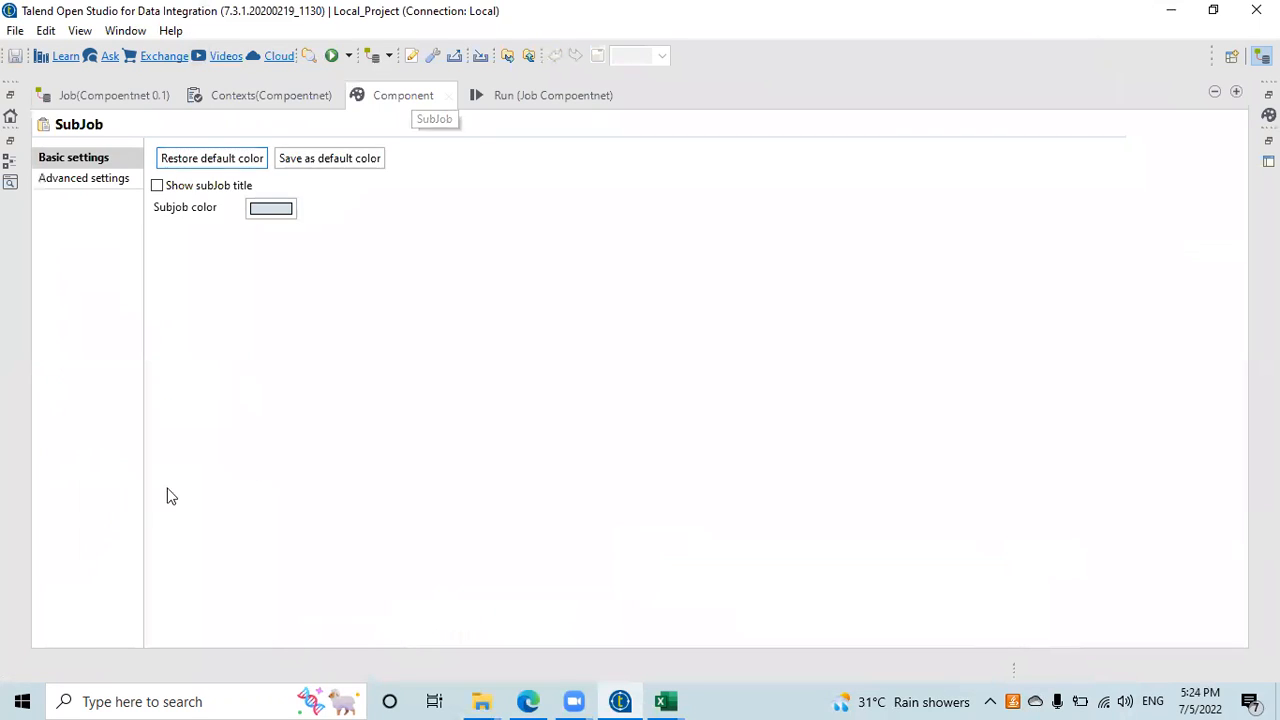
{"action": "left_click", "coordinate": [277, 102]}
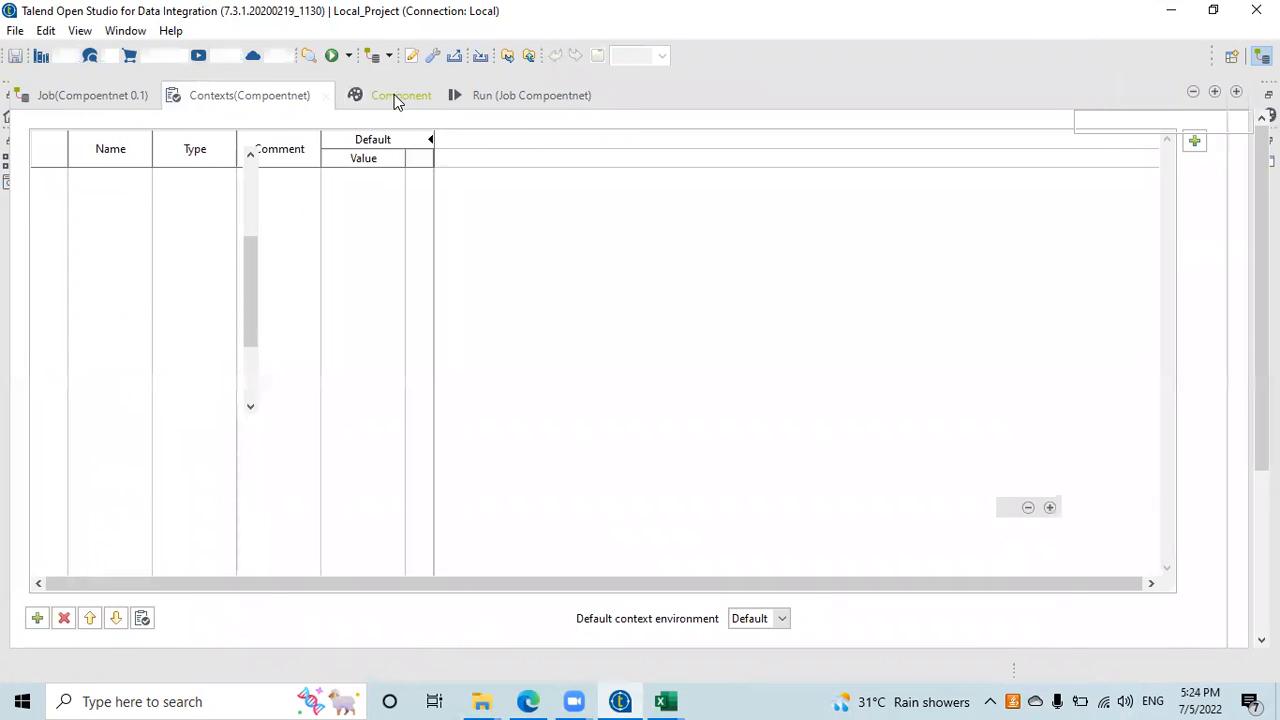
{"action": "double_click", "coordinate": [397, 98]}
{"action": "left_click", "coordinate": [460, 220]}
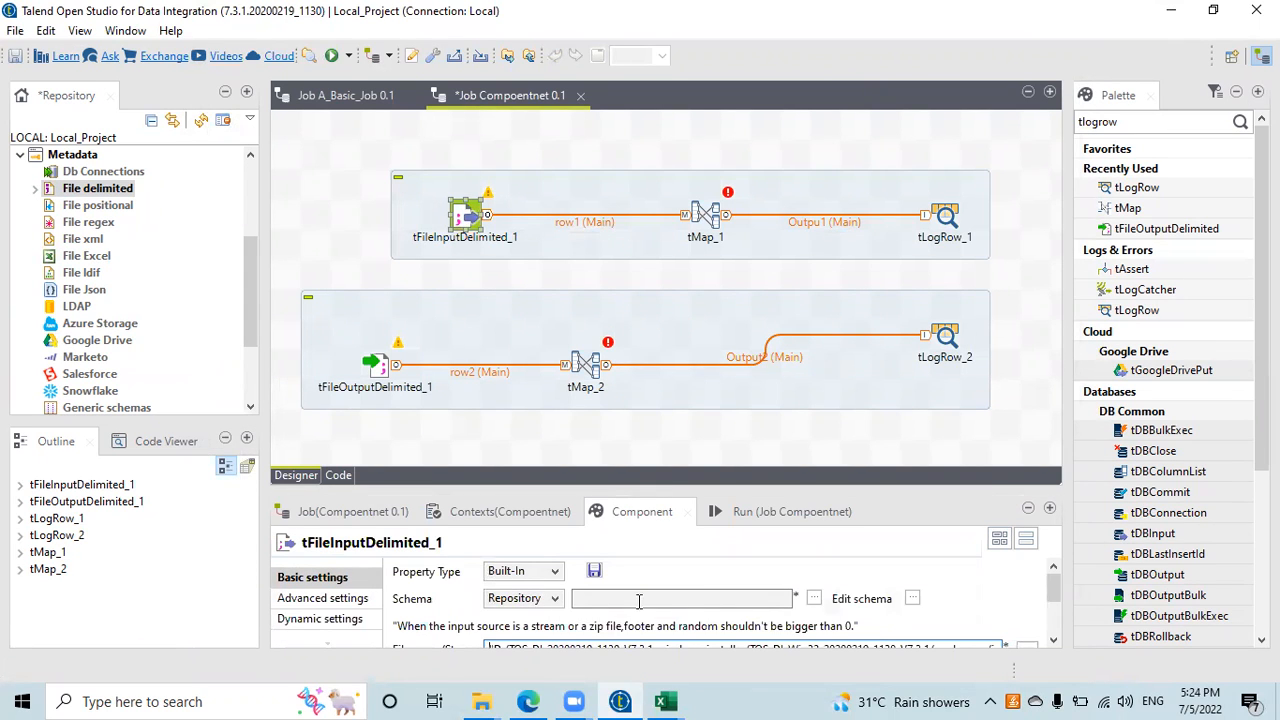
Assign the metadata schema of the delimited file entry text 0.1 to tFileInputDelimited_1 and propagate the changes.
{"action": "left_click", "coordinate": [813, 599]}
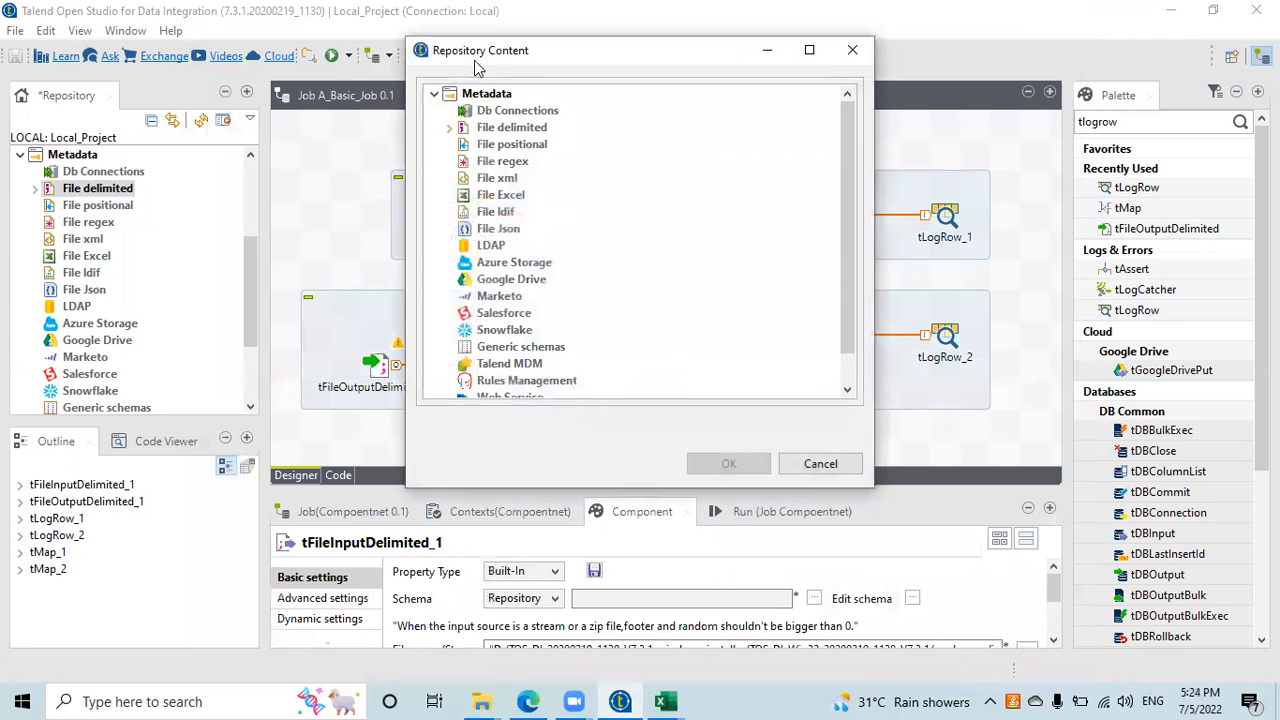
{"action": "left_click", "coordinate": [449, 128]}
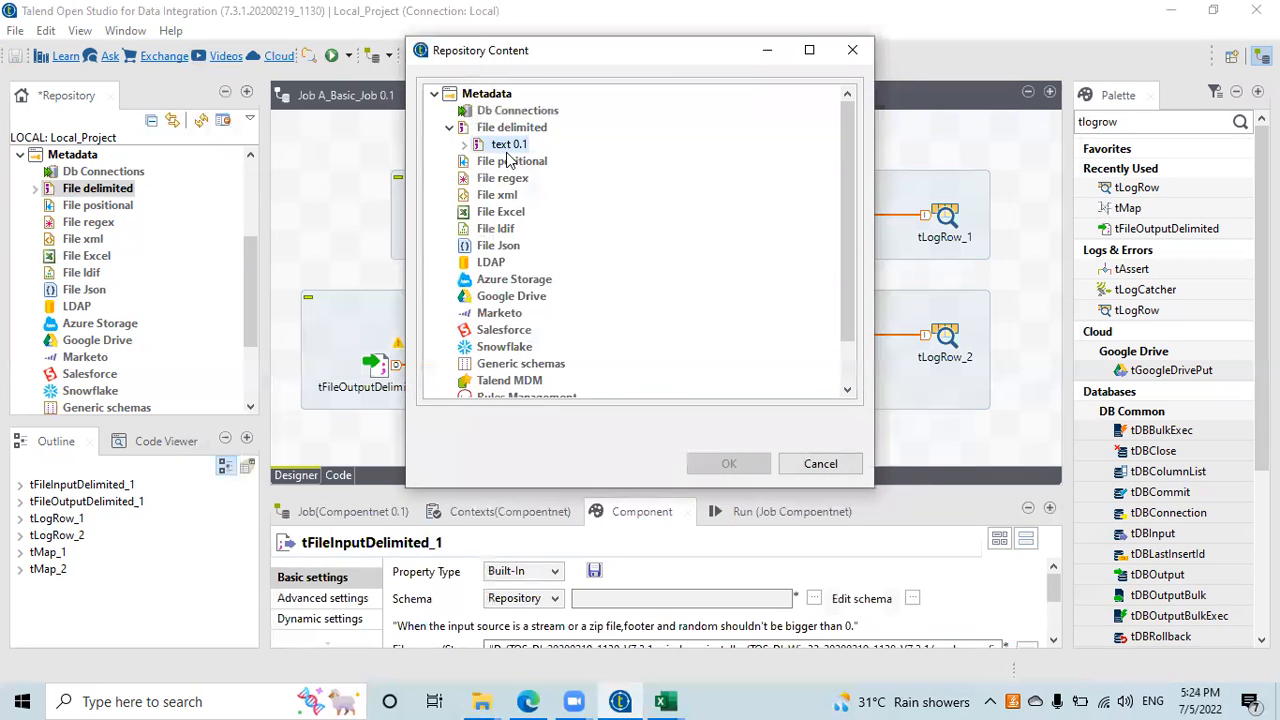
{"action": "left_click", "coordinate": [465, 144]}
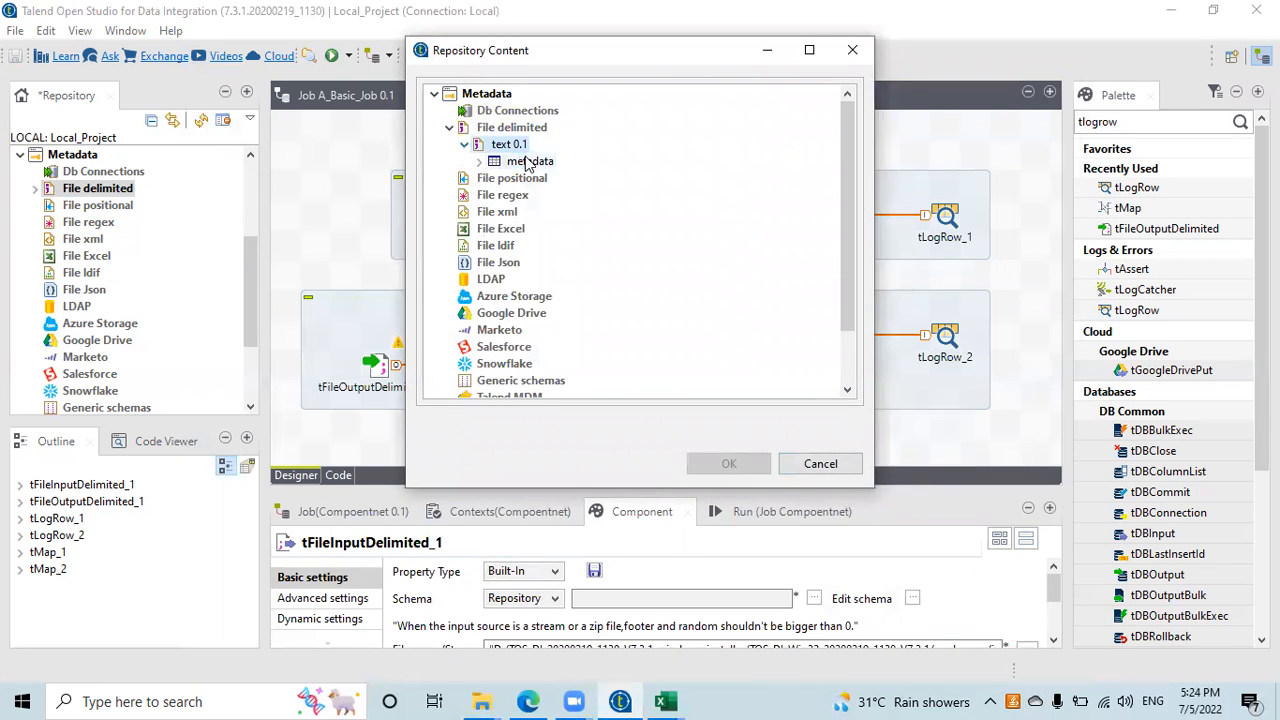
{"action": "left_click", "coordinate": [529, 161]}
{"action": "left_click", "coordinate": [722, 466]}
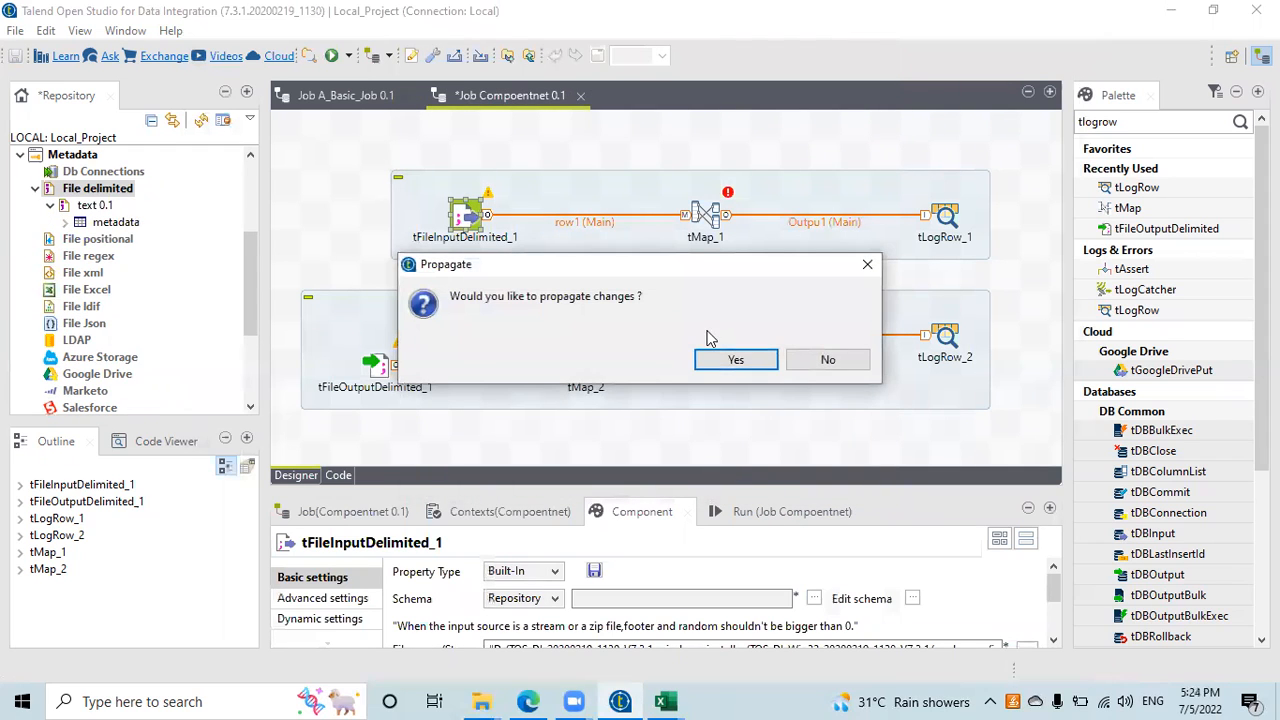
{"action": "left_click", "coordinate": [710, 370]}
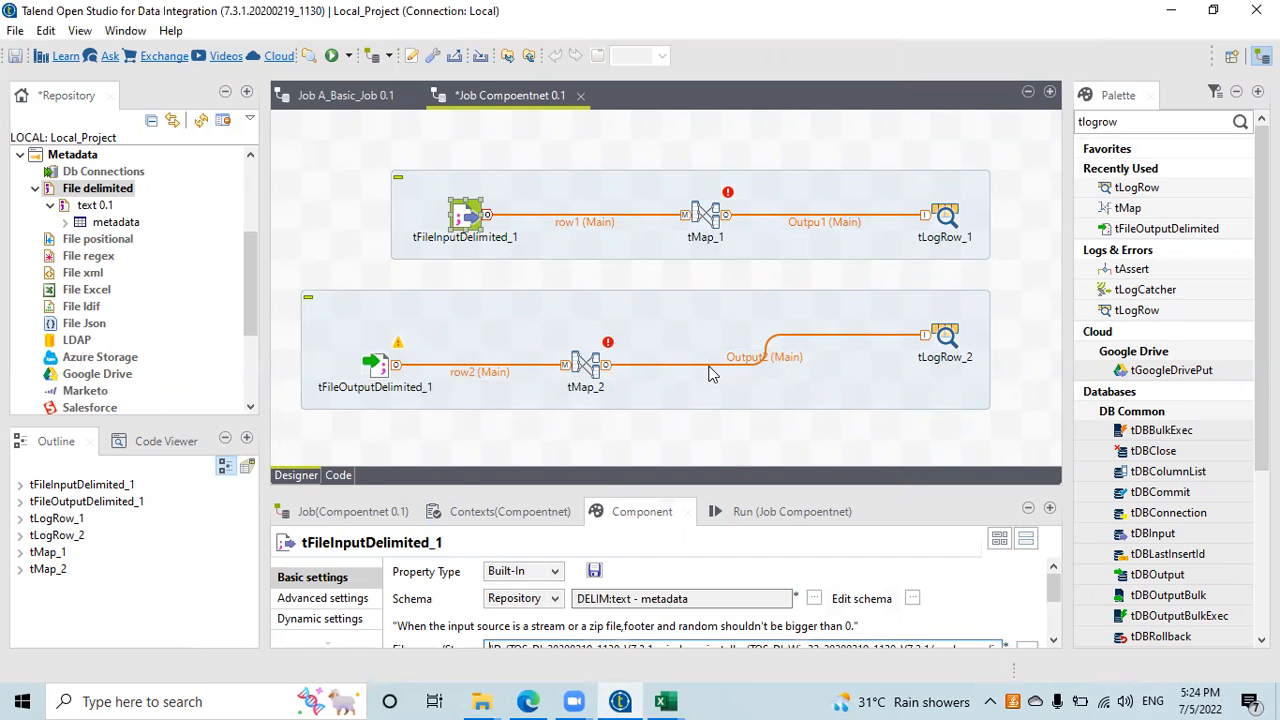
Enlarge the component settings to view the repository schema's columns, and change the tFileInputDelimited_1 schema to Built-In.
{"action": "scroll", "coordinate": [760, 585], "scroll_direction": "down", "scroll_amount": 3}
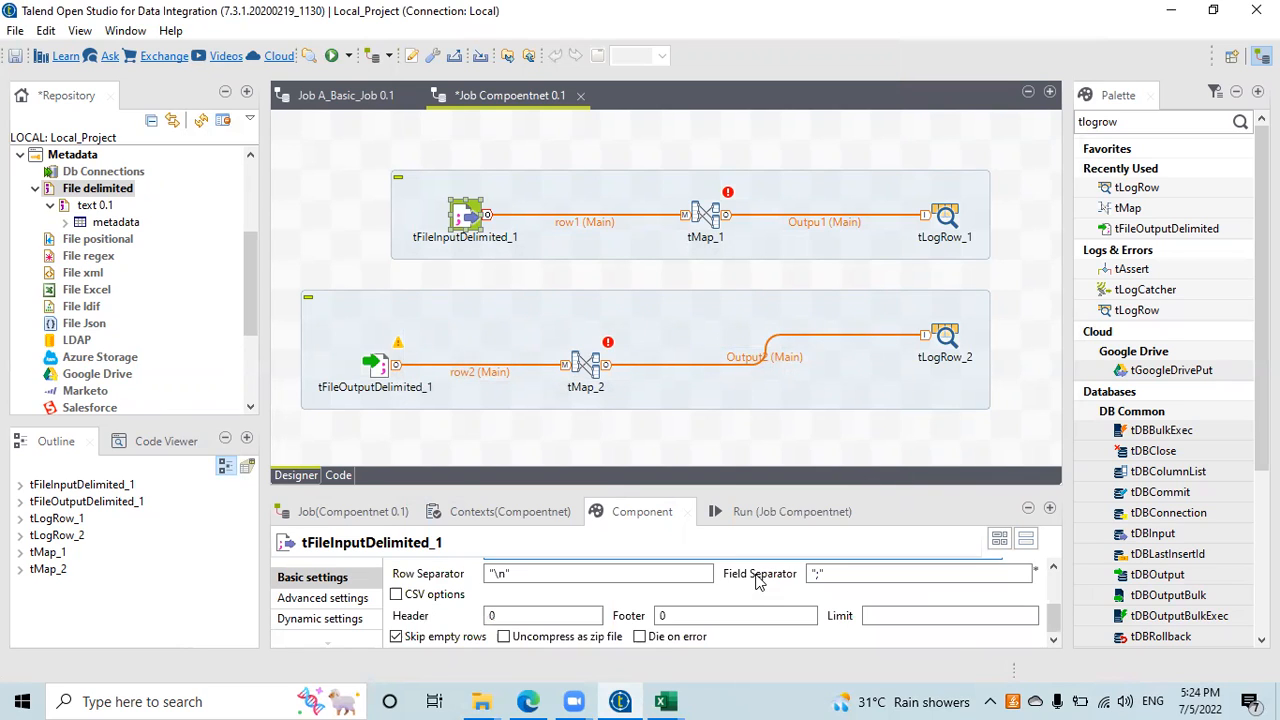
{"action": "left_click_drag", "start_coordinate": [718, 492], "coordinate": [712, 270]}
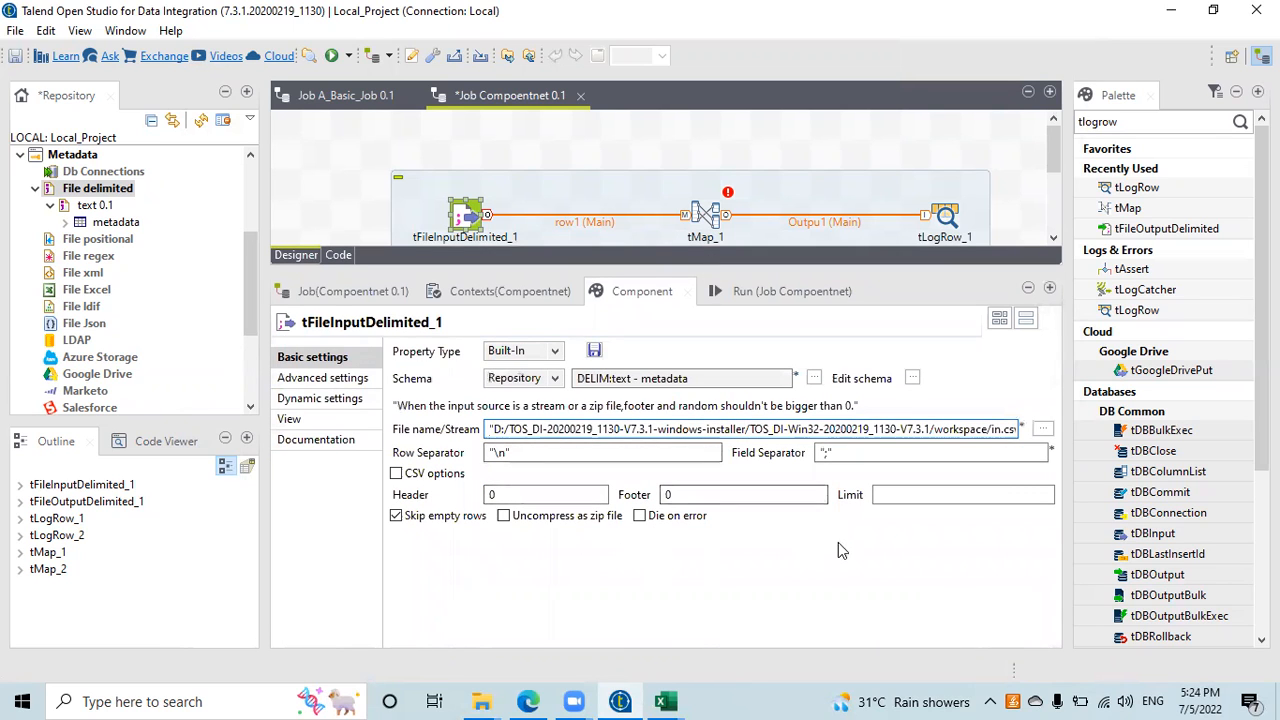
{"action": "left_click", "coordinate": [912, 378]}
{"action": "left_click", "coordinate": [649, 383]}
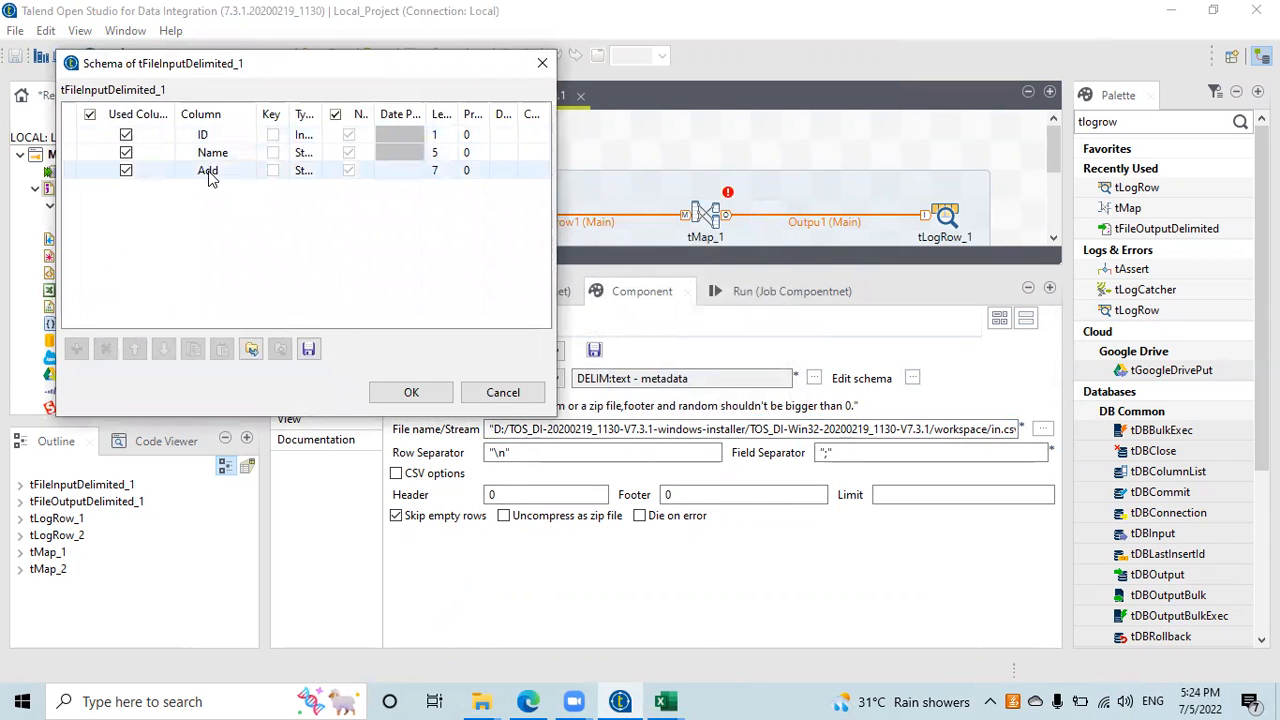
{"action": "left_click", "coordinate": [503, 392]}
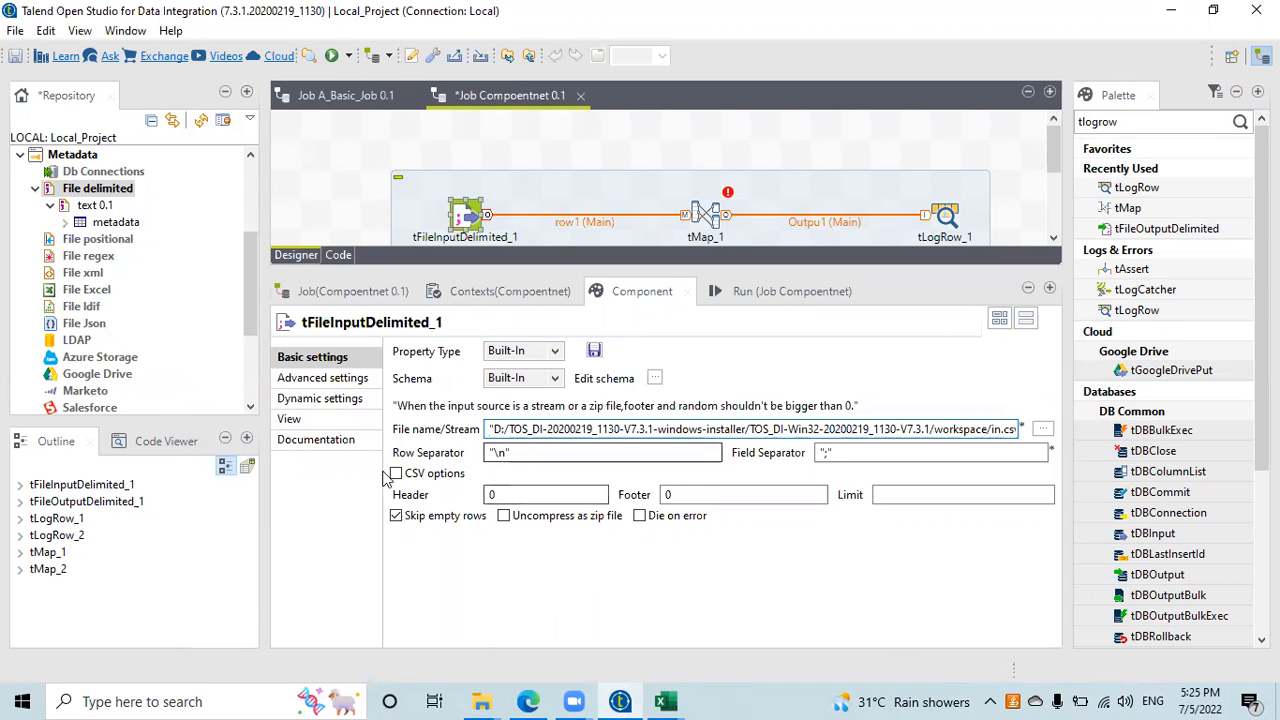
Select the Db Connections entry under Metadata in the repository.
{"action": "left_click", "coordinate": [121, 174]}
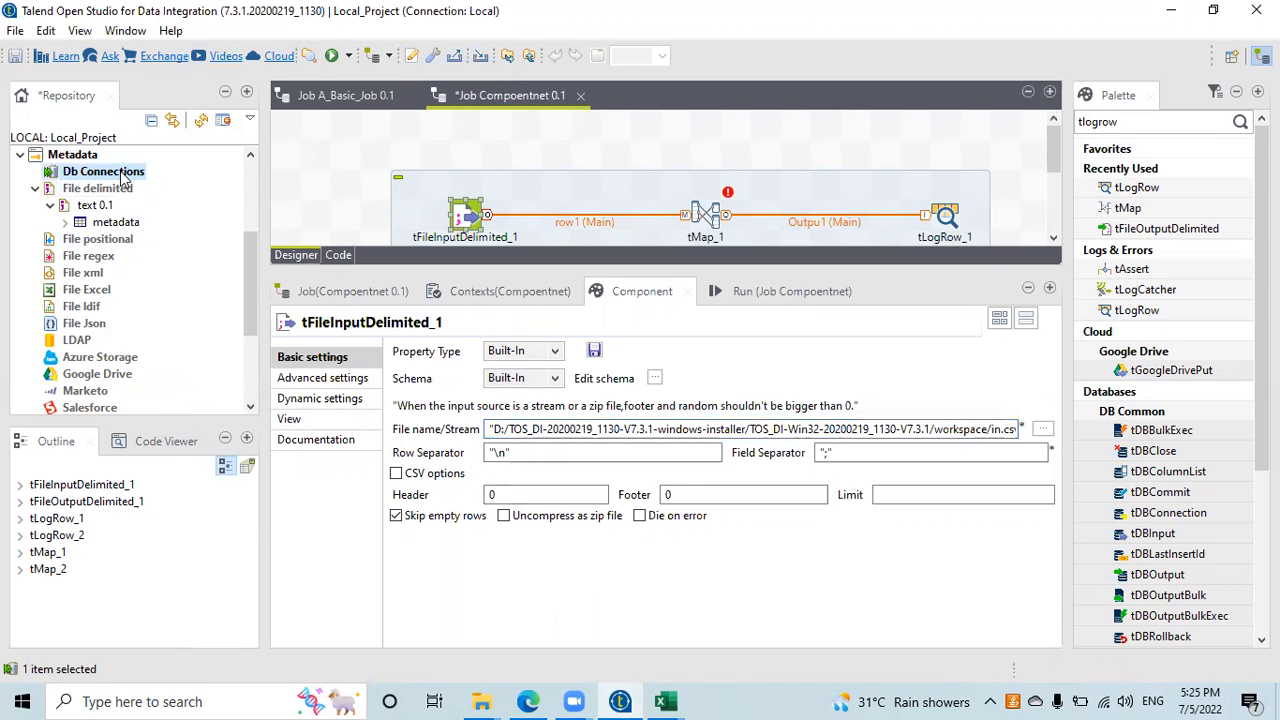